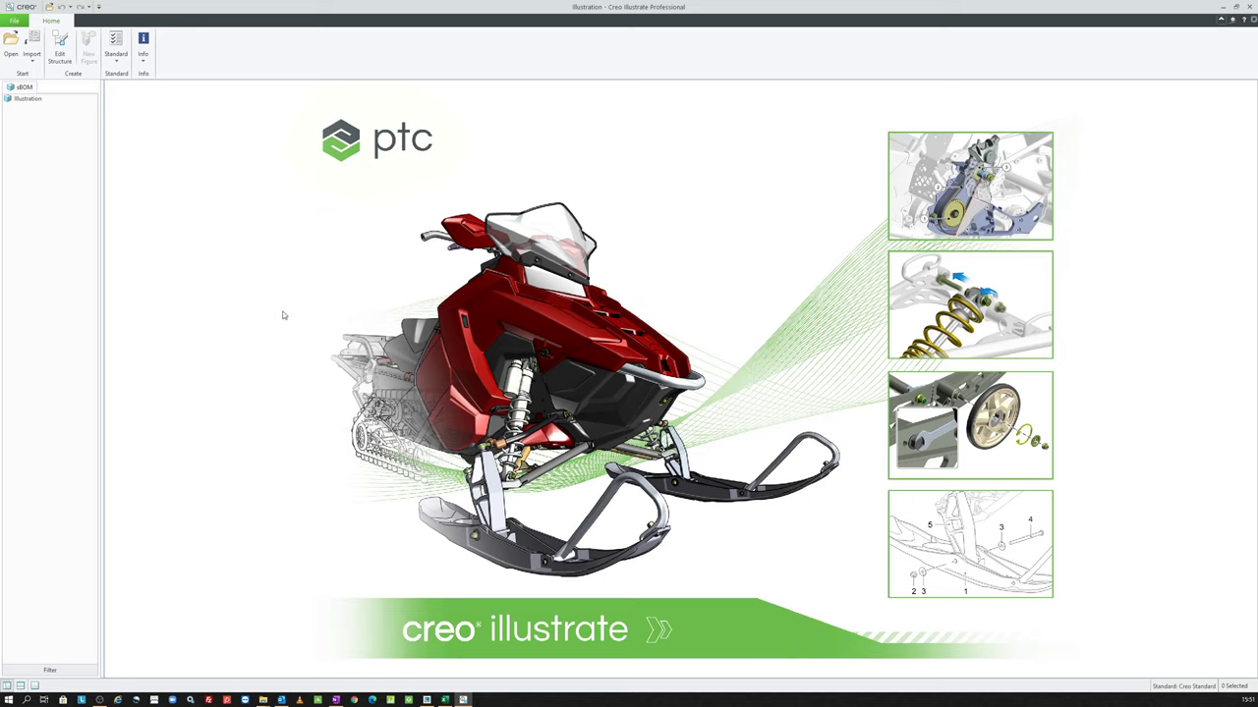
Step: Import front_suspension_motion.pvz and create Figure 1 with the Default figure settings
left_click(32, 59)
left_click(44, 85)
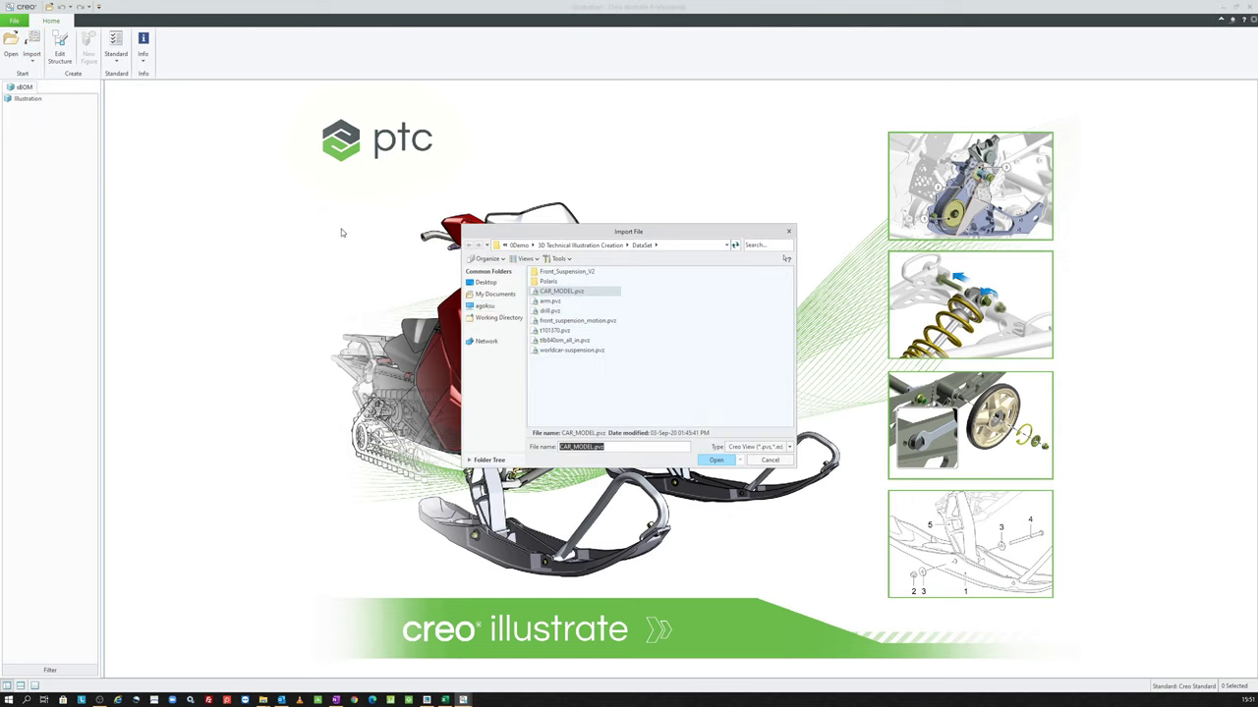
double_click(567, 321)
left_click(614, 385)
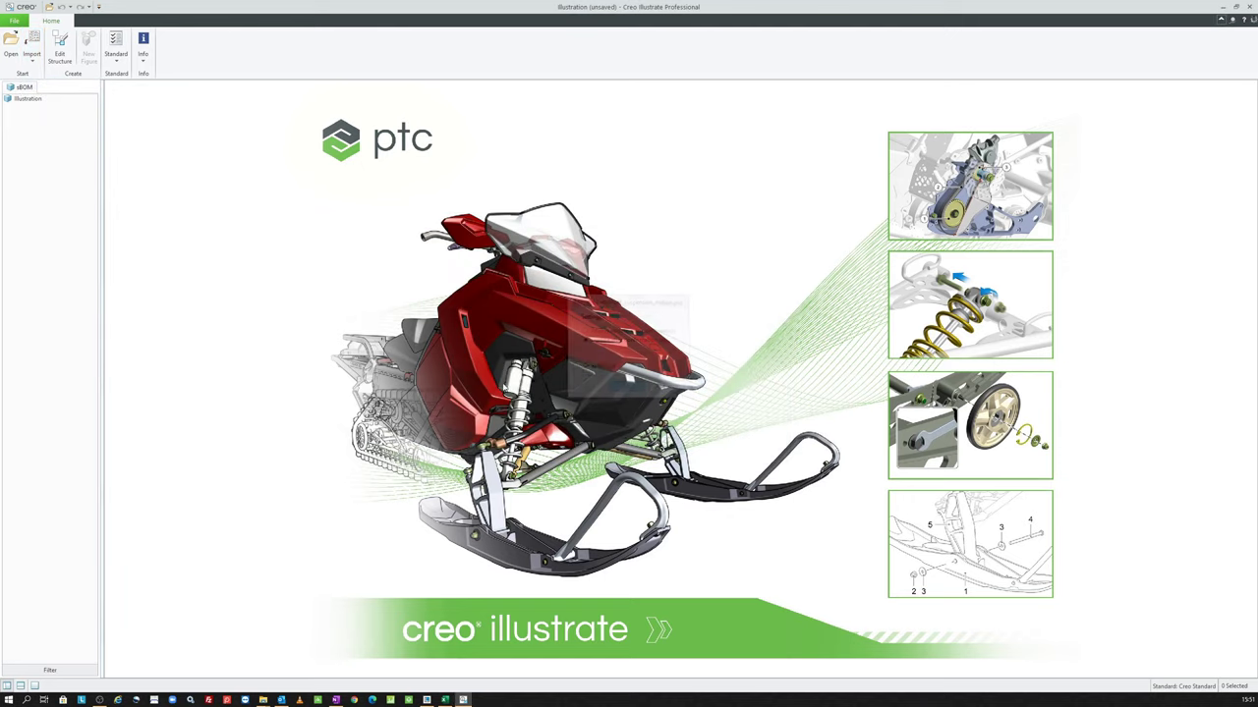
double_click(457, 221)
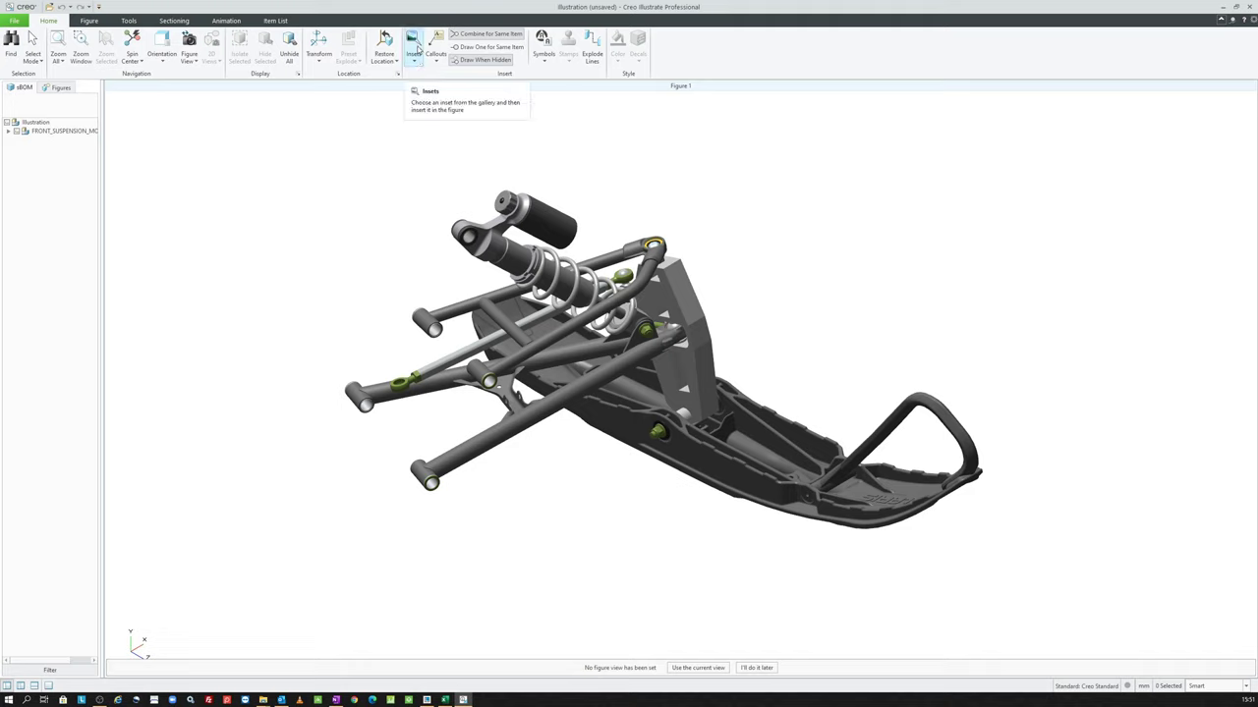
left_click(415, 47)
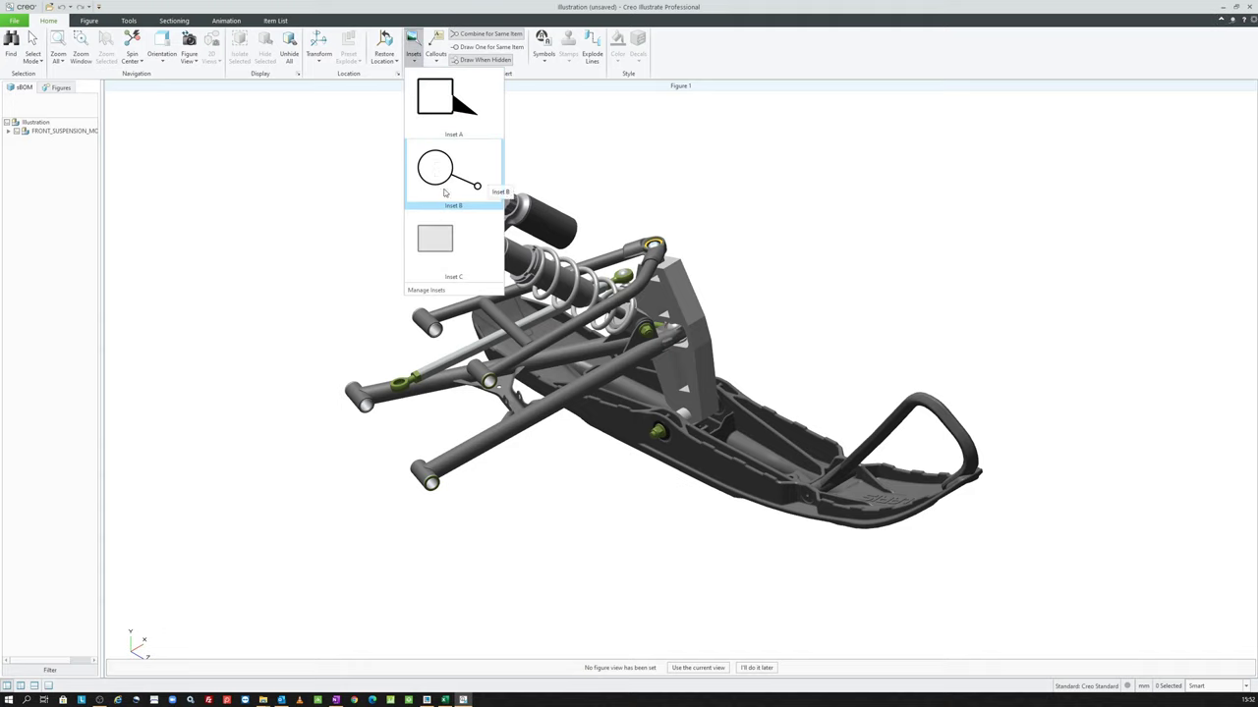
left_click(364, 177)
left_click(435, 57)
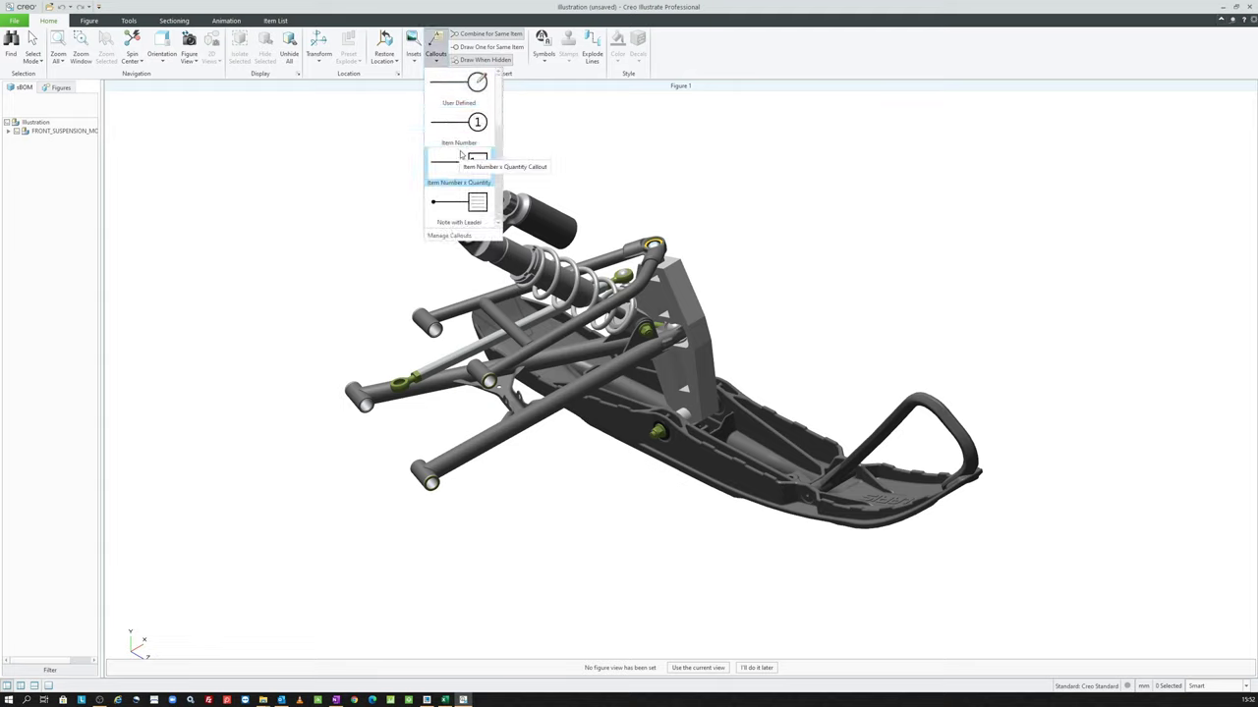
scroll(460, 155, "down", 2)
scroll(459, 158, "up", 2)
scroll(456, 191, "down", 2)
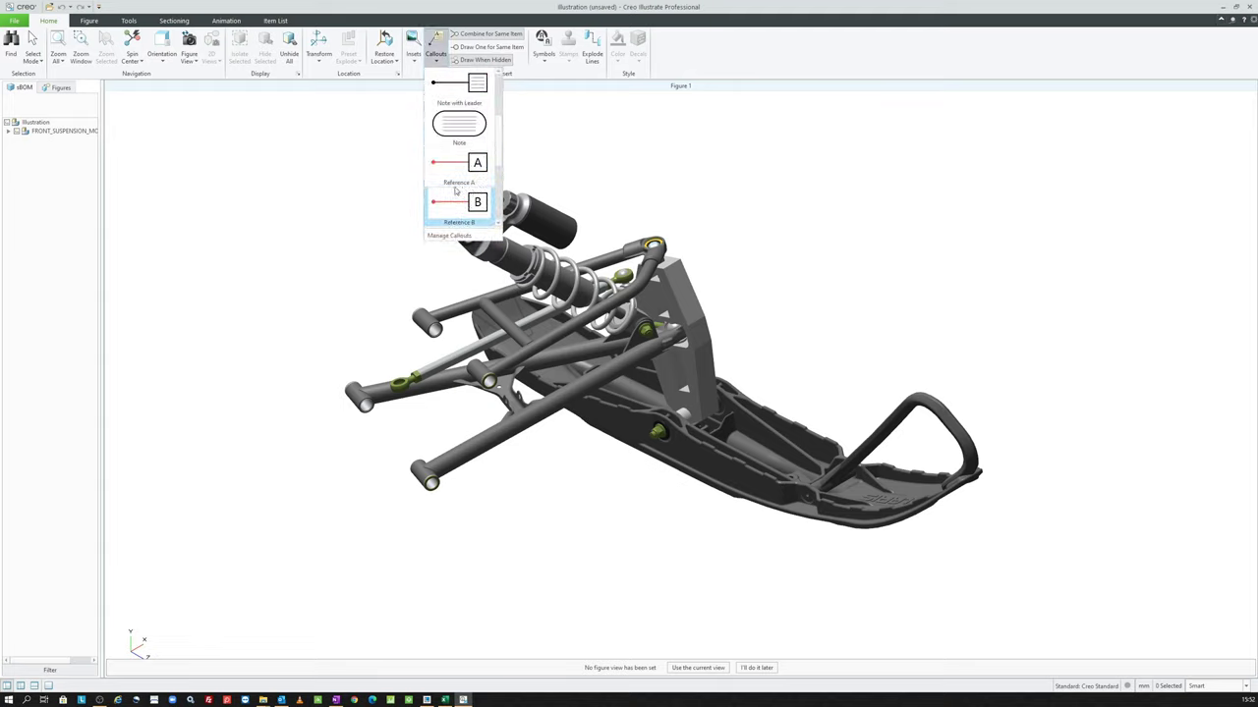
scroll(462, 128, "up", 2)
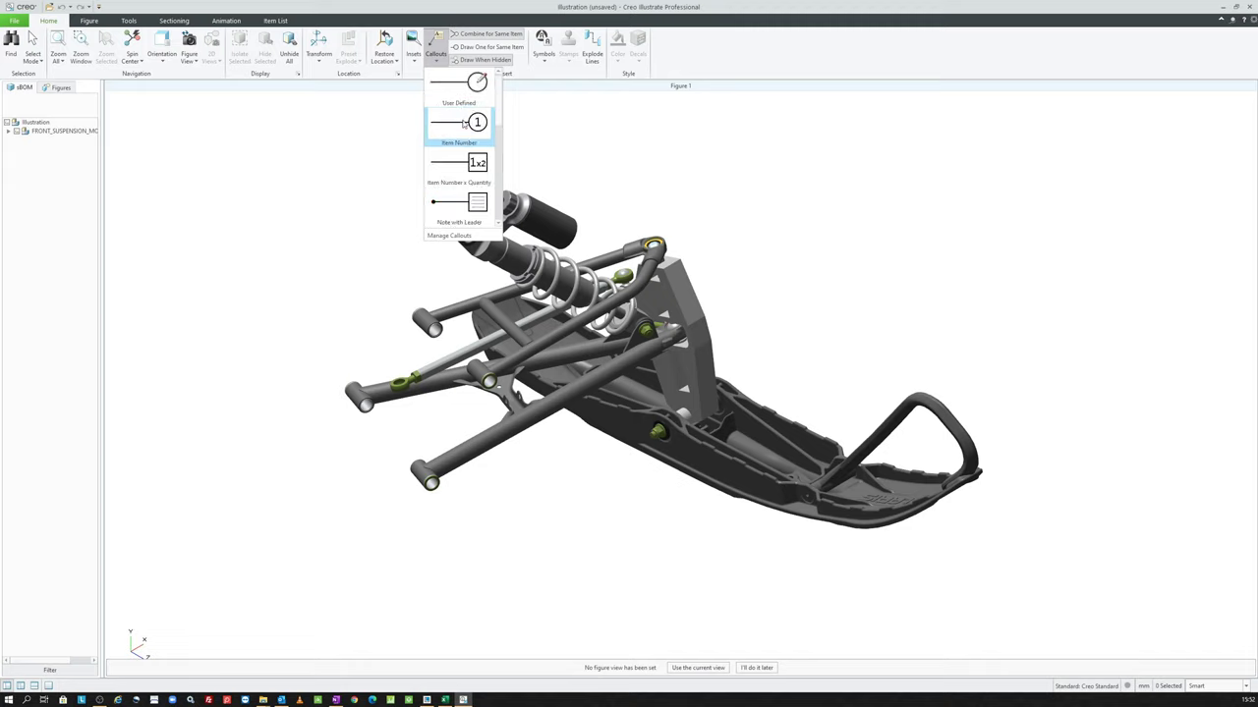
scroll(466, 144, "down", 1)
scroll(461, 148, "down", 1)
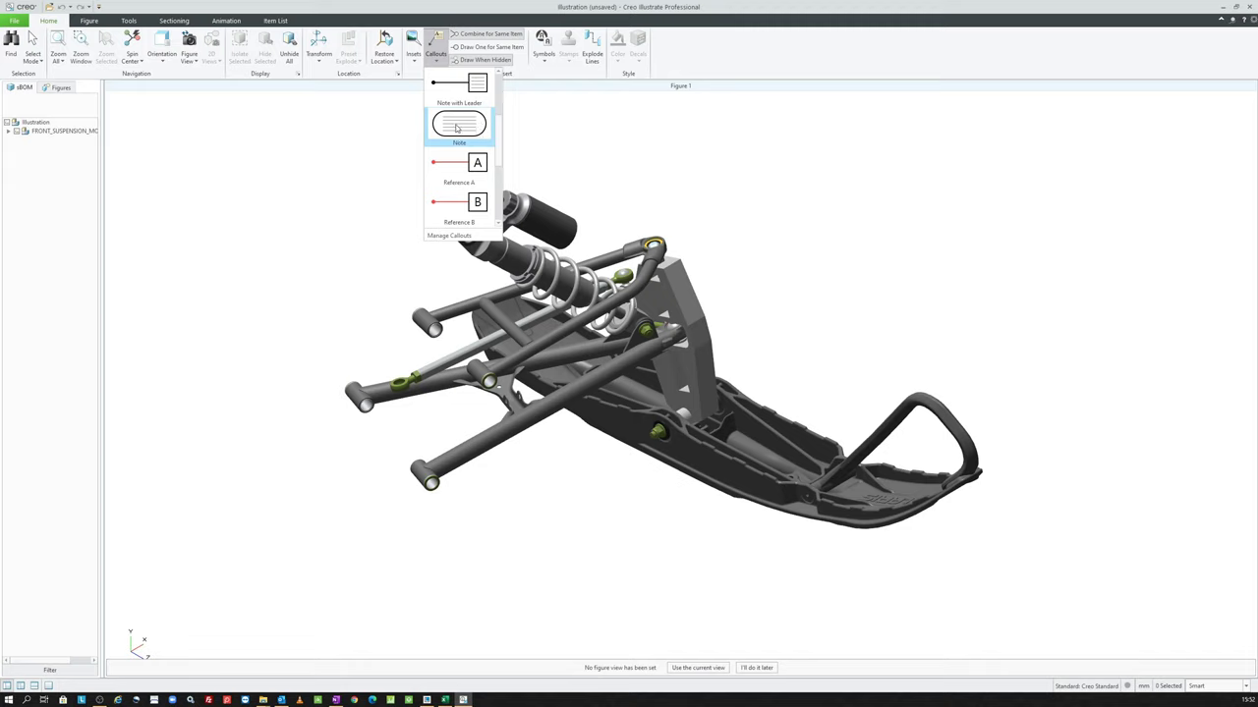
scroll(433, 140, "up", 2)
left_click(382, 162)
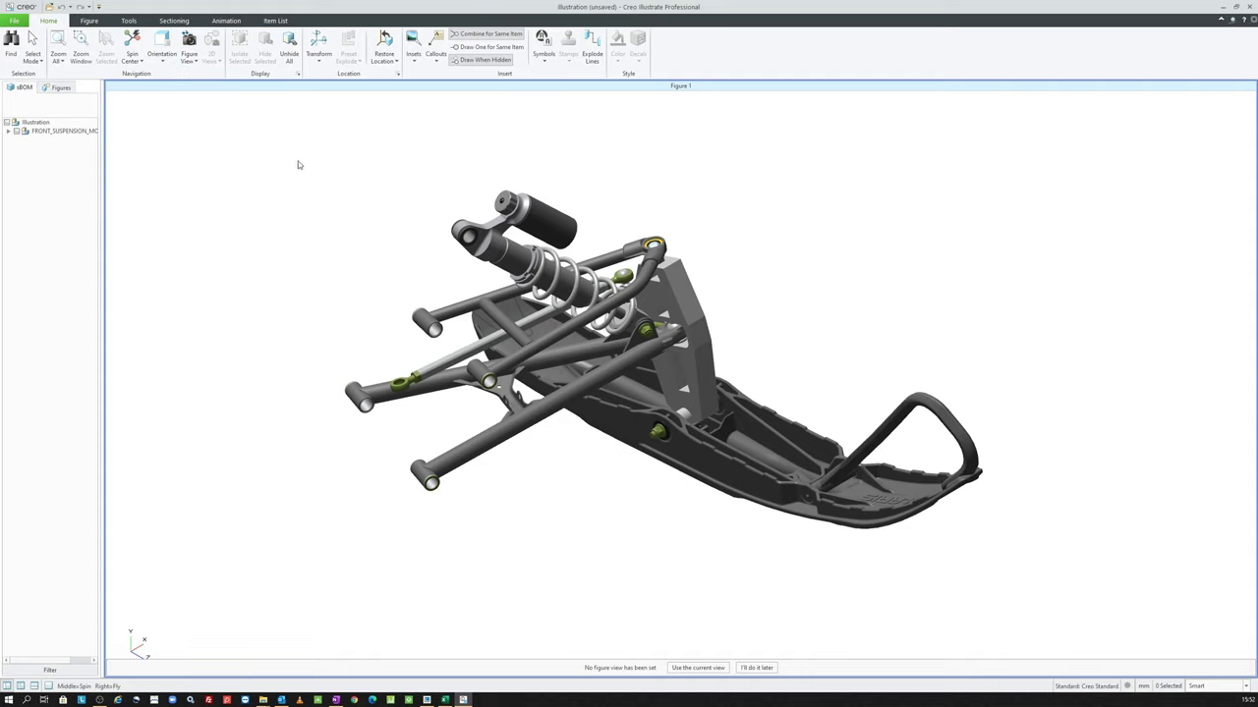
left_click(14, 20)
left_click(50, 124)
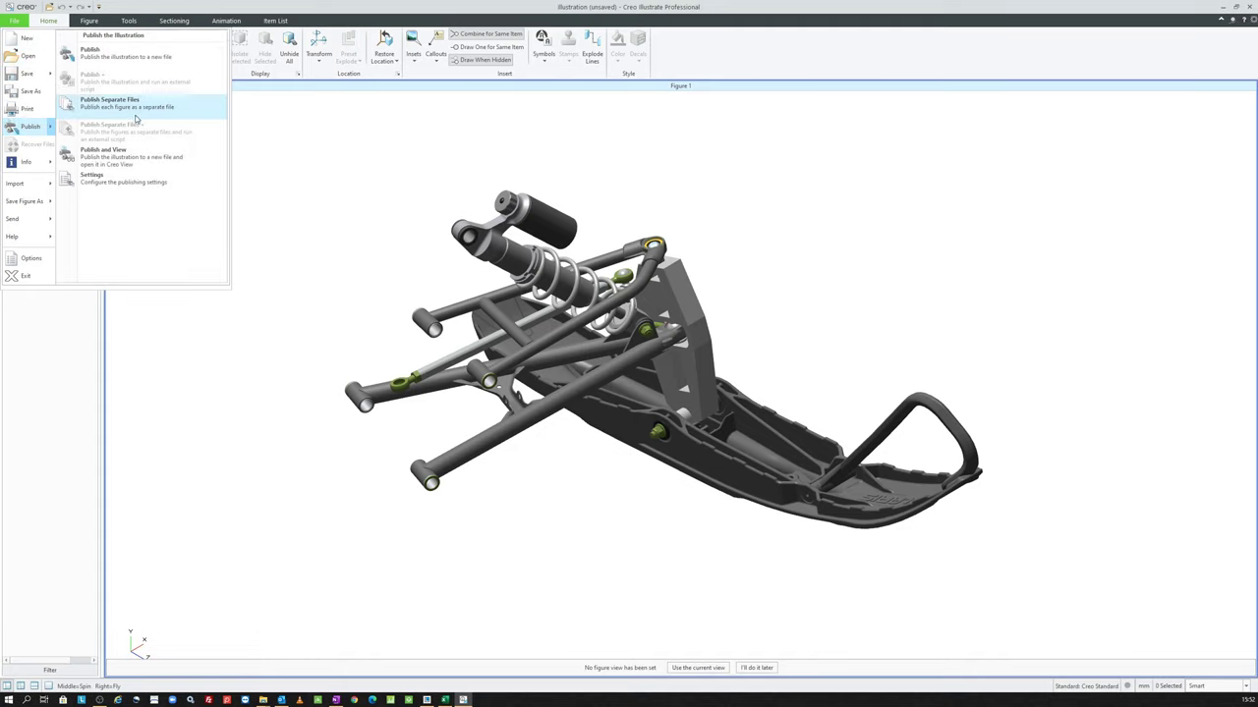
left_click(125, 179)
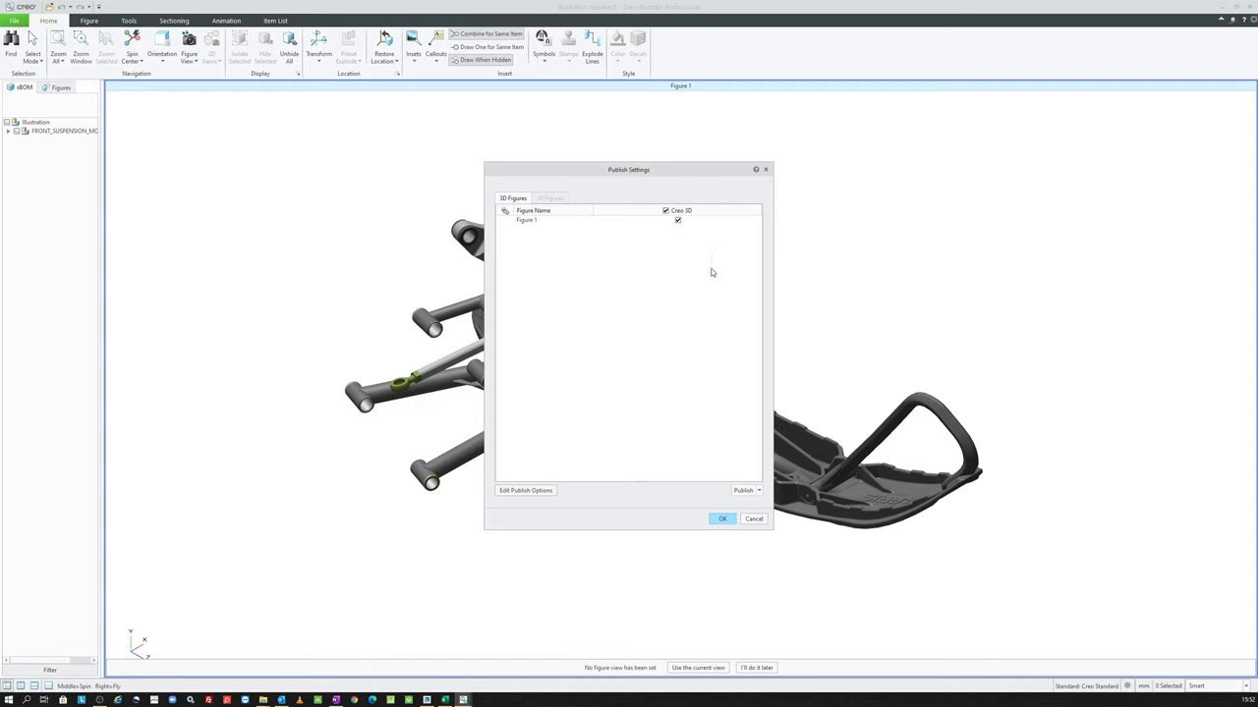
left_click(754, 520)
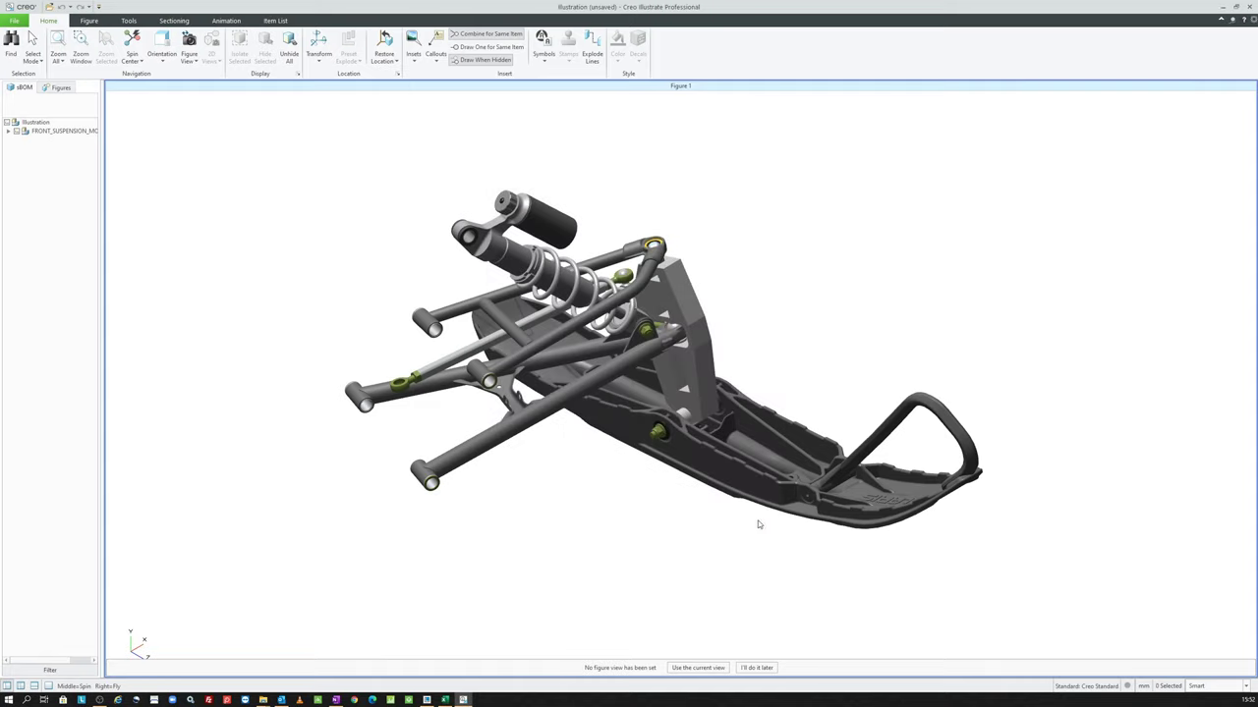
Step: Browse the Symbols gallery, close it, and bring up the Insets gallery
left_click(543, 47)
scroll(687, 147, "down", 3)
scroll(687, 147, "up", 3)
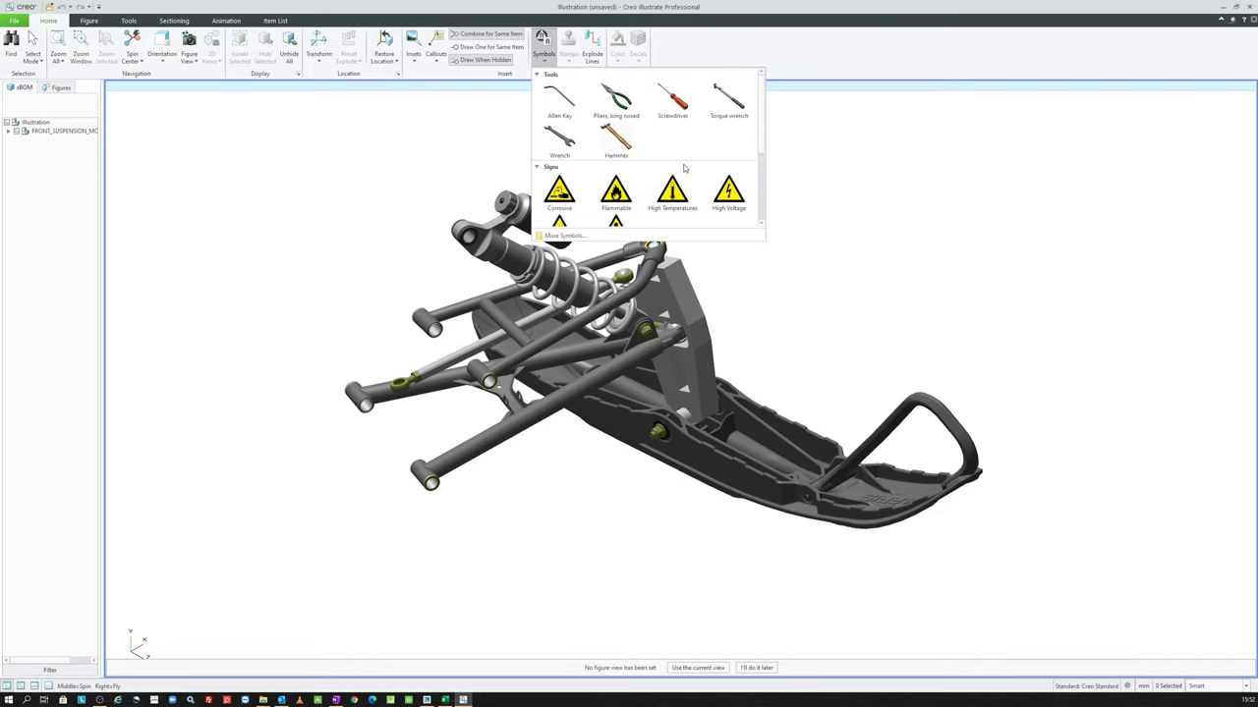
scroll(629, 186, "down", 3)
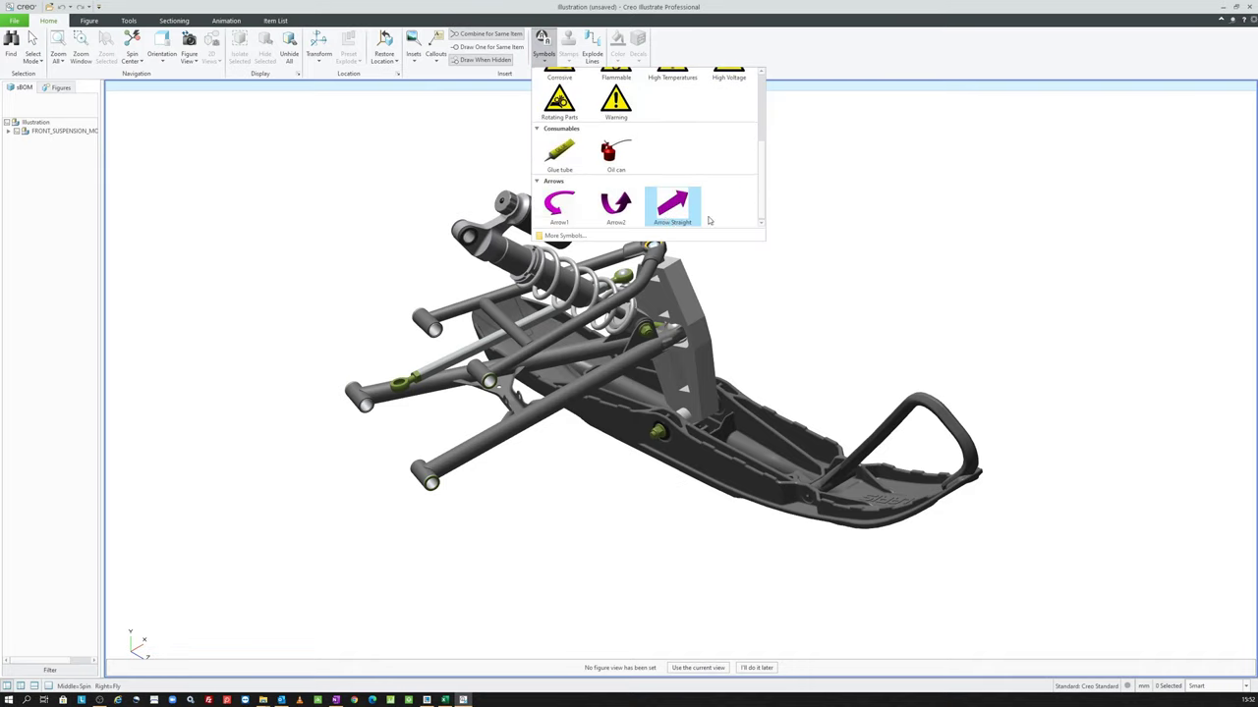
left_click(468, 142)
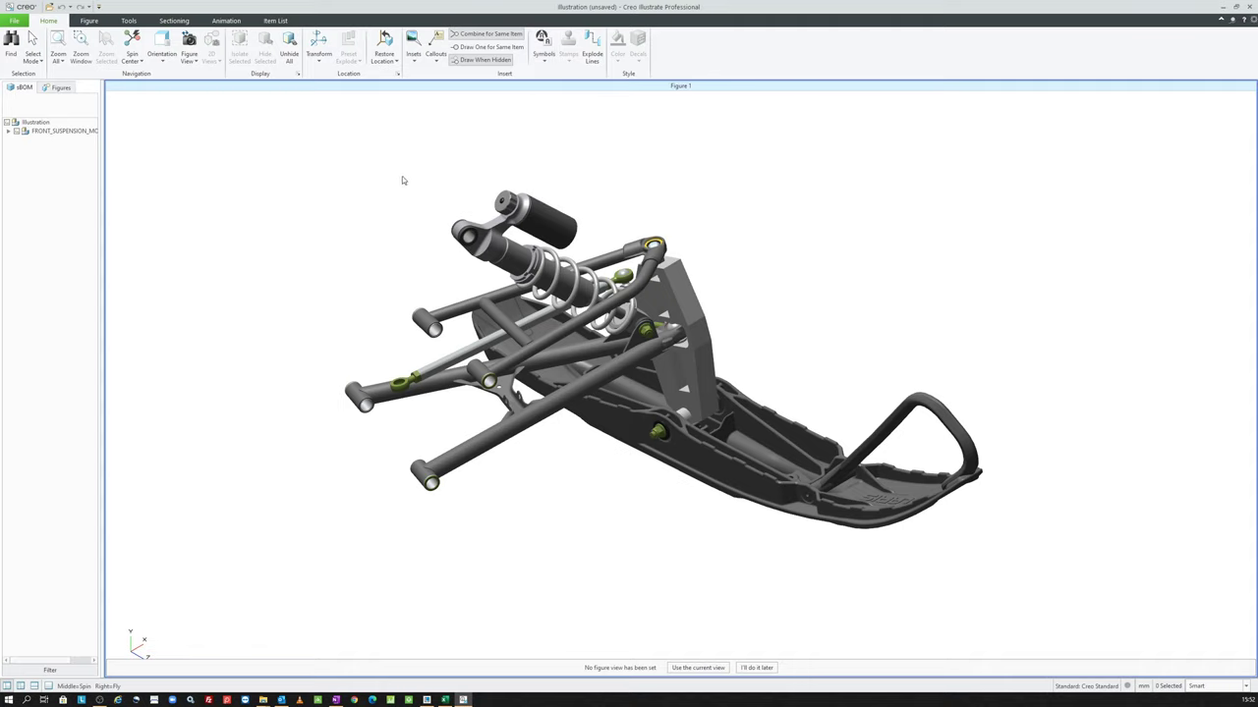
left_click(413, 51)
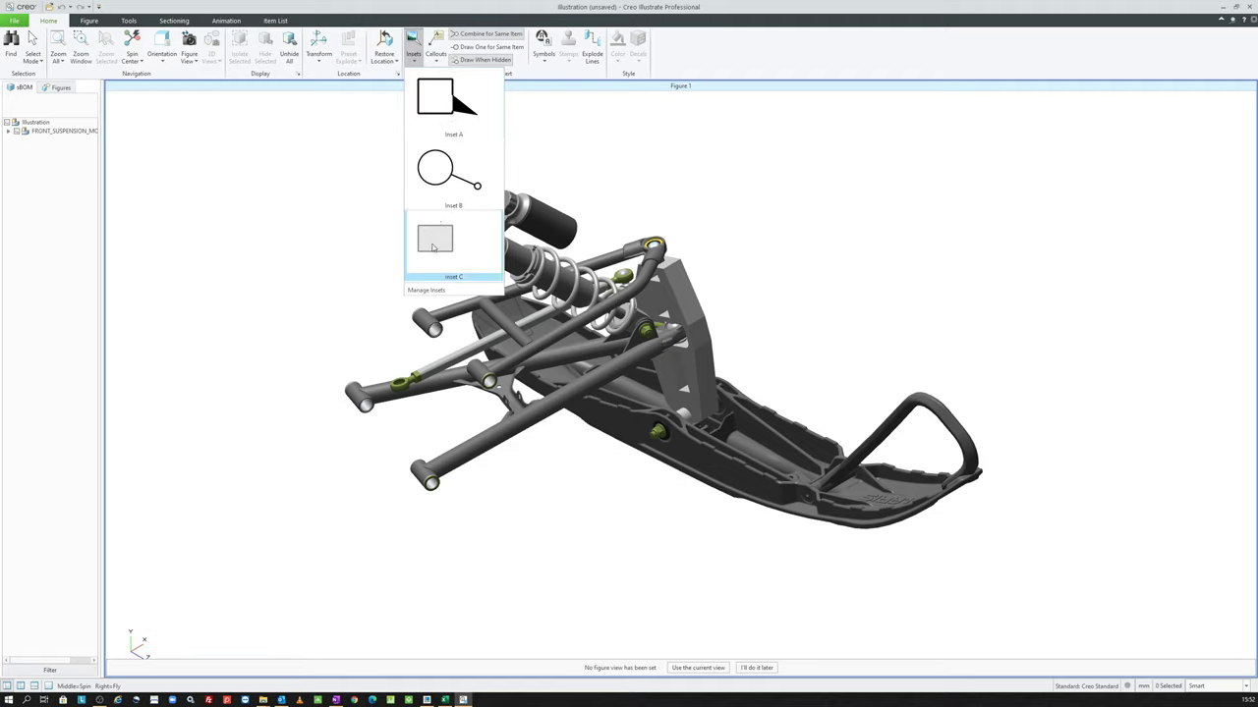
Step: Add a new inset style in Manage Insets and rename it Inset D
left_click(452, 290)
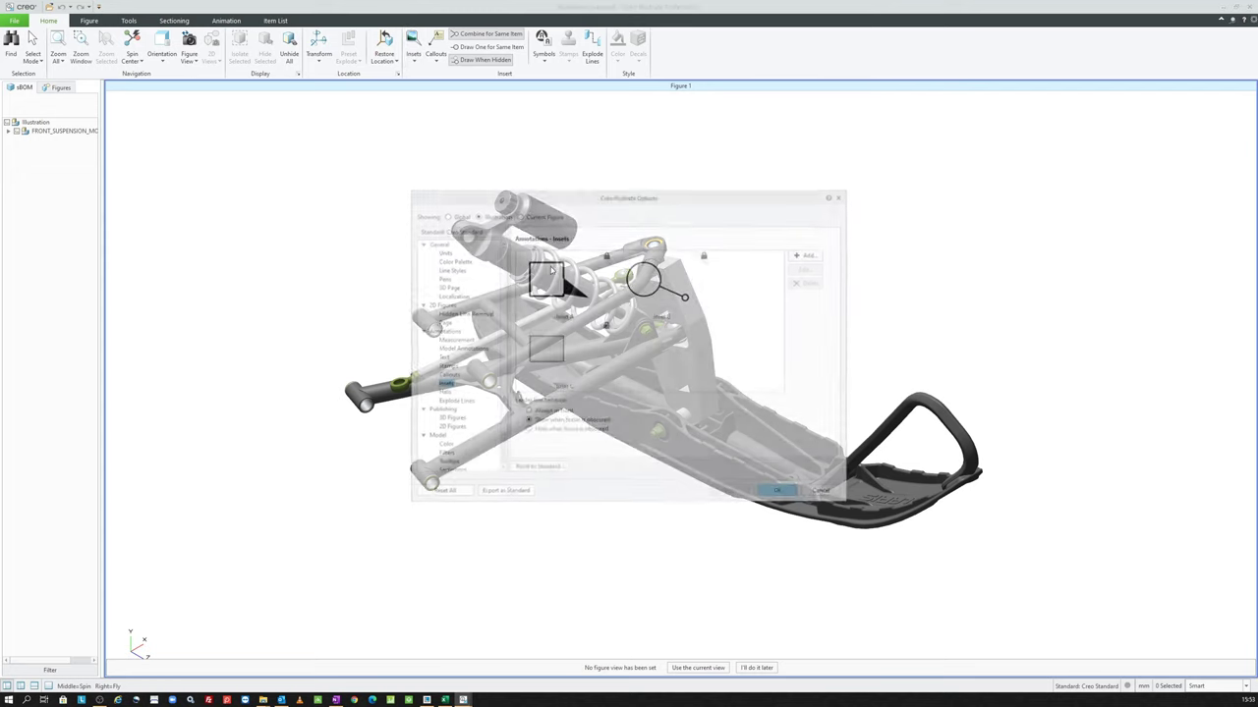
left_click_drag(642, 204, 535, 155)
left_click(703, 205)
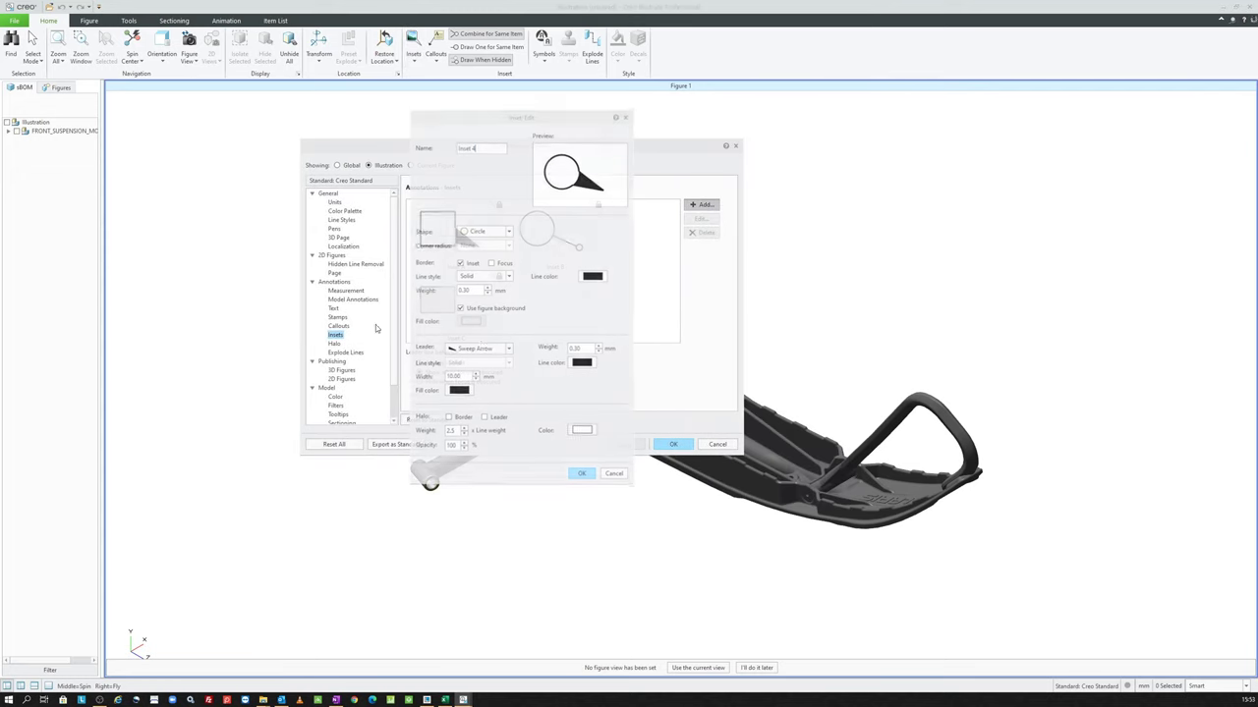
left_click(483, 150)
key("BackSpace")
type("D")
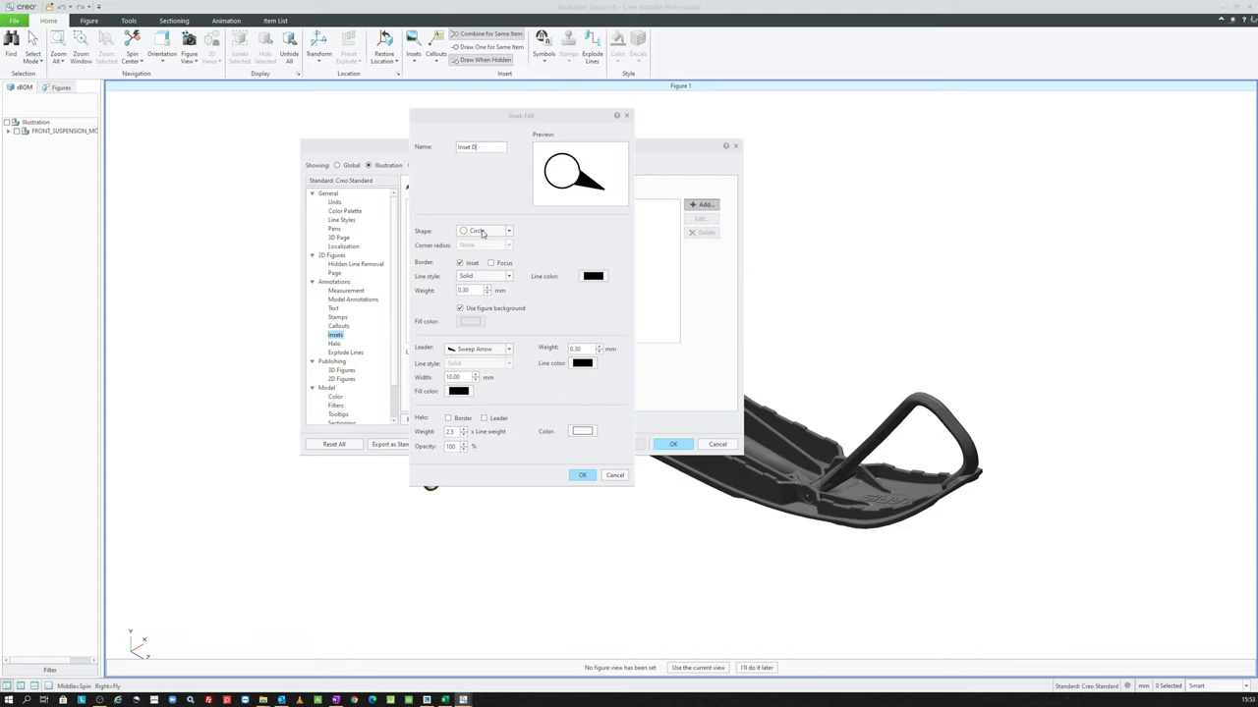
Step: Give Inset D a 0.20 border weight, a straight-line leader and a halo border, and save it
double_click(478, 290)
type("0.")
left_click(474, 351)
left_click(474, 371)
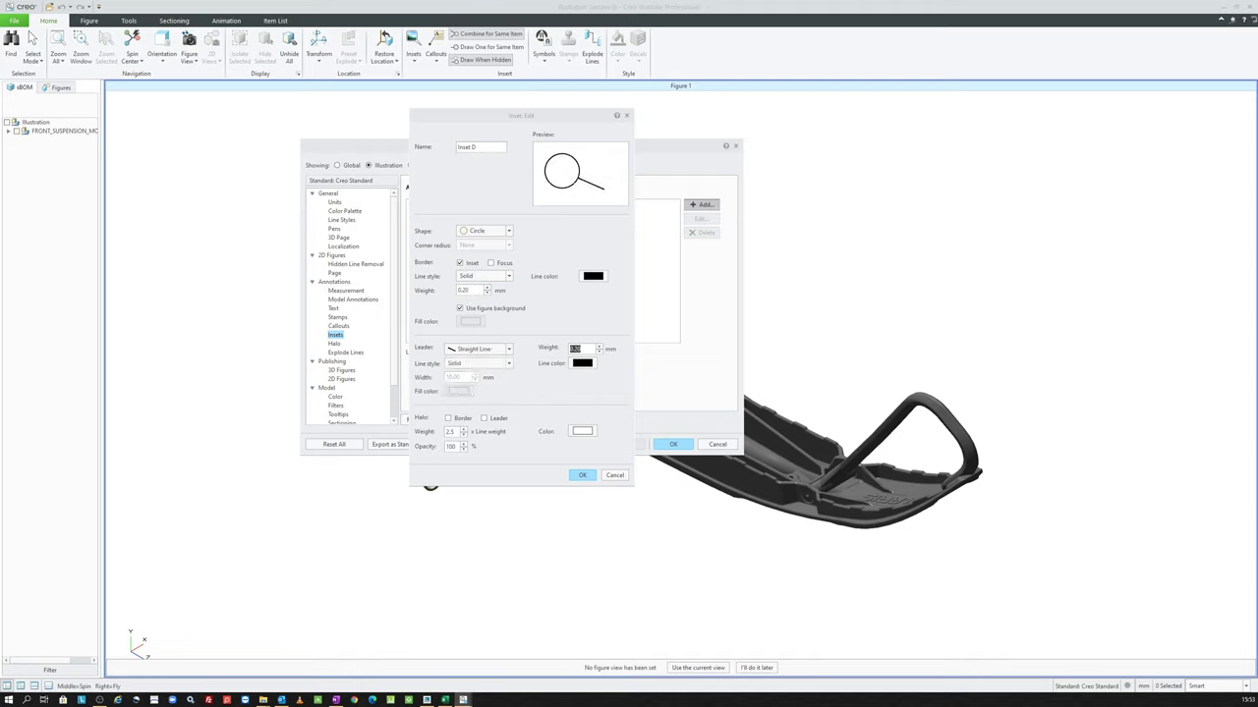
left_click(449, 419)
left_click(581, 476)
left_click(673, 444)
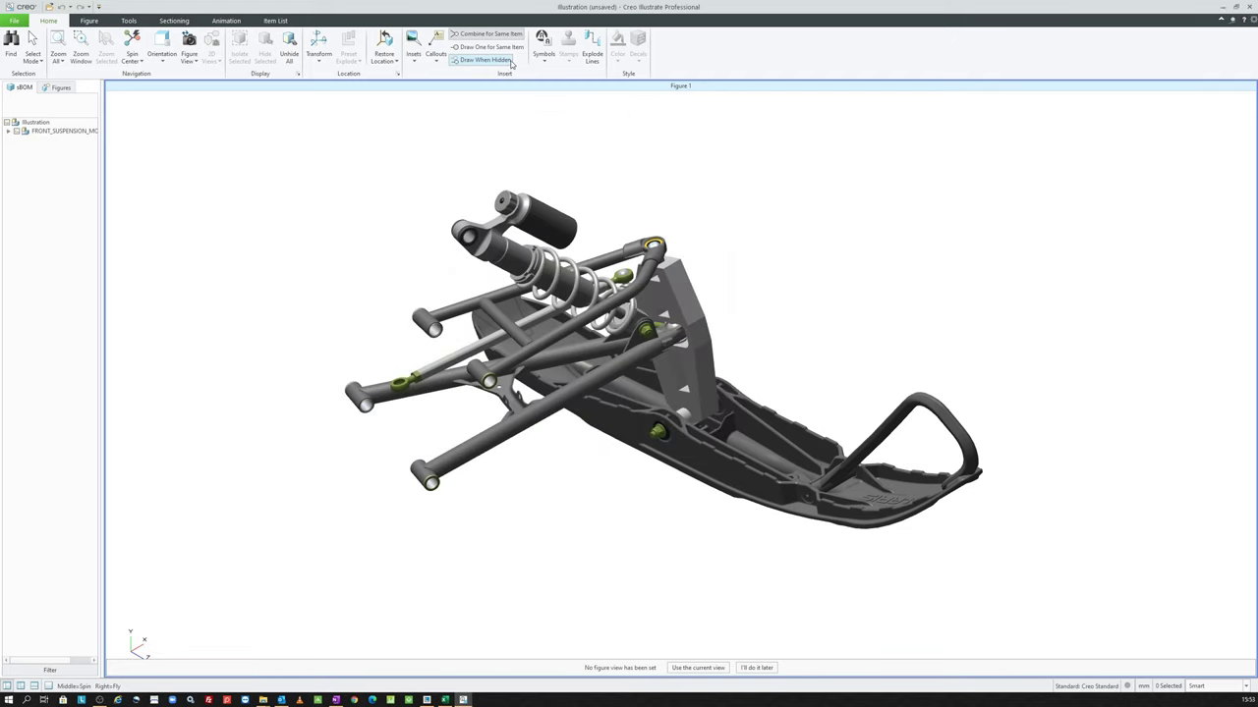
Step: Place a test Inset D on the plate bracket, then delete it
left_click(413, 49)
left_click(479, 256)
left_click(683, 343)
left_click(970, 249)
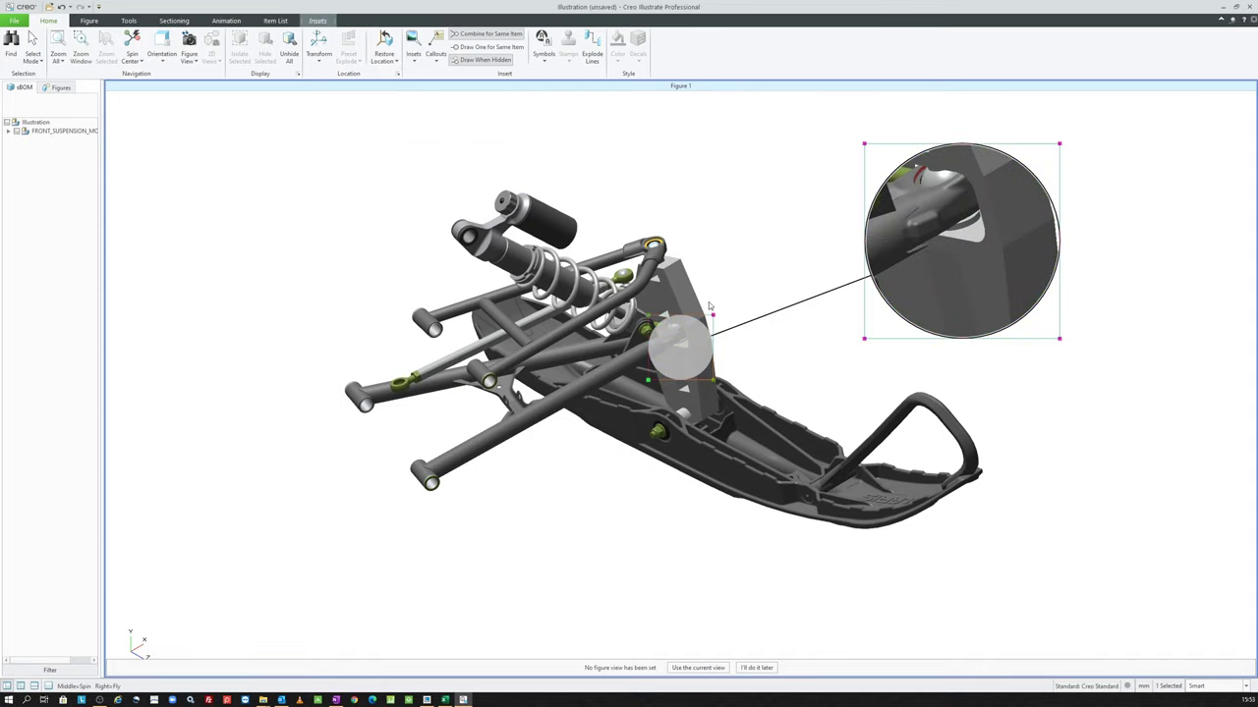
left_click(764, 184)
left_click_drag(1089, 384, 939, 245)
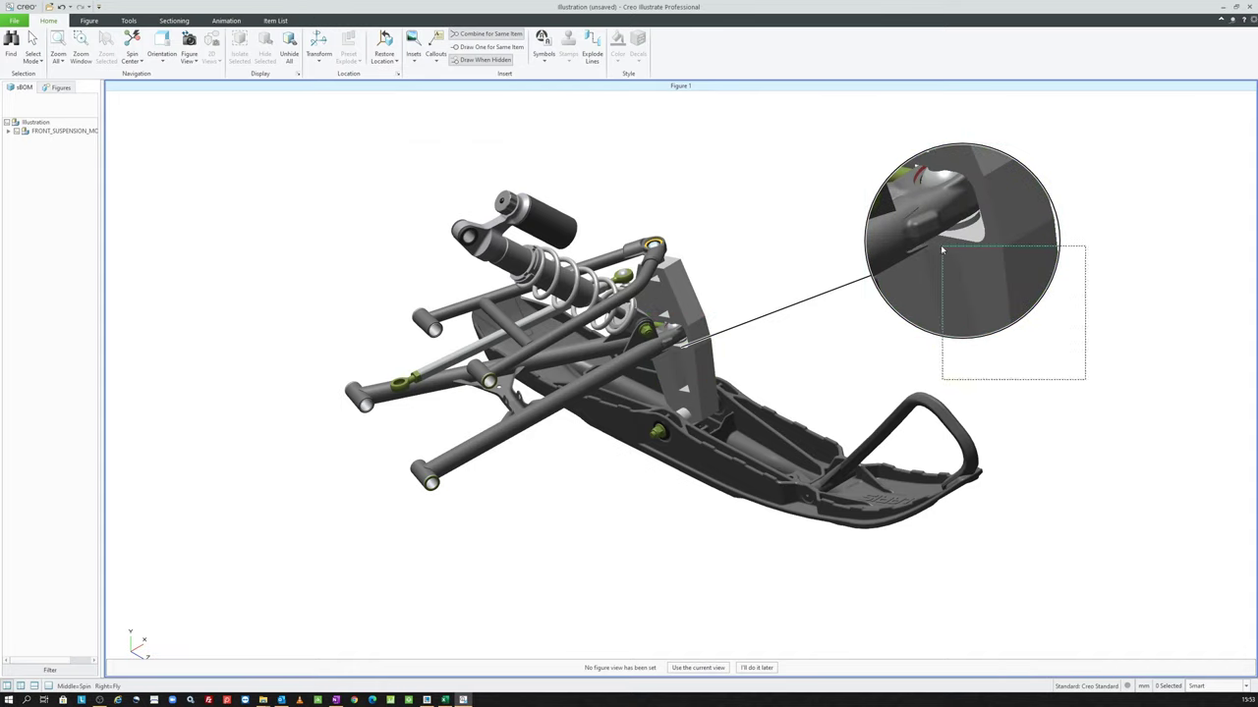
key("Delete")
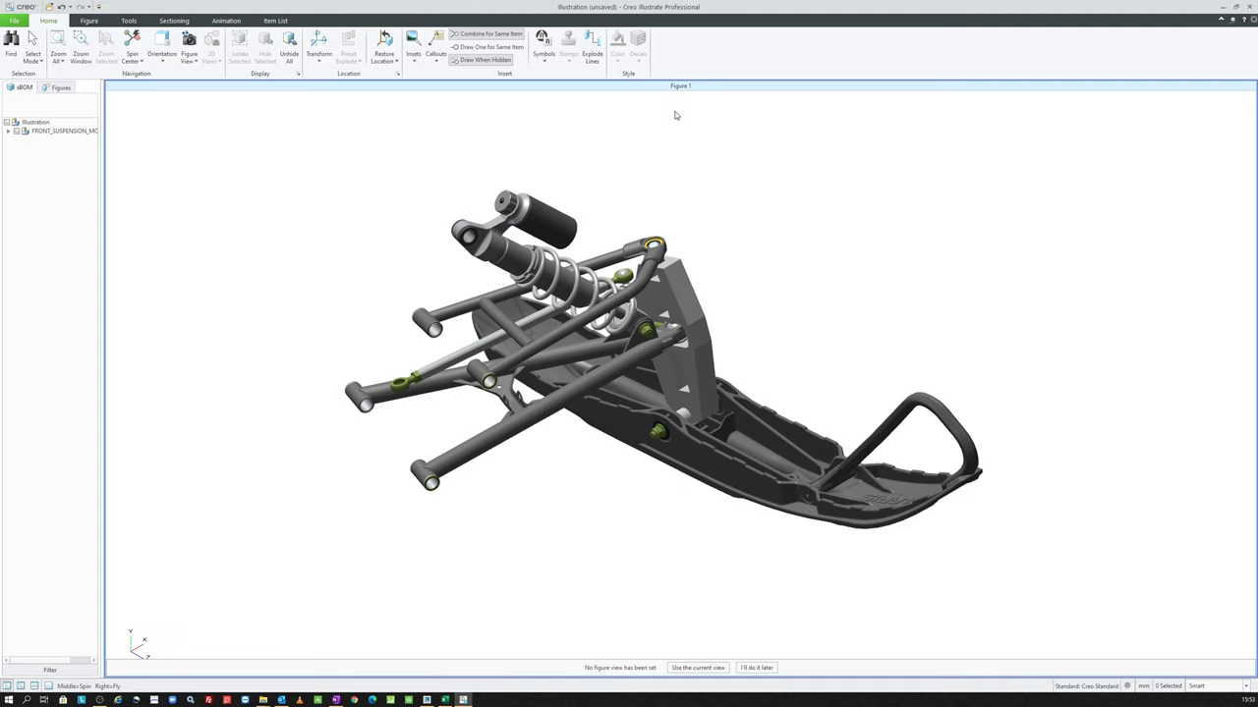
Step: Add a new callout template in Manage Callouts with the text 'Item Number 1'
left_click(435, 49)
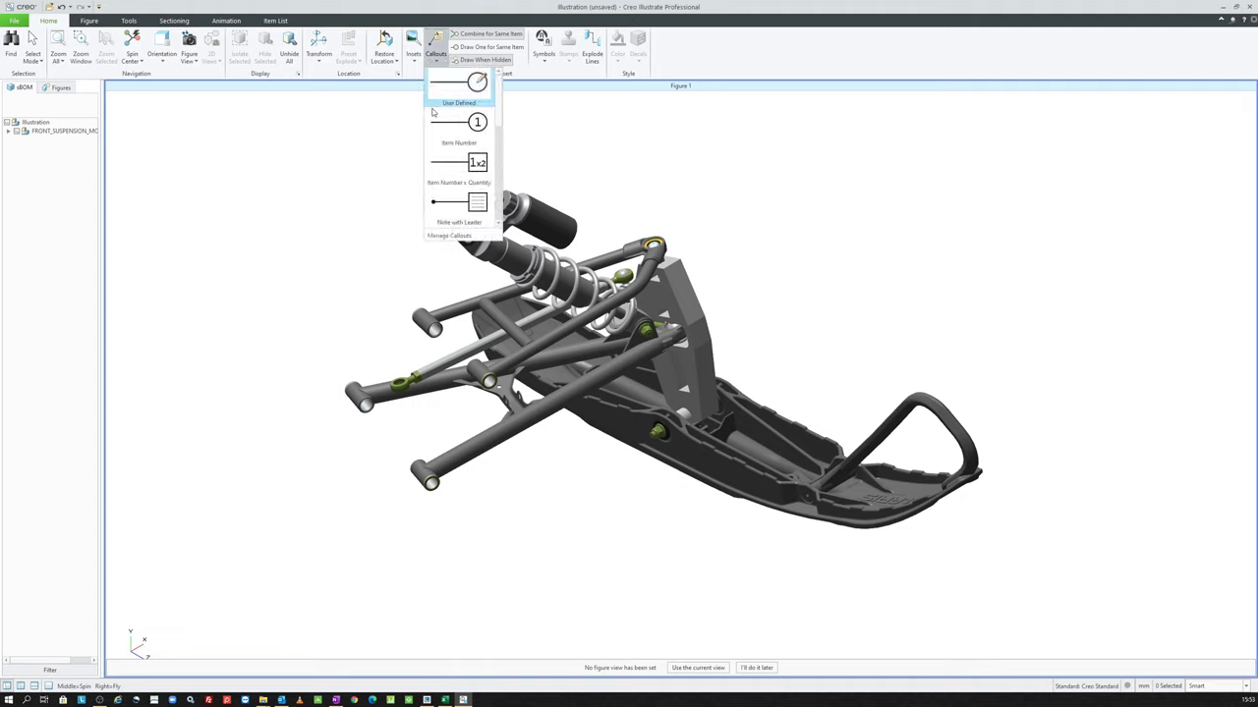
scroll(433, 113, "down", 2)
scroll(456, 122, "up", 2)
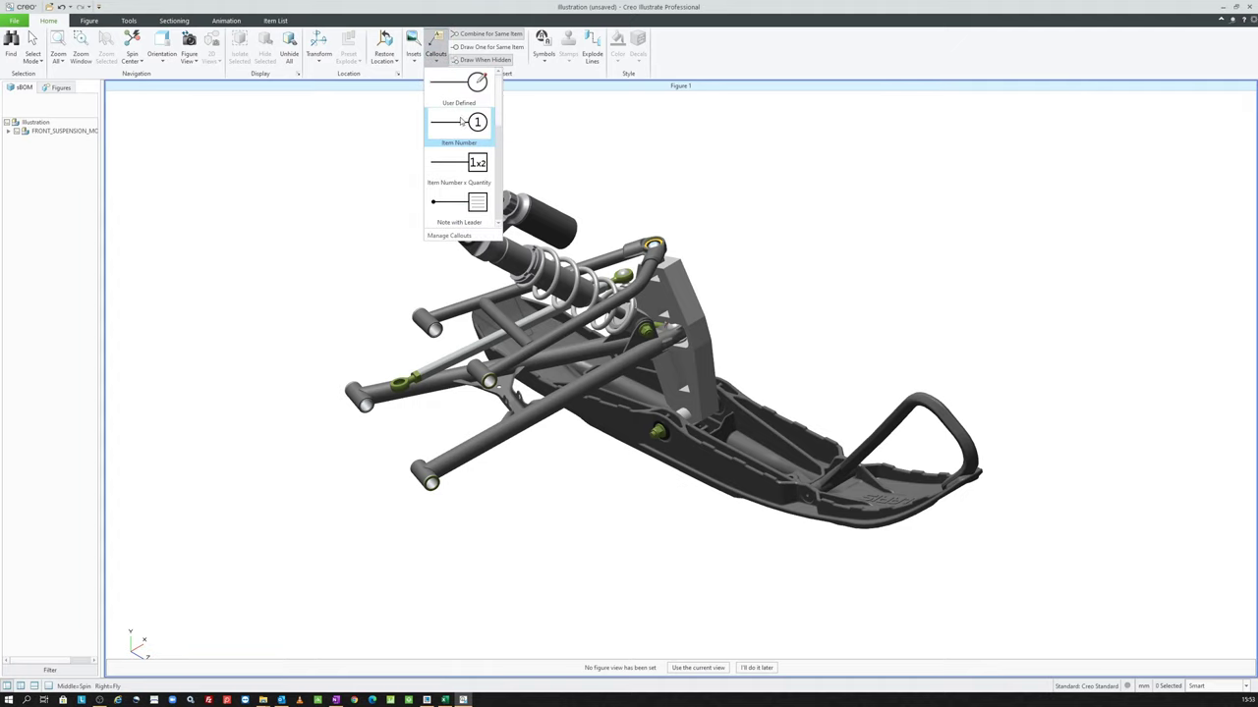
left_click(454, 240)
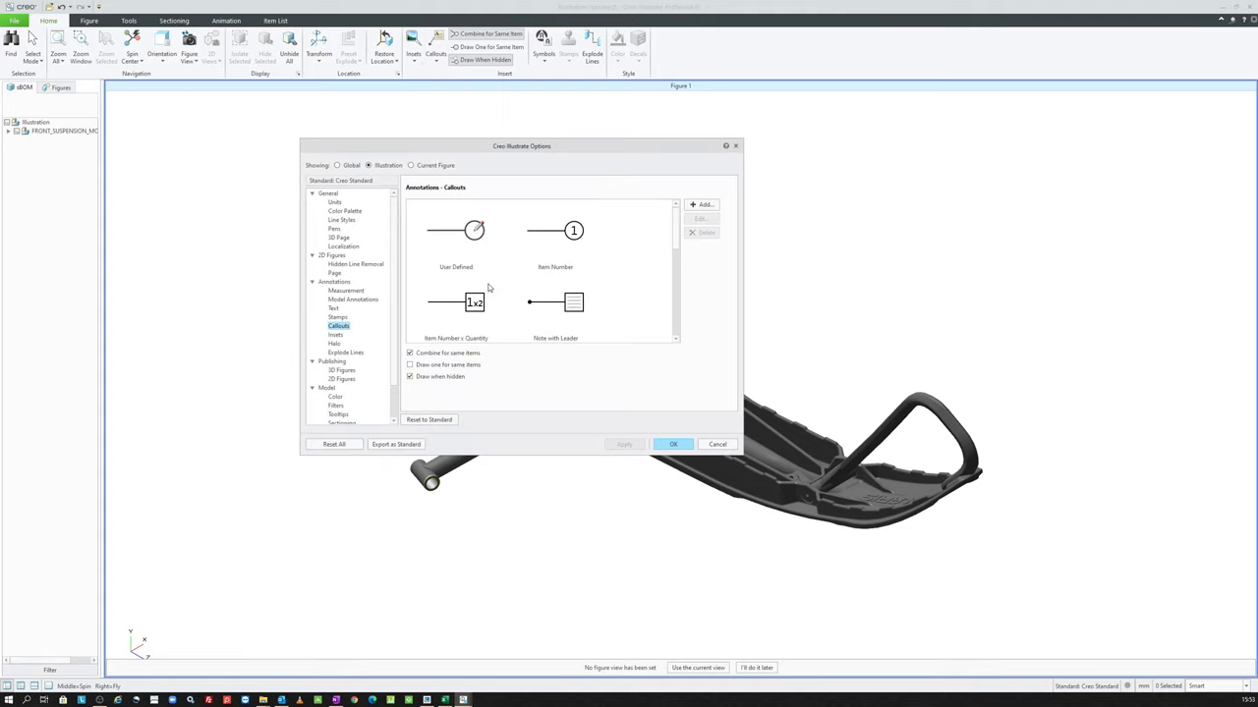
scroll(538, 254, "down", 2)
left_click(691, 205)
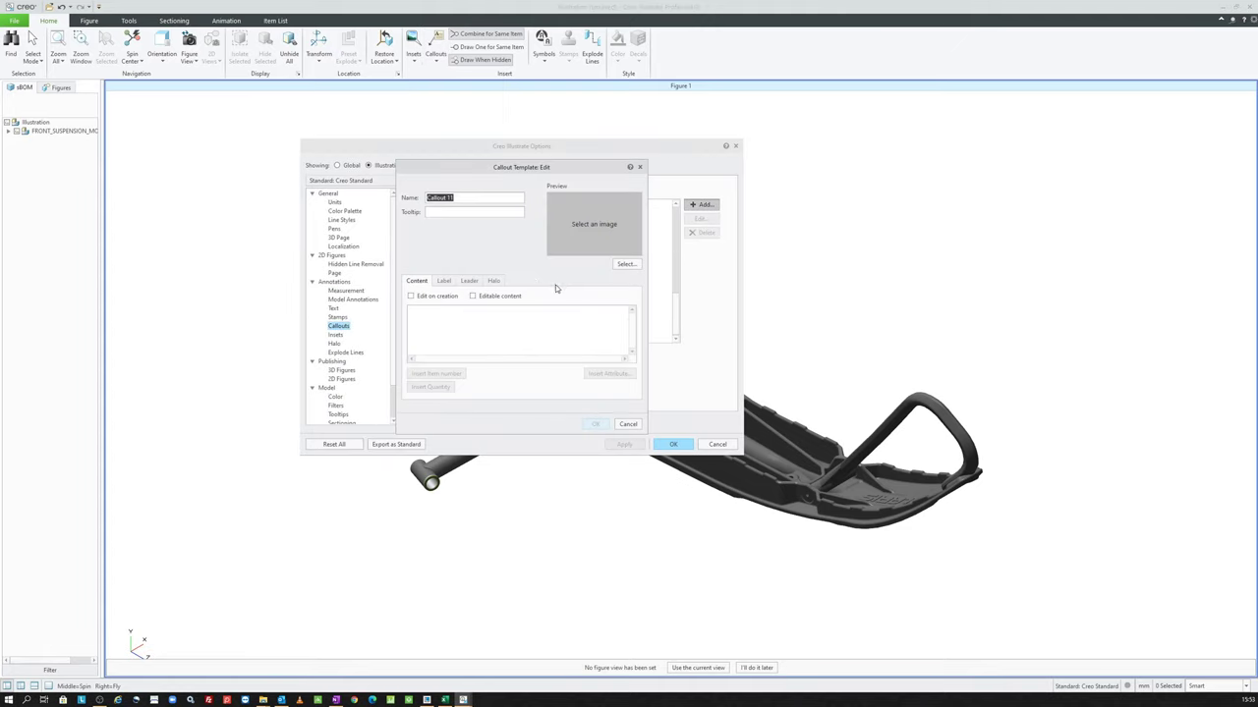
left_click_drag(500, 169, 280, 141)
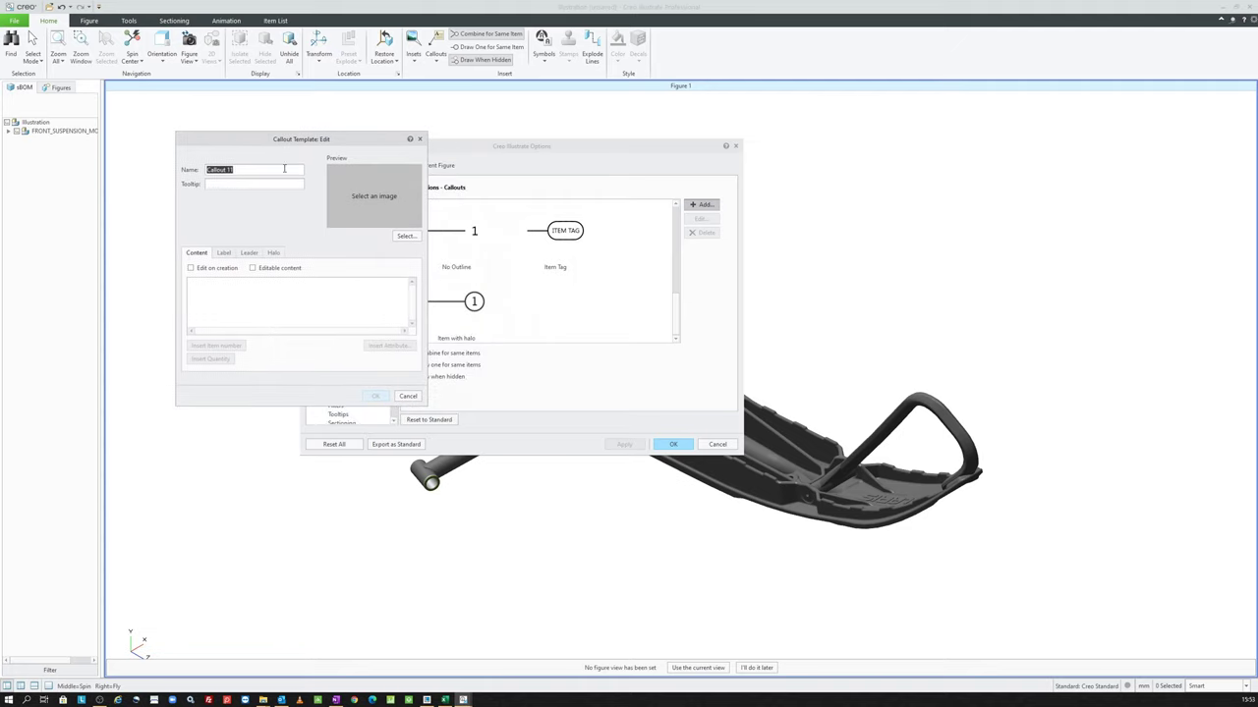
type("I")
type("tem")
type(" Number")
type(" 1")
Step: Make the callout editable on creation, an Up Triangle with black text and yellow fill
left_click(218, 270)
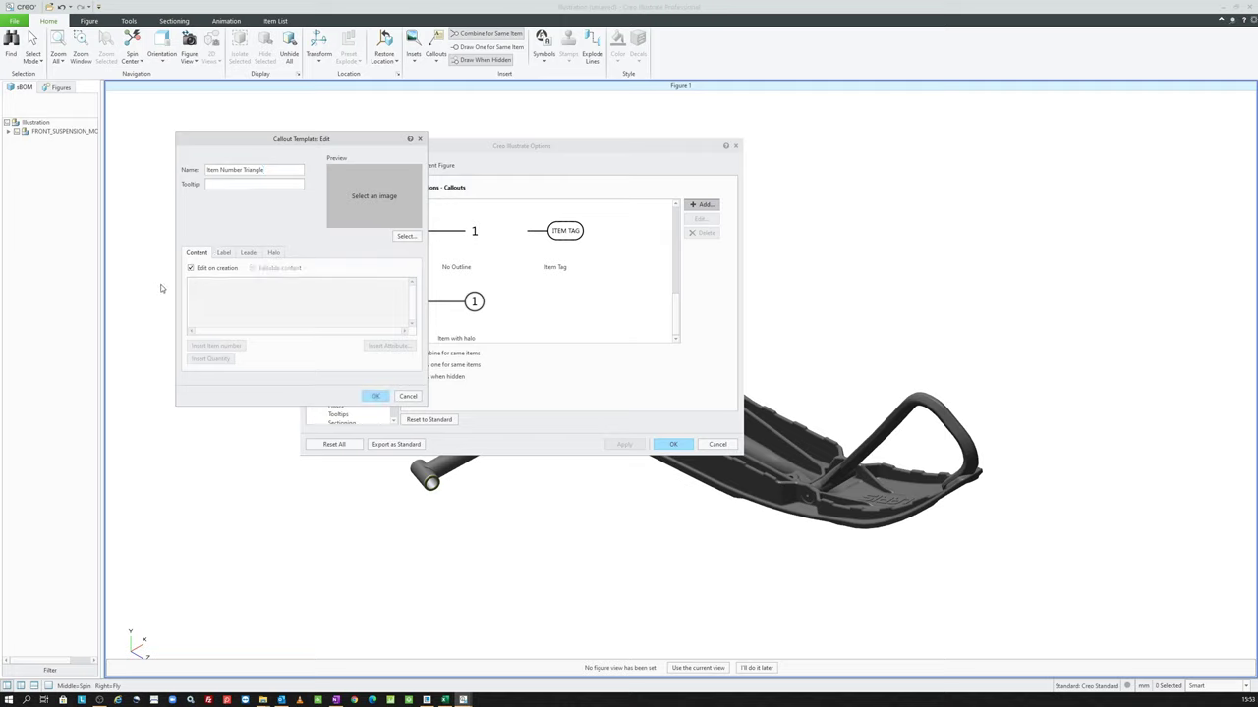
left_click(223, 254)
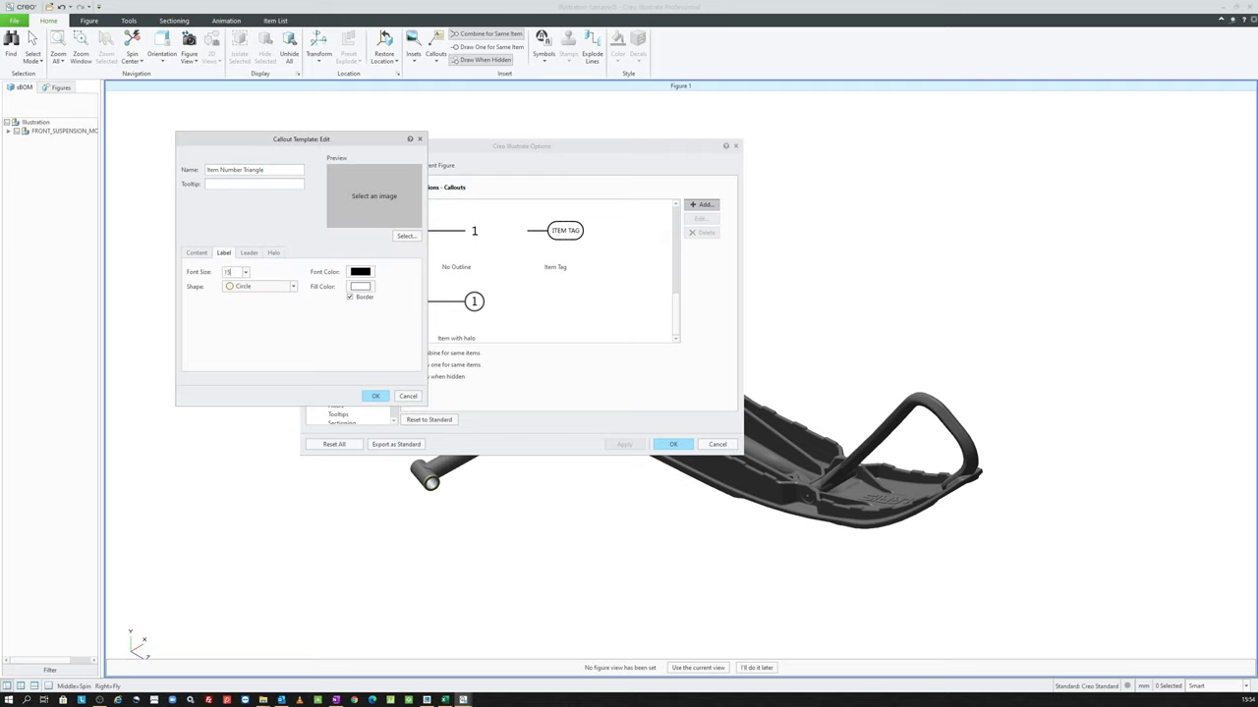
left_click(248, 288)
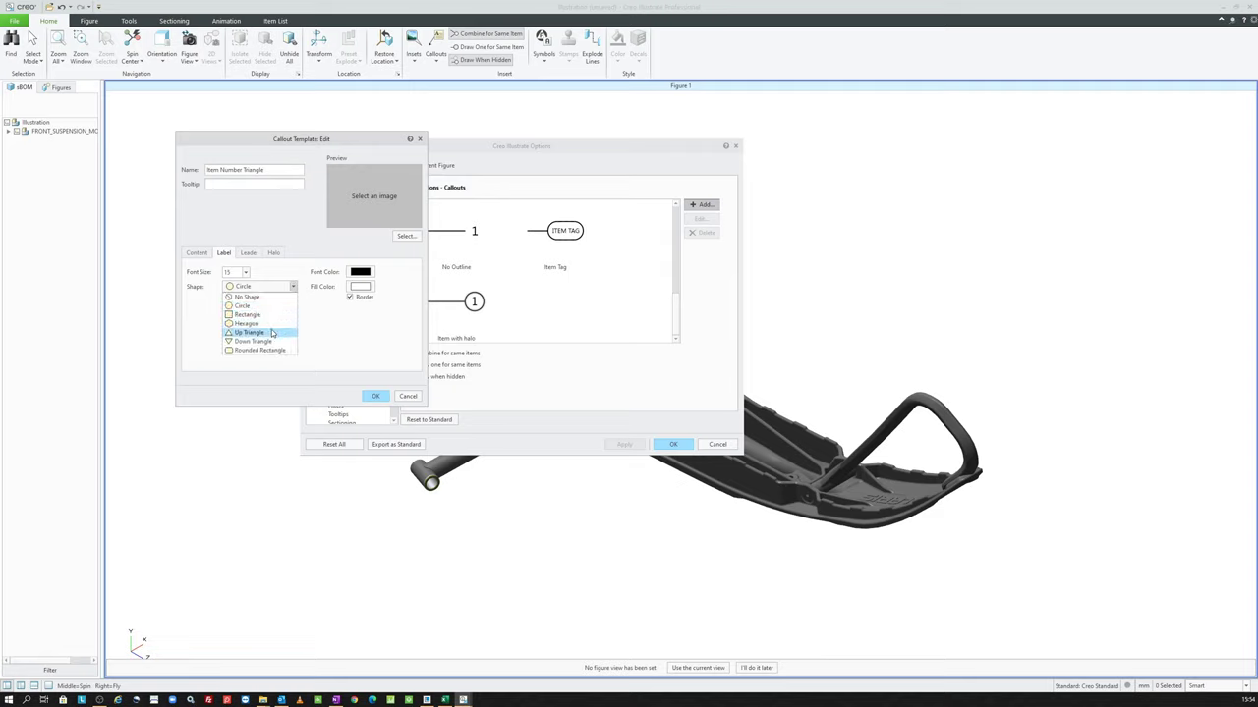
left_click(274, 334)
left_click(358, 273)
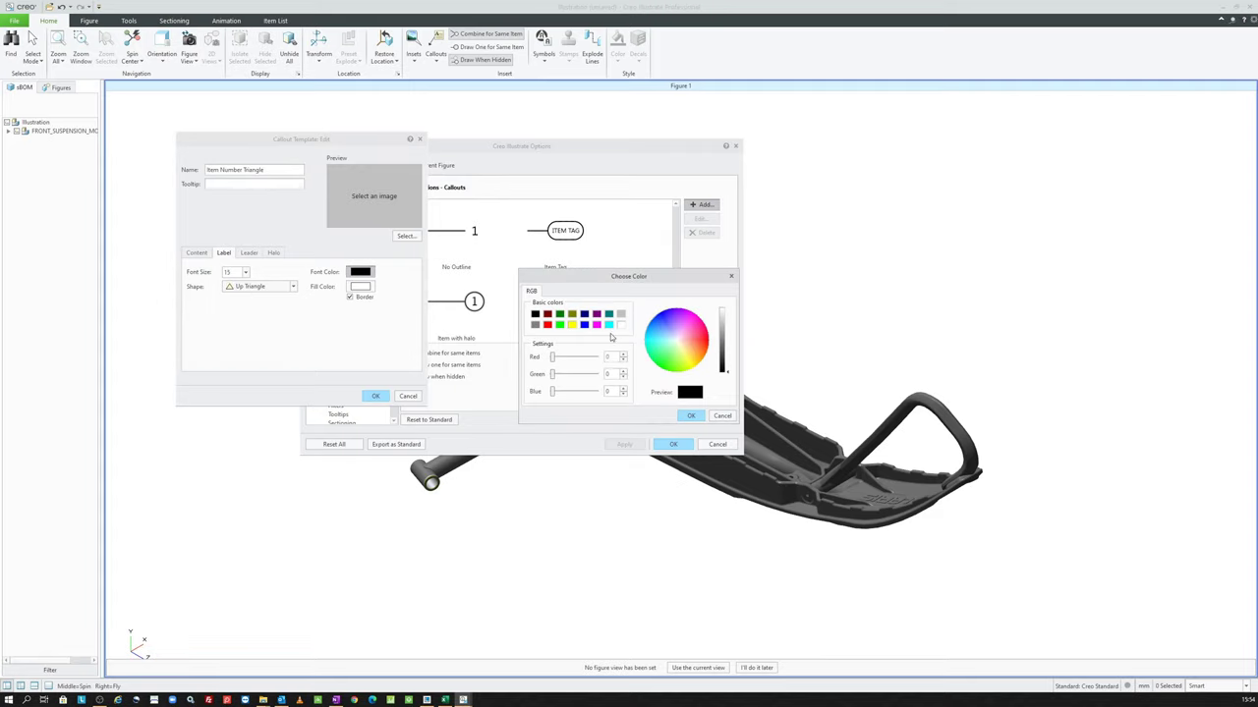
left_click(727, 423)
left_click(356, 287)
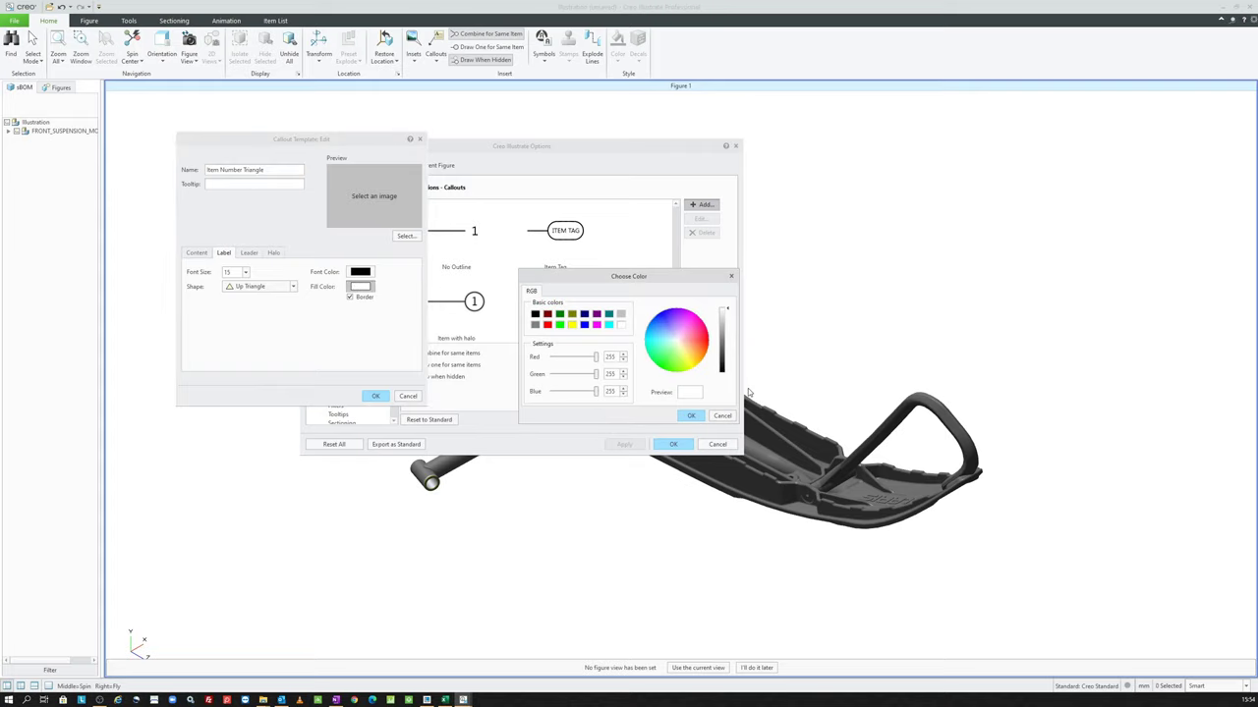
left_click(571, 325)
left_click(682, 417)
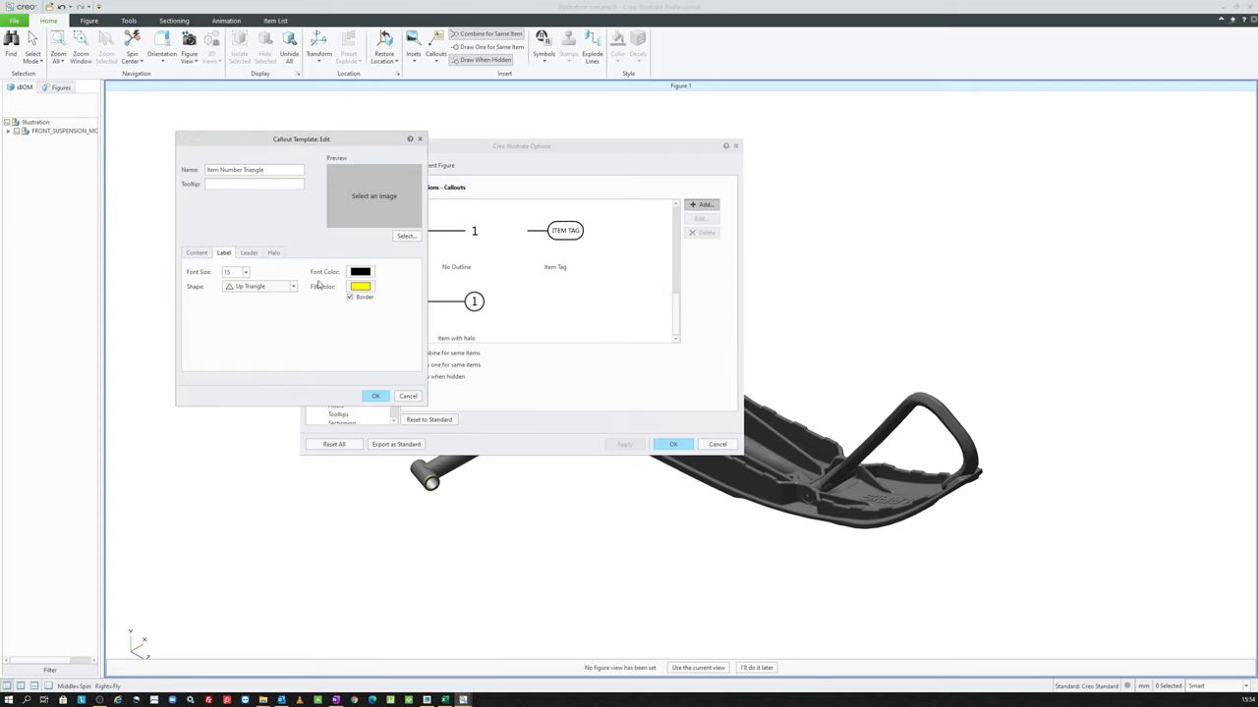
Step: Review the leader, halo and content settings, then save the triangle template and close Options
left_click(253, 254)
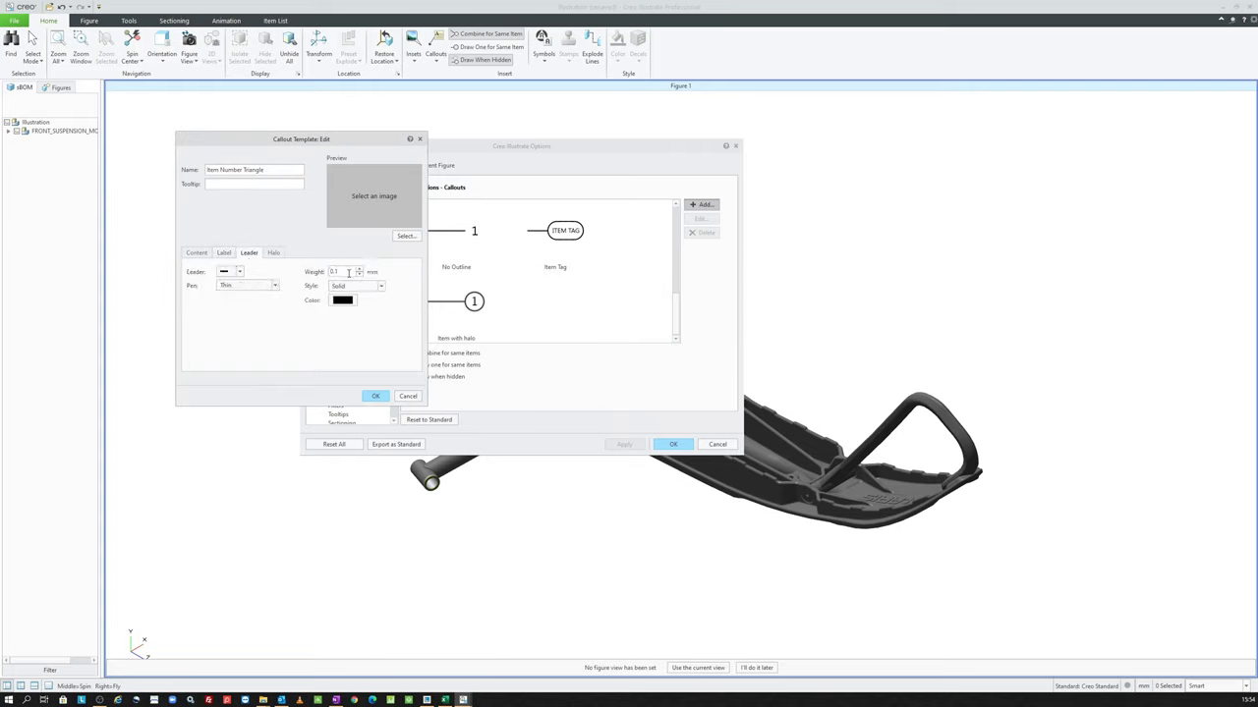
left_click(271, 253)
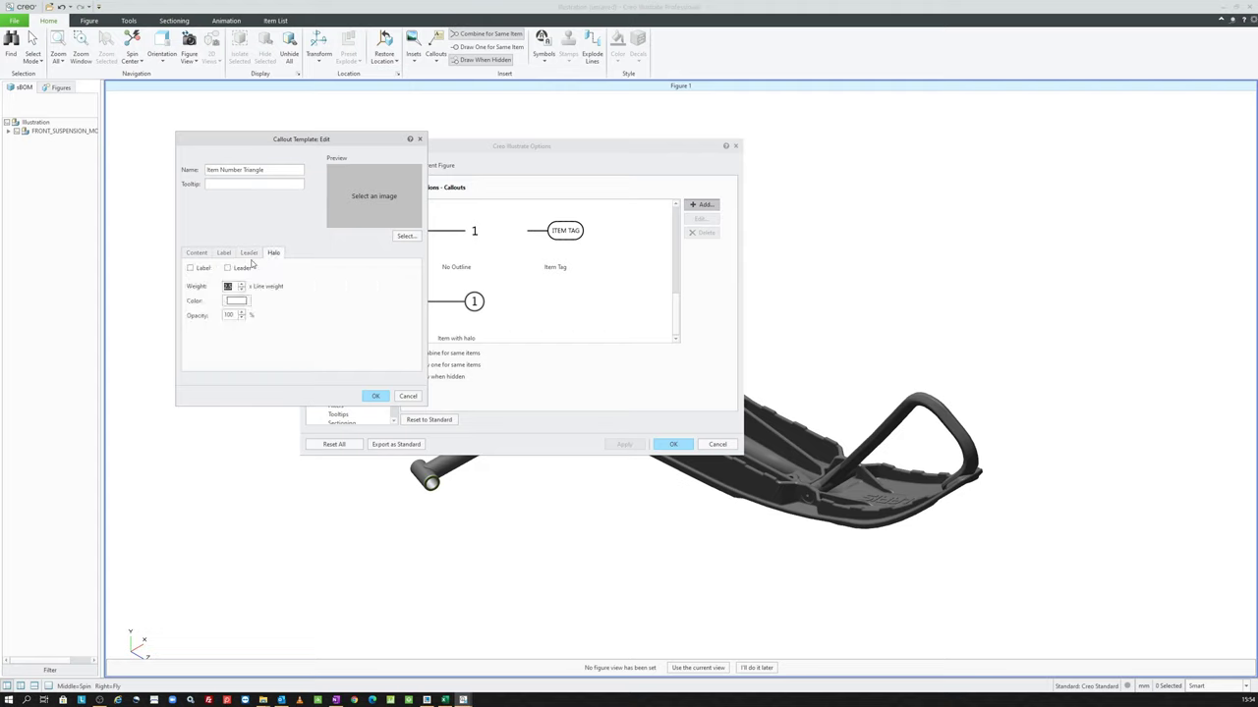
left_click(224, 253)
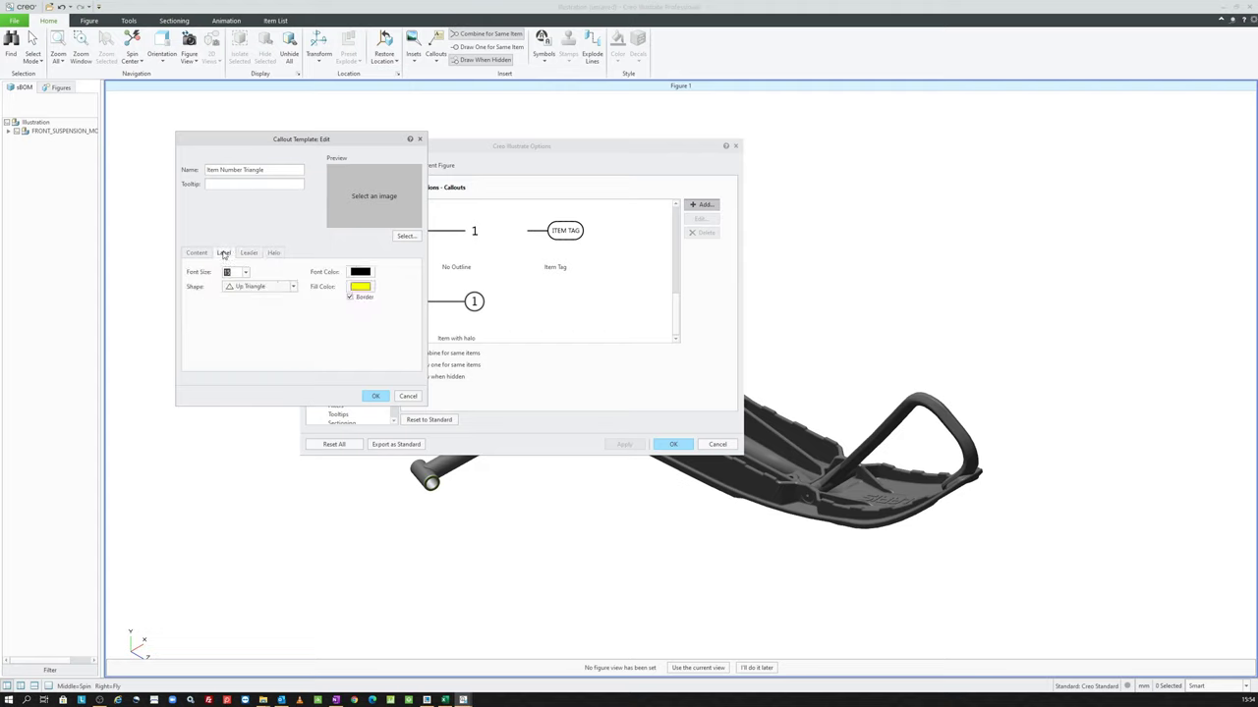
left_click(200, 254)
left_click(376, 396)
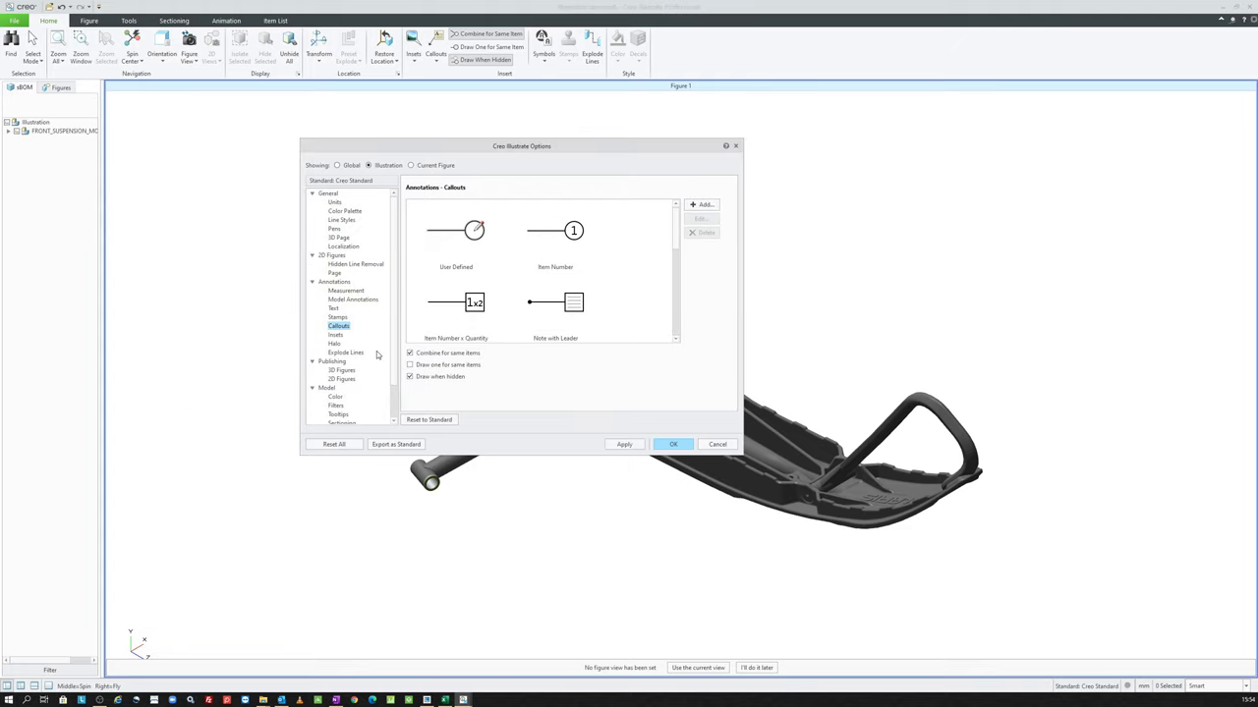
key("Return")
Step: Place triangle callouts 1, 2 and 3 on the upper bracket, long rod and ski
left_click(472, 216)
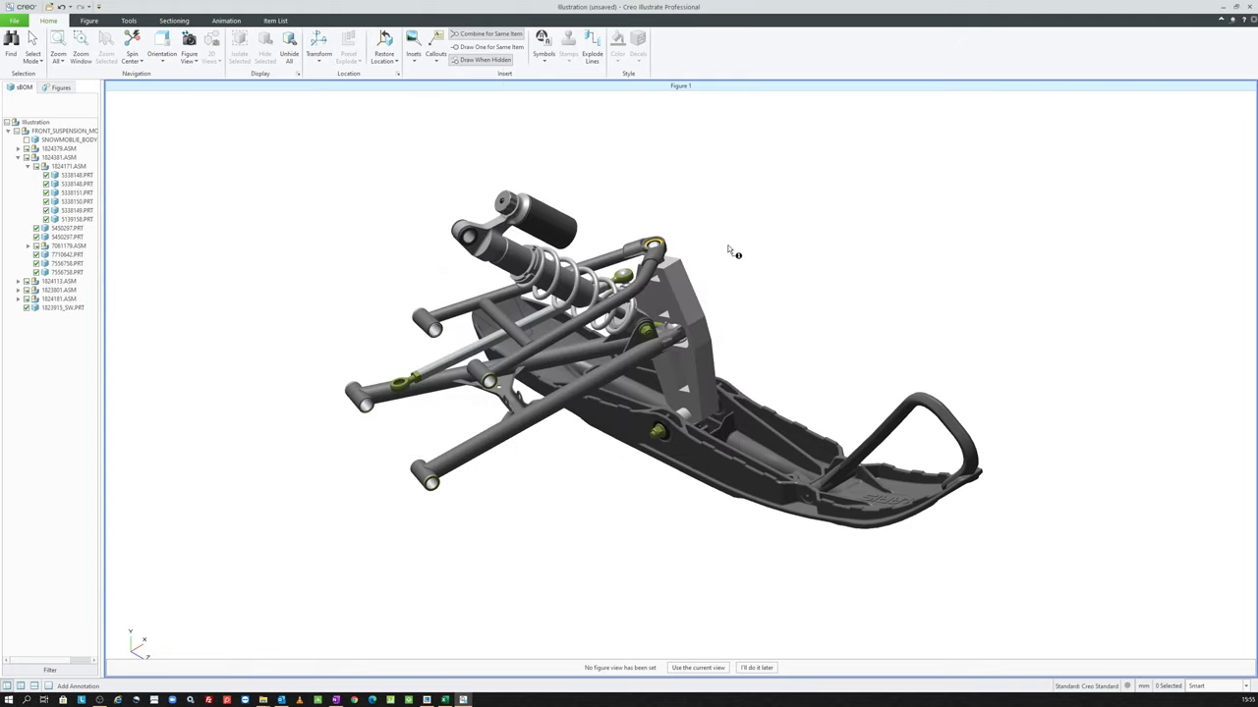
left_click(674, 272)
left_click(798, 172)
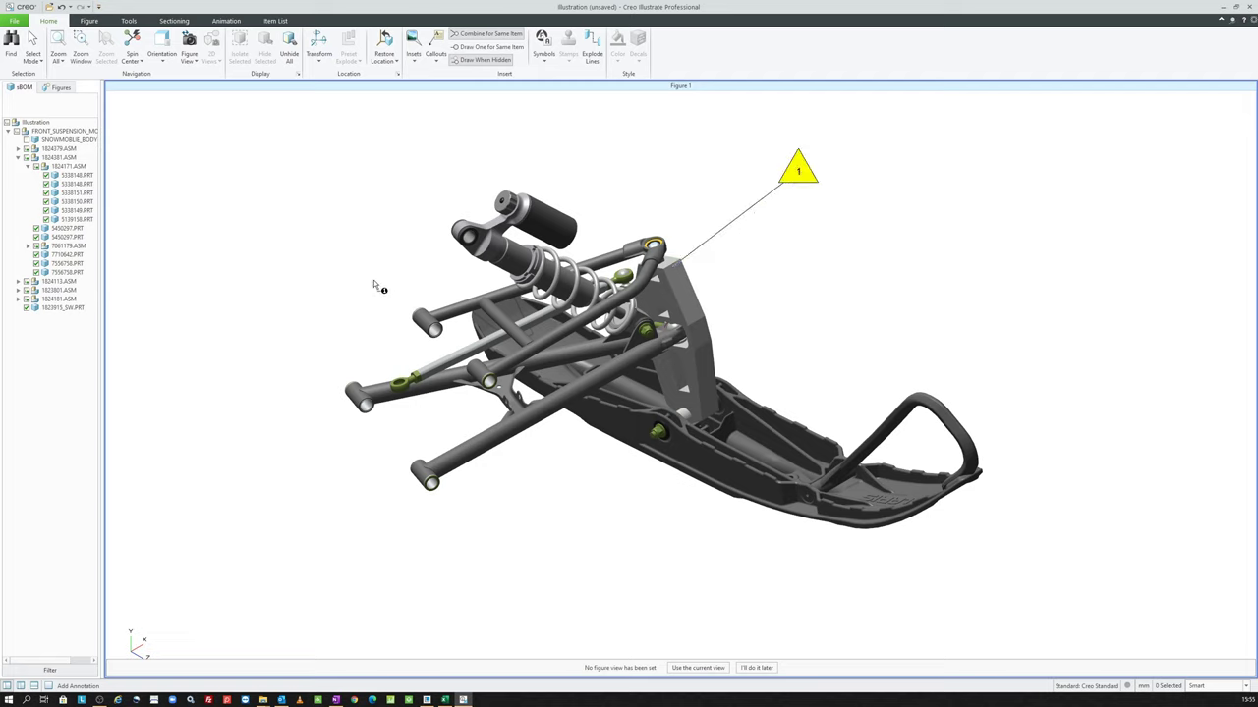
left_click(610, 375)
left_click(610, 552)
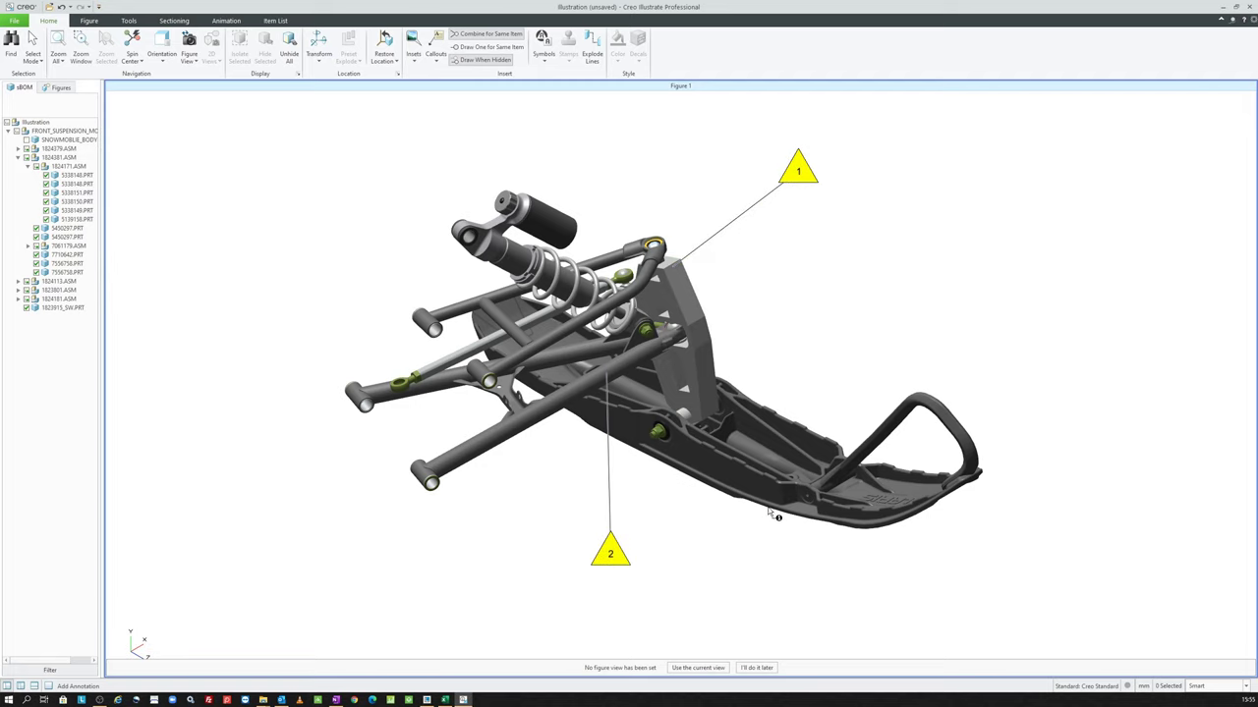
left_click(774, 505)
left_click(829, 574)
Step: Select the Item Number Triangle template in the Manage Callouts settings
left_click(434, 65)
scroll(462, 177, "up", 3)
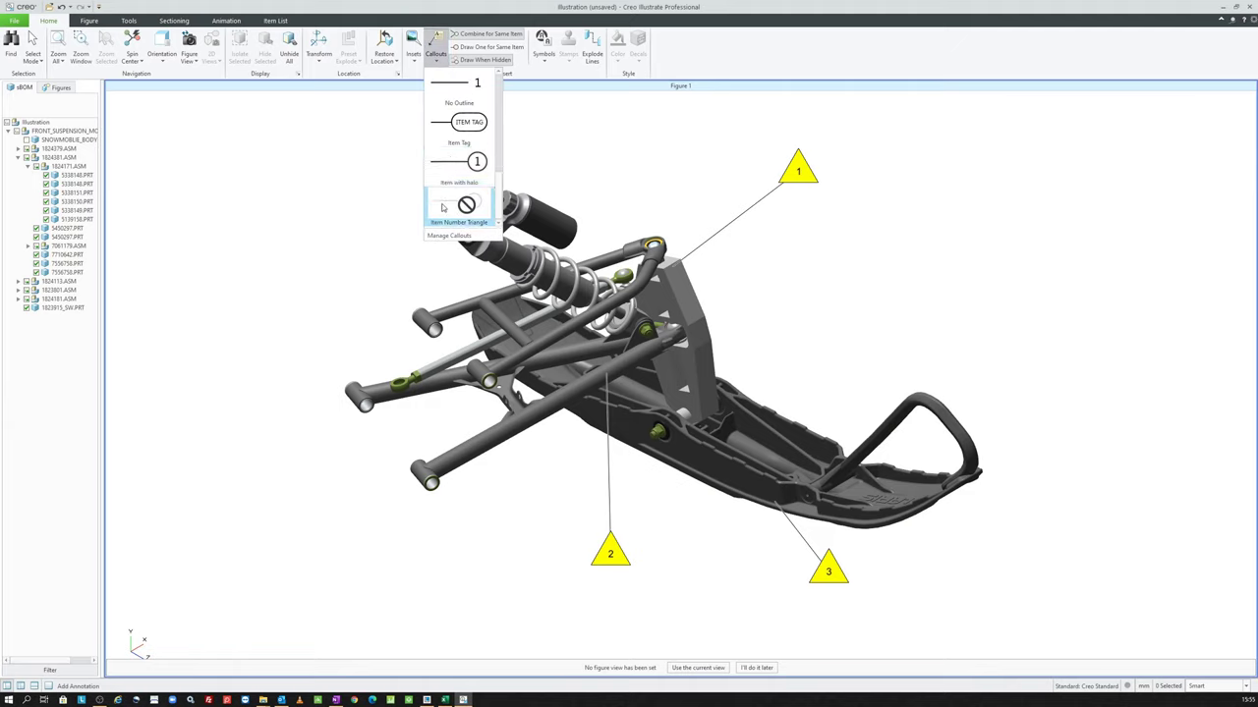
left_click(449, 236)
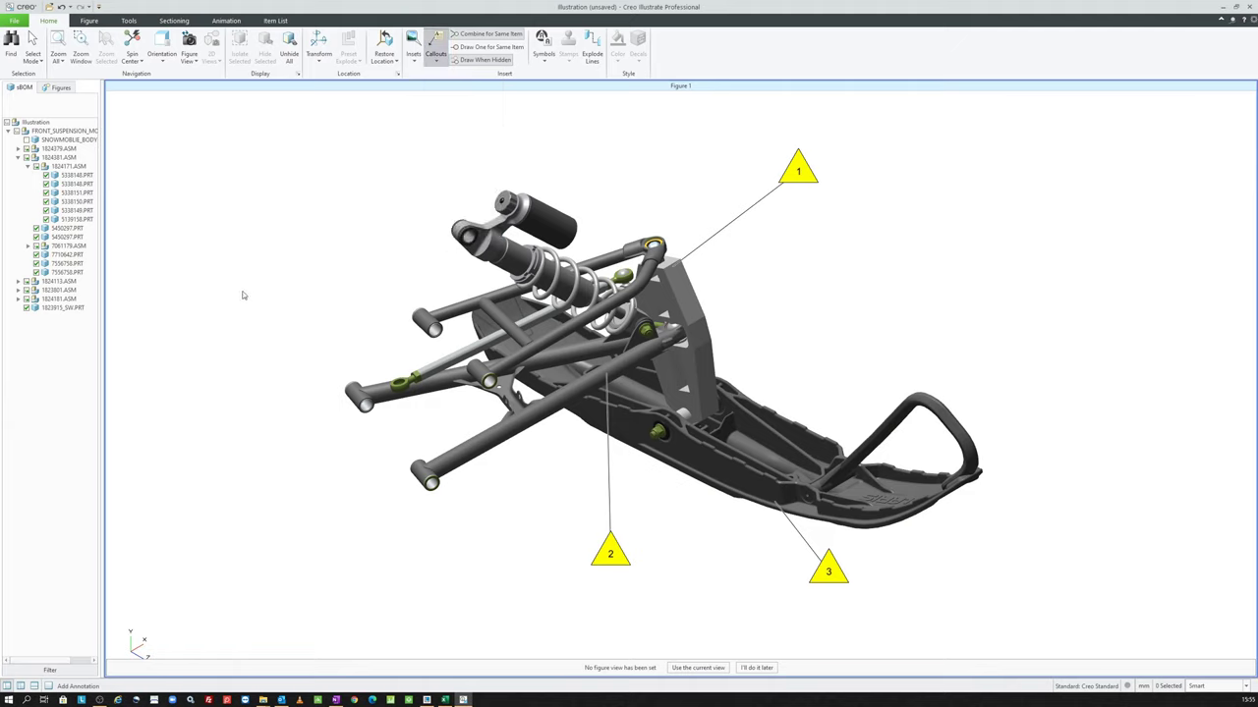
left_click(570, 306)
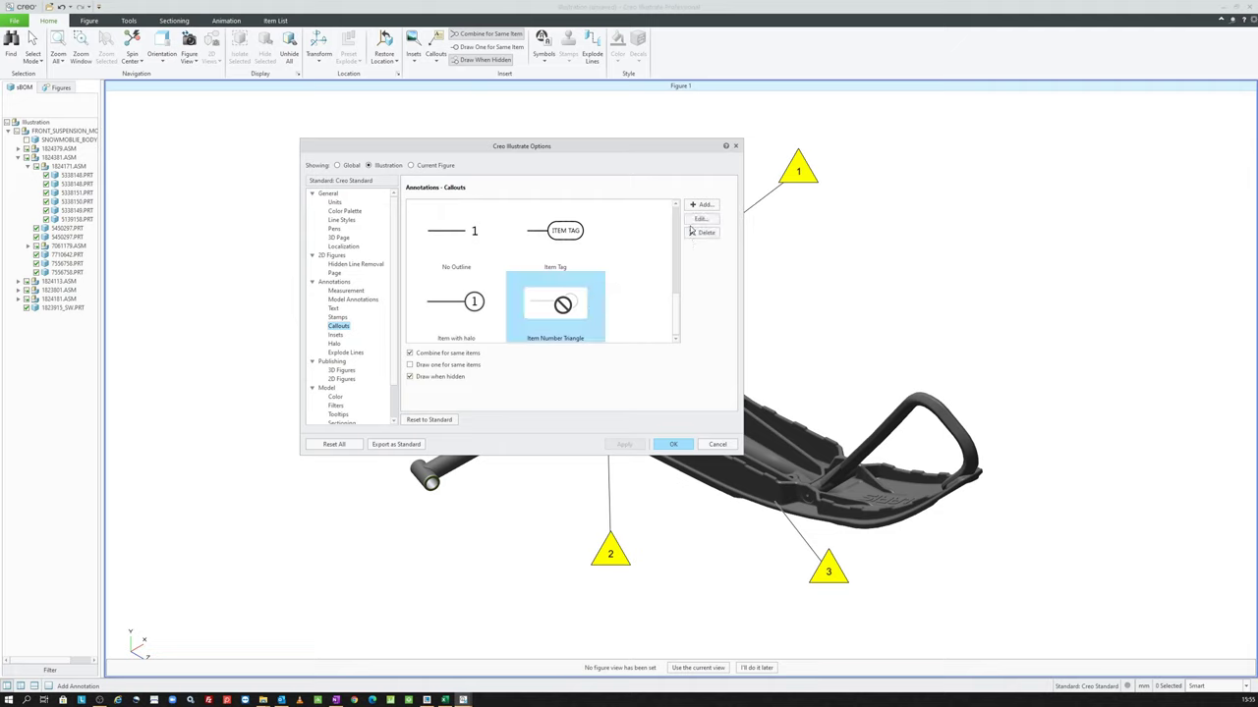
Step: Set a PNG preview image for the Item Number Triangle template and close Options
left_click(701, 218)
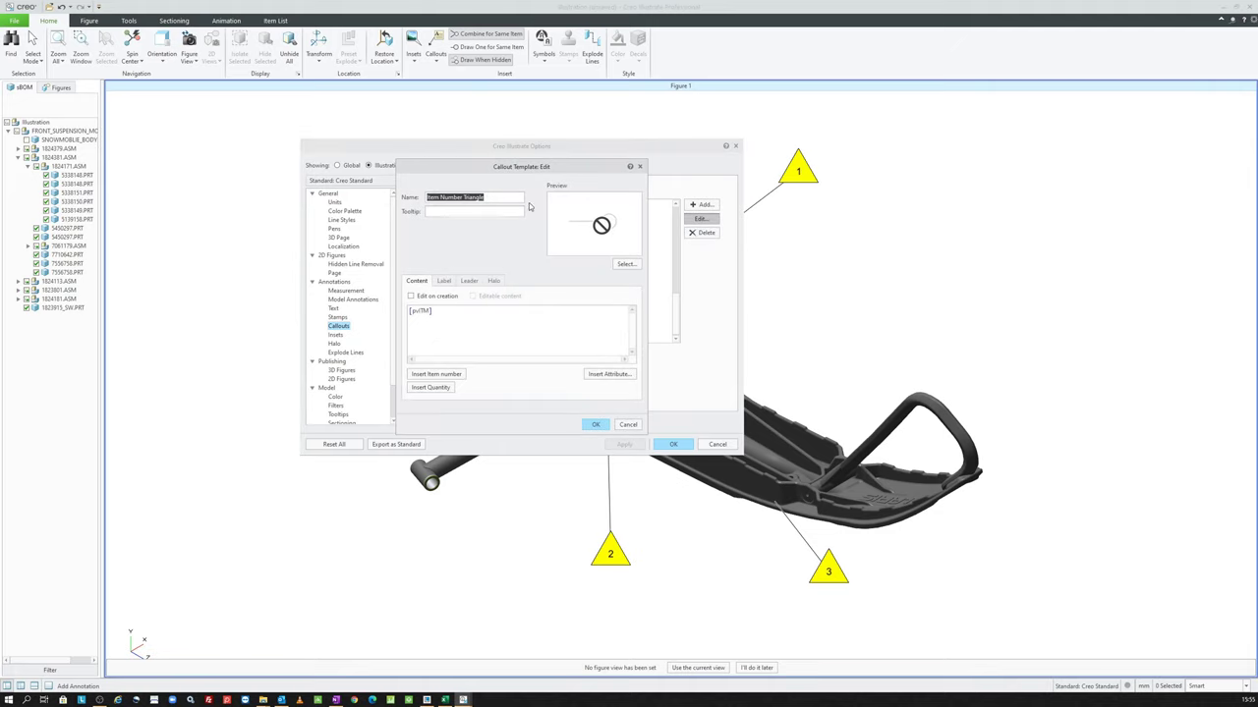
left_click(626, 263)
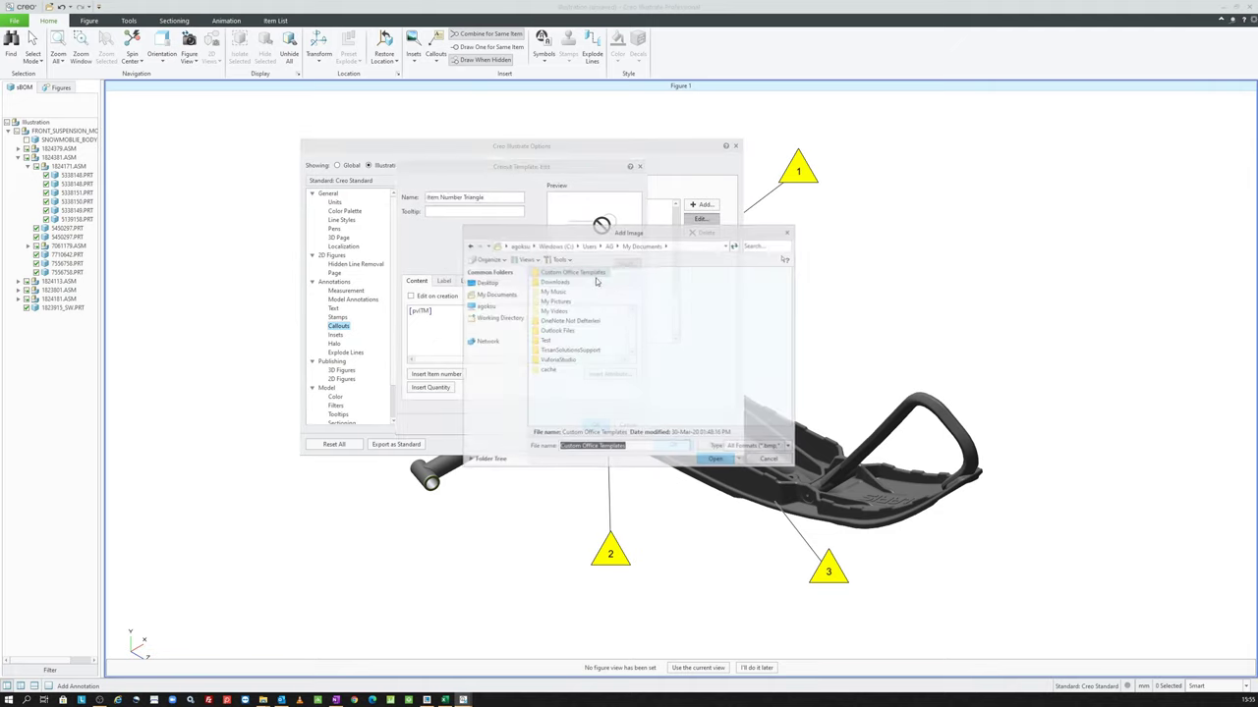
scroll(601, 341, "down", 1)
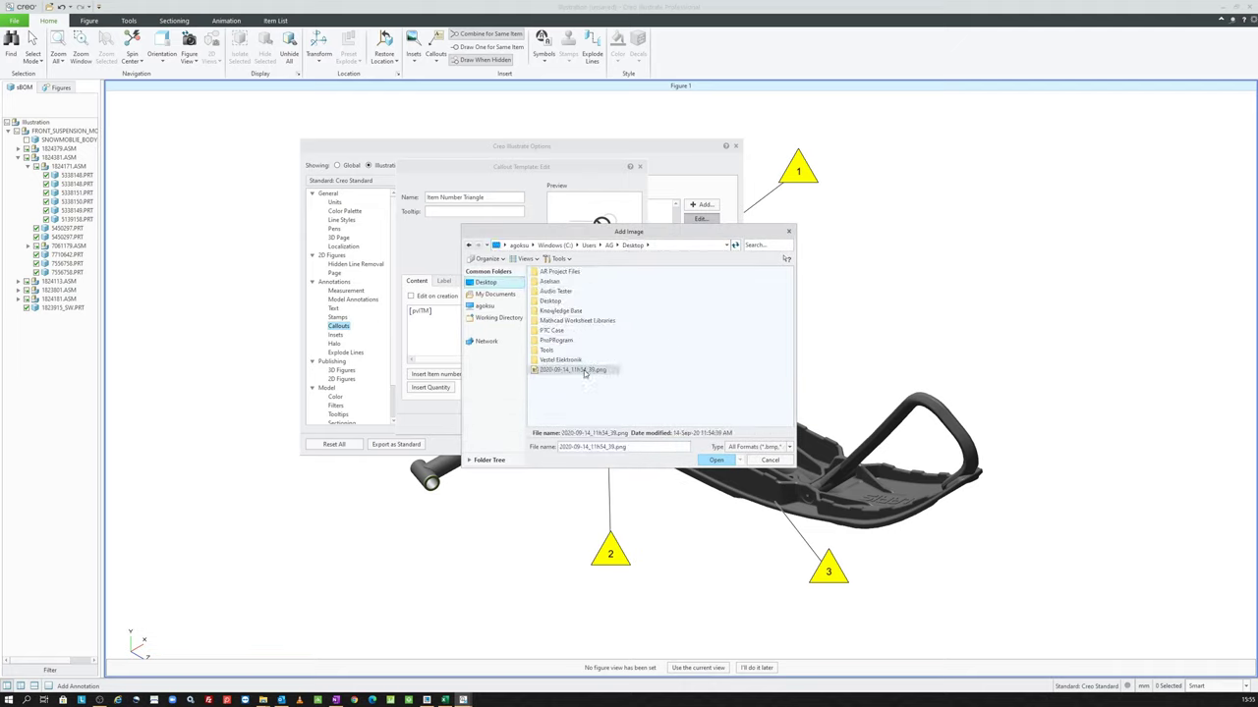
double_click(585, 370)
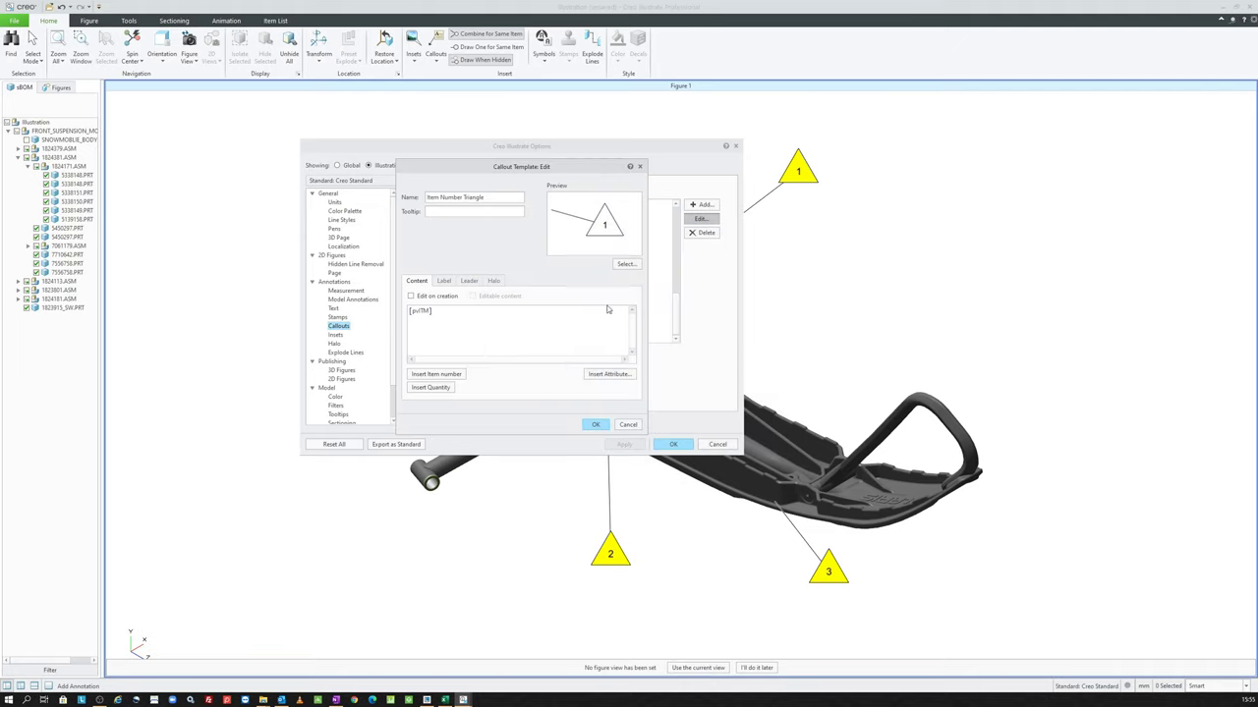
left_click(586, 425)
left_click(674, 446)
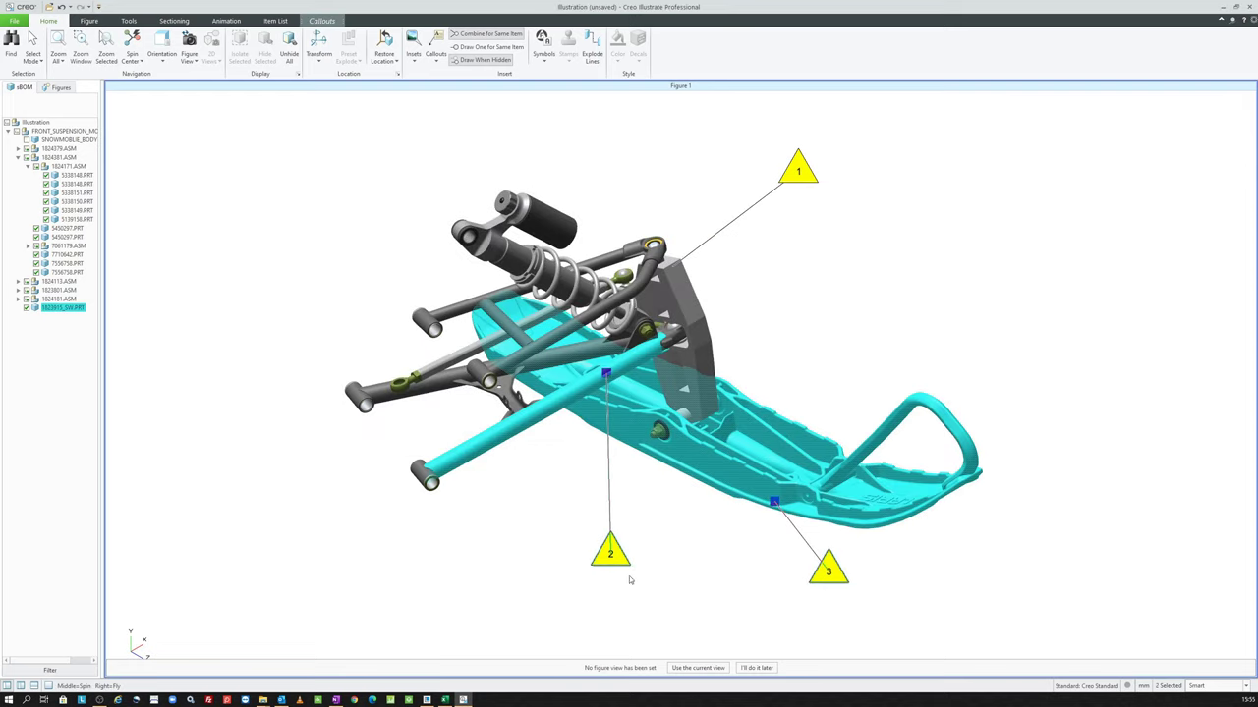
Step: Delete the three test triangle callouts from the model
key("Delete")
left_click_drag(847, 251, 764, 125)
key("Delete")
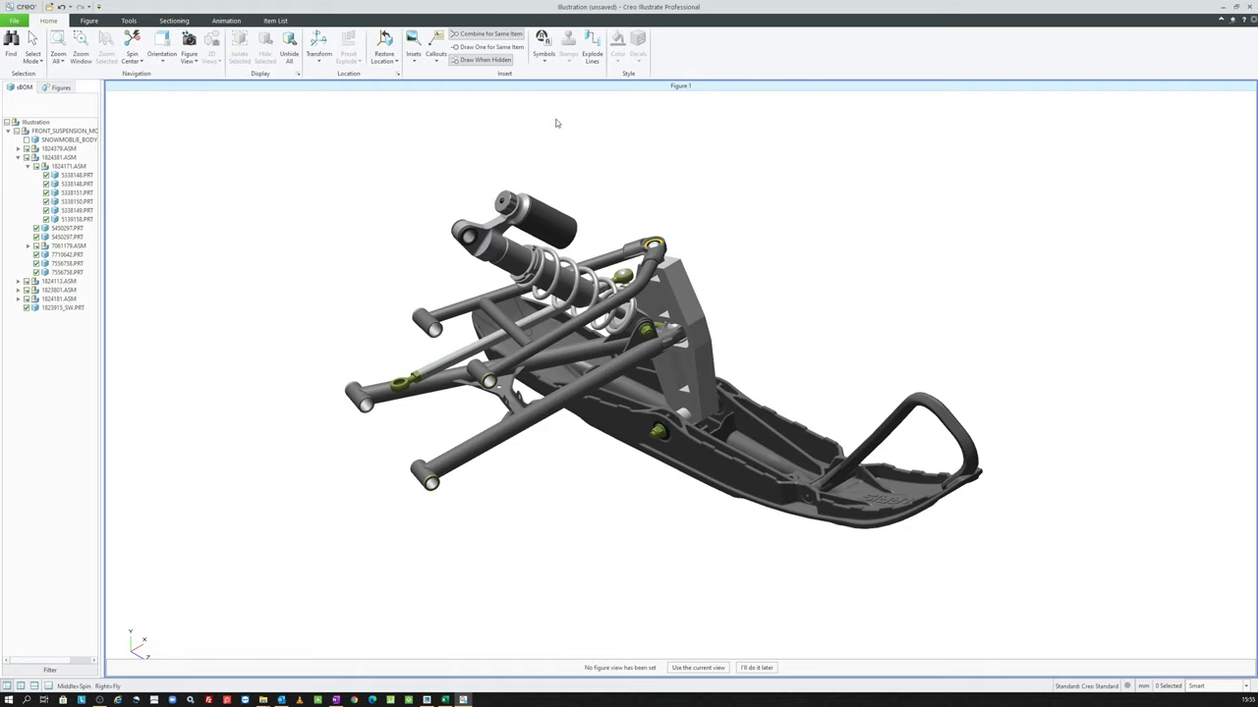
Step: Set the illustration's Explode Lines pen to Dashed red thin in Options
left_click(593, 49)
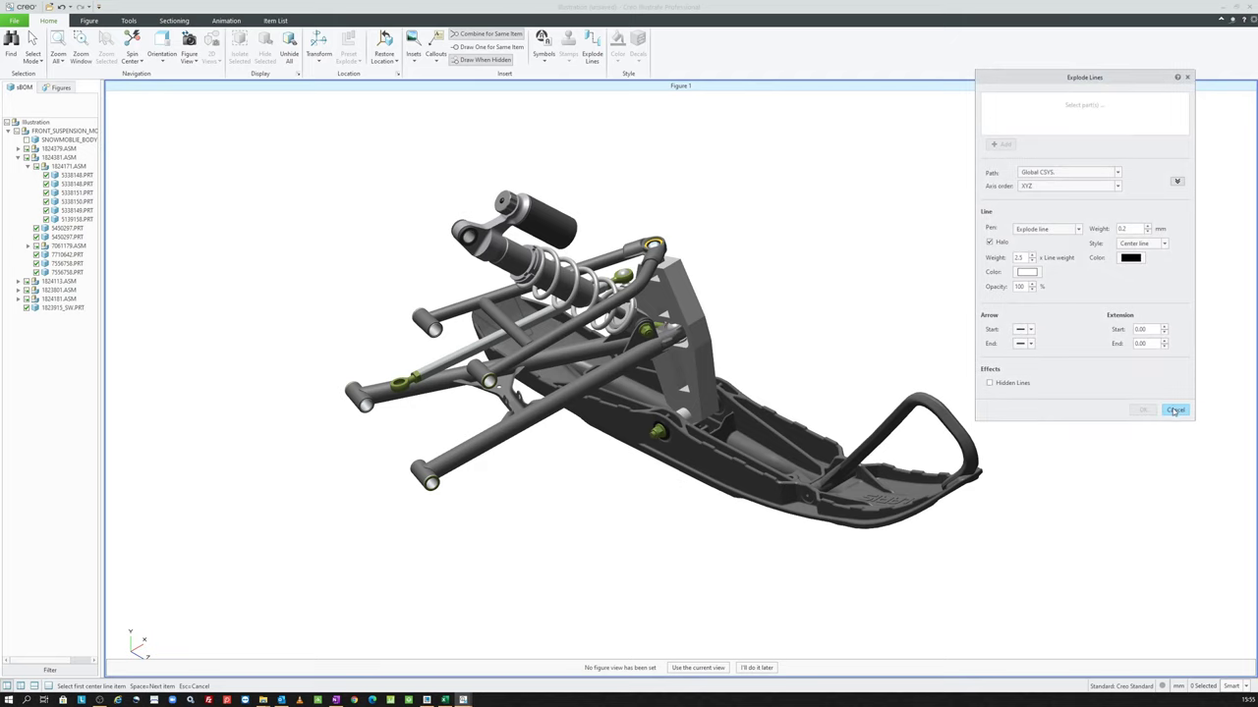
left_click(1174, 410)
left_click(14, 21)
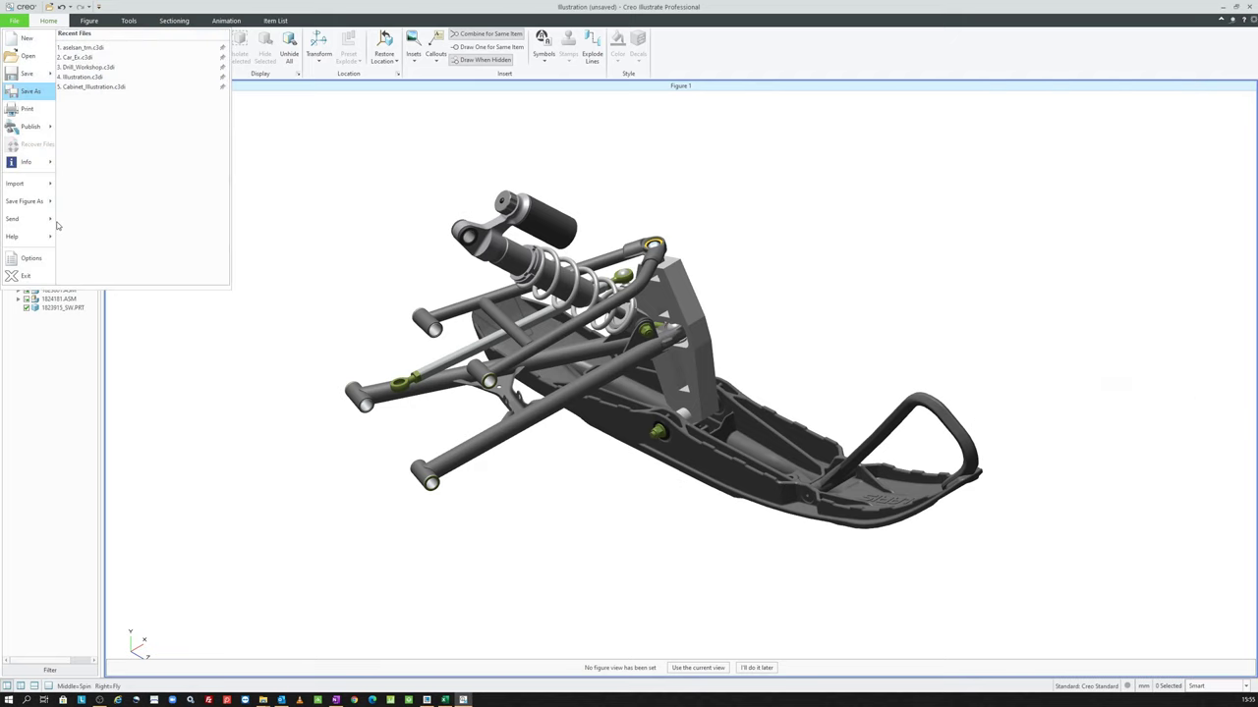
left_click(40, 259)
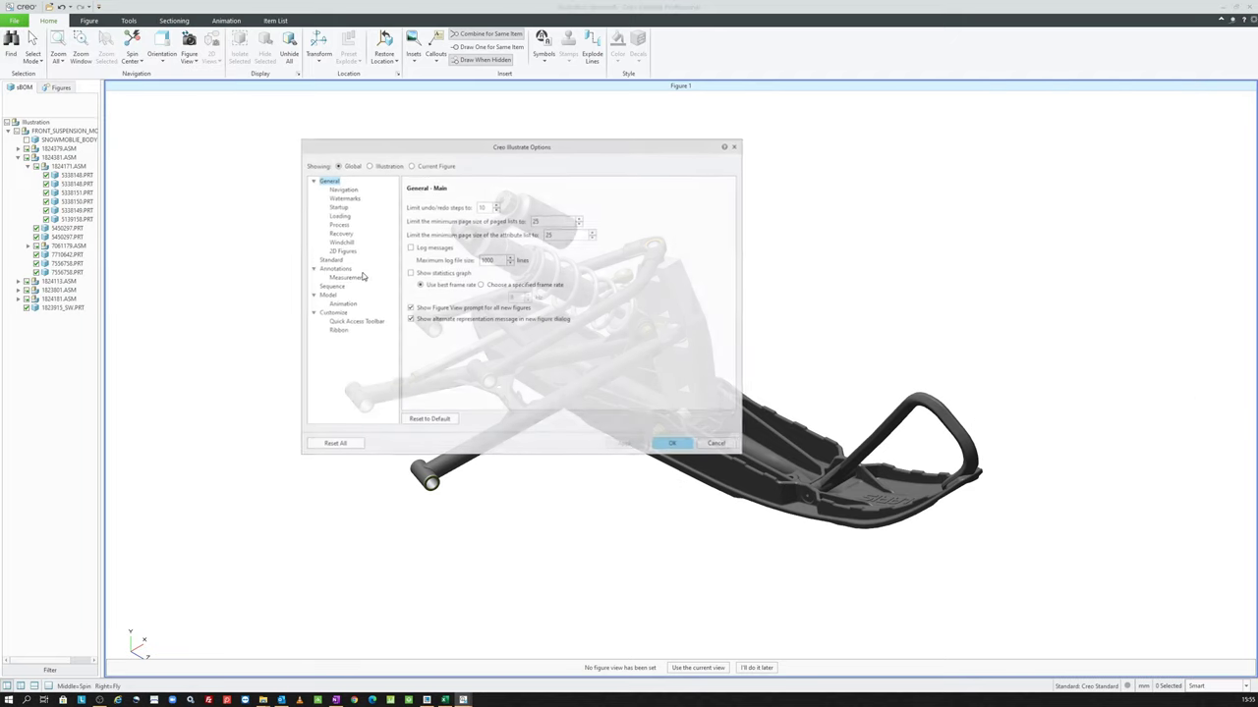
left_click(369, 165)
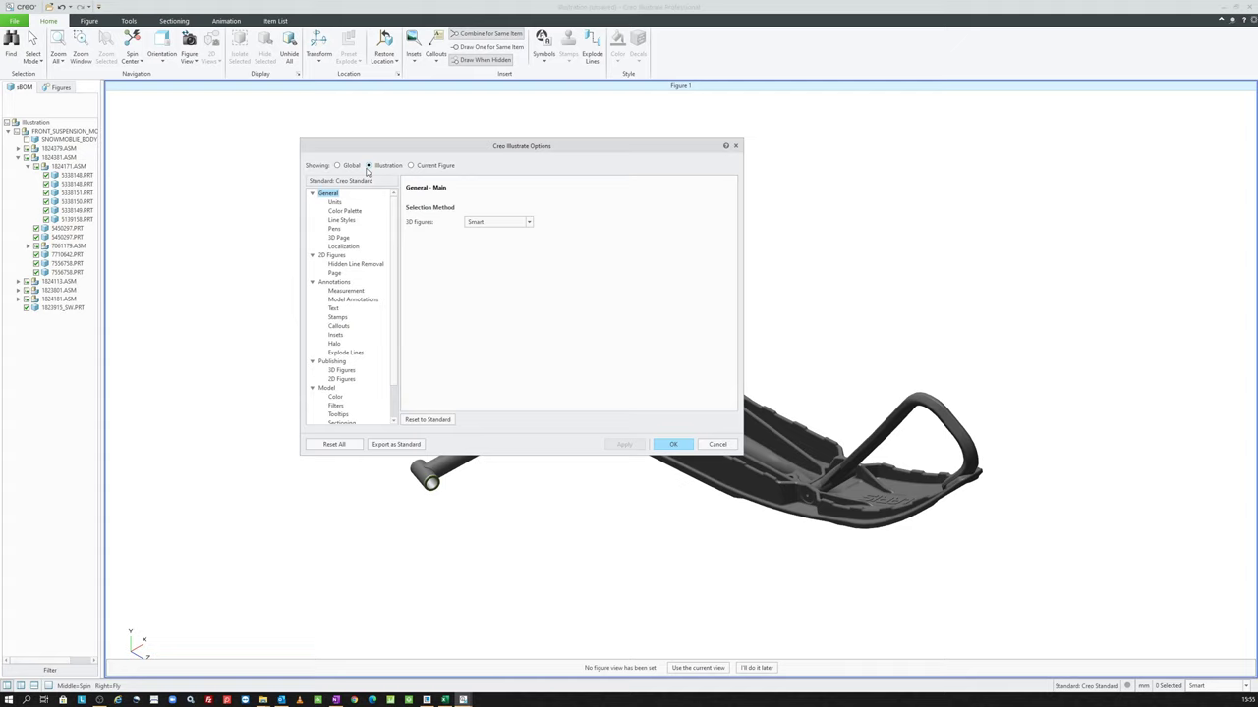
left_click(346, 352)
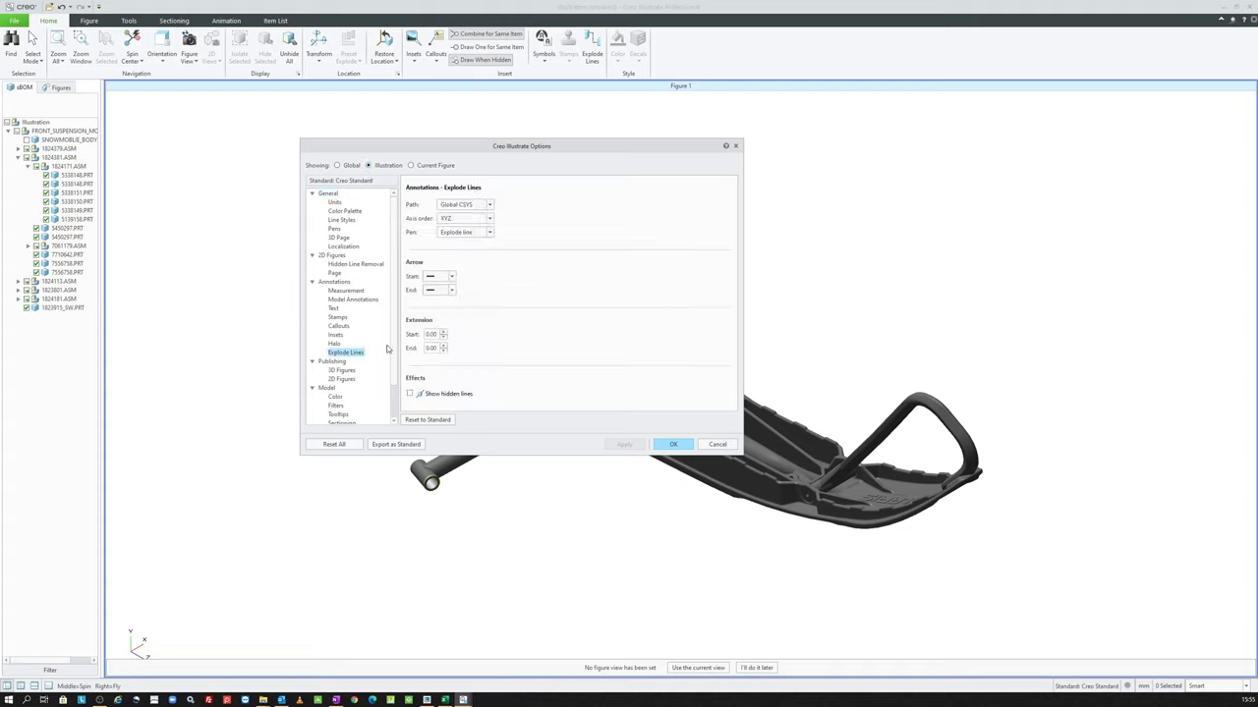
left_click(472, 234)
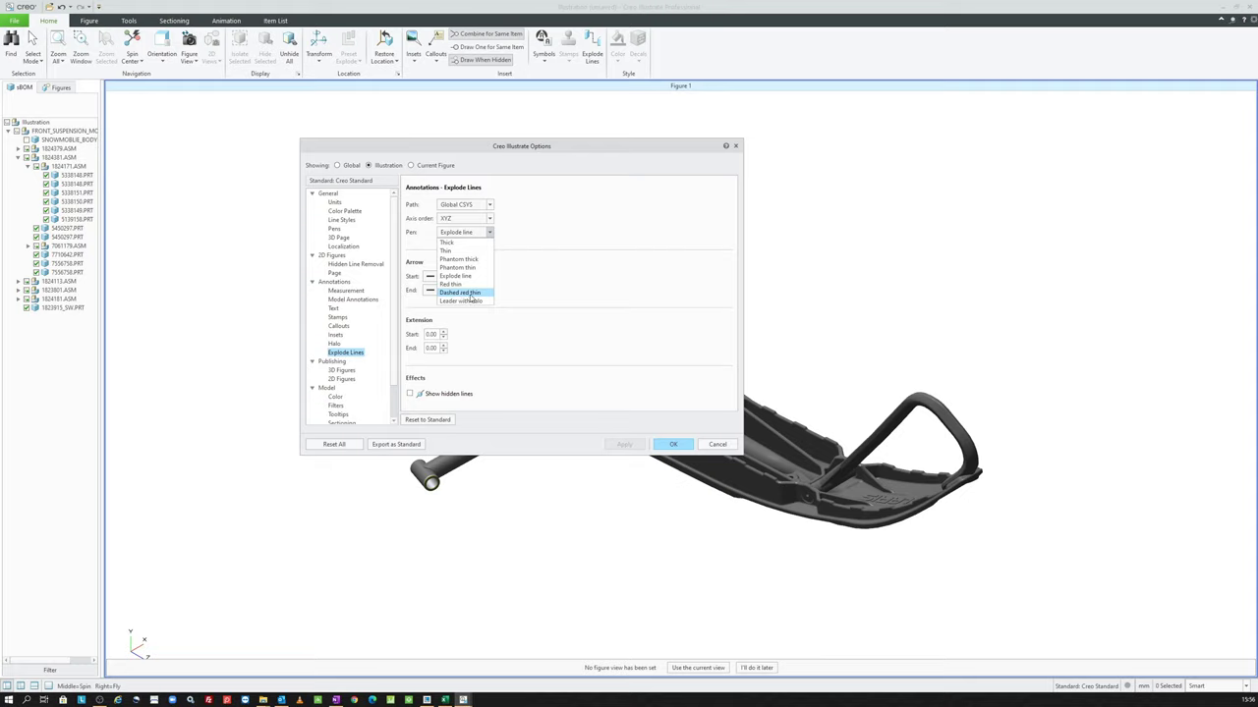
left_click(472, 294)
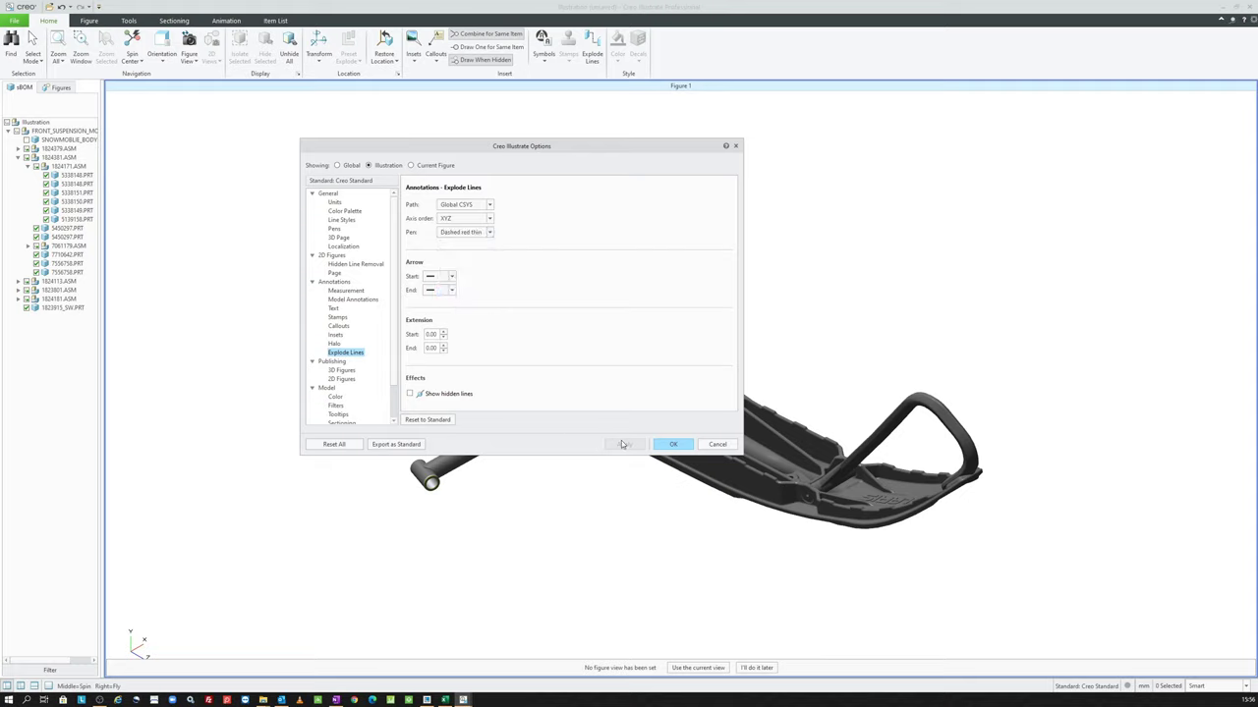
left_click(672, 445)
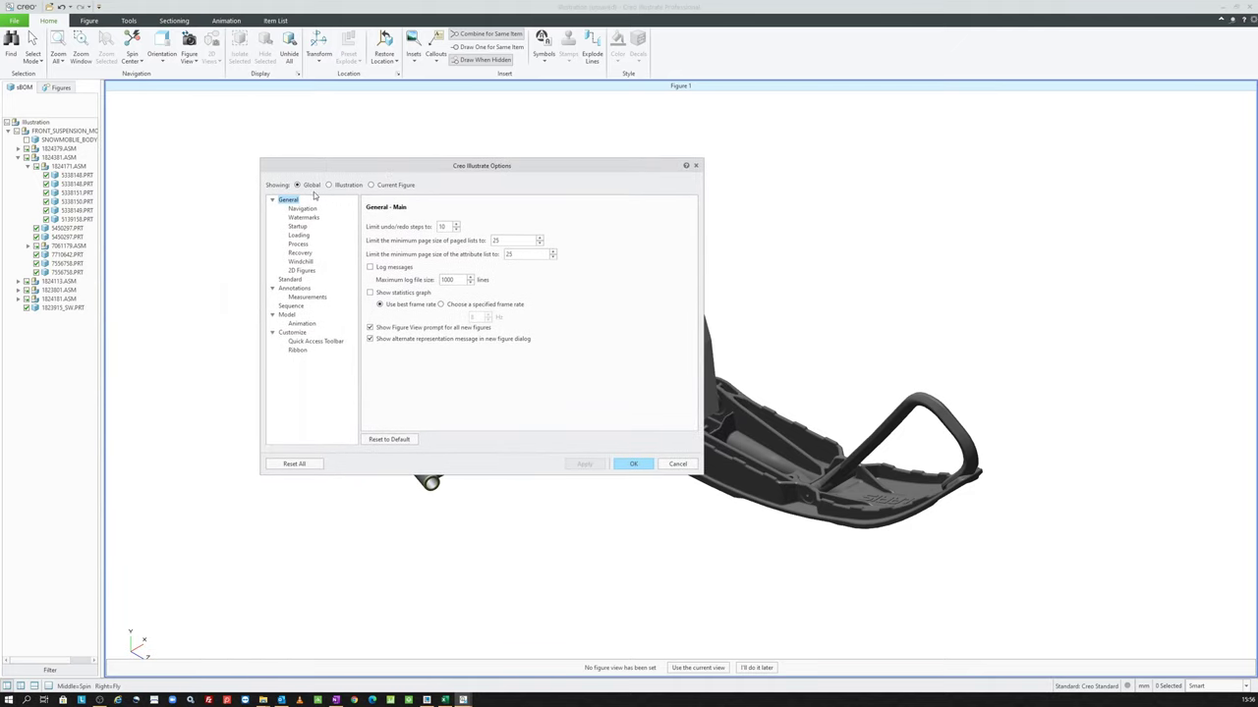
Step: Change the illustration's Model Color background to light grey, then apply and close Options
left_click(330, 187)
scroll(295, 364, "down", 2)
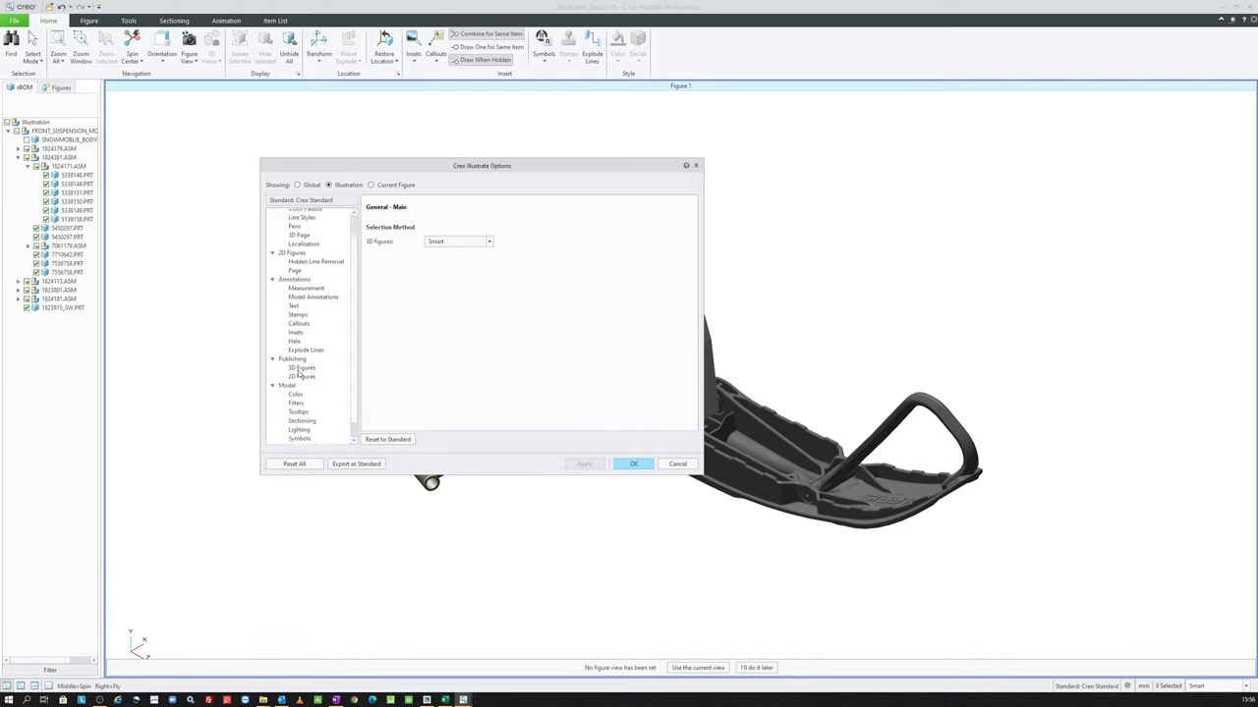
left_click(295, 377)
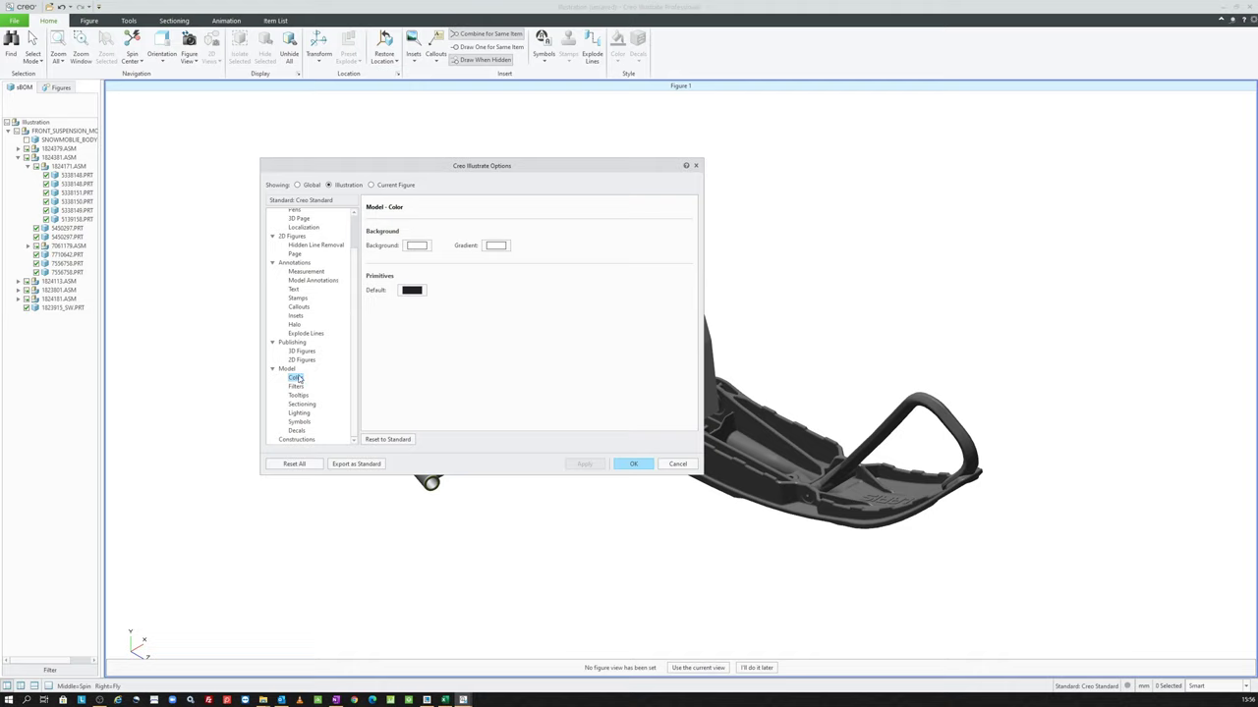
left_click(416, 244)
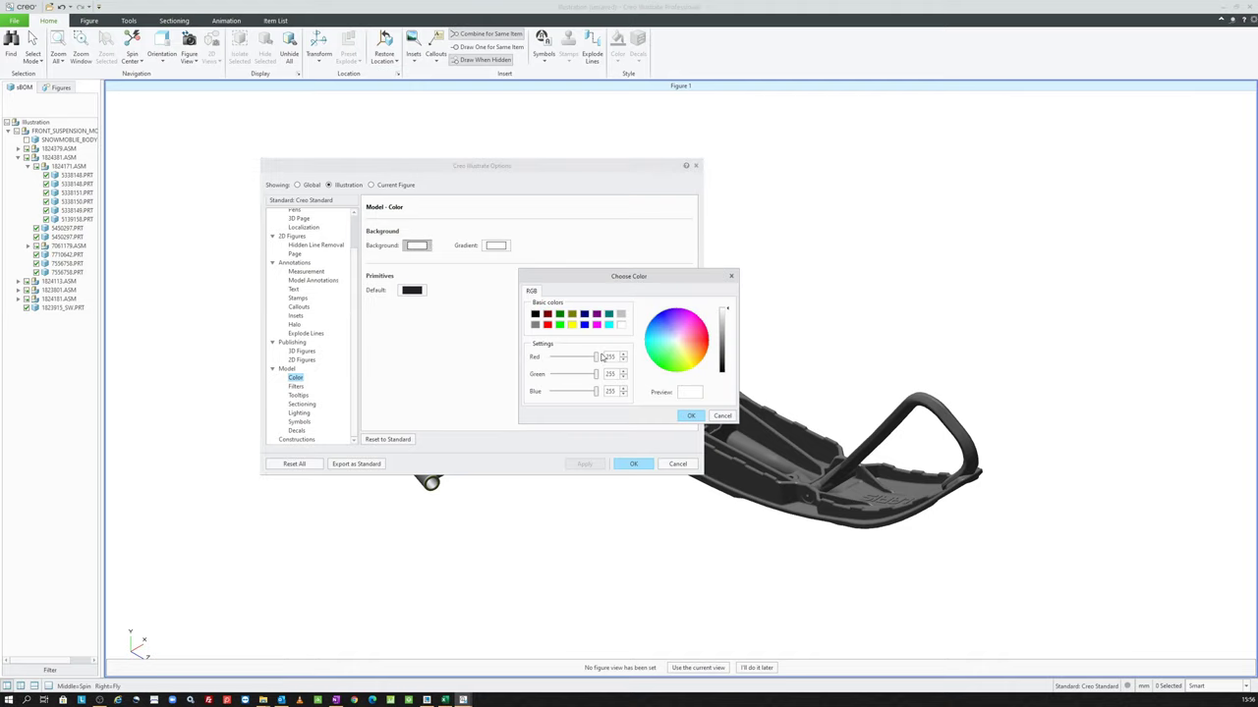
left_click(621, 316)
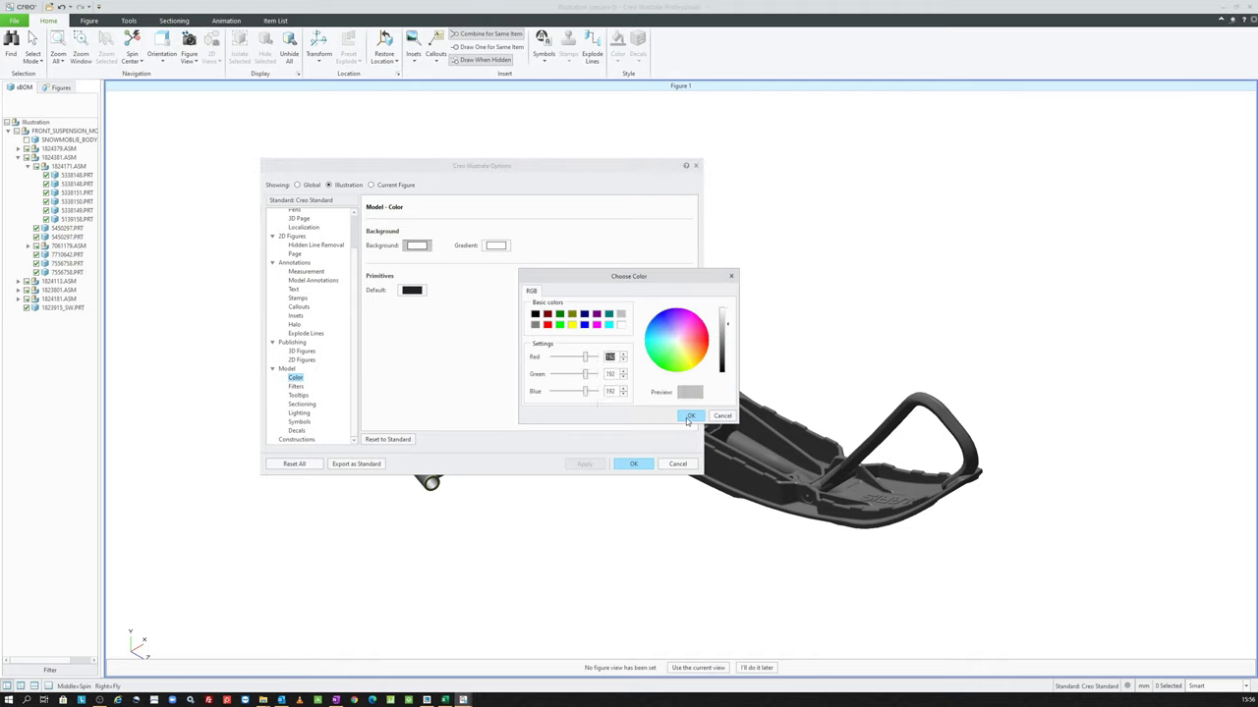
left_click(690, 416)
left_click(589, 463)
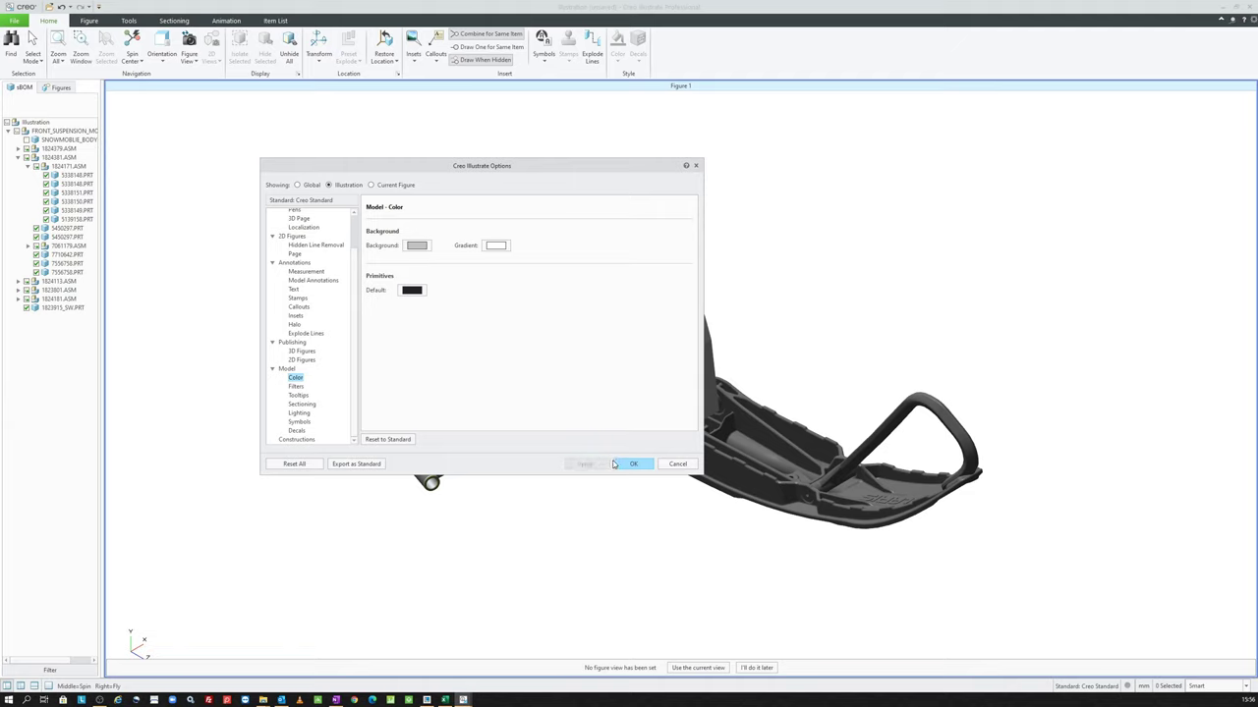
left_click(631, 467)
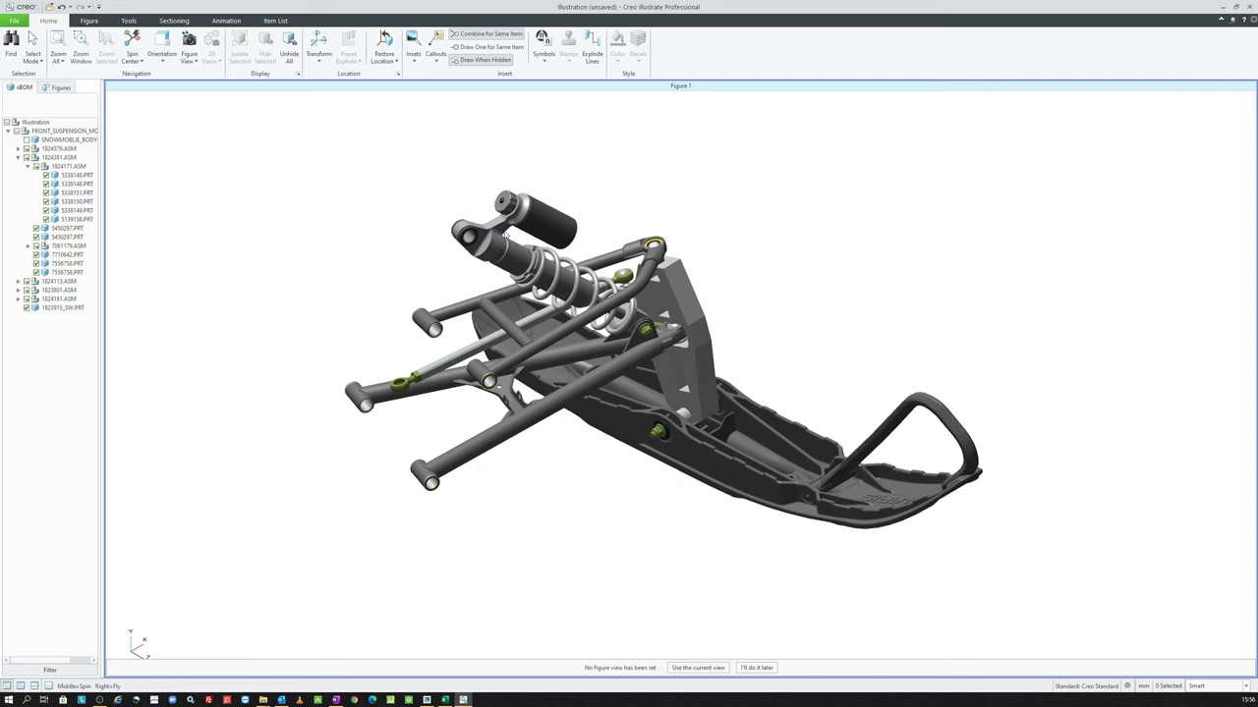
left_click(14, 20)
Step: Add an Image publish option named TIFF under Publishing > 3D Figures
left_click(46, 261)
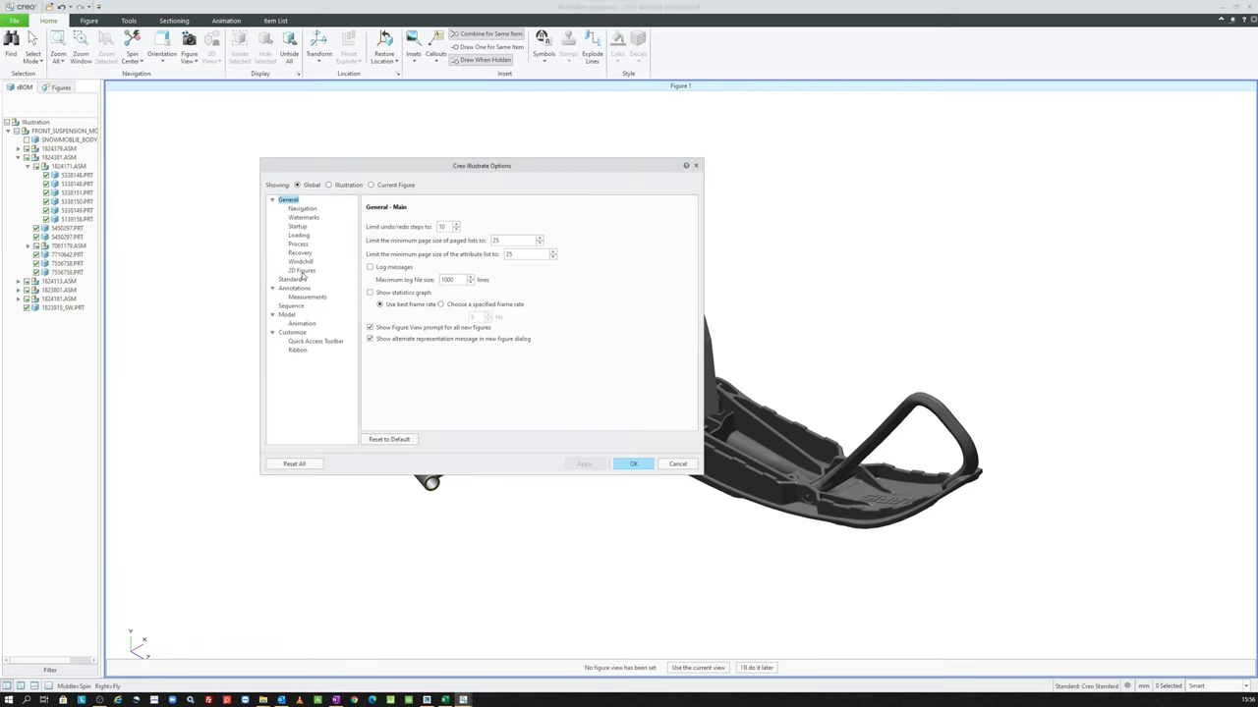
left_click(330, 186)
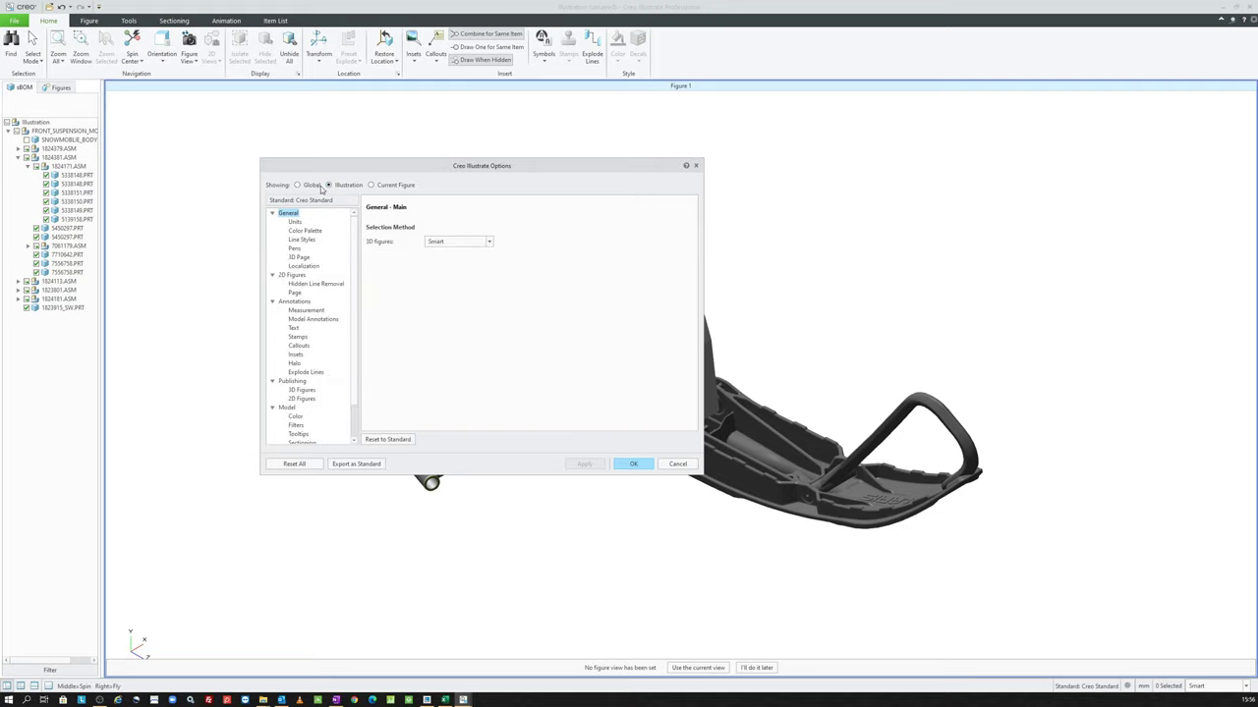
left_click(300, 391)
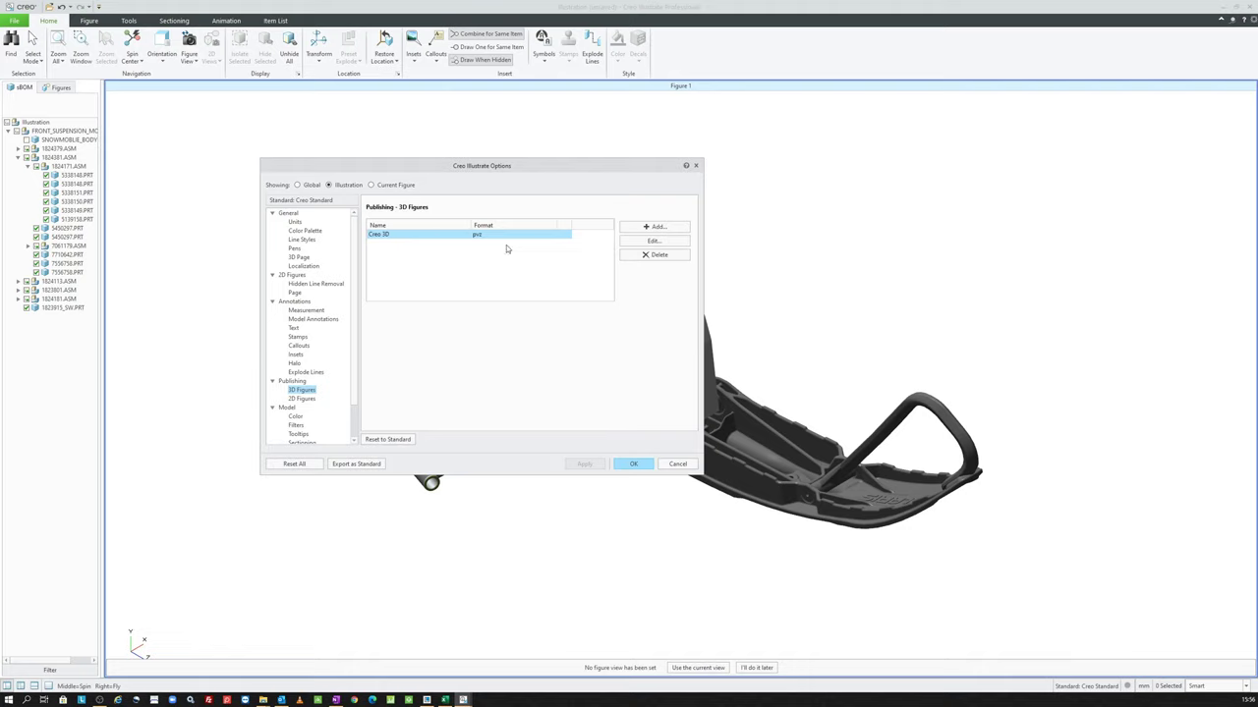
left_click(655, 232)
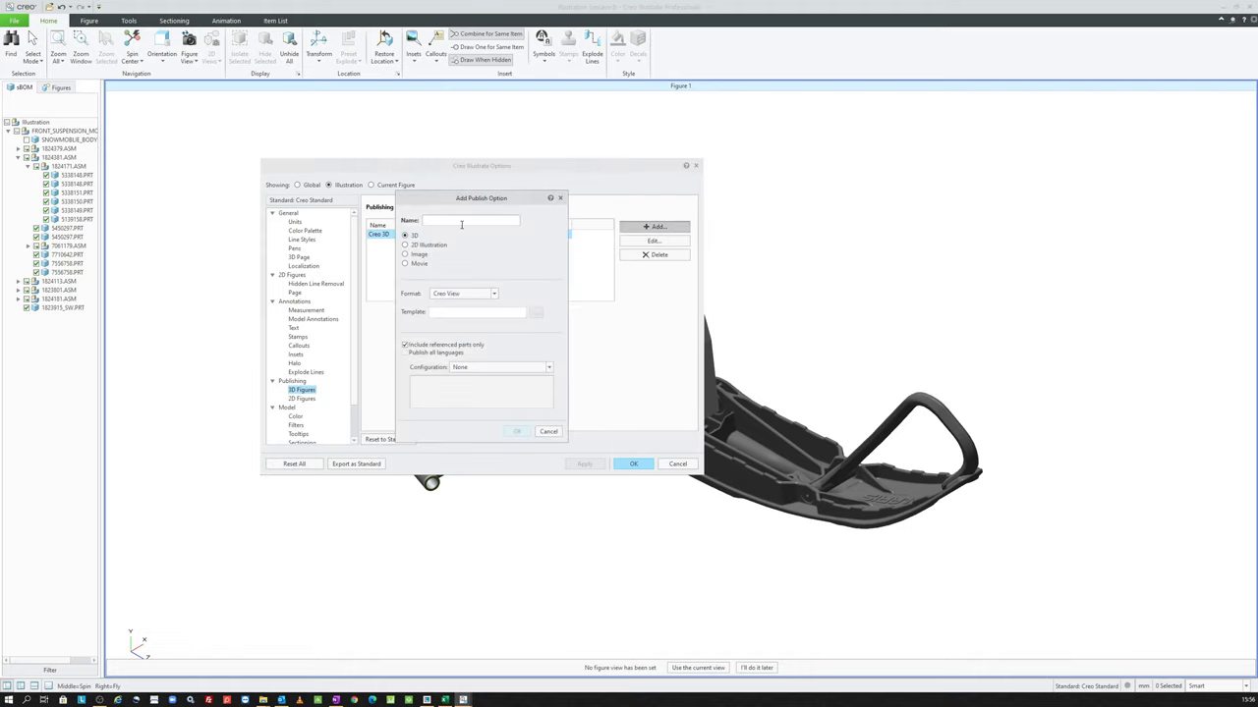
left_click(406, 255)
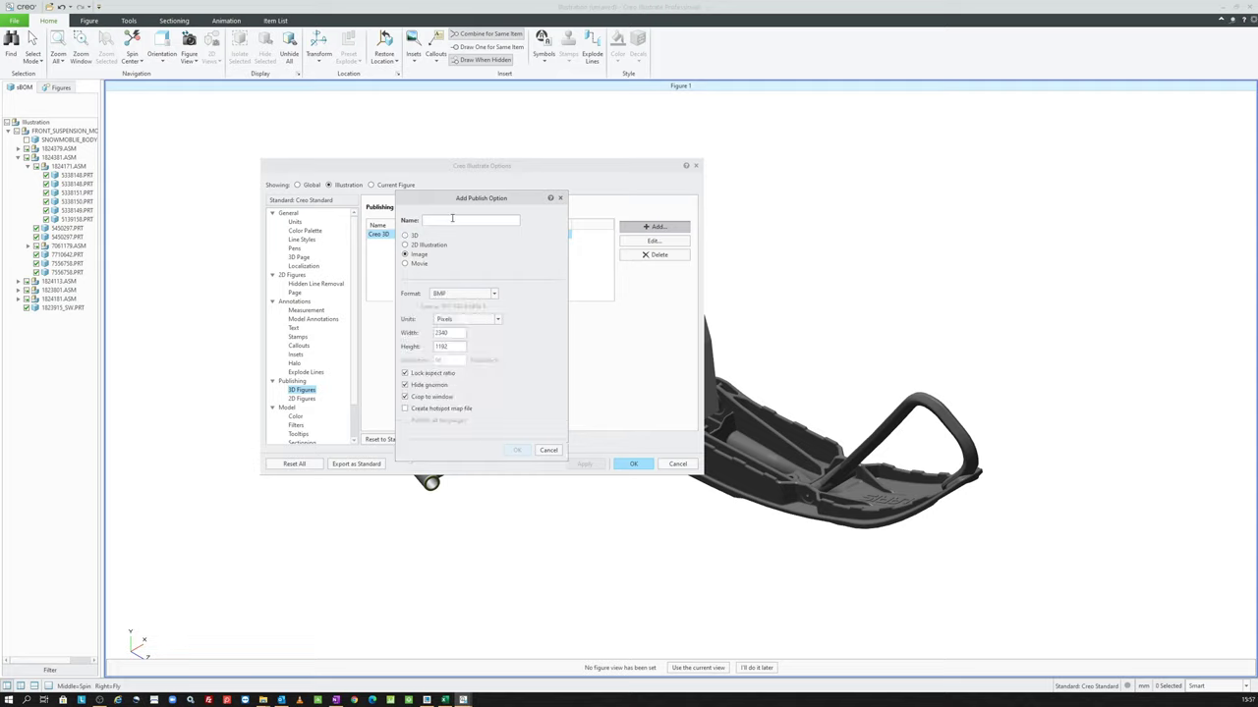
key("shift")
type("TIFF")
Step: Give the TIFF option TIFF format, Centimeters units and 150 resolution, then save and close Options
double_click(446, 220)
left_click(462, 295)
left_click(437, 343)
left_click(450, 319)
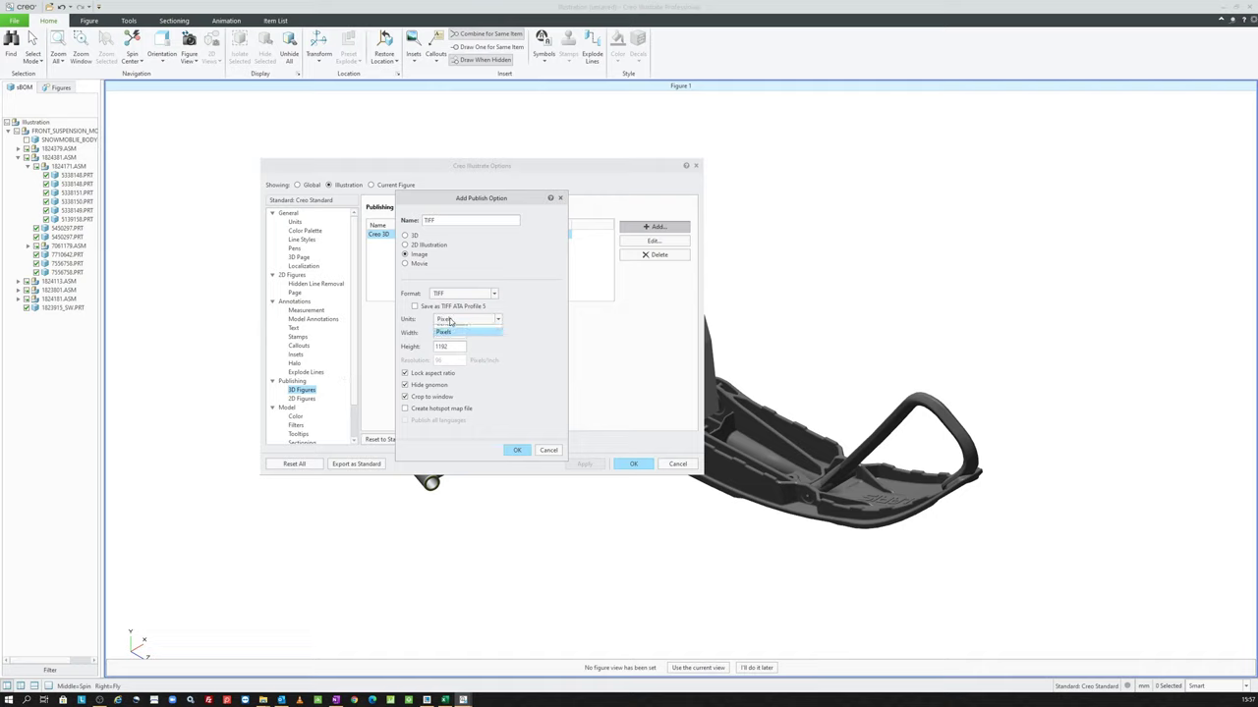
left_click(459, 344)
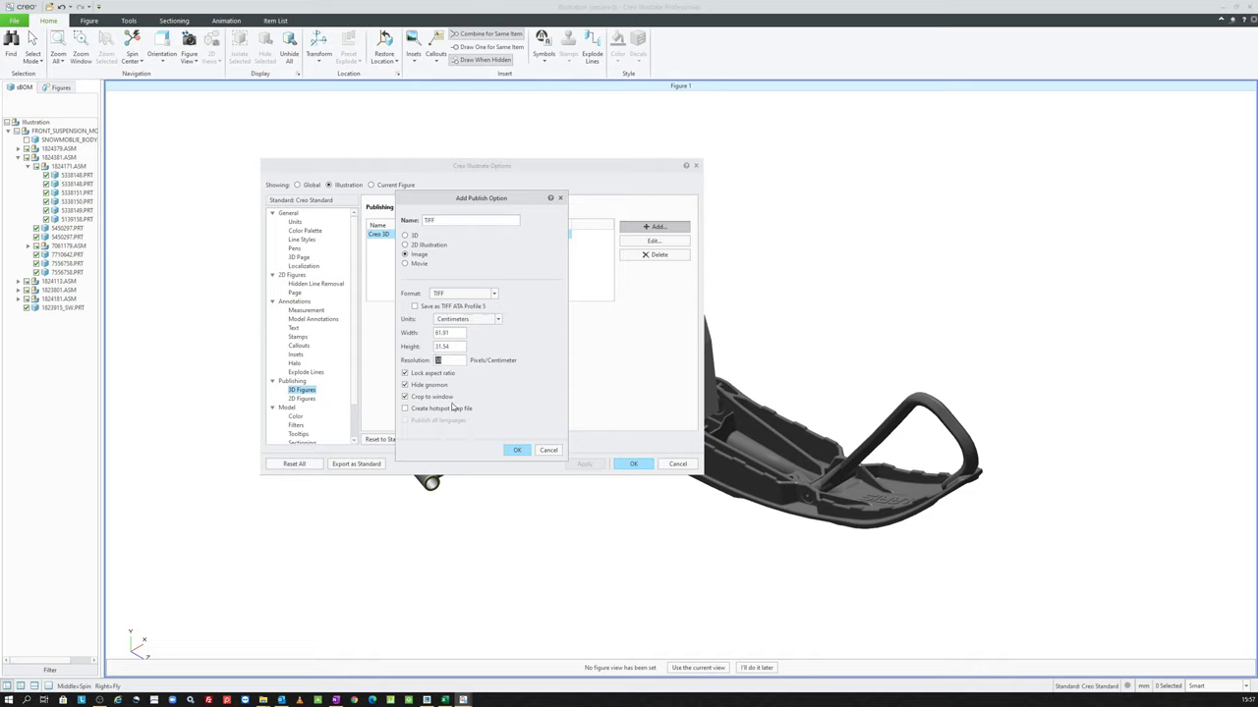
type("150")
left_click(515, 452)
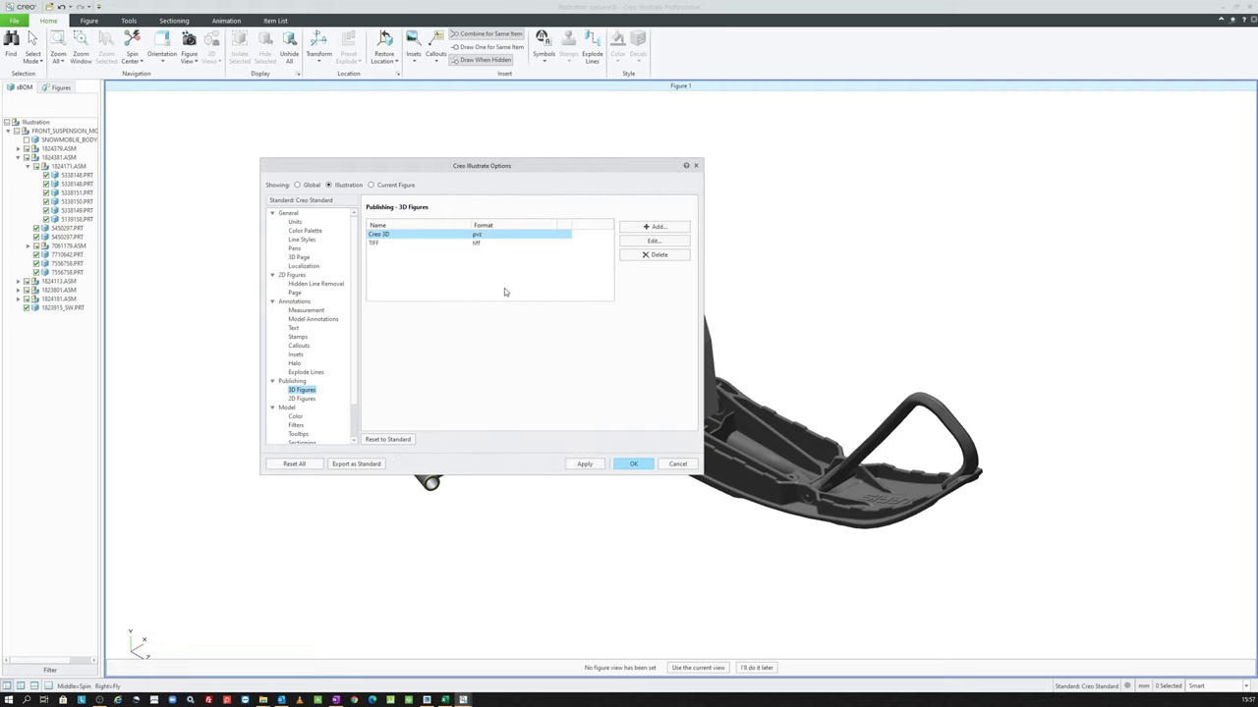
left_click(488, 243)
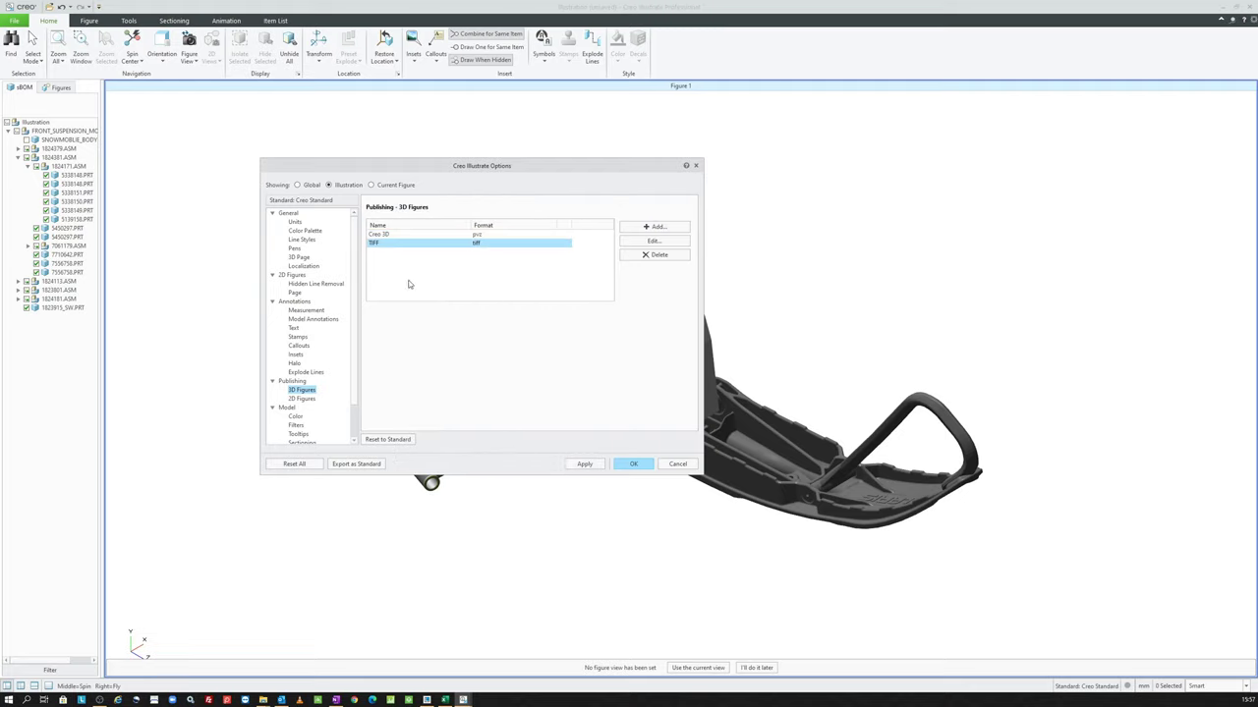
left_click(628, 466)
left_click(543, 49)
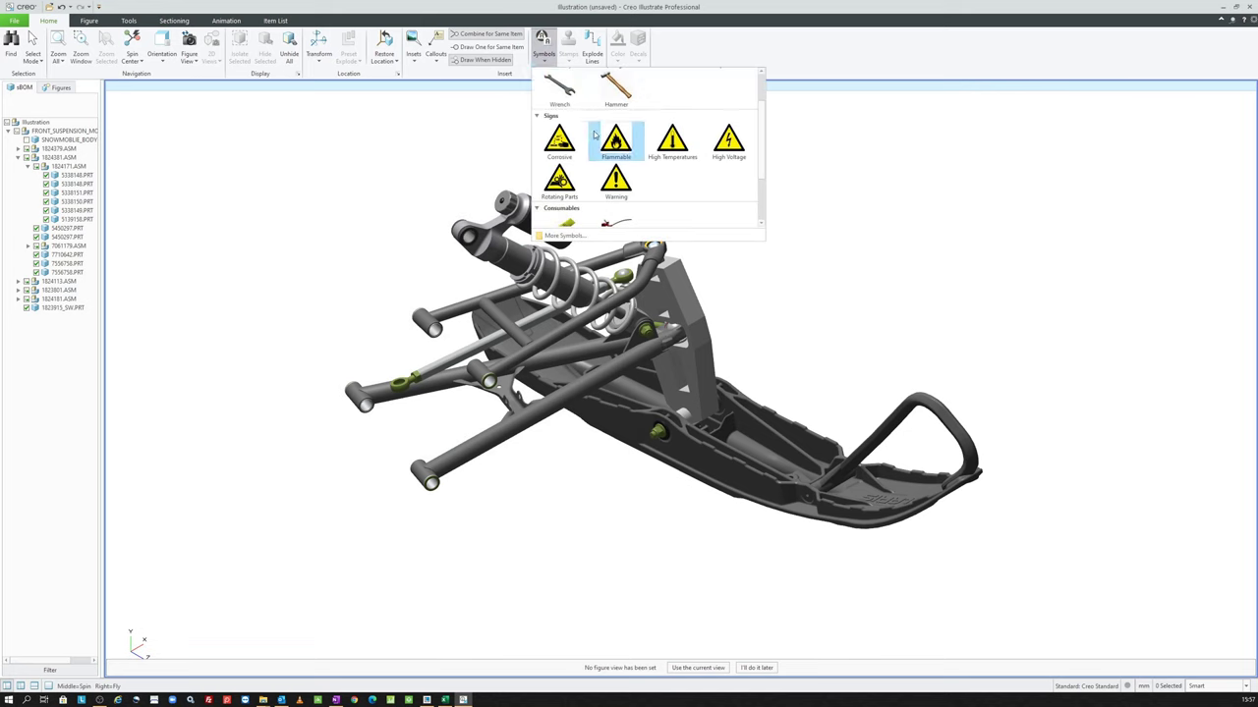
Step: Browse the Symbols gallery, open More Symbols, and move the Symbol Library dialog up and left
scroll(649, 137, "down", 2)
scroll(663, 136, "up", 3)
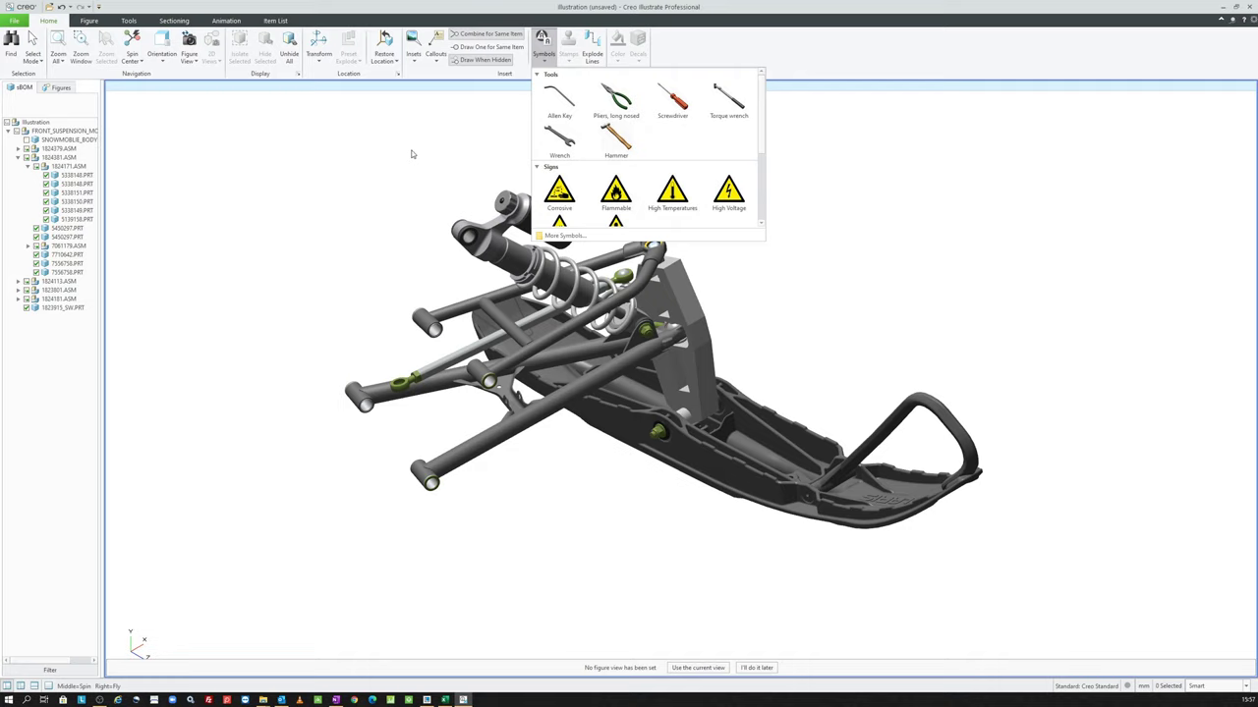
scroll(642, 152, "down", 3)
scroll(643, 152, "up", 3)
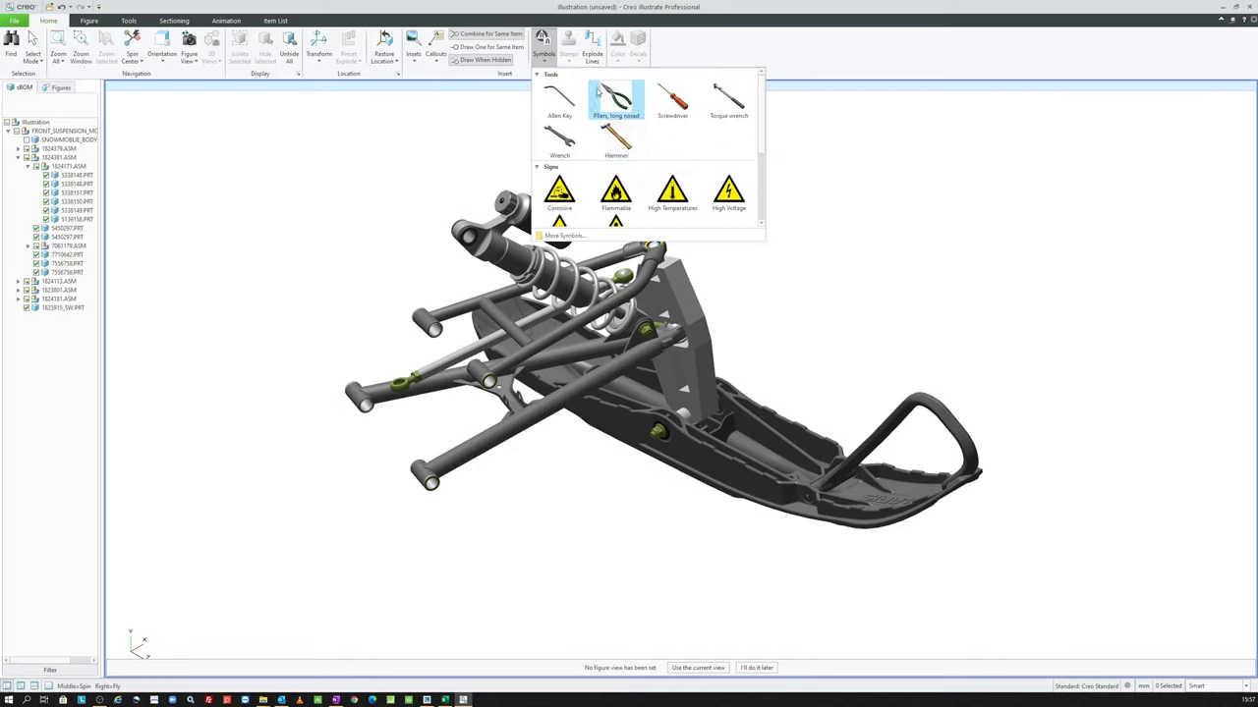
scroll(645, 182, "down", 3)
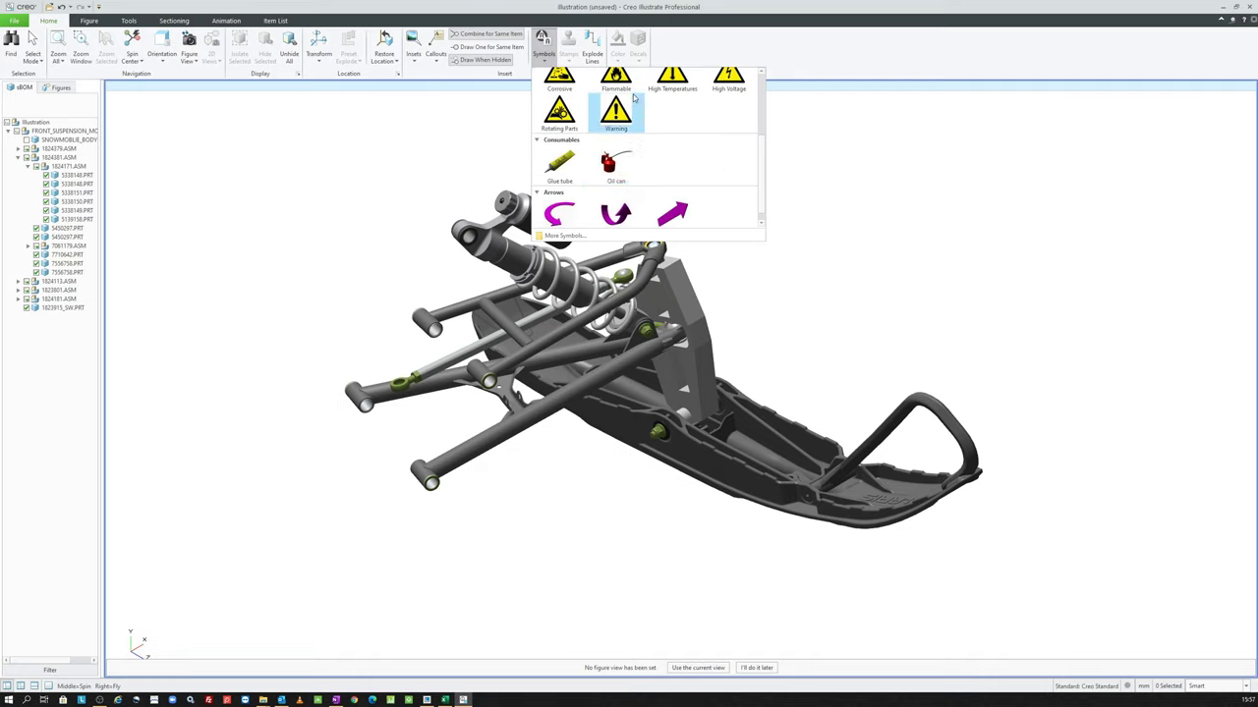
scroll(619, 118, "up", 3)
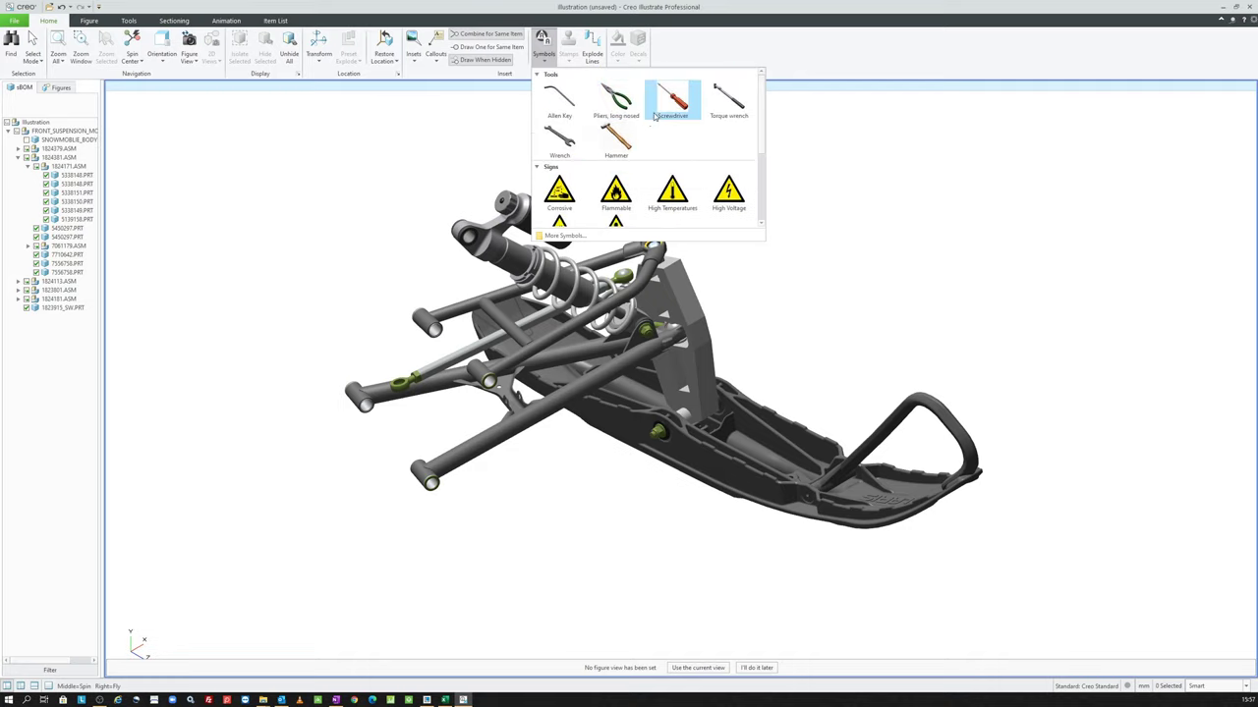
left_click(499, 134)
left_click(541, 64)
scroll(643, 148, "down", 3)
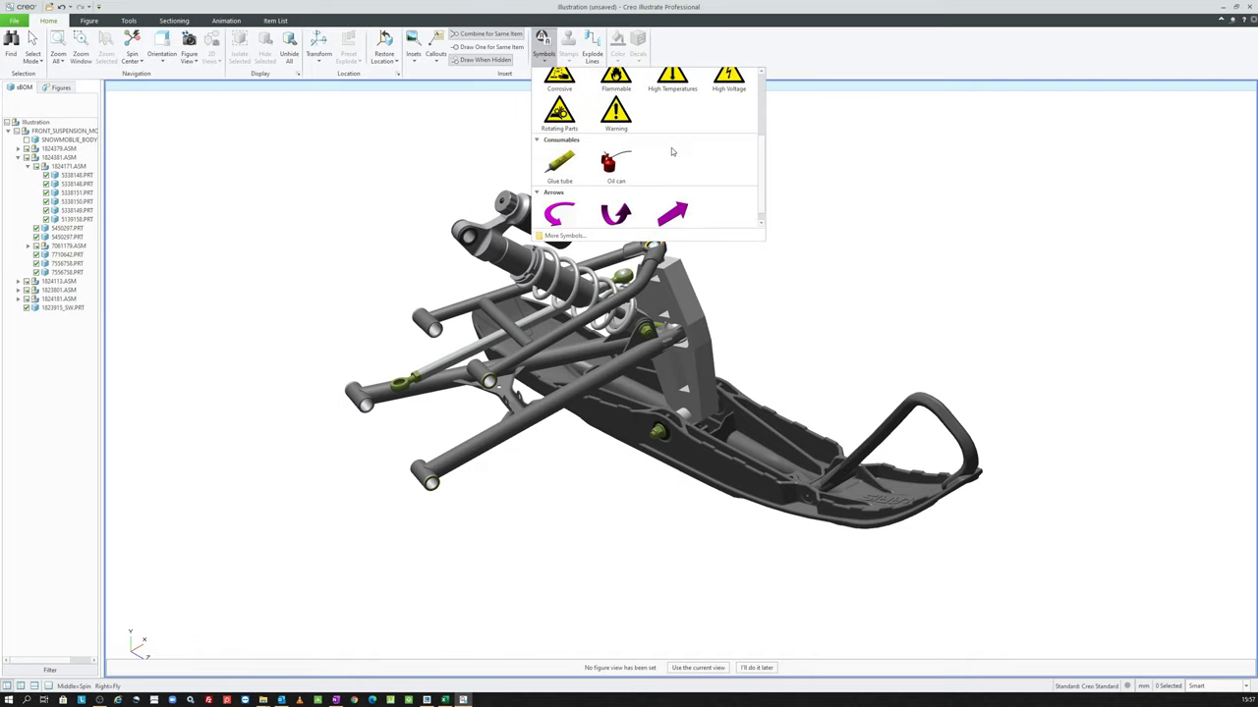
scroll(653, 115, "up", 3)
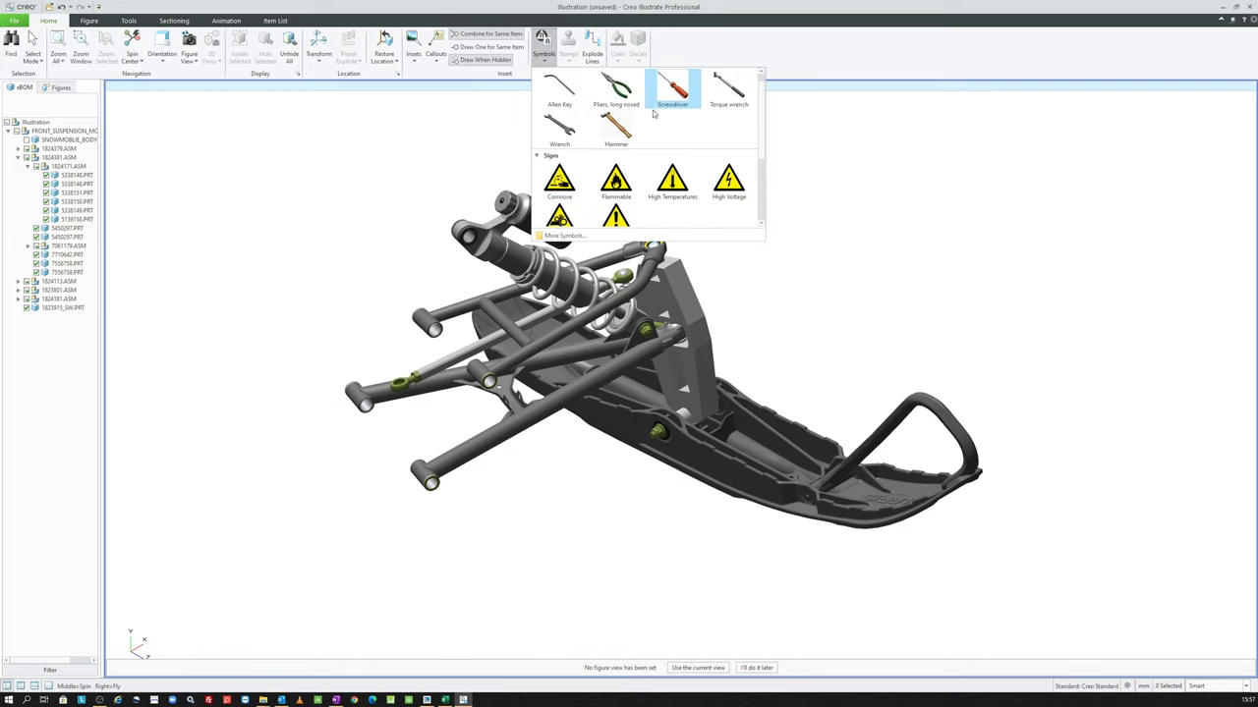
left_click(569, 237)
left_click_drag(617, 230, 452, 181)
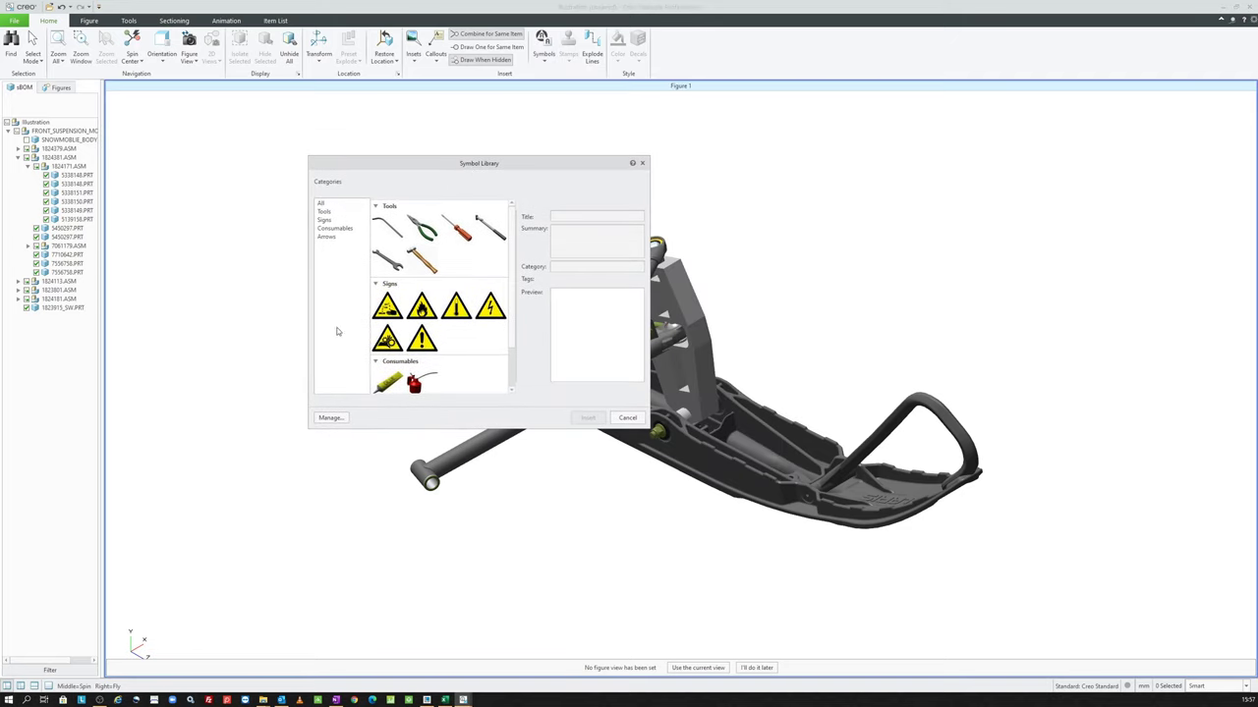
Step: Open the symbol library management settings and scroll to the custom symbols list
left_click(332, 417)
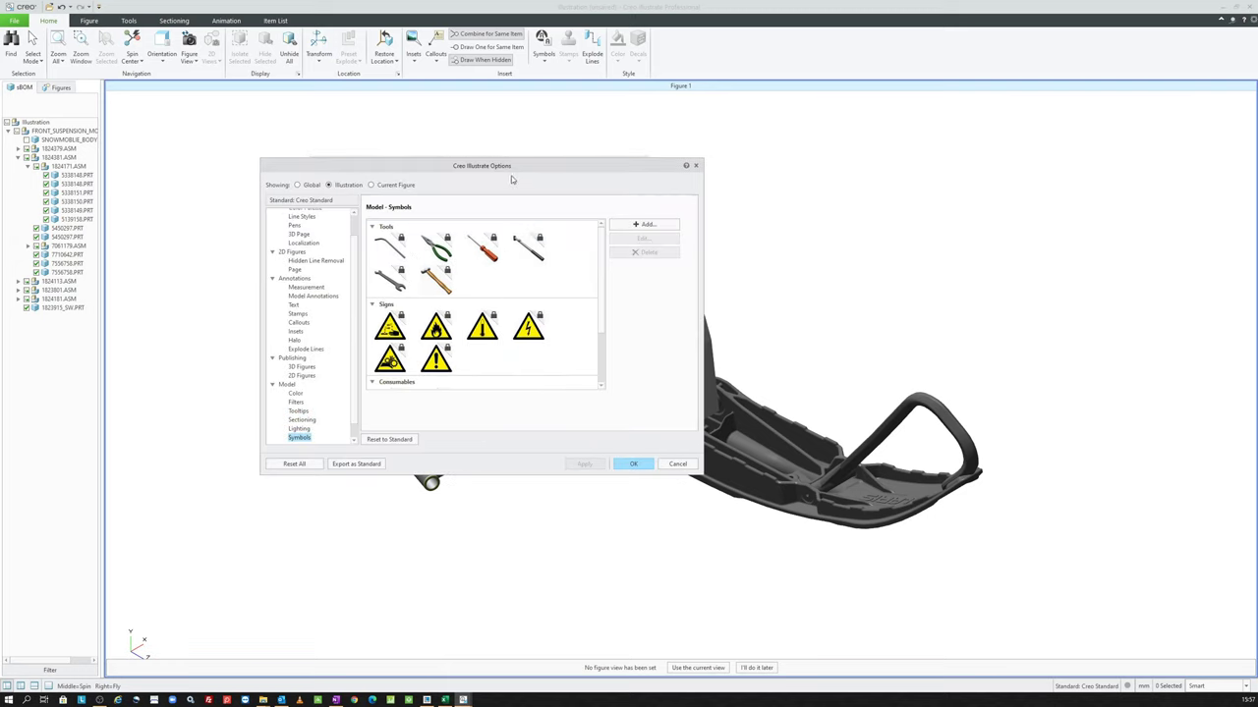
scroll(525, 280, "down", 1)
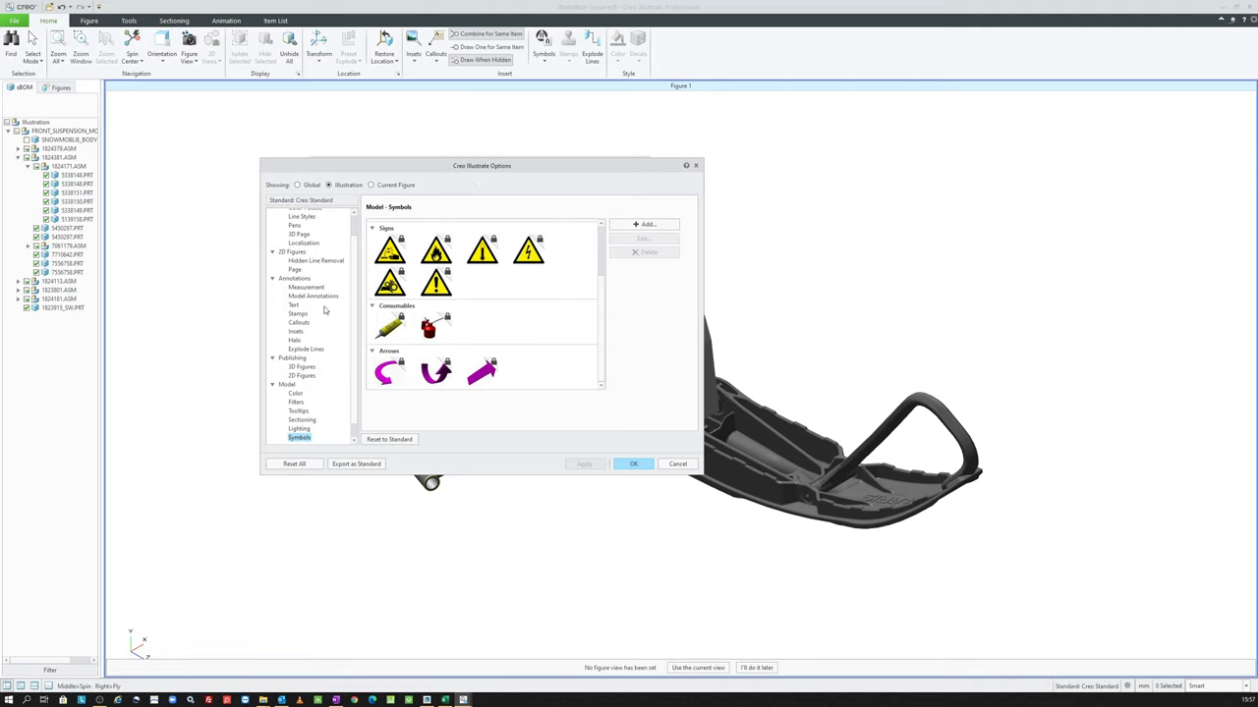
scroll(316, 359, "down", 1)
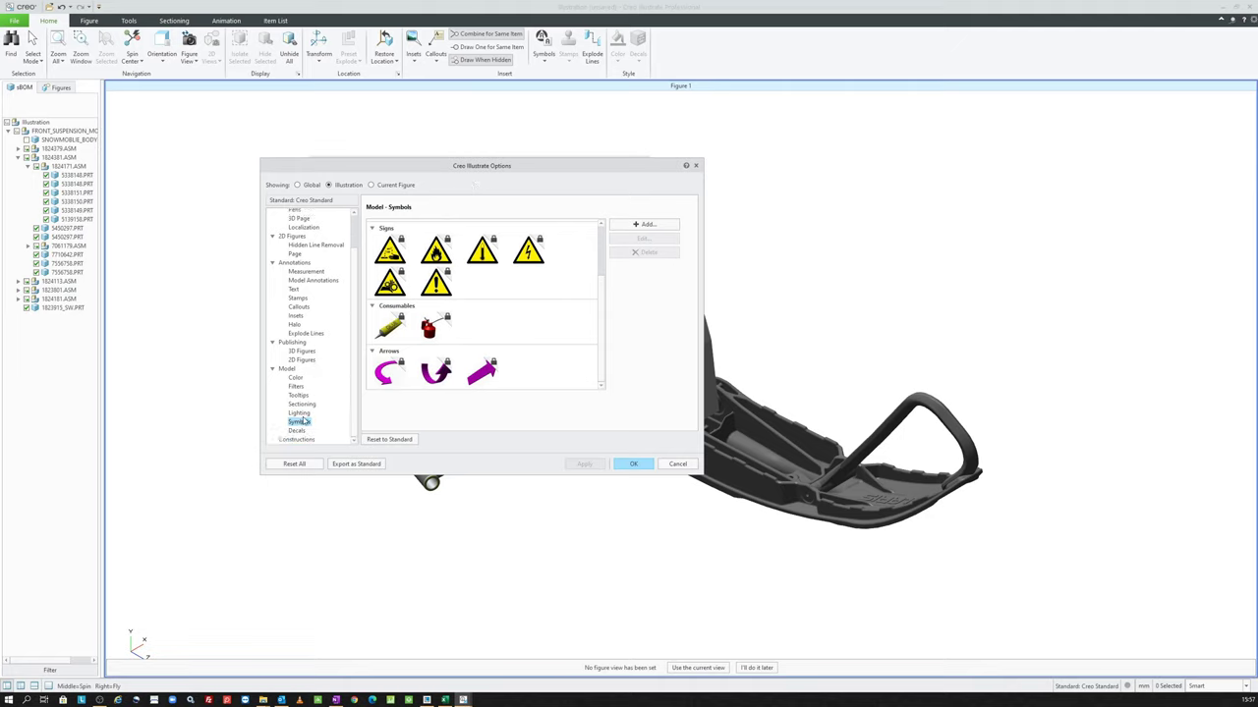
scroll(498, 309, "up", 1)
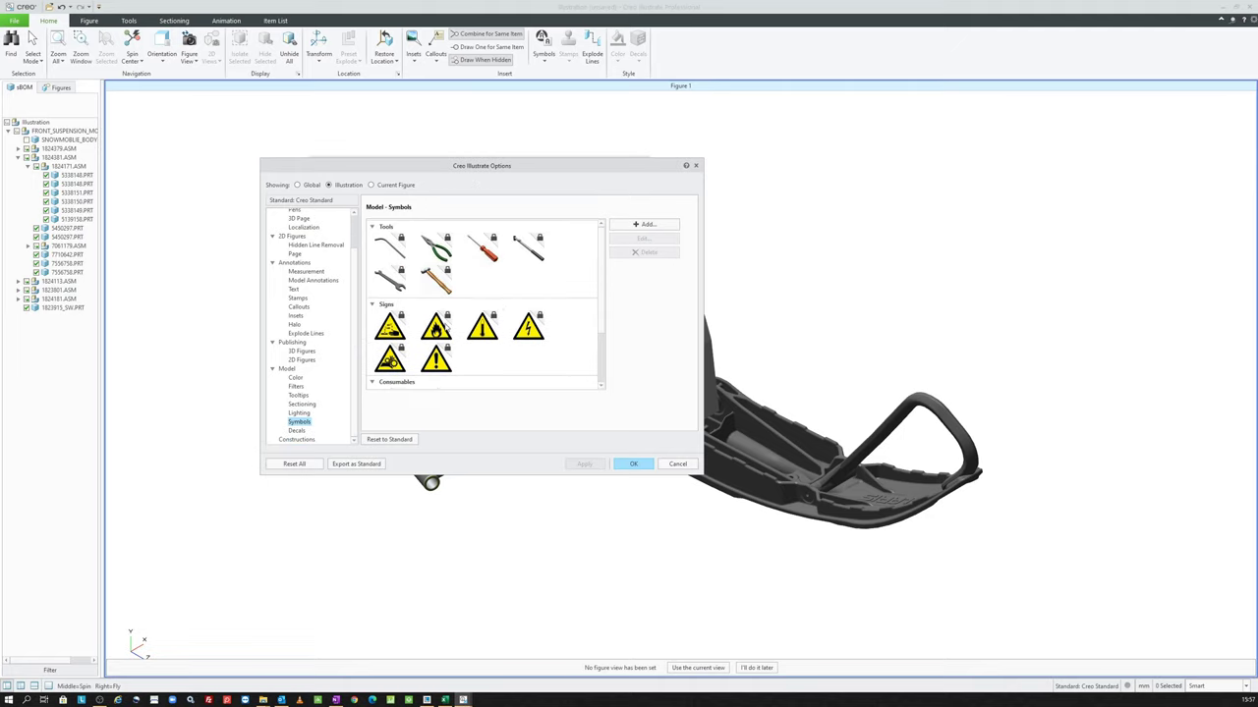
scroll(481, 324, "down", 1)
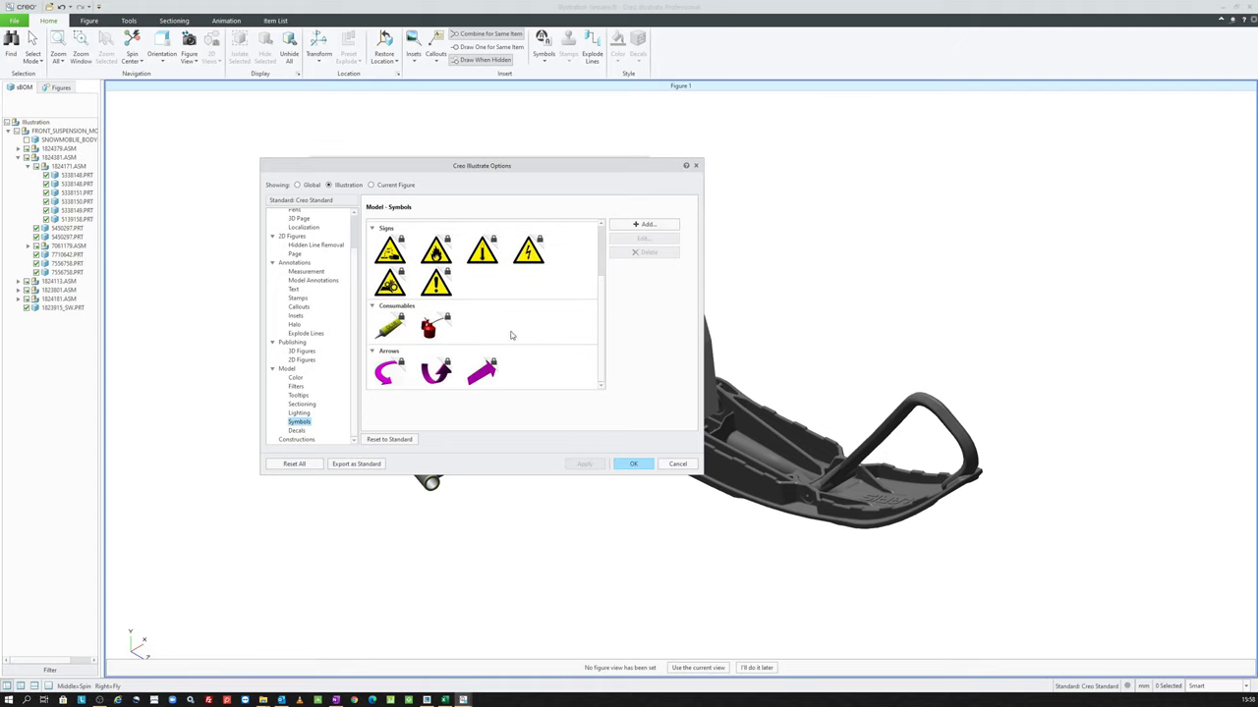
Step: Add Safety_Chart.png from Desktop\AR Project Files\9LibraryParts\Images as a new symbol
left_click(641, 224)
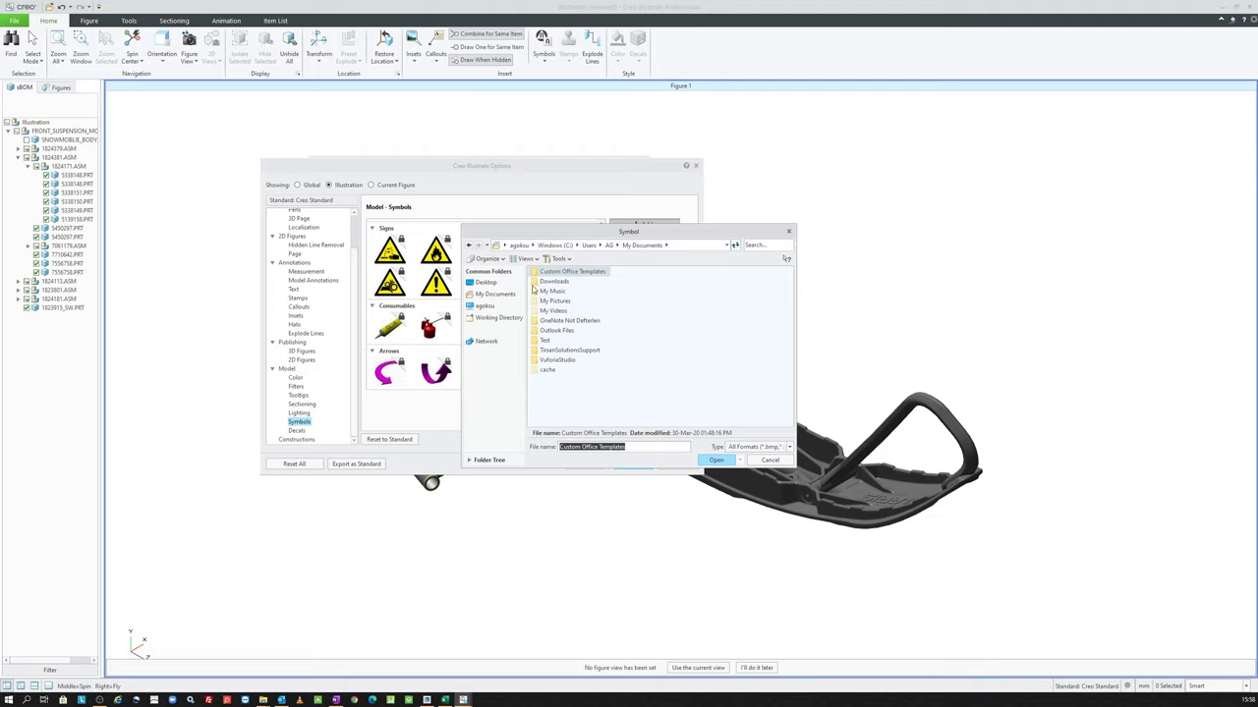
left_click(513, 283)
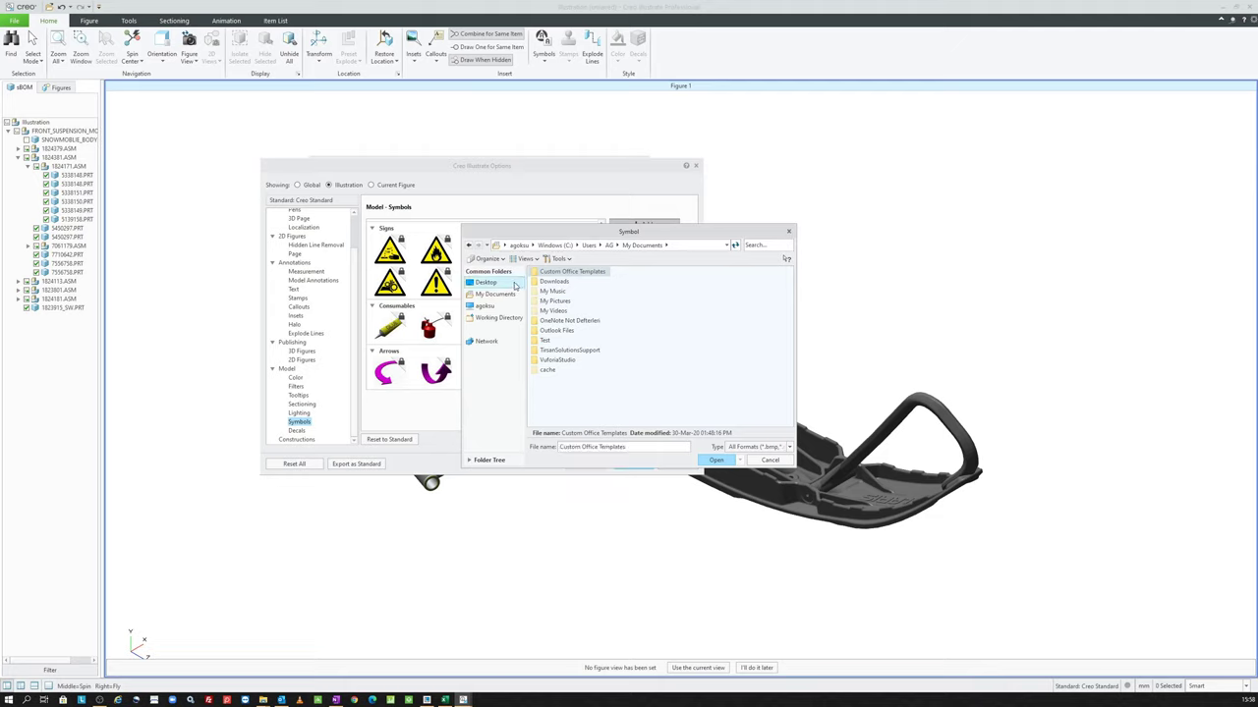
double_click(553, 272)
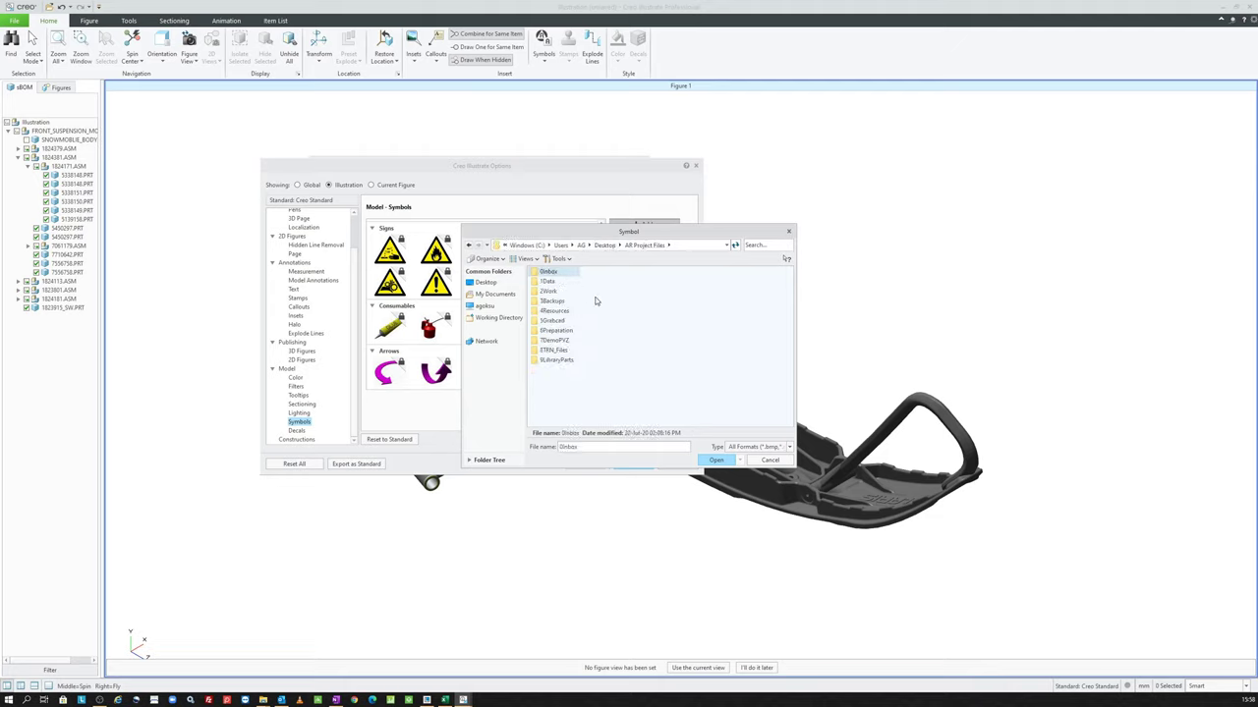
double_click(556, 360)
double_click(560, 276)
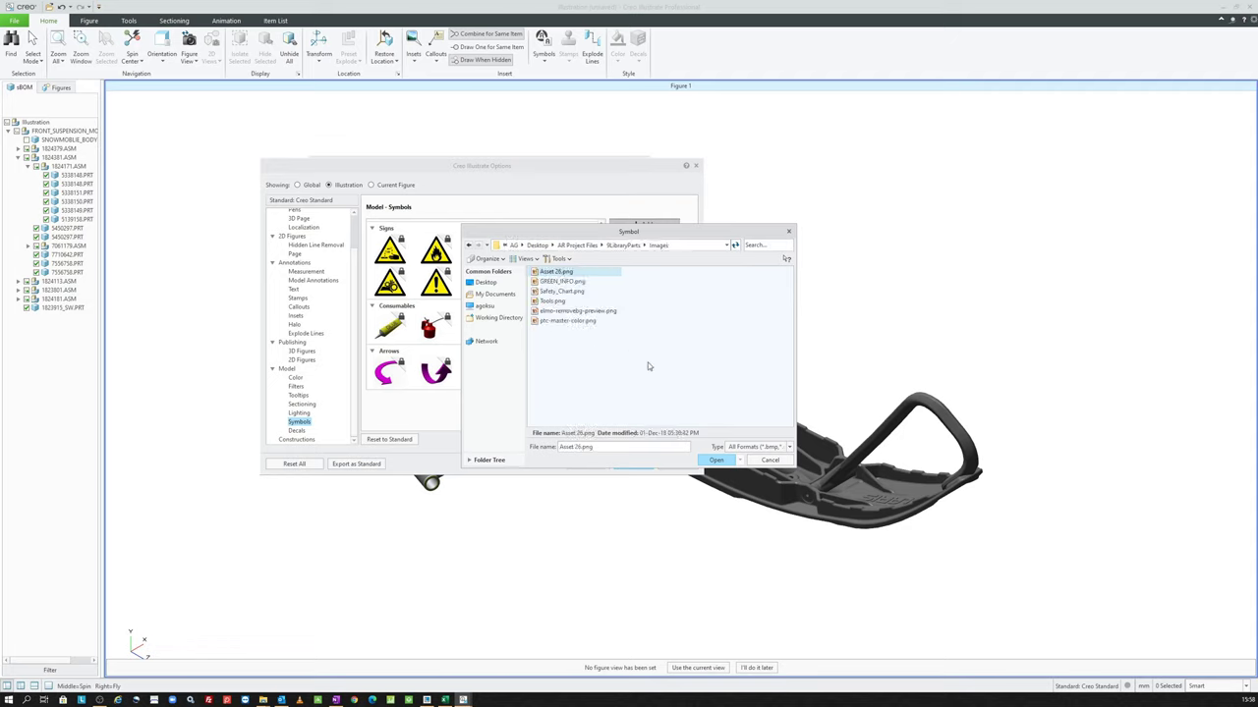
left_click(568, 282)
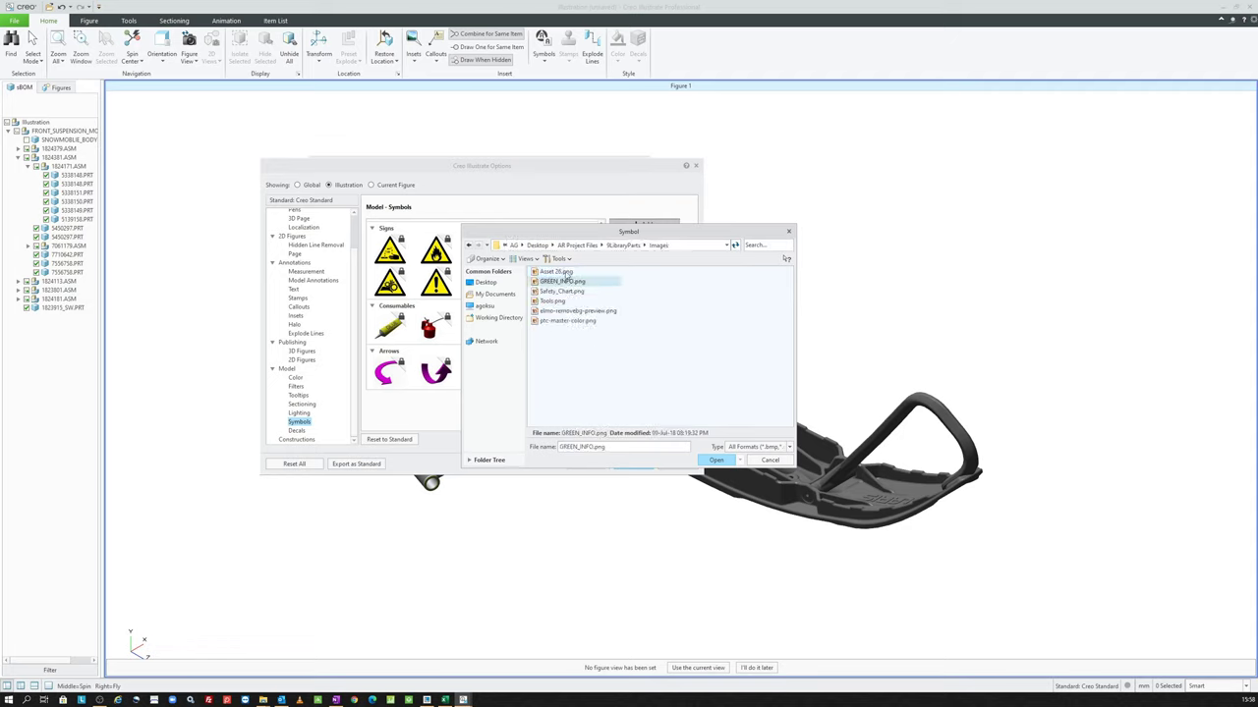
left_click(525, 258)
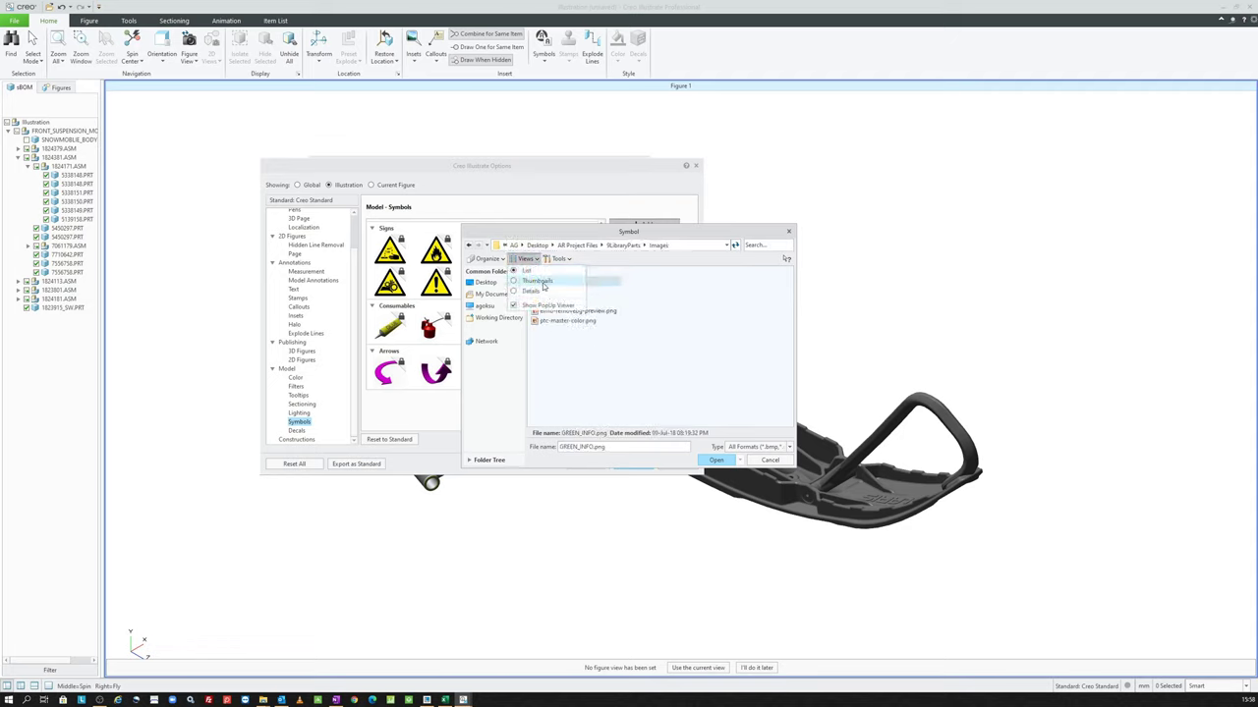
left_click(539, 282)
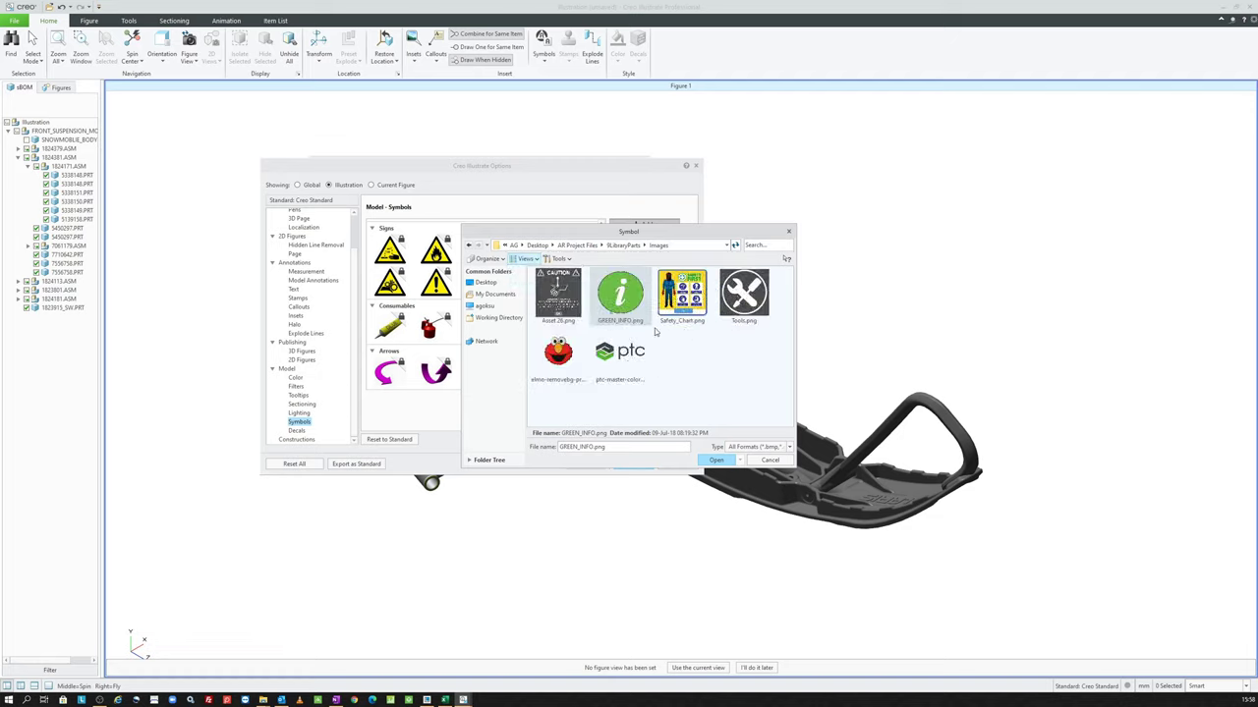
left_click(678, 304)
left_click(716, 459)
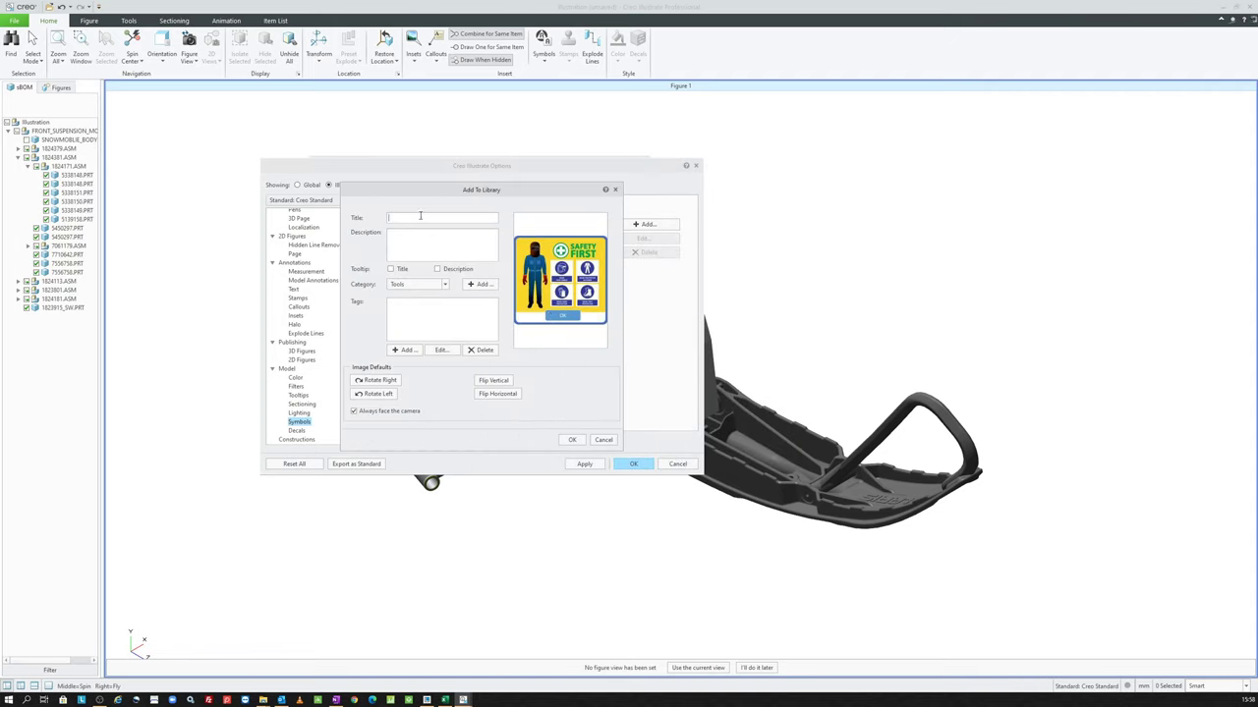
Step: Title the symbol 'Safety Chart', create a new Others category for it, and save it
type("Safety Chart")
left_click(421, 287)
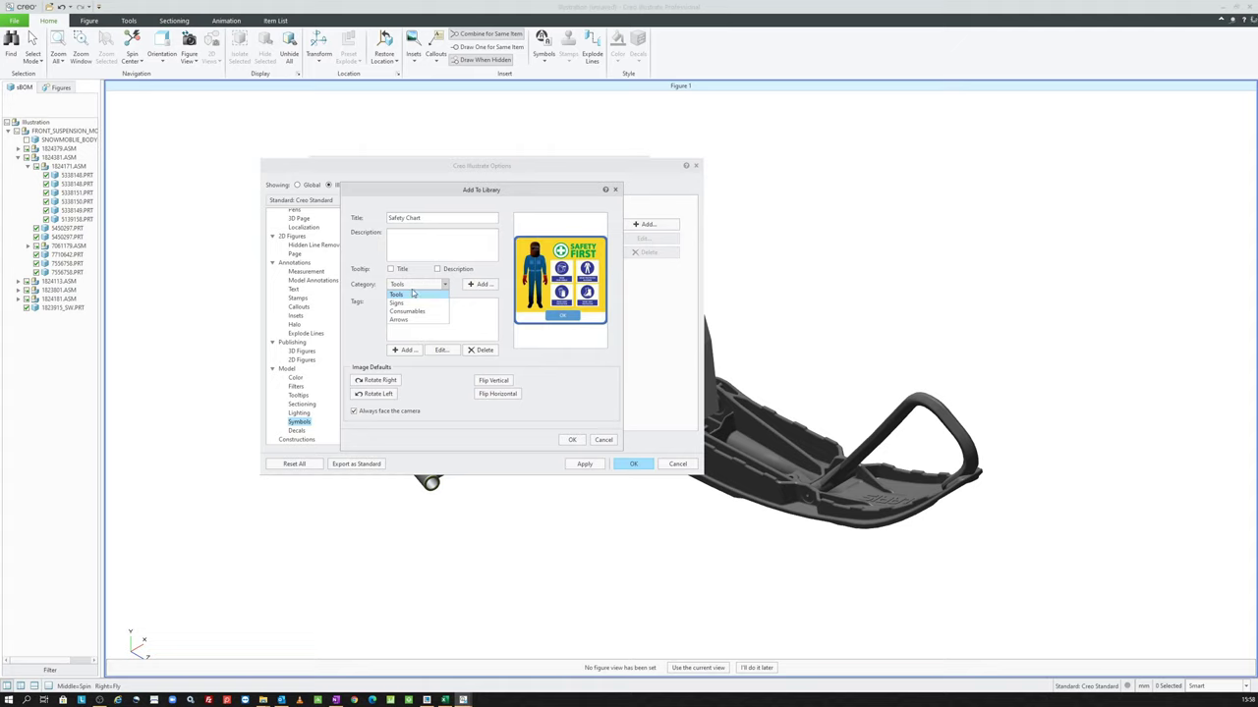
left_click(414, 295)
left_click(480, 284)
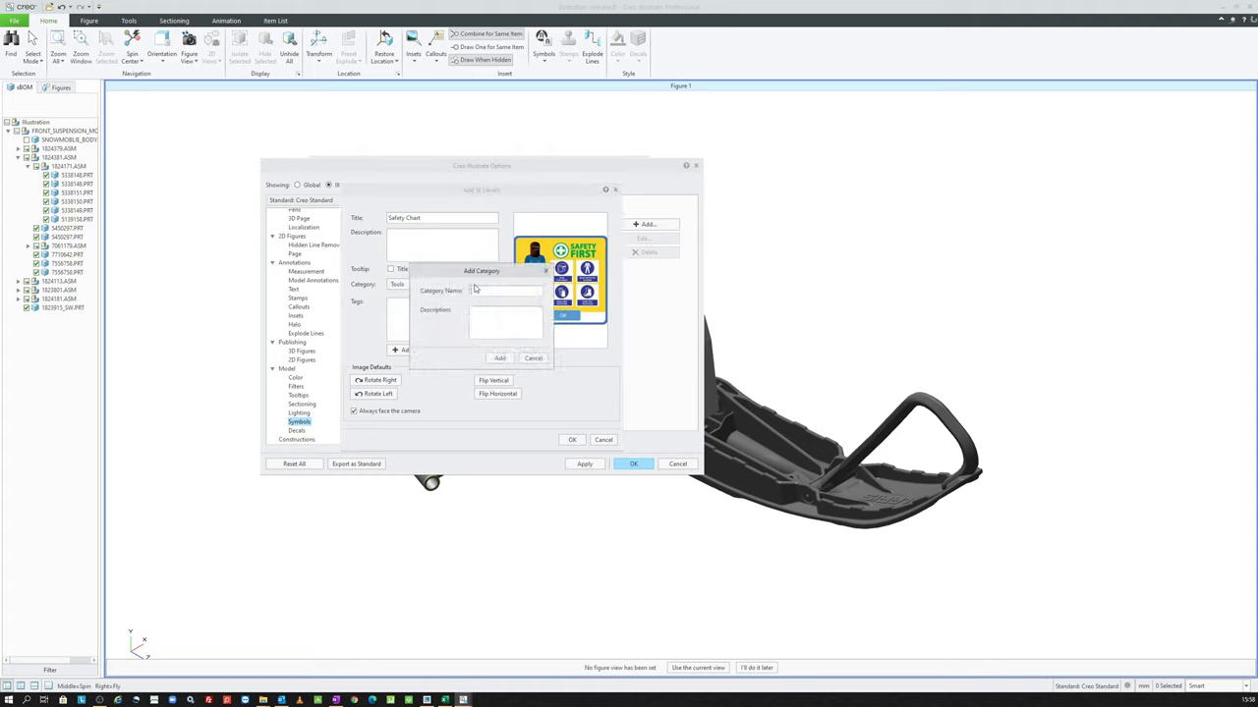
type("Others")
left_click(501, 358)
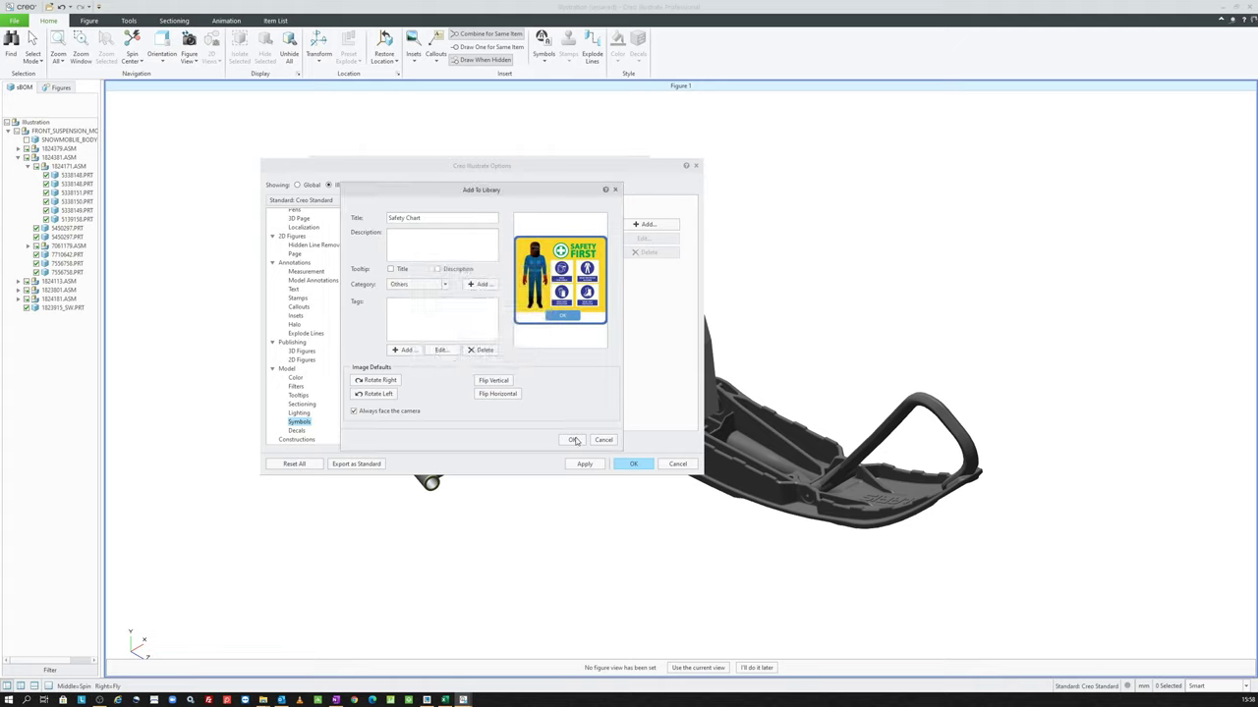
left_click(575, 440)
scroll(530, 344, "down", 3)
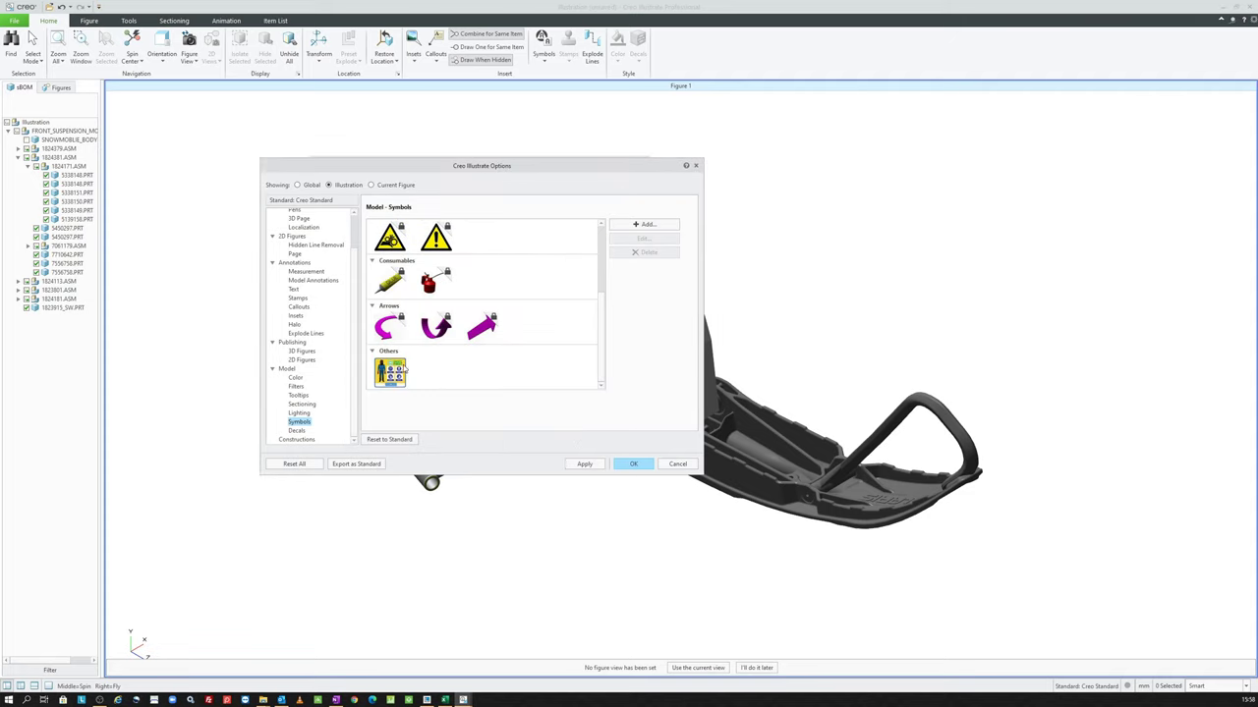
Step: Add GREEN_INFO.png as a symbol titled 'Info' in the Others category
left_click(641, 226)
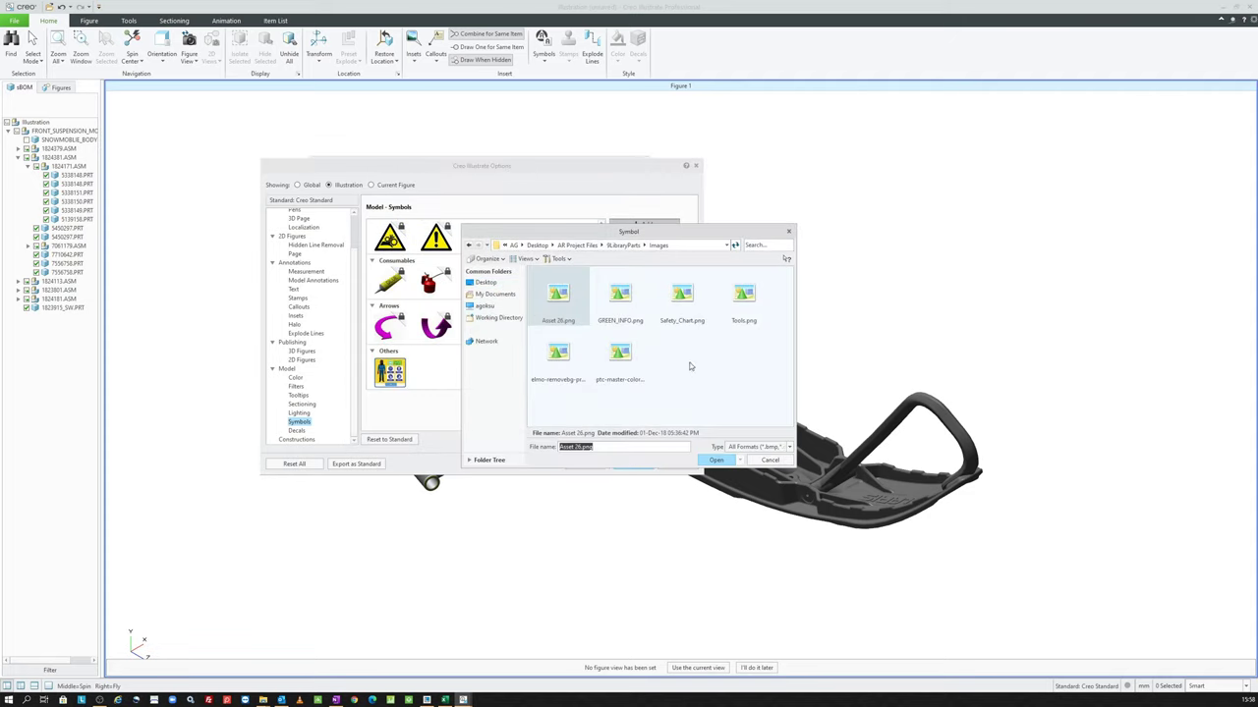
left_click(618, 295)
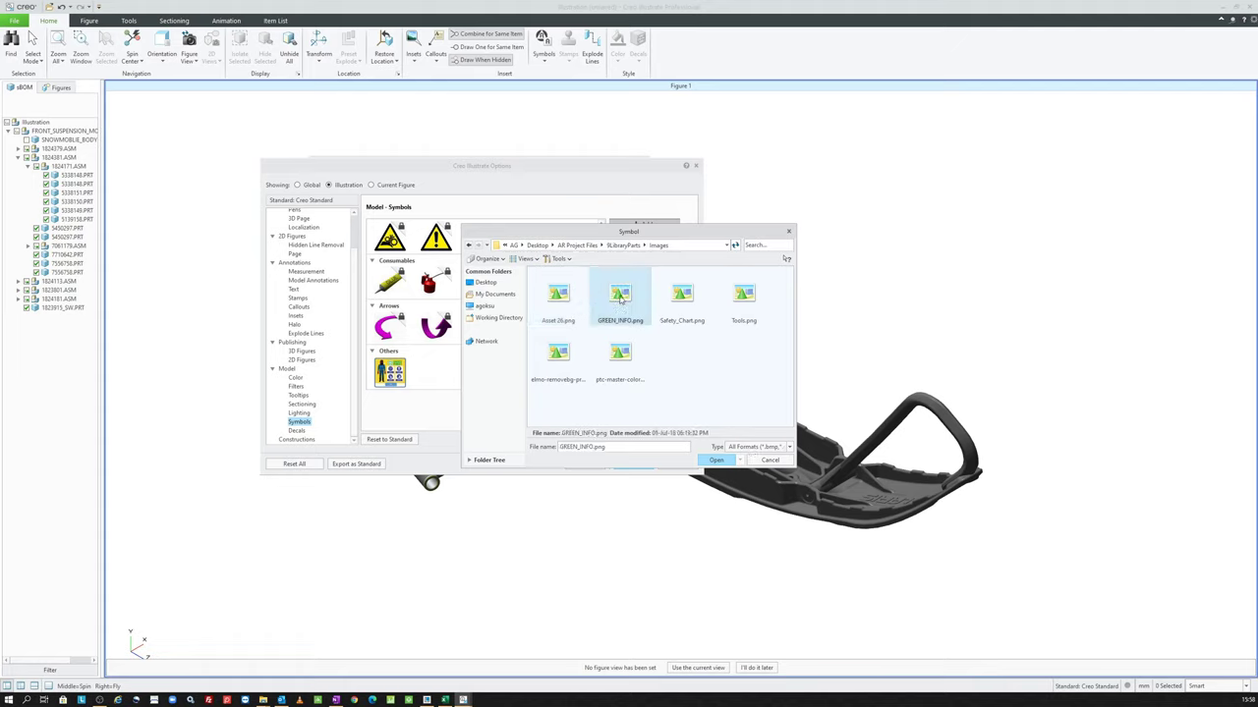
double_click(620, 297)
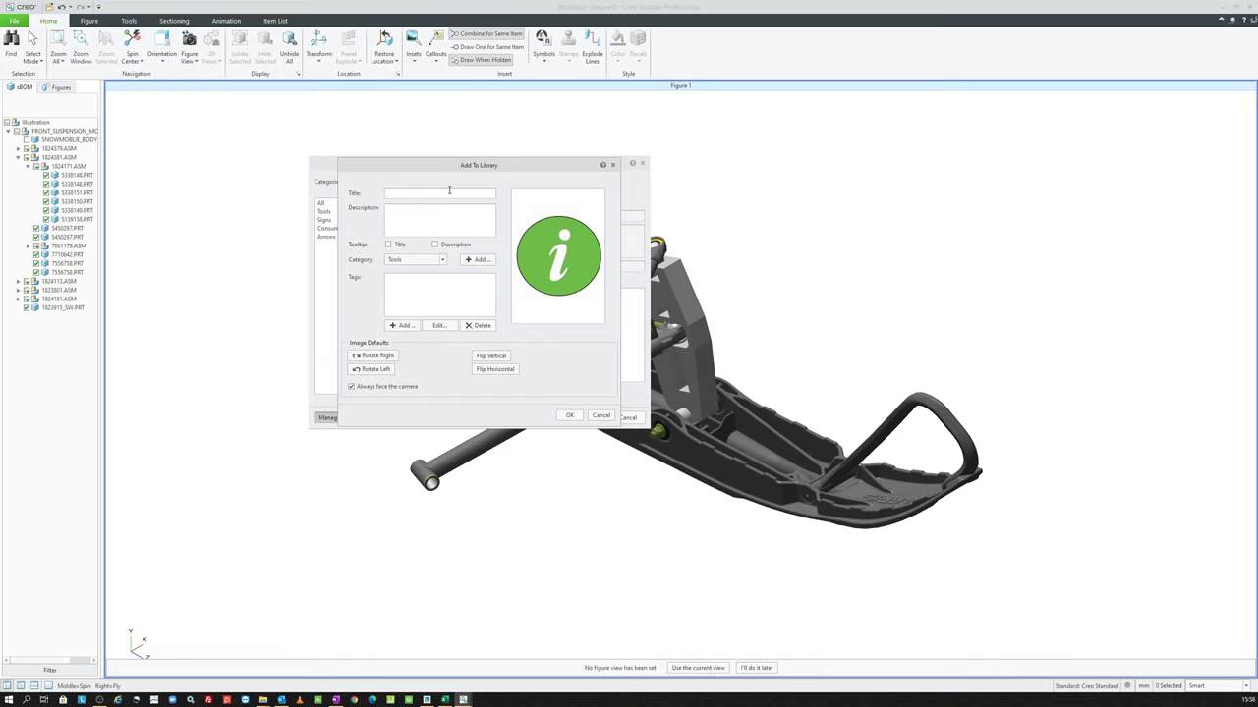
type("Info")
left_click(441, 260)
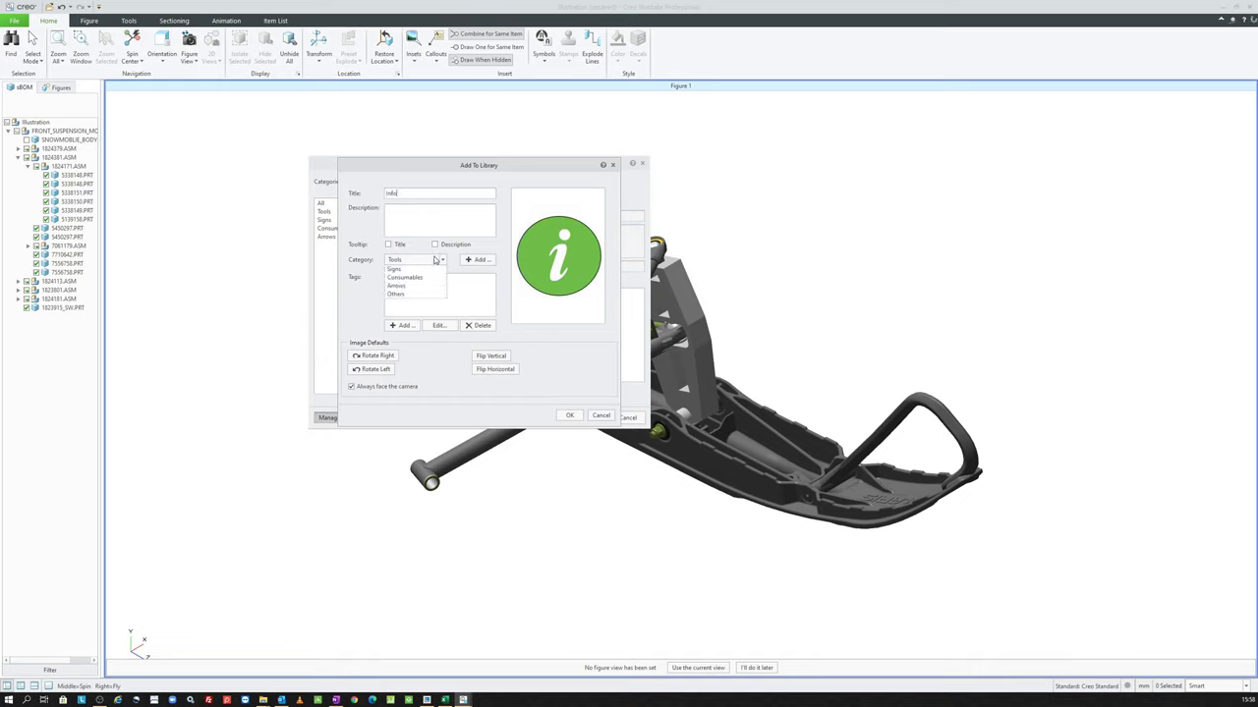
left_click(432, 305)
left_click(568, 417)
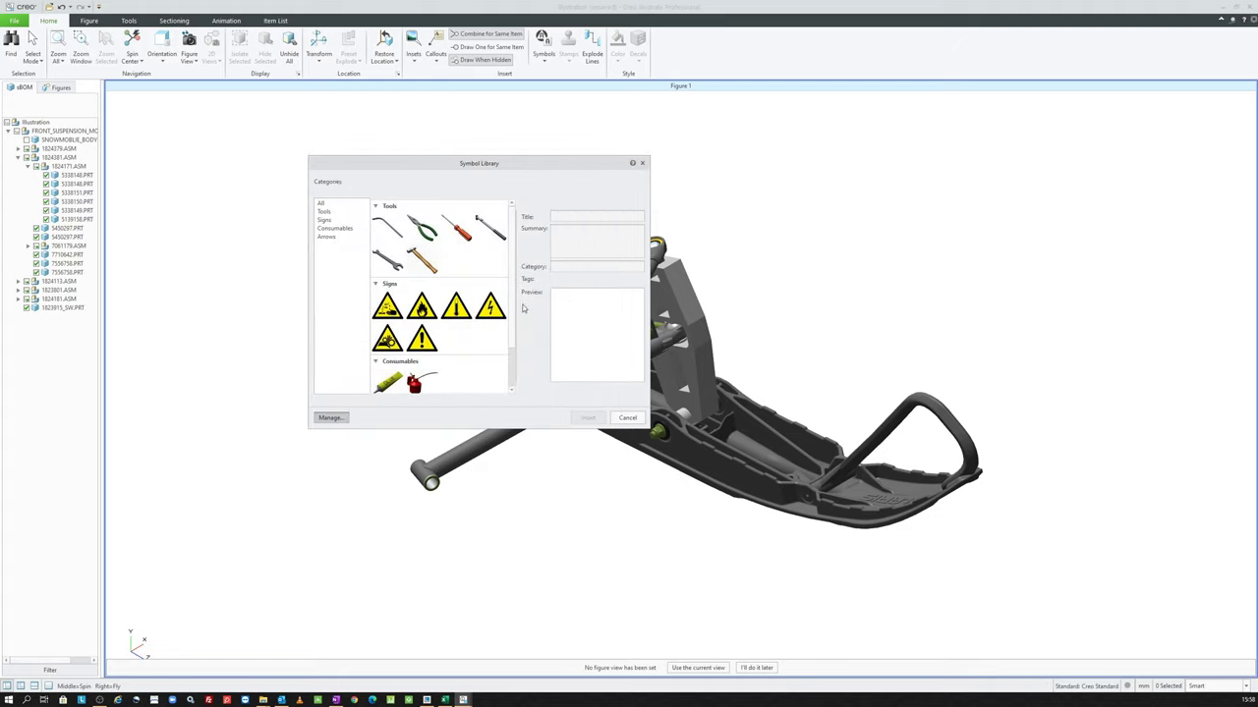
left_click_drag(510, 305, 516, 272)
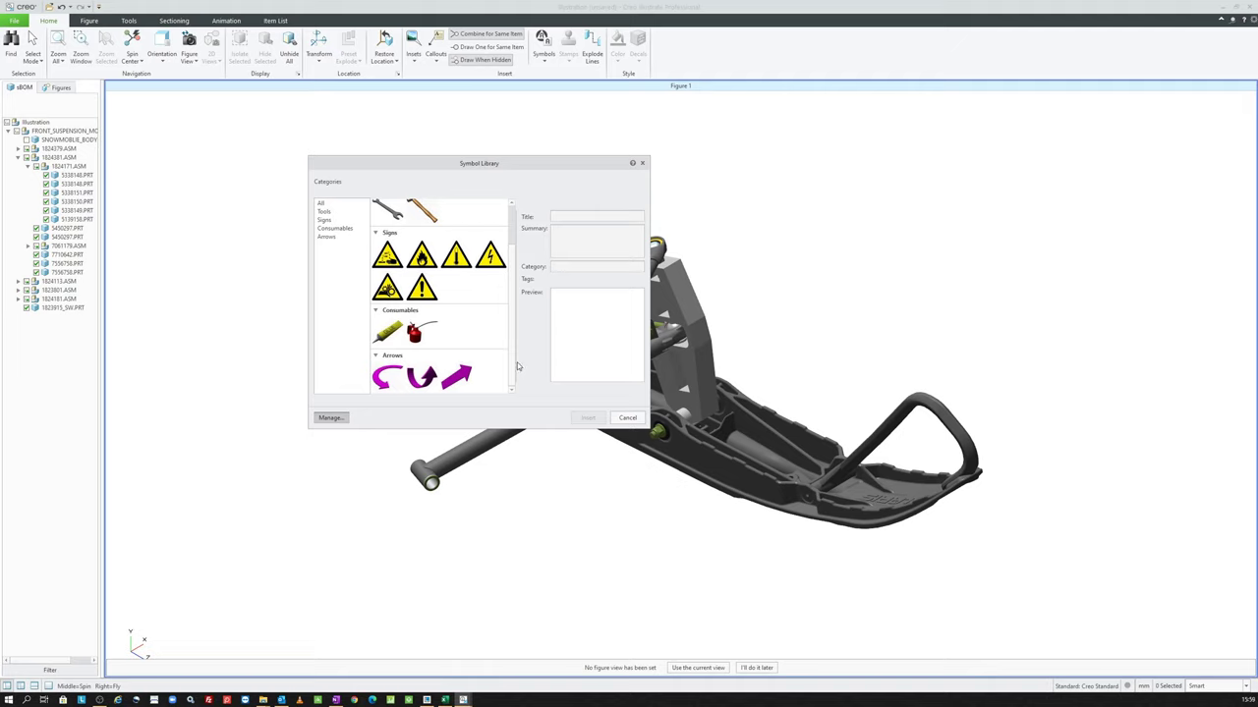
scroll(440, 364, "down", 1)
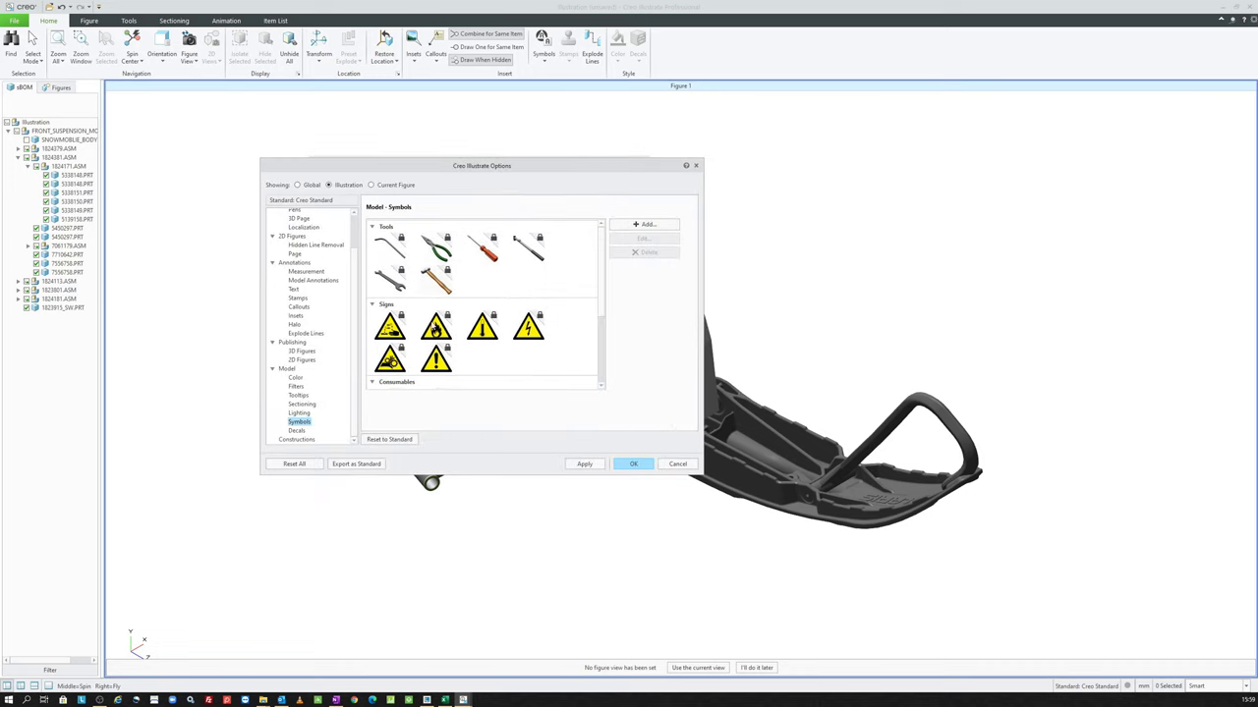
scroll(429, 321, "down", 1)
Step: Add the ptc logo image from the Images folder as a symbol titled 'PTC' under Others
left_click(436, 371)
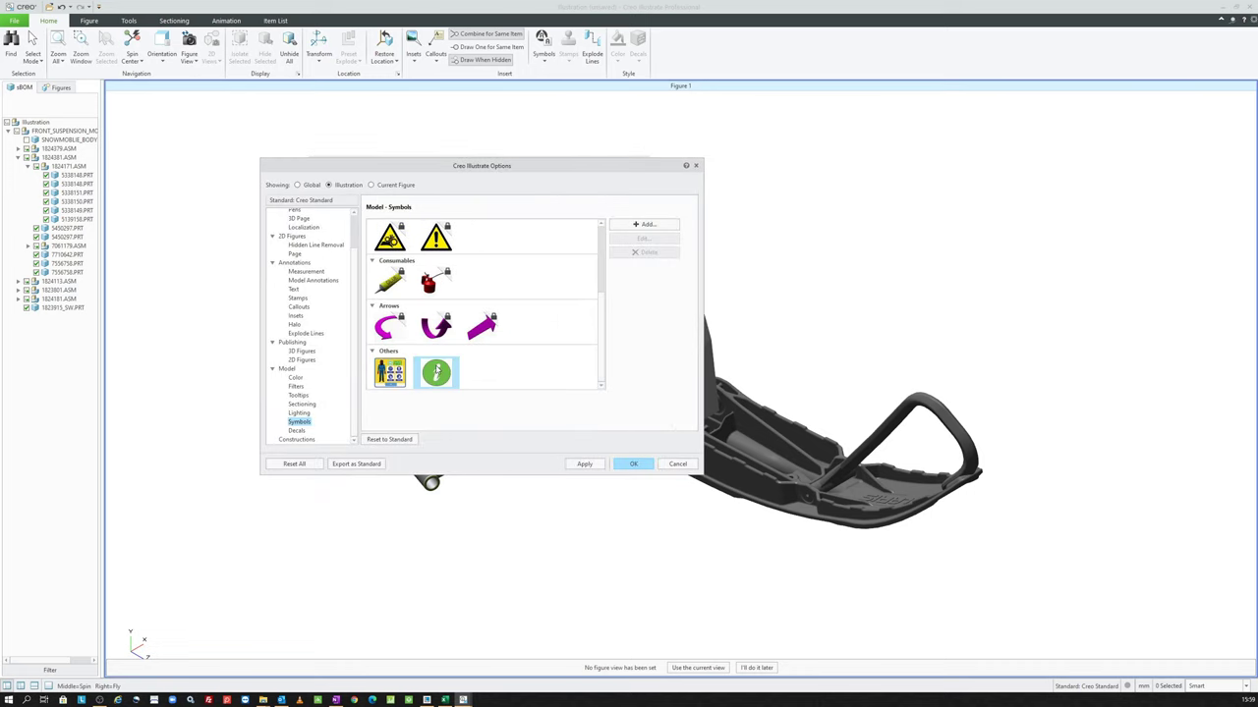
left_click(647, 226)
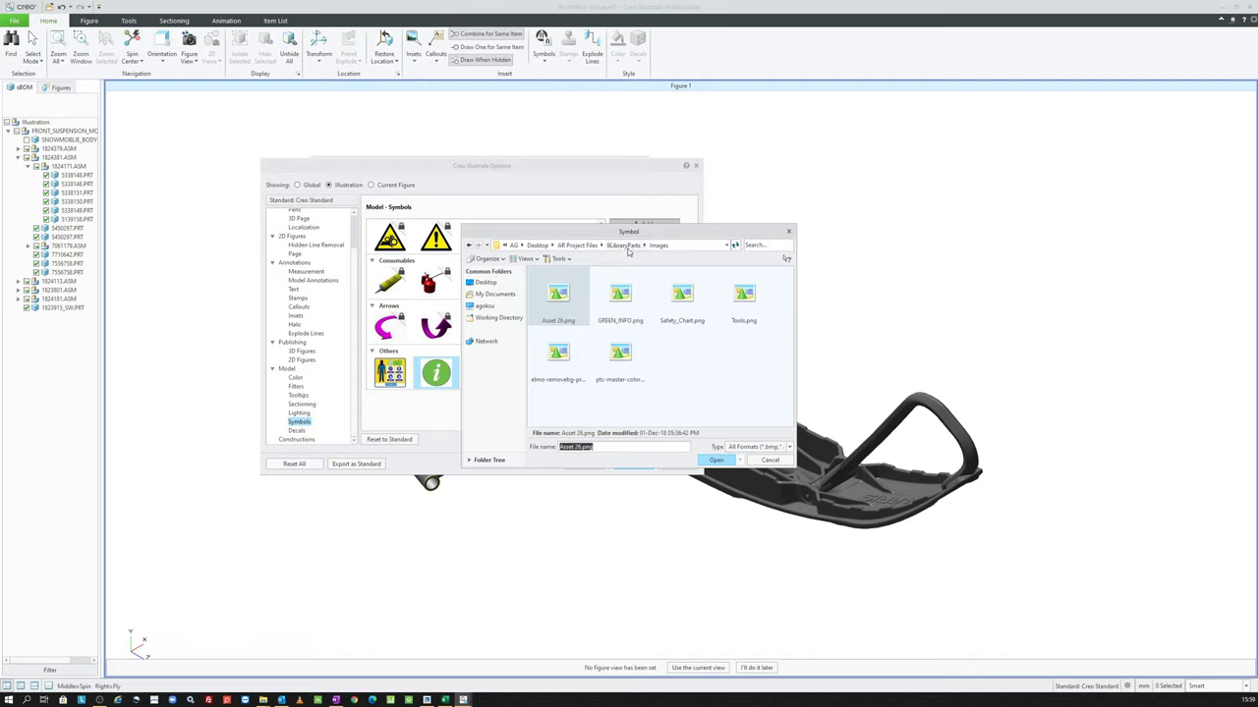
left_click(514, 260)
left_click(535, 281)
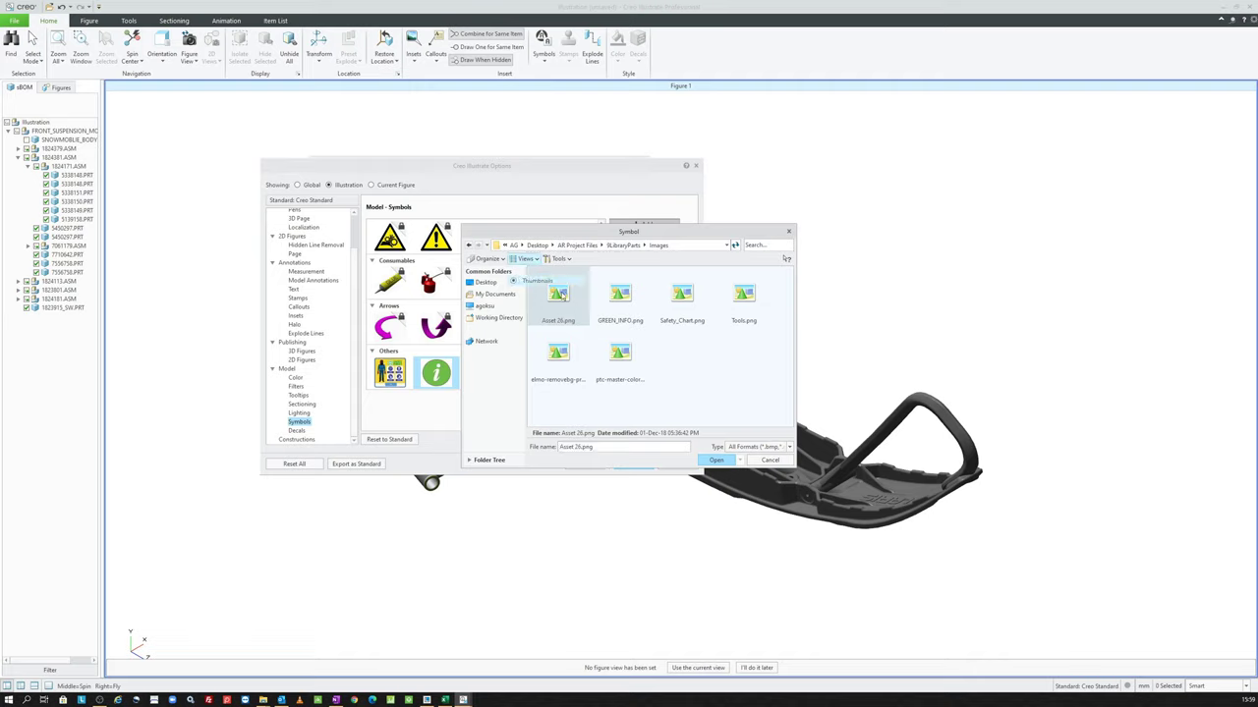
left_click(601, 245)
double_click(566, 288)
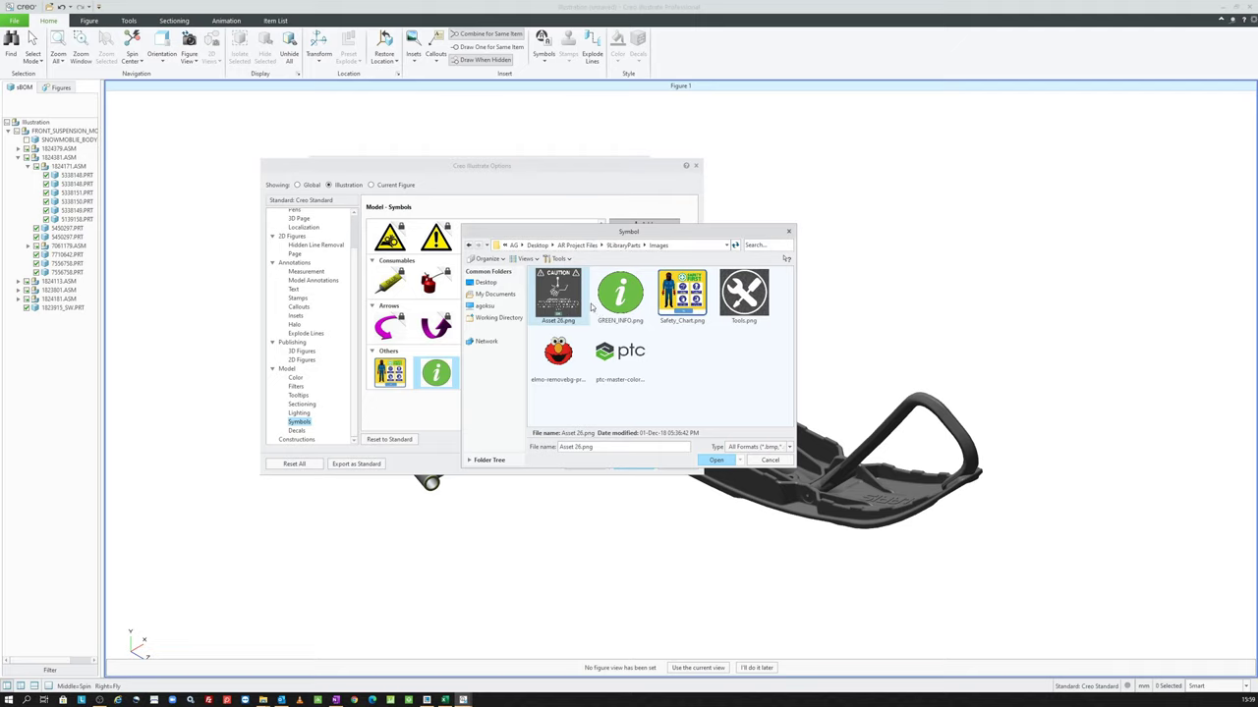
double_click(621, 352)
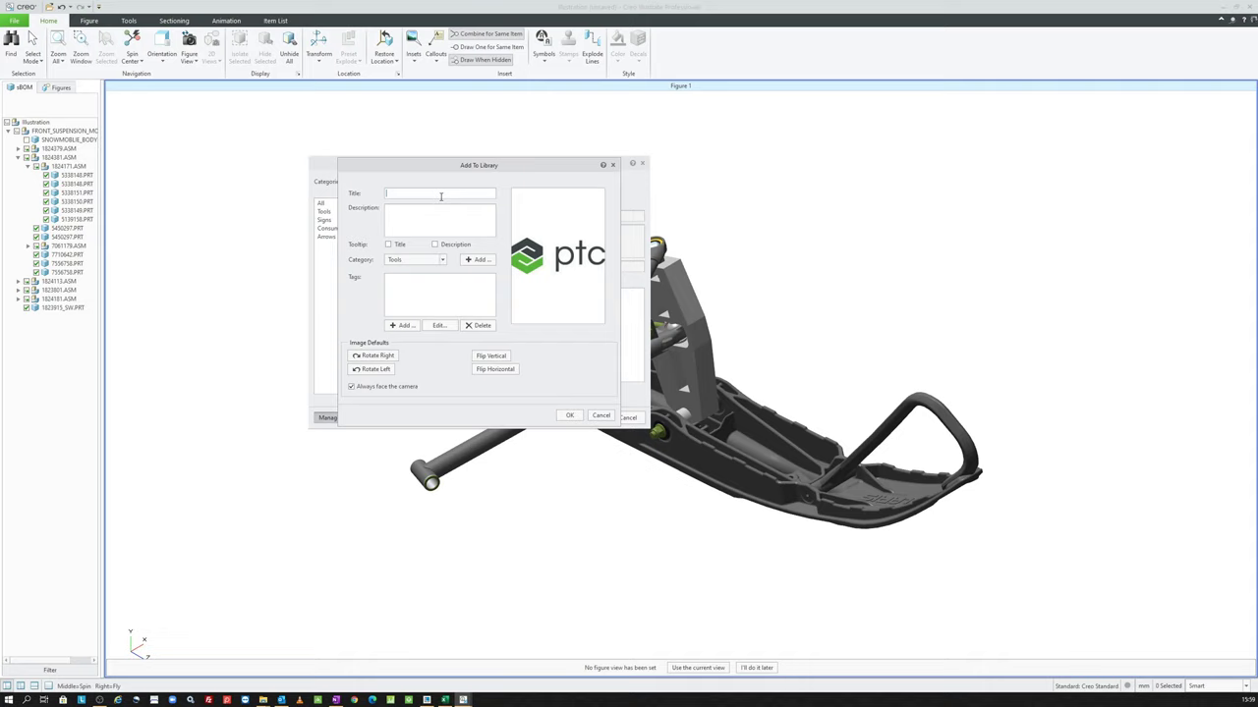
left_click(442, 196)
type("PTC")
left_click(400, 260)
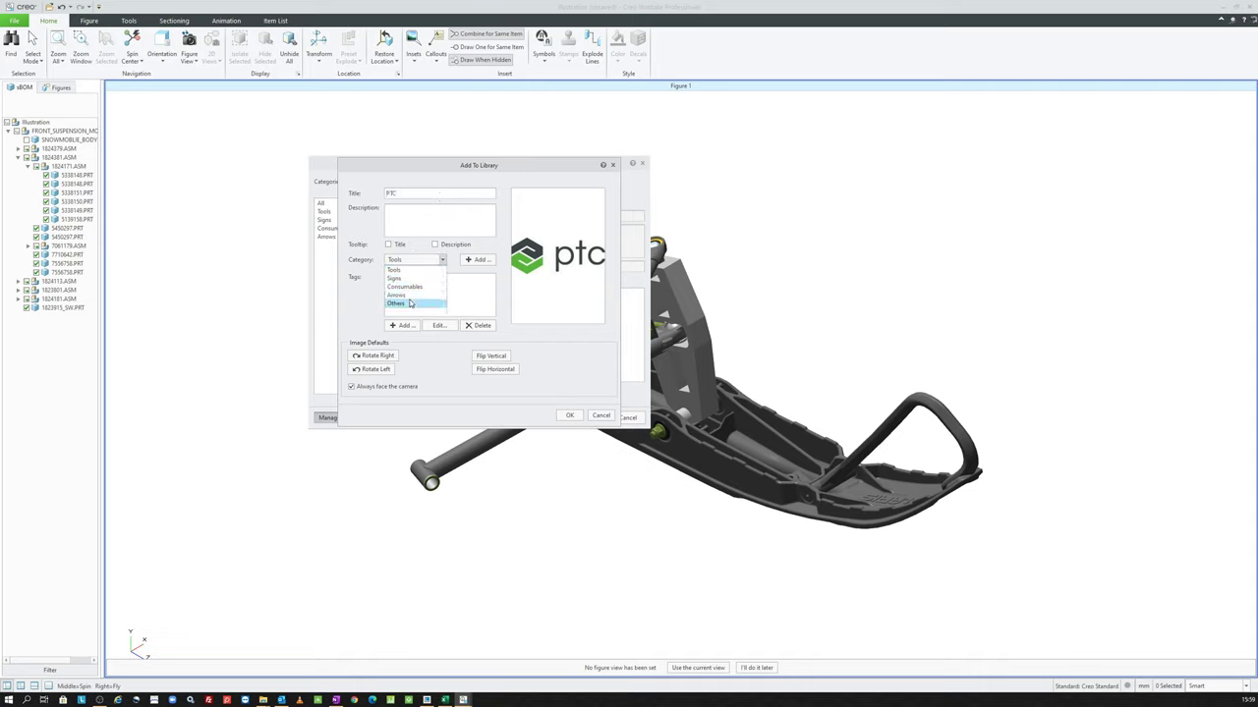
left_click(403, 303)
left_click(570, 416)
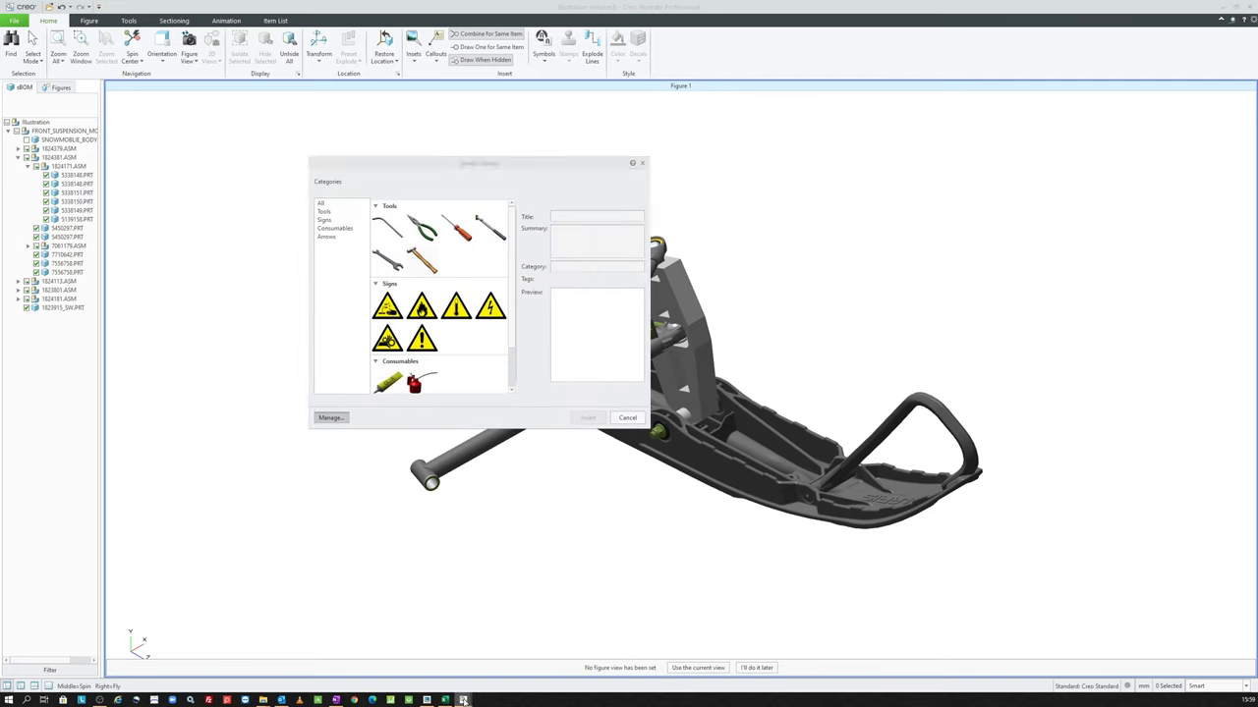
Step: Accept the symbol library changes in the Options window
left_click(553, 653)
scroll(563, 327, "down", 3)
scroll(537, 354, "down", 2)
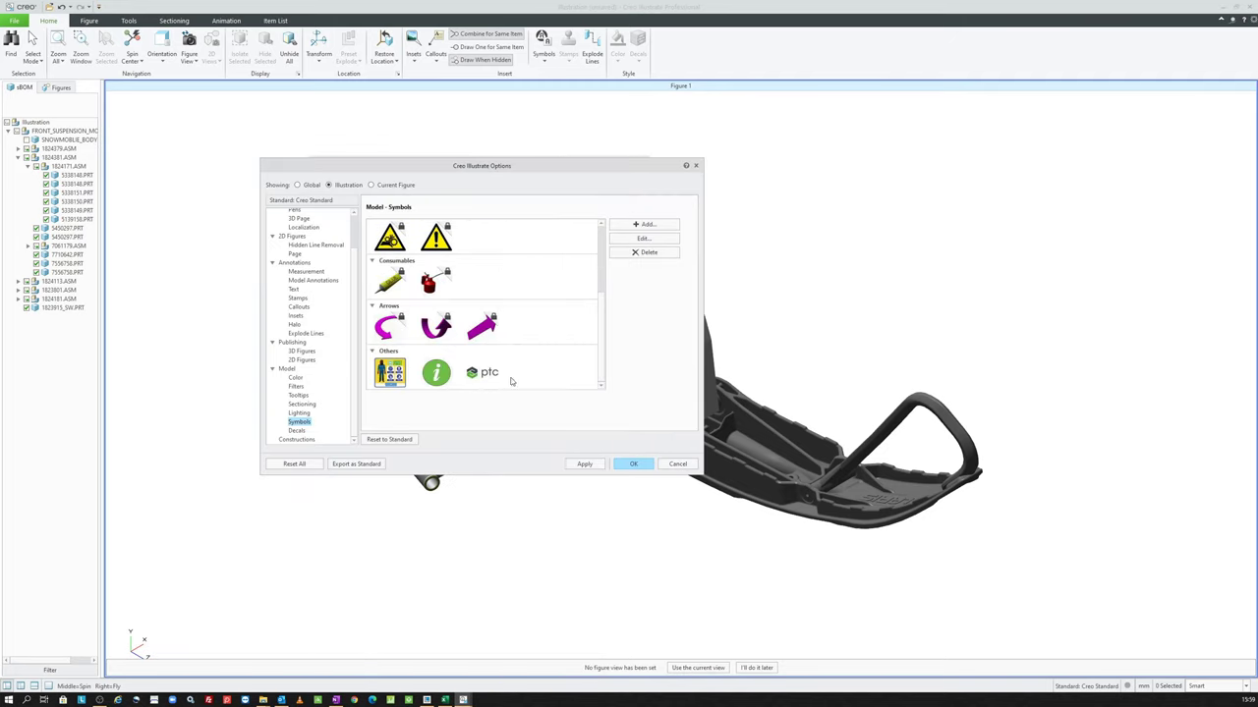
left_click(622, 468)
Step: Place a shrunken Safety Chart symbol right of the suspension model, then orbit the view
left_click(620, 418)
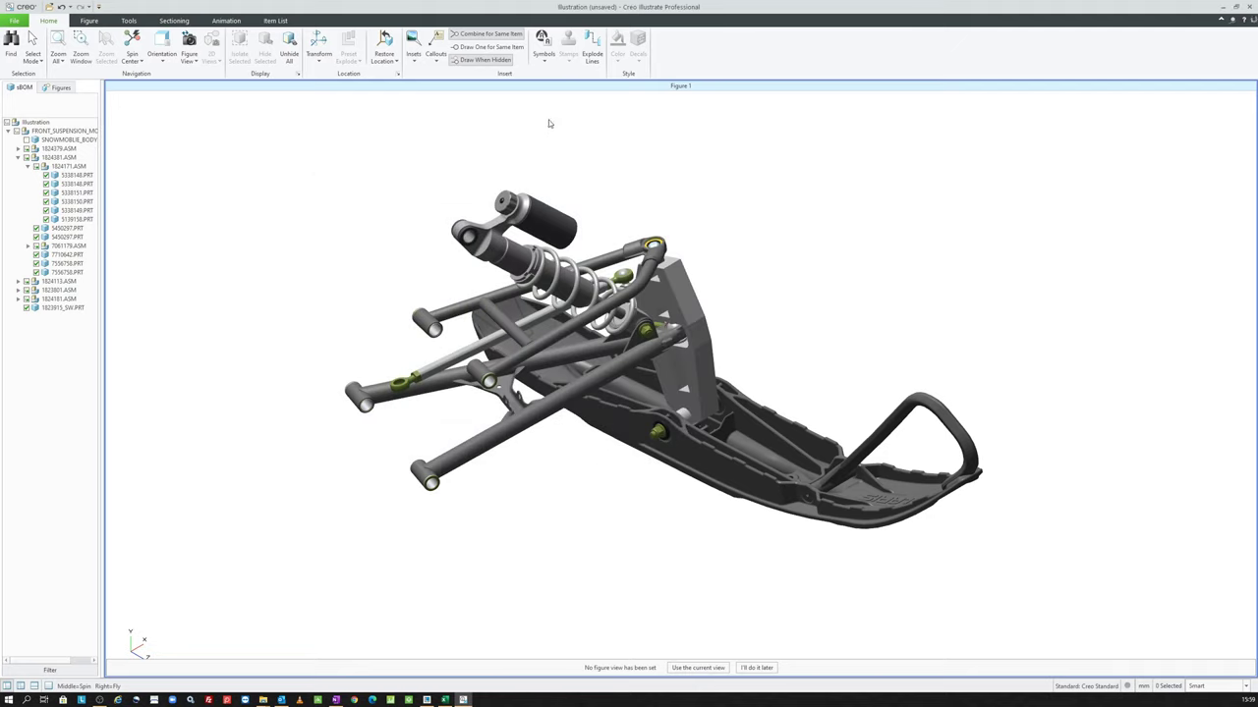
left_click(543, 54)
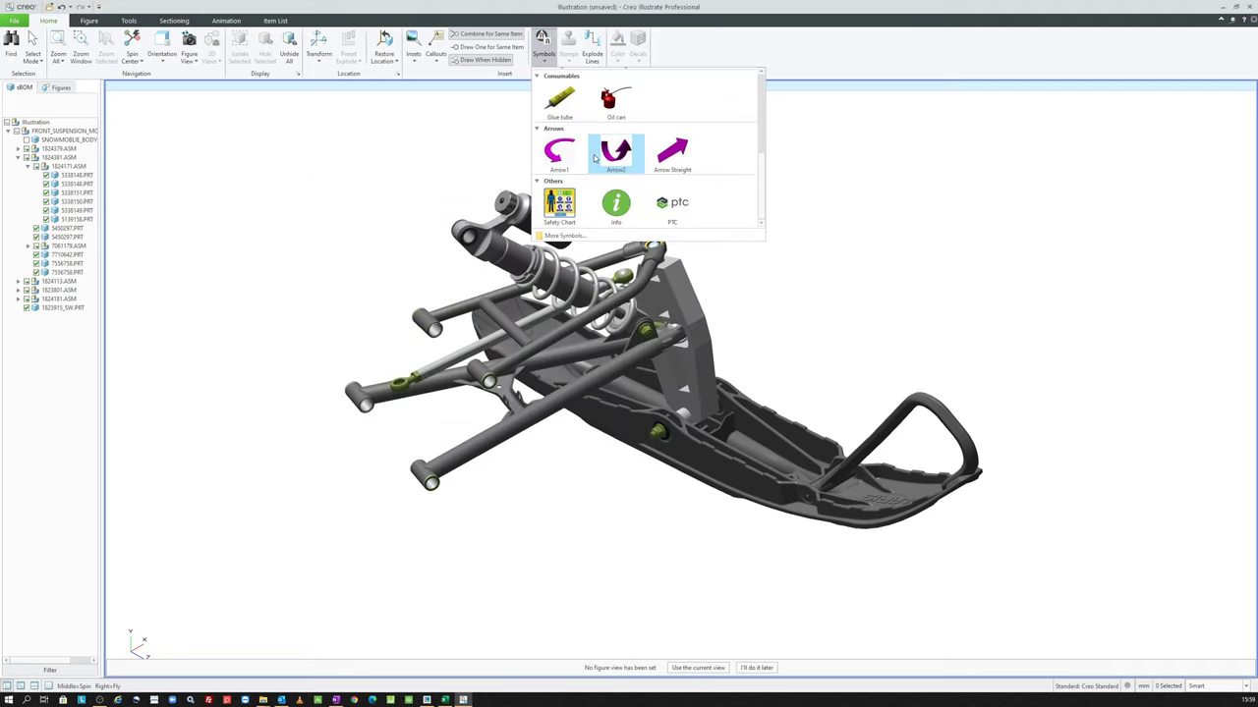
left_click(560, 204)
left_click(831, 266)
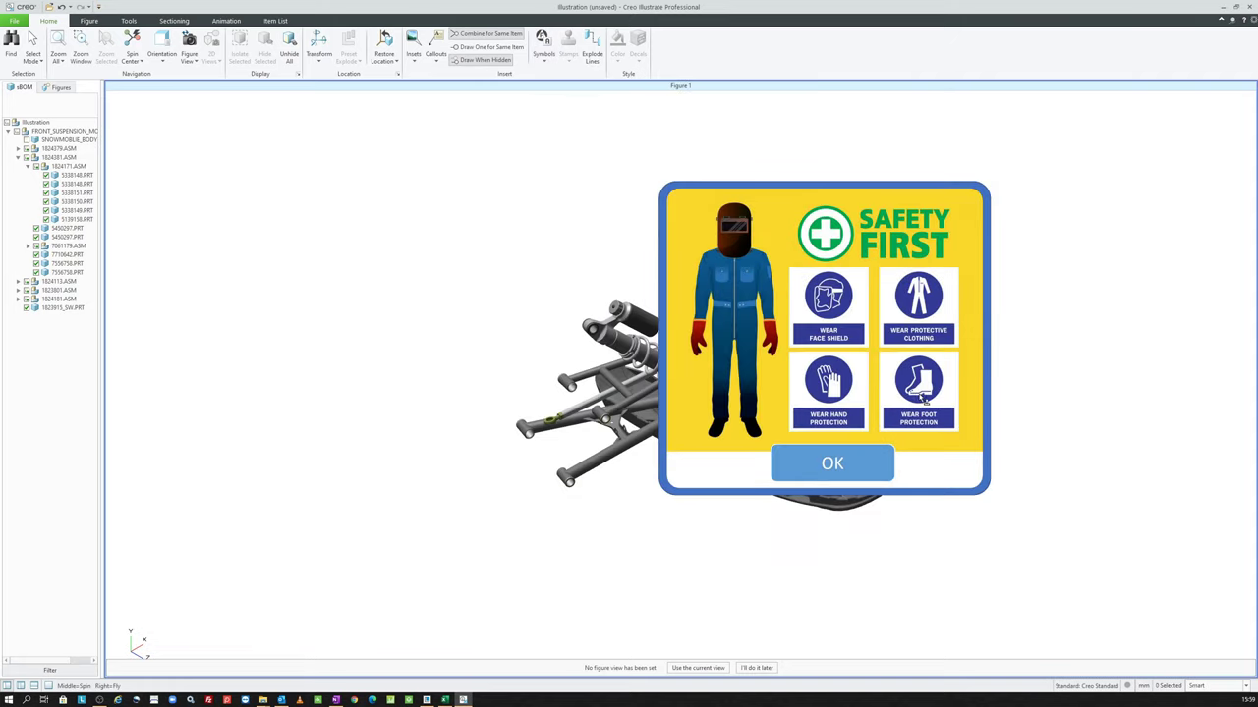
mouse_move(987, 491)
left_mouse_down()
mouse_move(778, 293)
mouse_move(887, 292)
left_mouse_up()
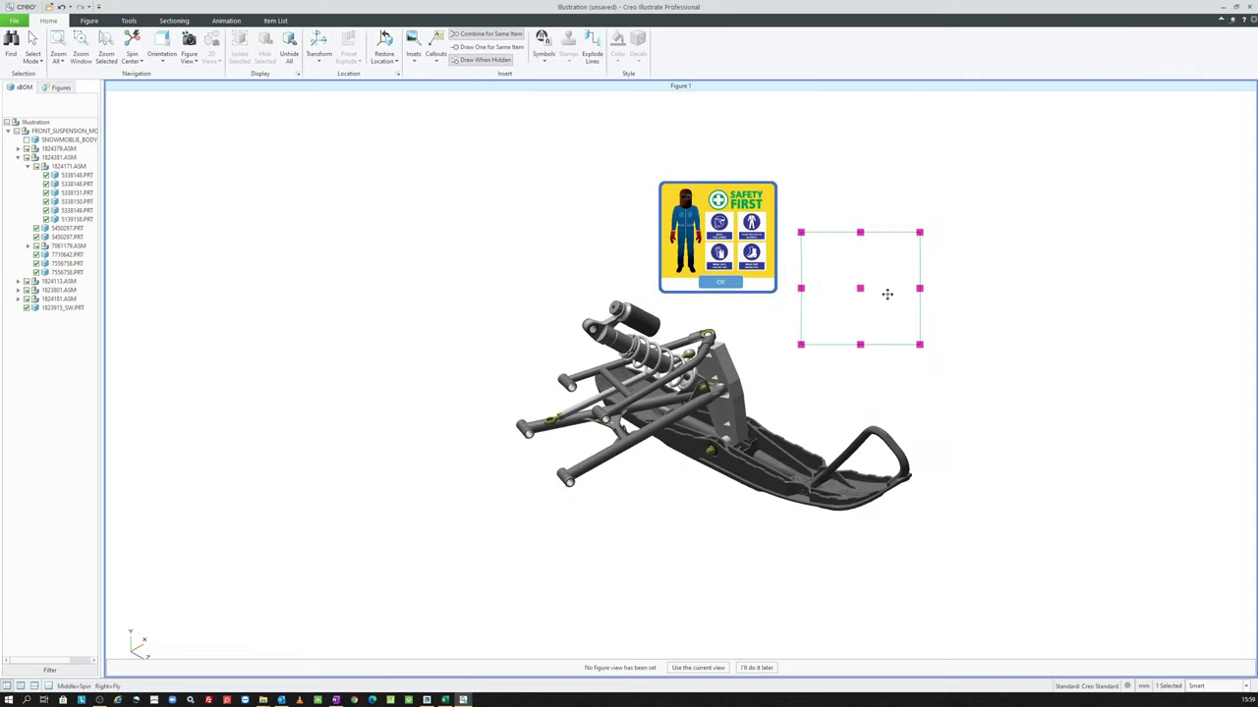
mouse_move(887, 292)
middle_mouse_down()
mouse_move(692, 328)
mouse_move(741, 238)
middle_mouse_up()
left_click(741, 238)
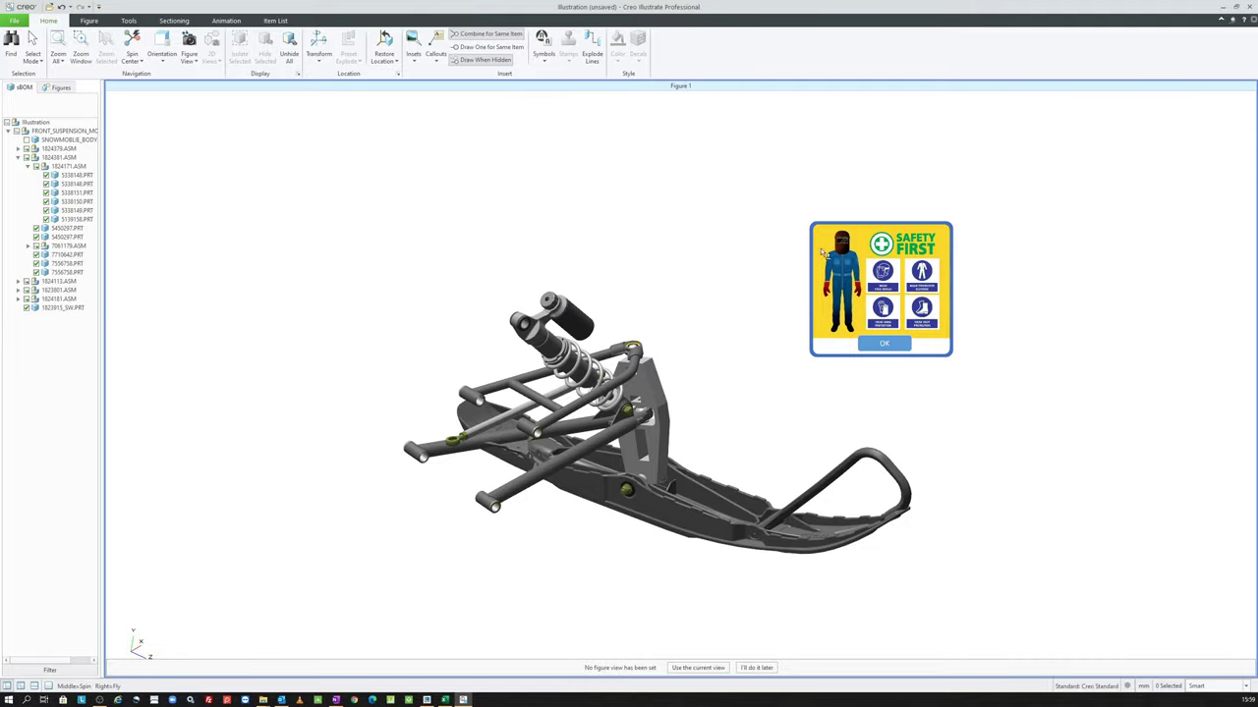
mouse_move(735, 326)
middle_mouse_down()
mouse_move(651, 449)
mouse_move(609, 324)
middle_mouse_up()
mouse_move(688, 255)
middle_mouse_down()
mouse_move(717, 289)
mouse_move(674, 309)
mouse_move(665, 463)
mouse_move(767, 335)
mouse_move(756, 252)
mouse_move(729, 350)
mouse_move(579, 328)
mouse_move(783, 312)
mouse_move(923, 230)
mouse_move(796, 323)
mouse_move(766, 136)
middle_mouse_up()
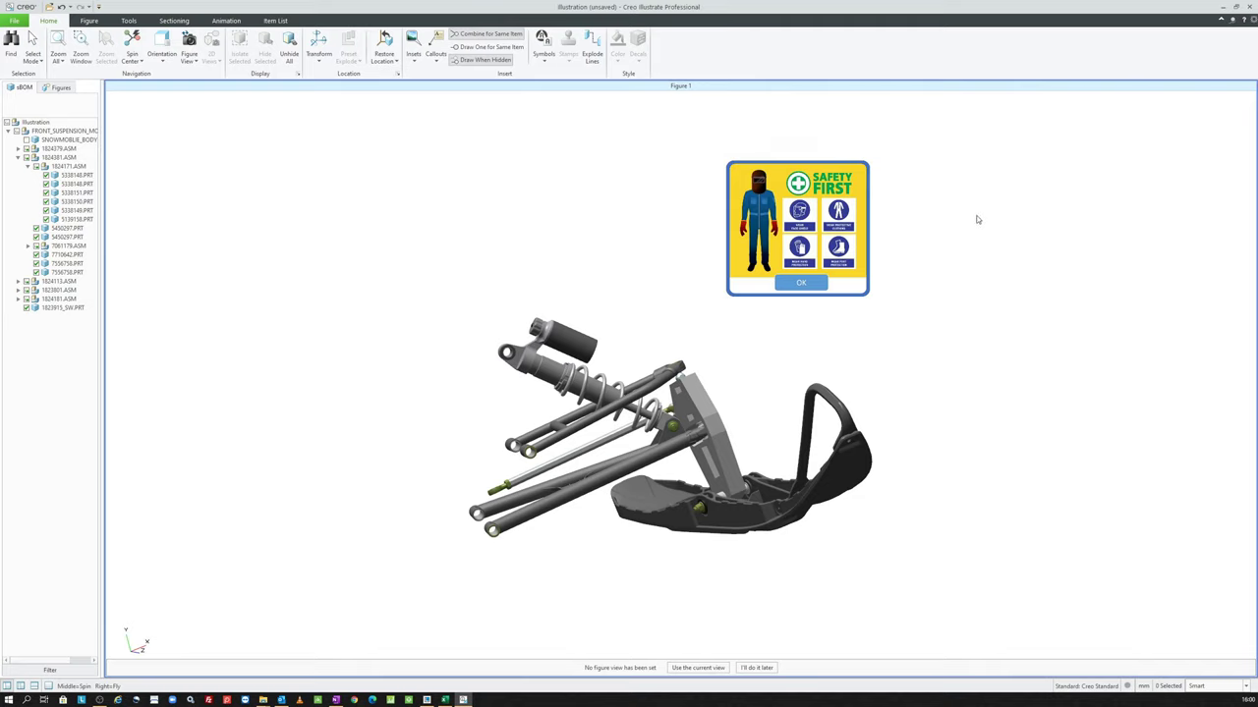
Step: In Options > Stamps, add ptc-master-color from 9LibraryParts\Images as a stamp
left_click(20, 21)
left_click(47, 263)
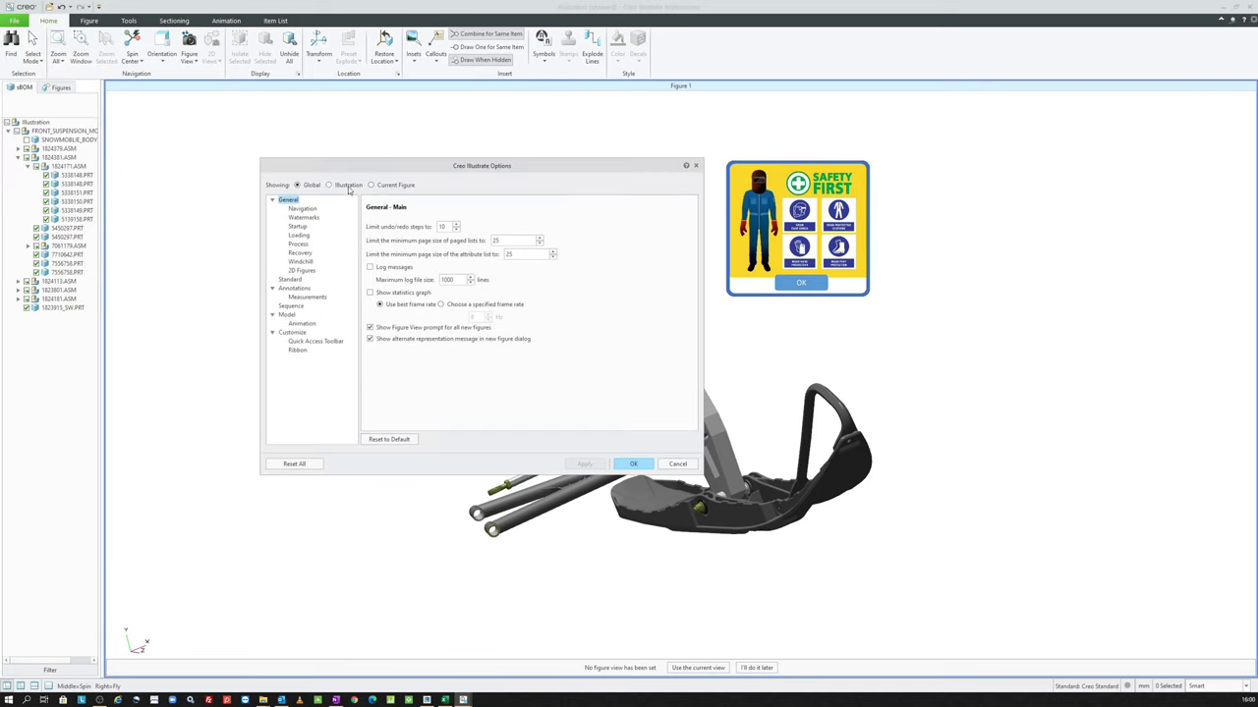
left_click(294, 280)
scroll(311, 360, "down", 3)
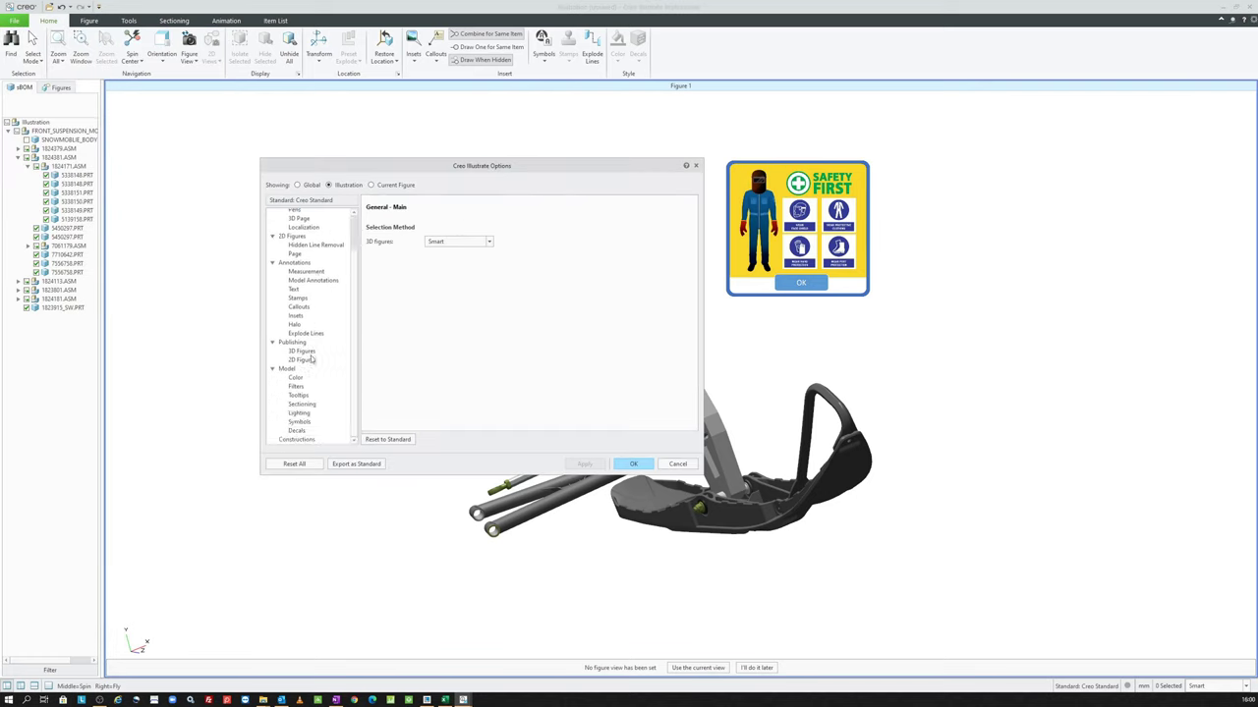
left_click(297, 298)
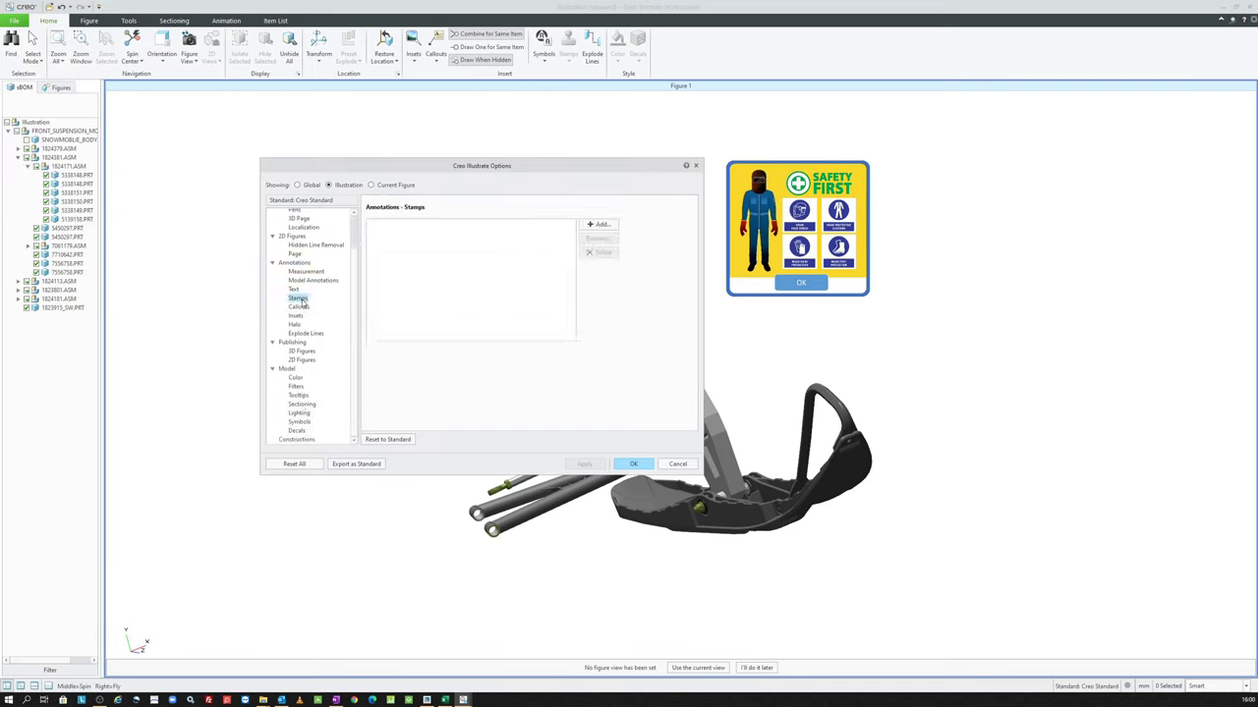
left_click(601, 226)
left_click(486, 282)
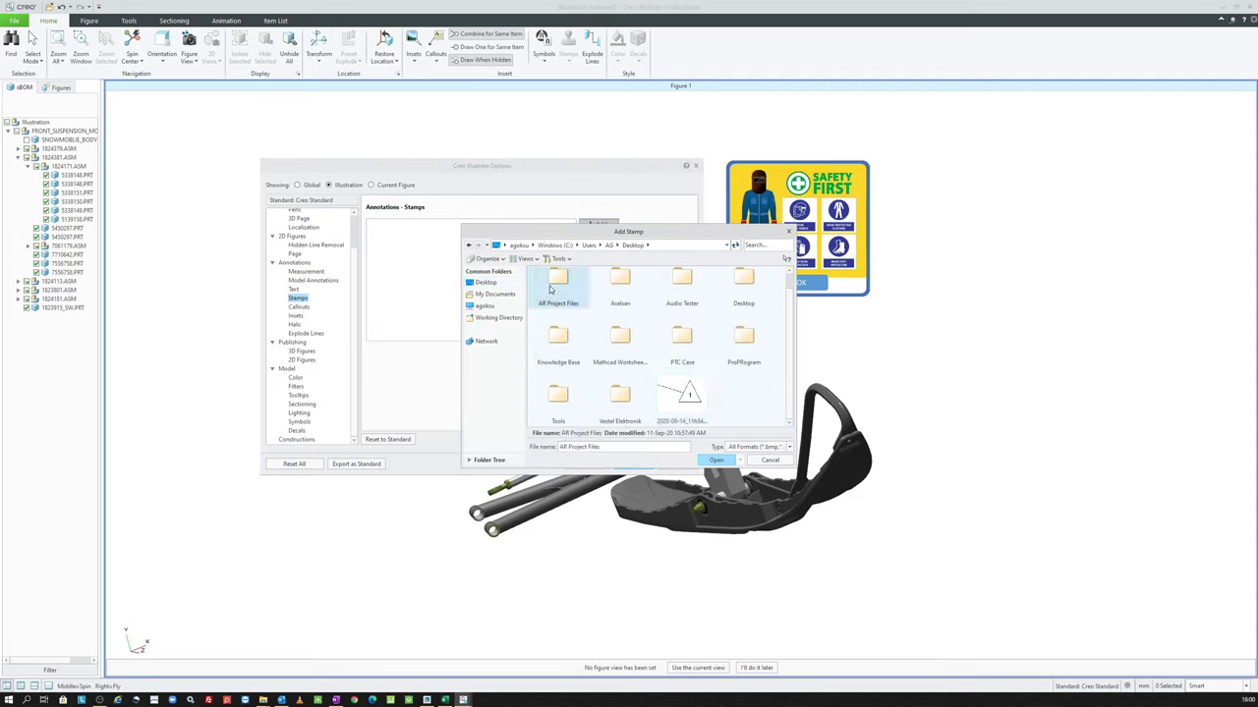
double_click(552, 289)
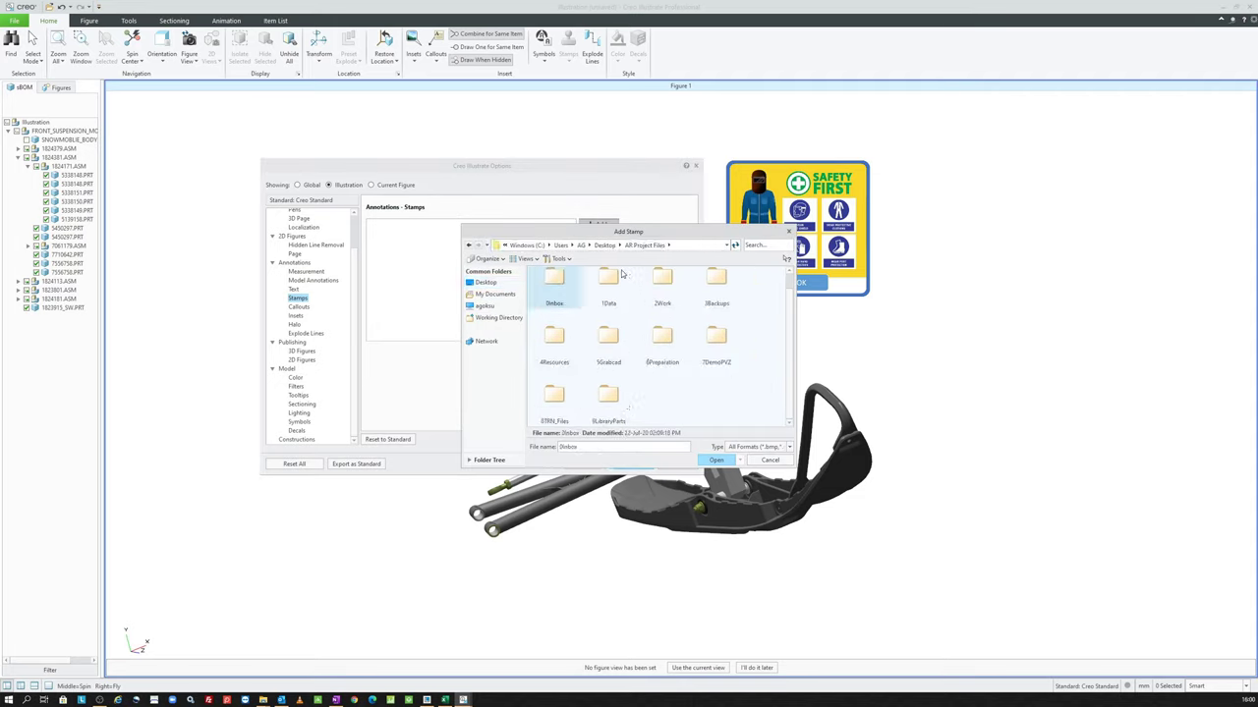
double_click(608, 396)
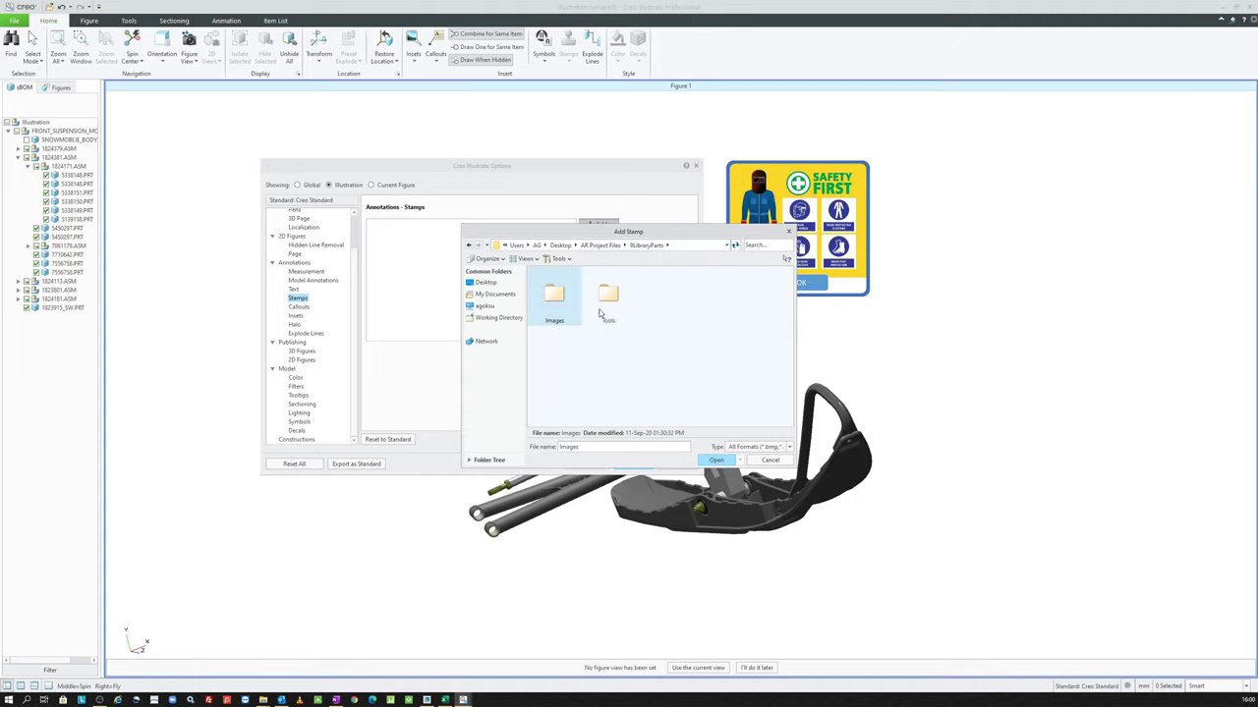
double_click(557, 299)
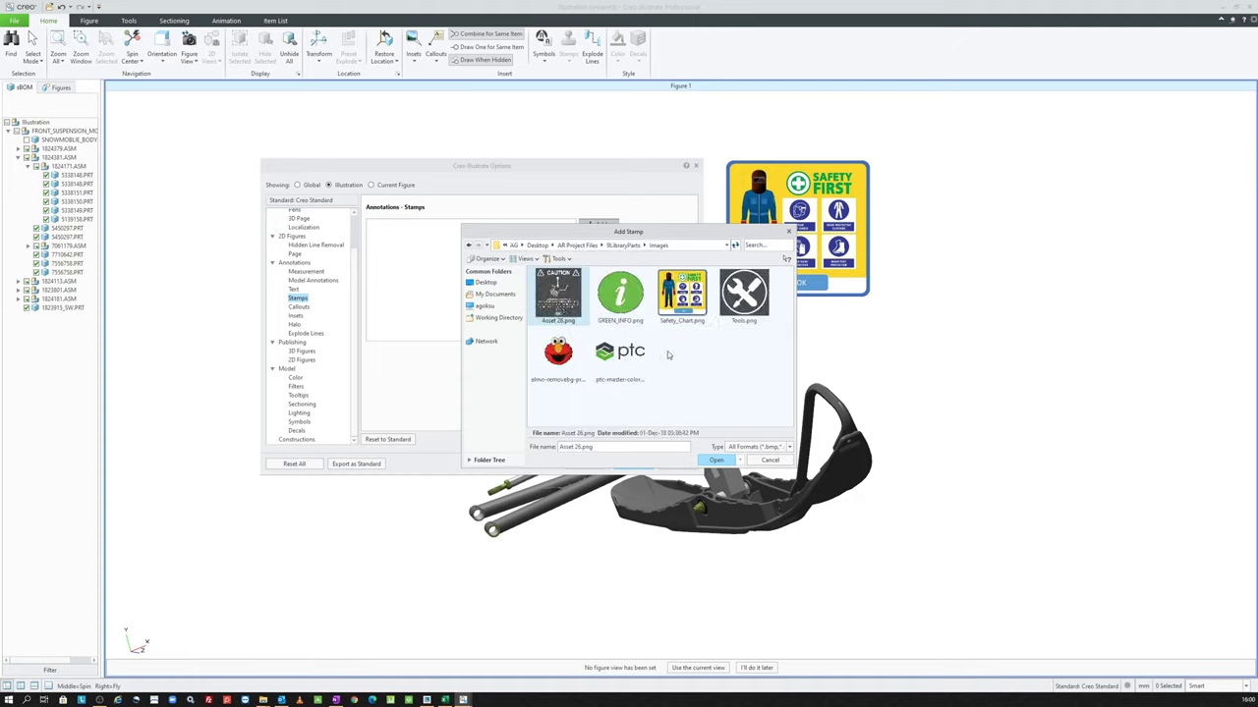
left_click(630, 313)
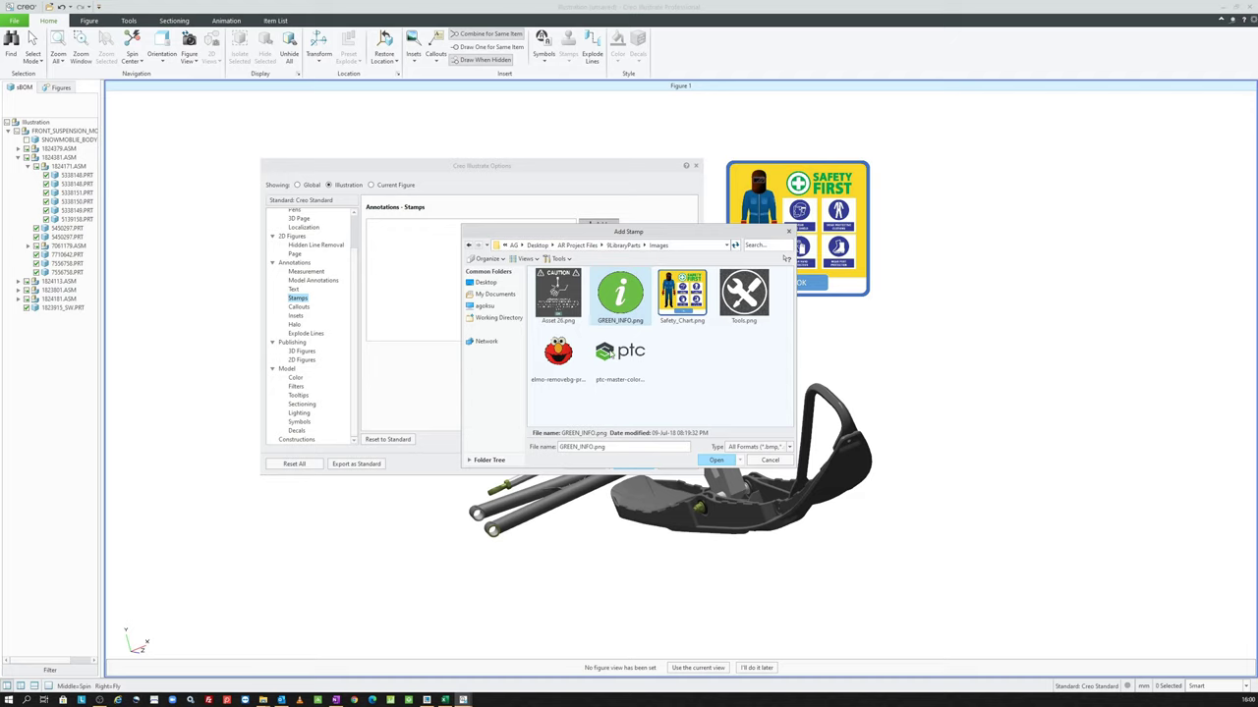
double_click(619, 354)
Step: Add Safety_Chart, GREEN_INFO and Asset 26 as stamps and close the options
left_click(597, 225)
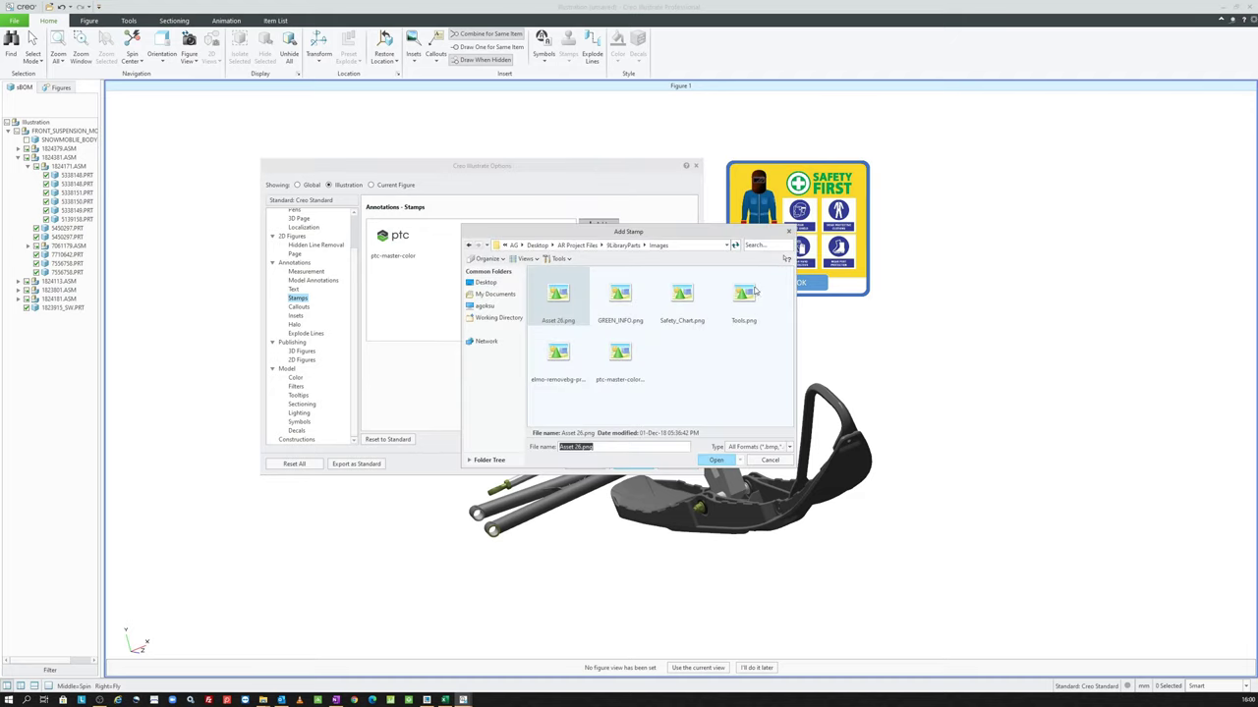
double_click(682, 297)
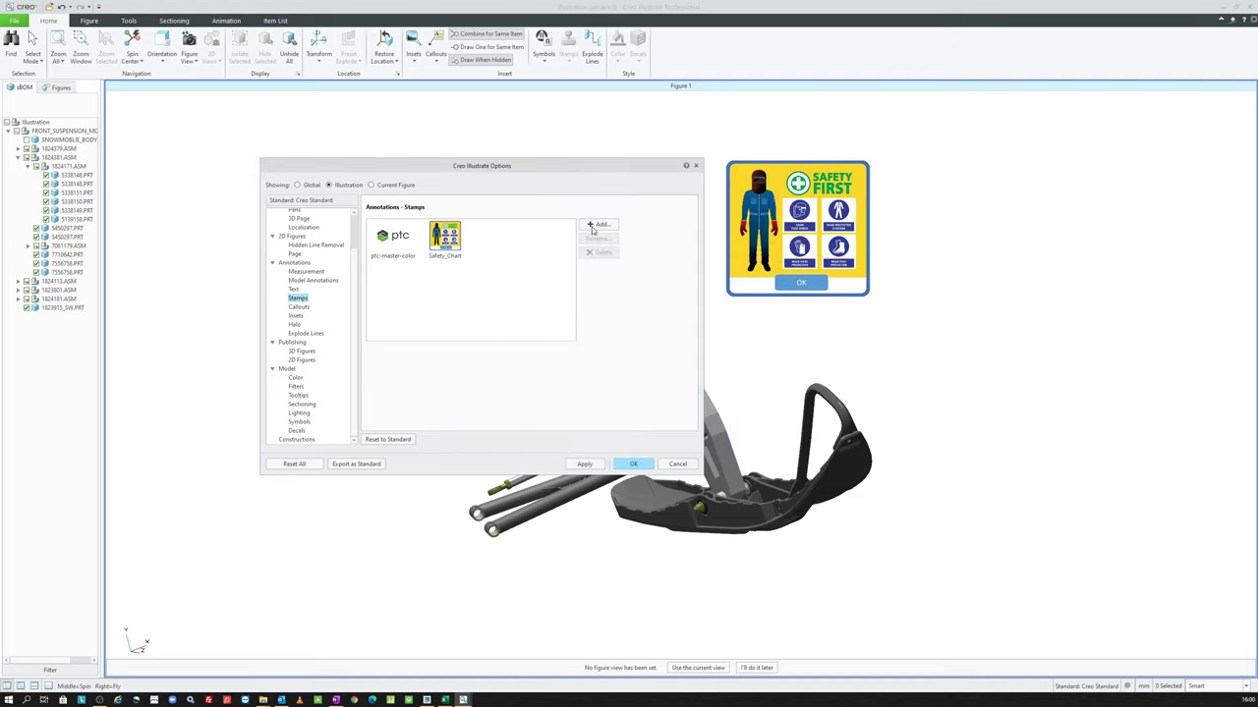
left_click(595, 226)
left_click(622, 289)
double_click(623, 289)
left_click(601, 228)
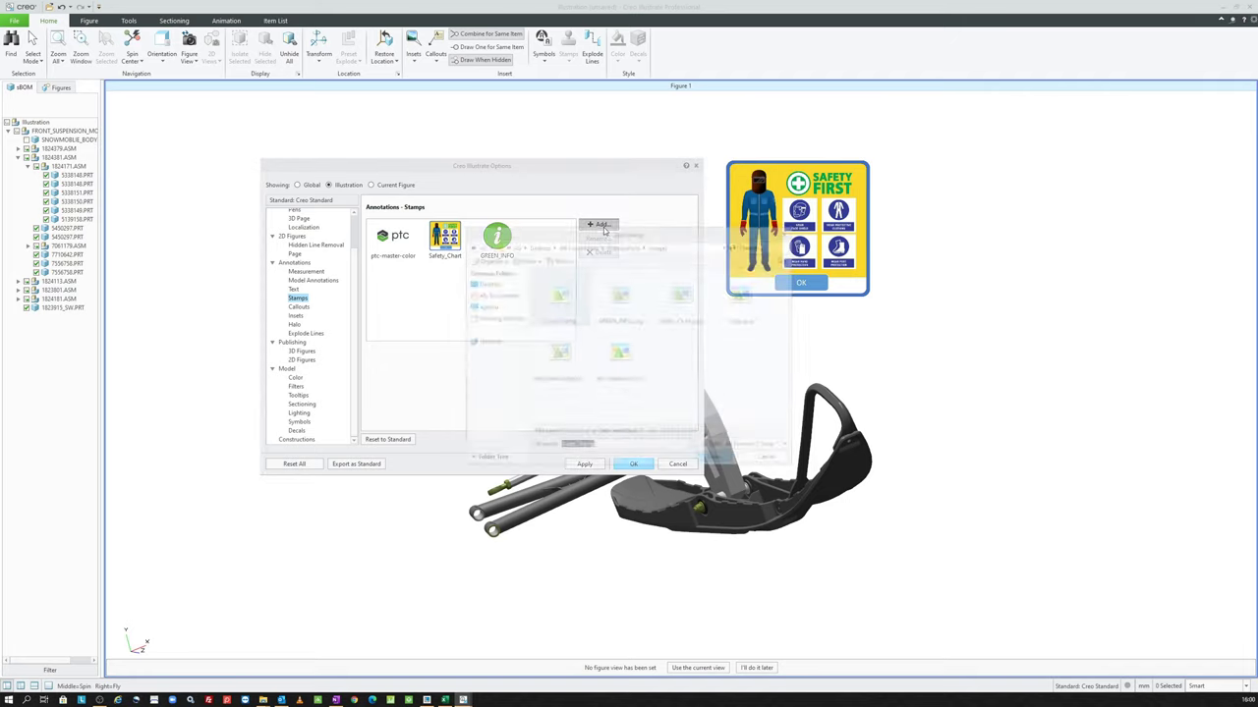
double_click(559, 299)
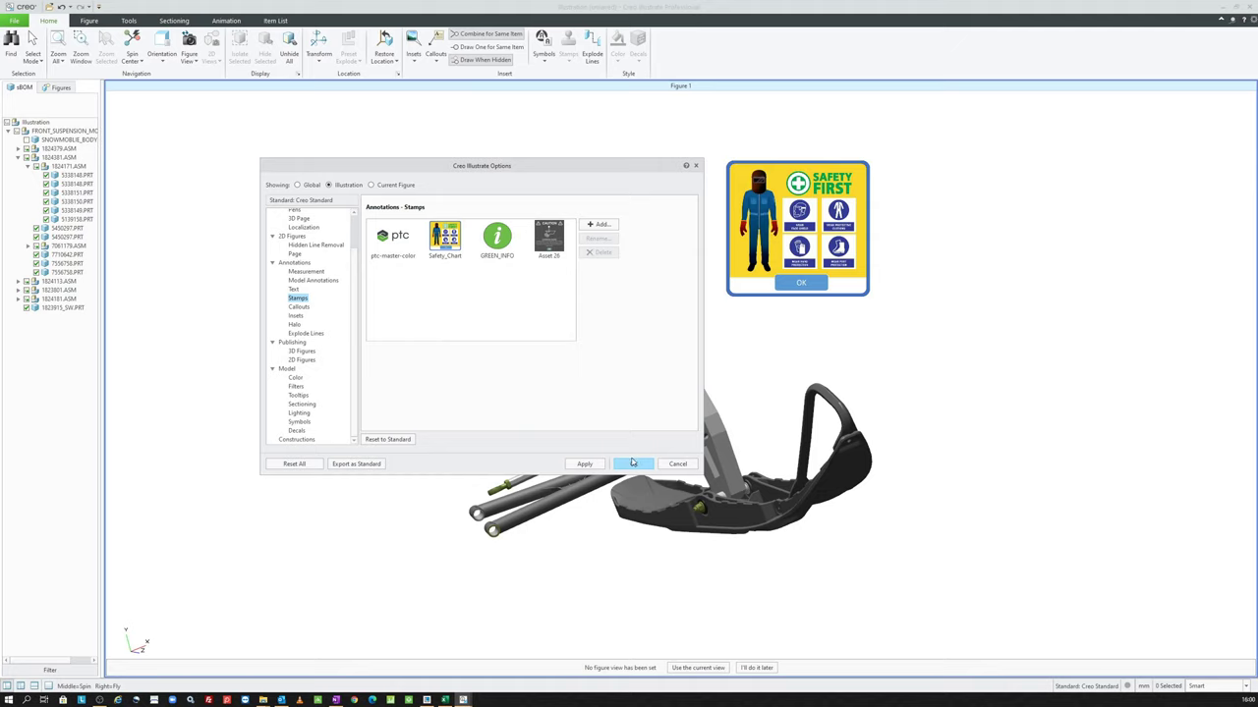
left_click(632, 463)
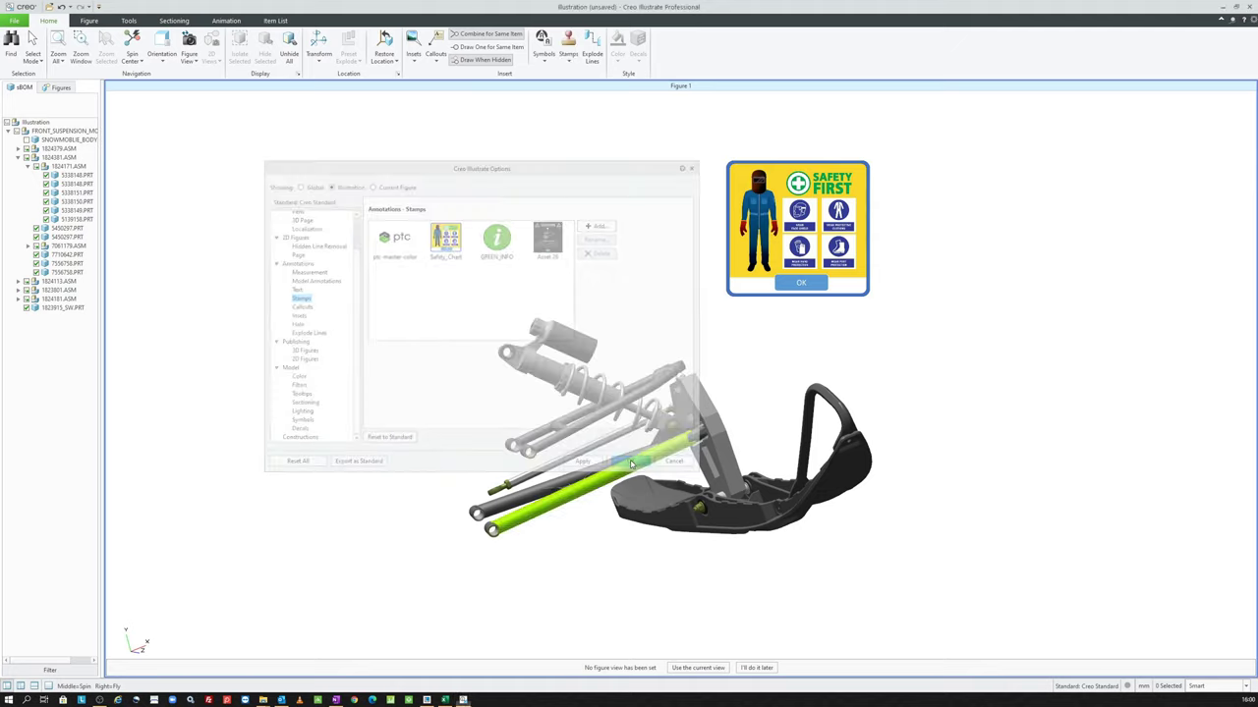
left_click(569, 62)
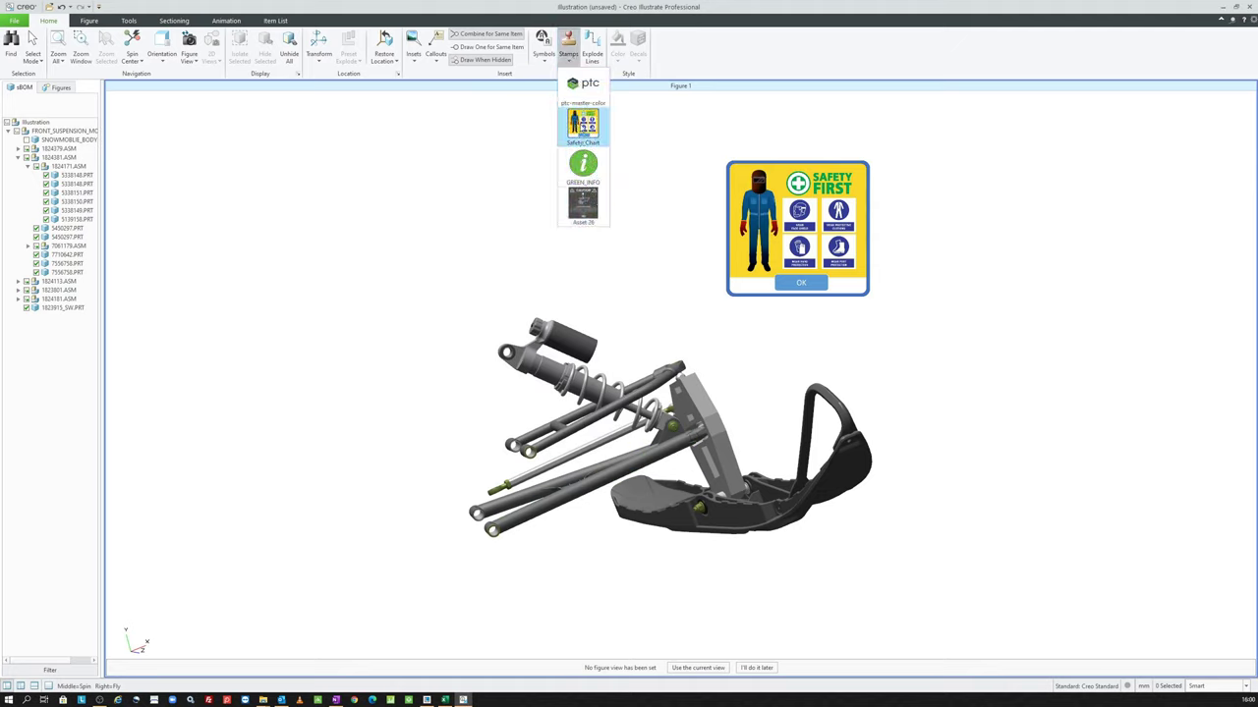
left_click(580, 129)
left_click(294, 190)
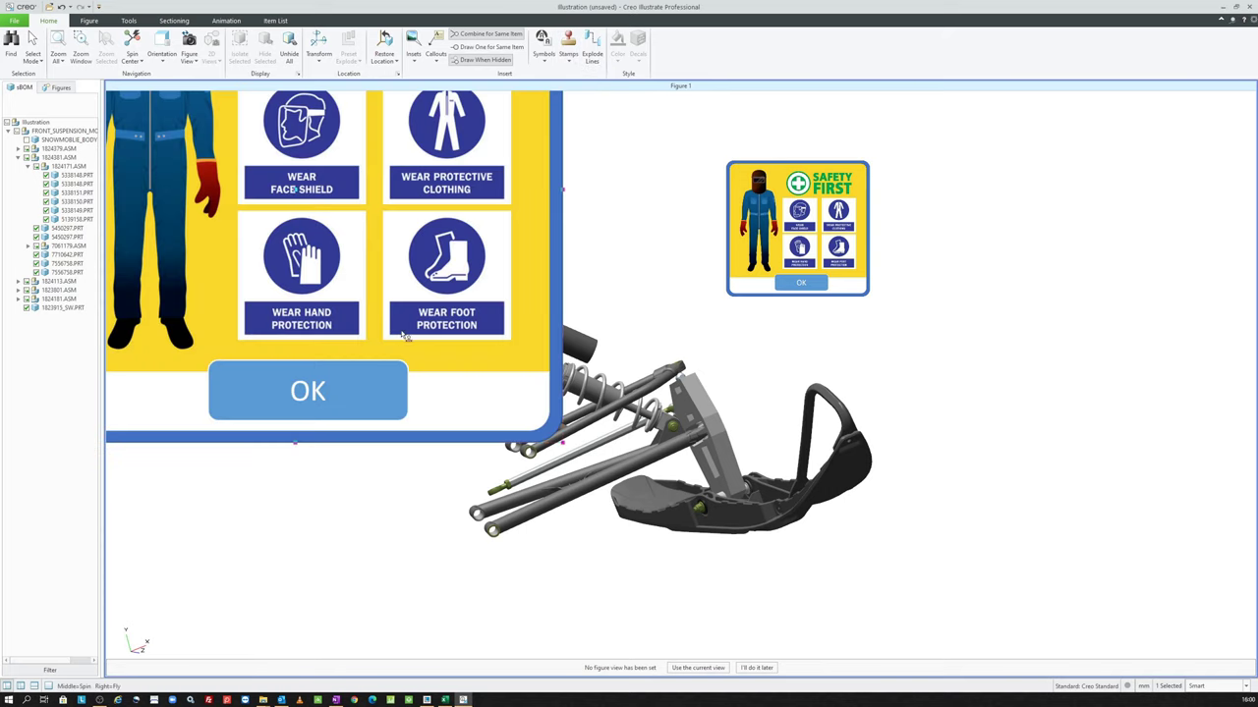
scroll(471, 393, "down", 1)
left_click_drag(560, 443, 379, 284)
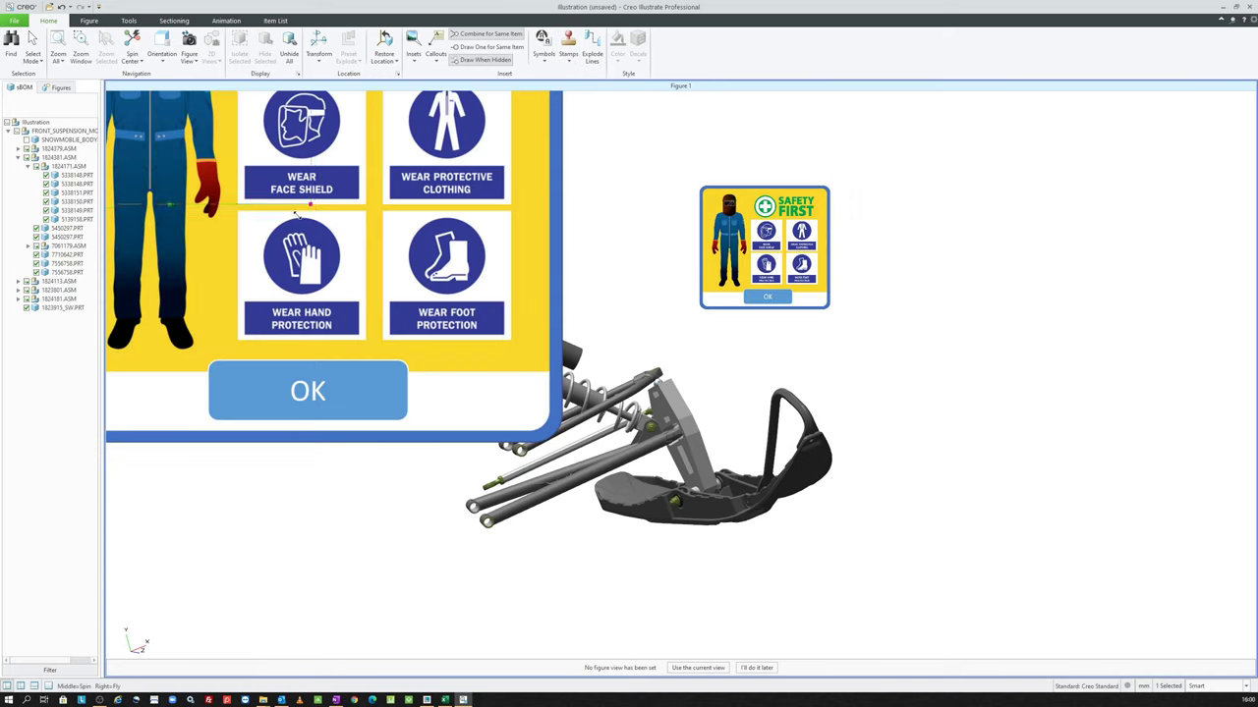
mouse_move(308, 240)
left_mouse_down()
mouse_move(444, 400)
mouse_move(252, 213)
left_mouse_up()
left_click_drag(202, 154, 303, 258)
scroll(429, 342, "down", 2)
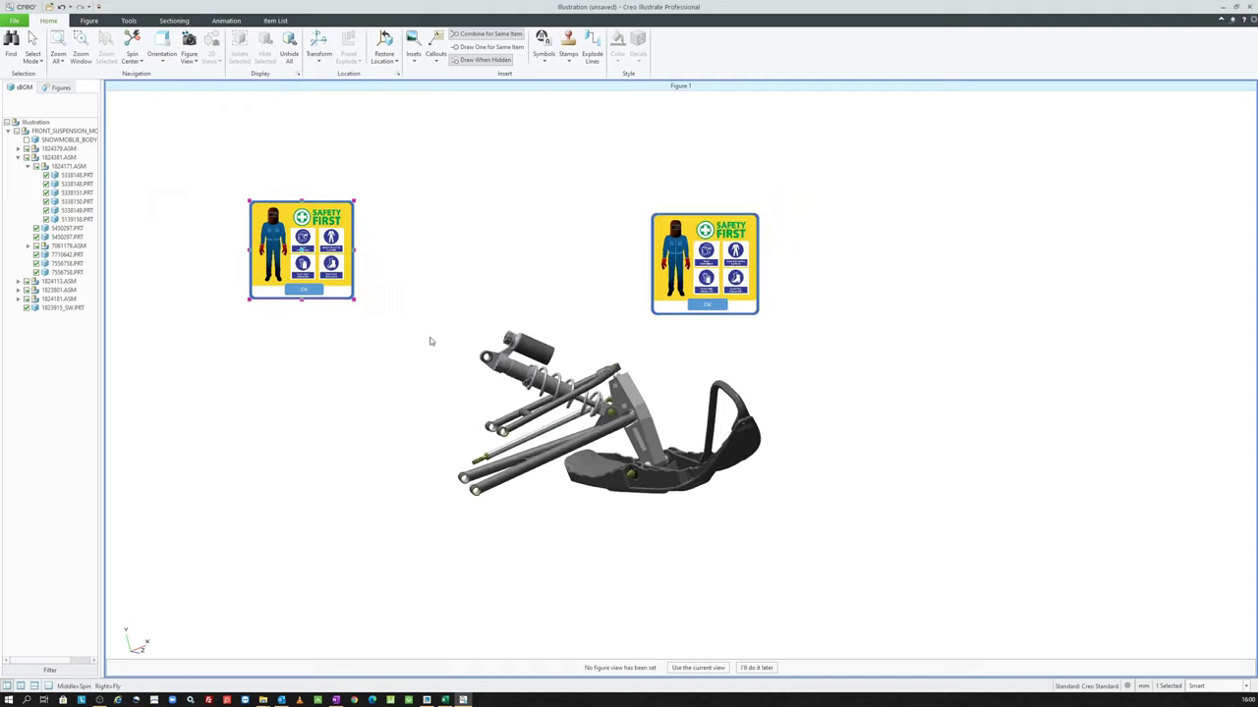
scroll(467, 349, "up", 1)
mouse_move(441, 257)
middle_mouse_down()
mouse_move(540, 364)
mouse_move(488, 298)
middle_mouse_up()
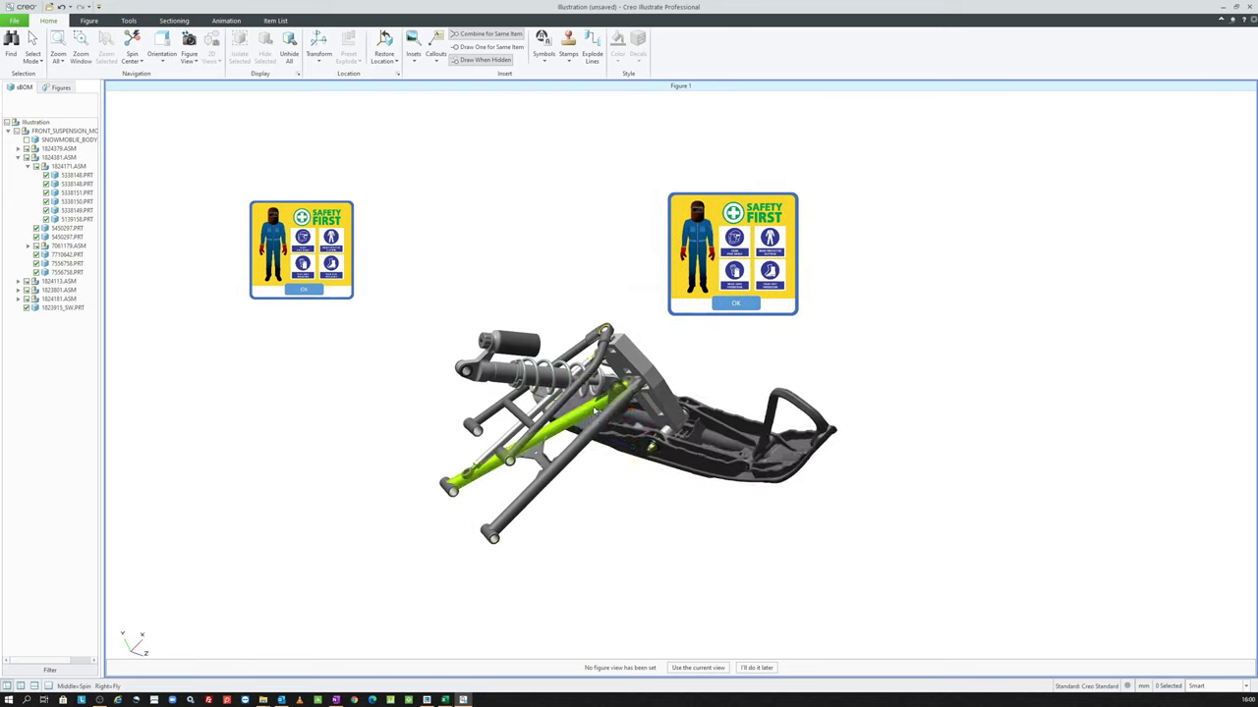
key("Delete")
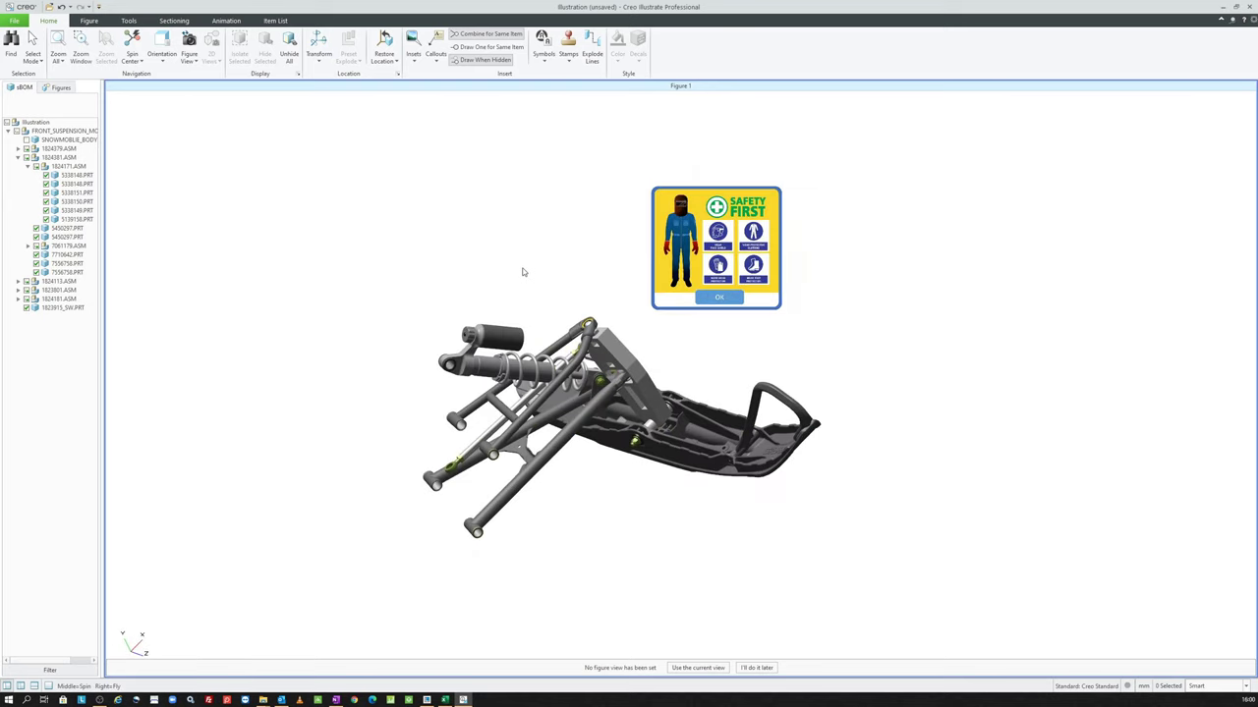
left_click(543, 47)
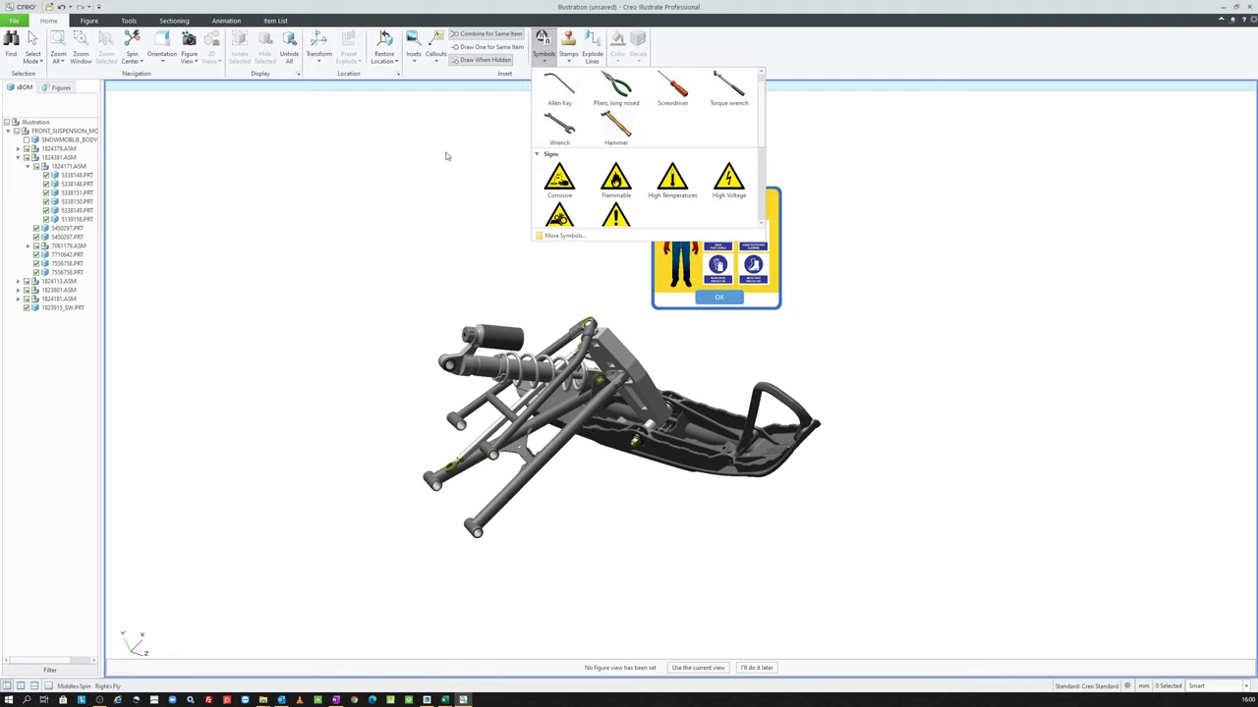
left_click(564, 236)
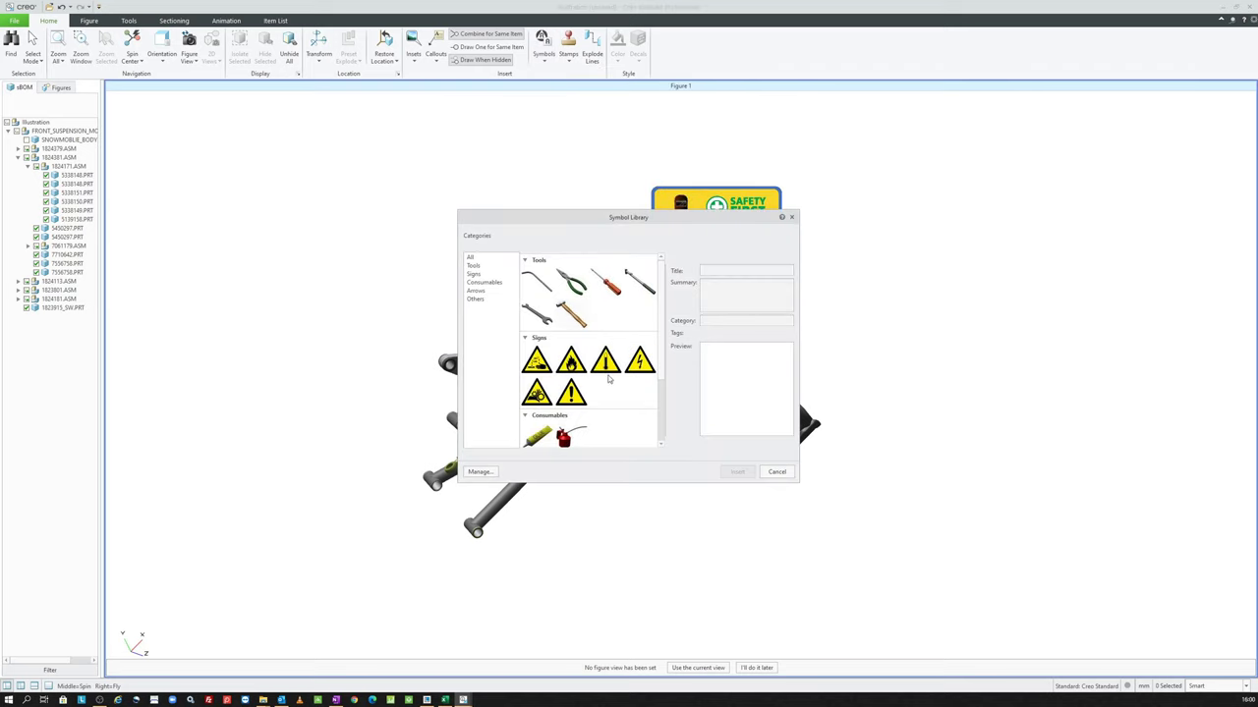
left_click(480, 472)
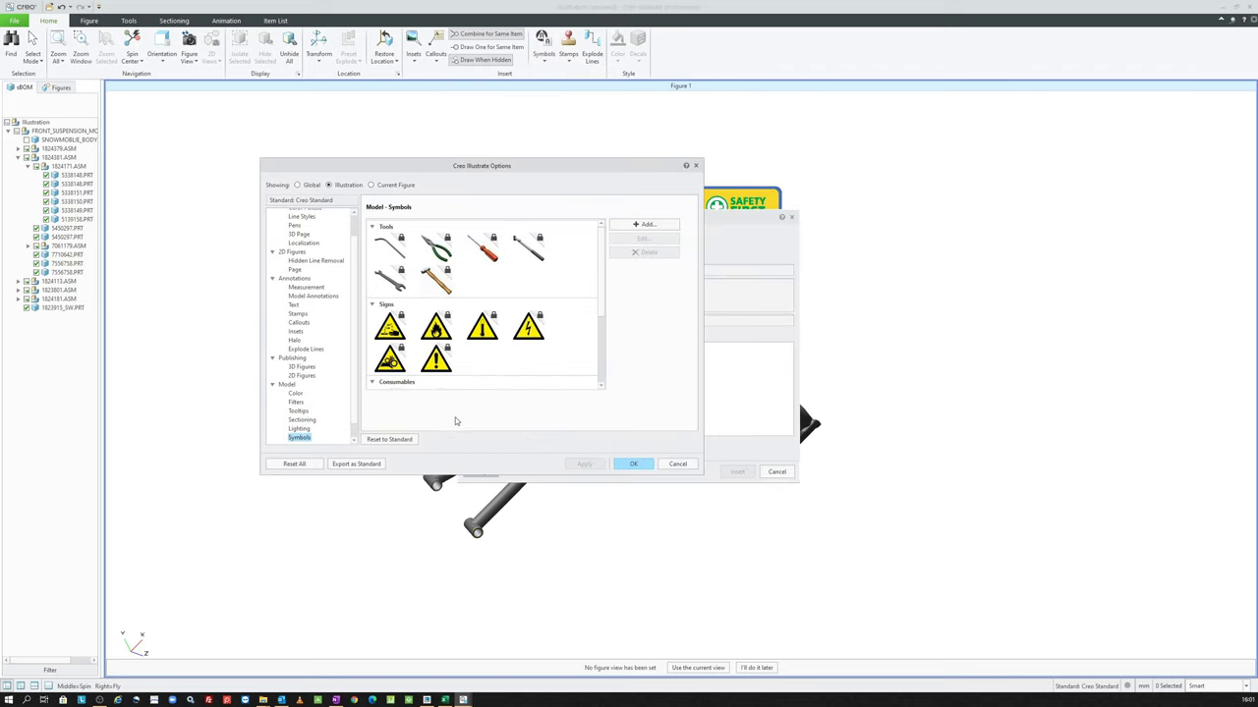
left_click(640, 224)
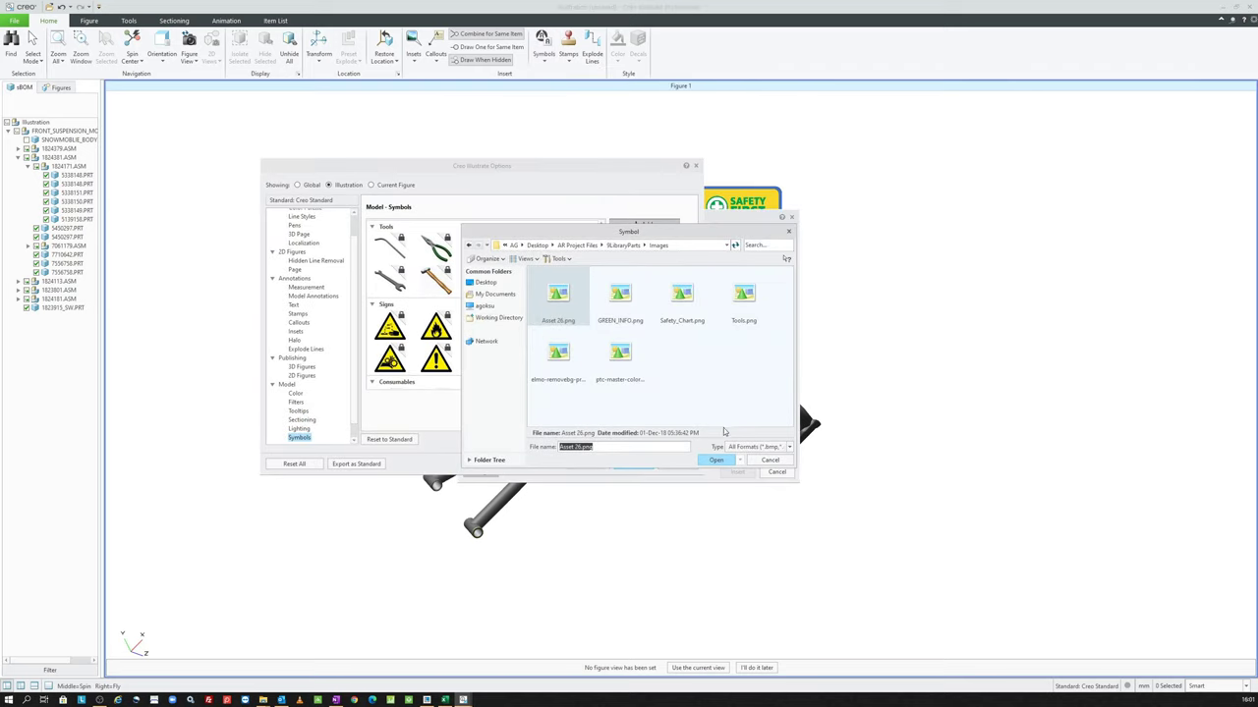
left_click(740, 445)
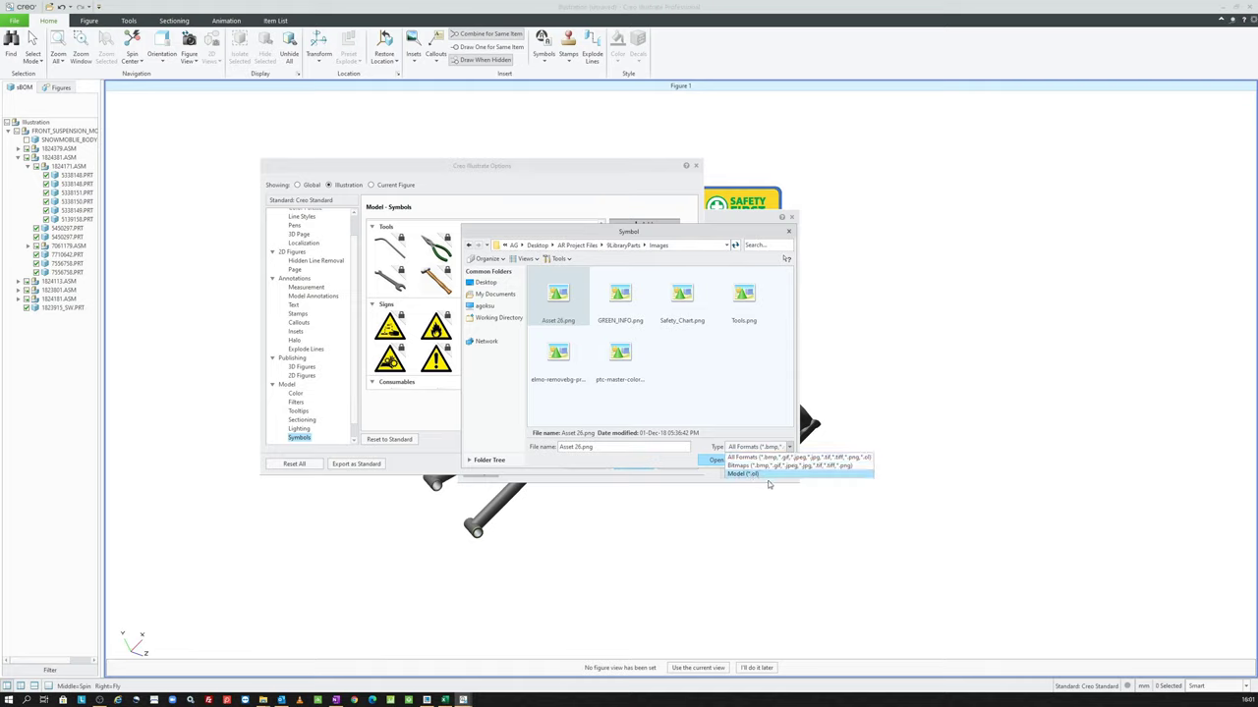
left_click(756, 475)
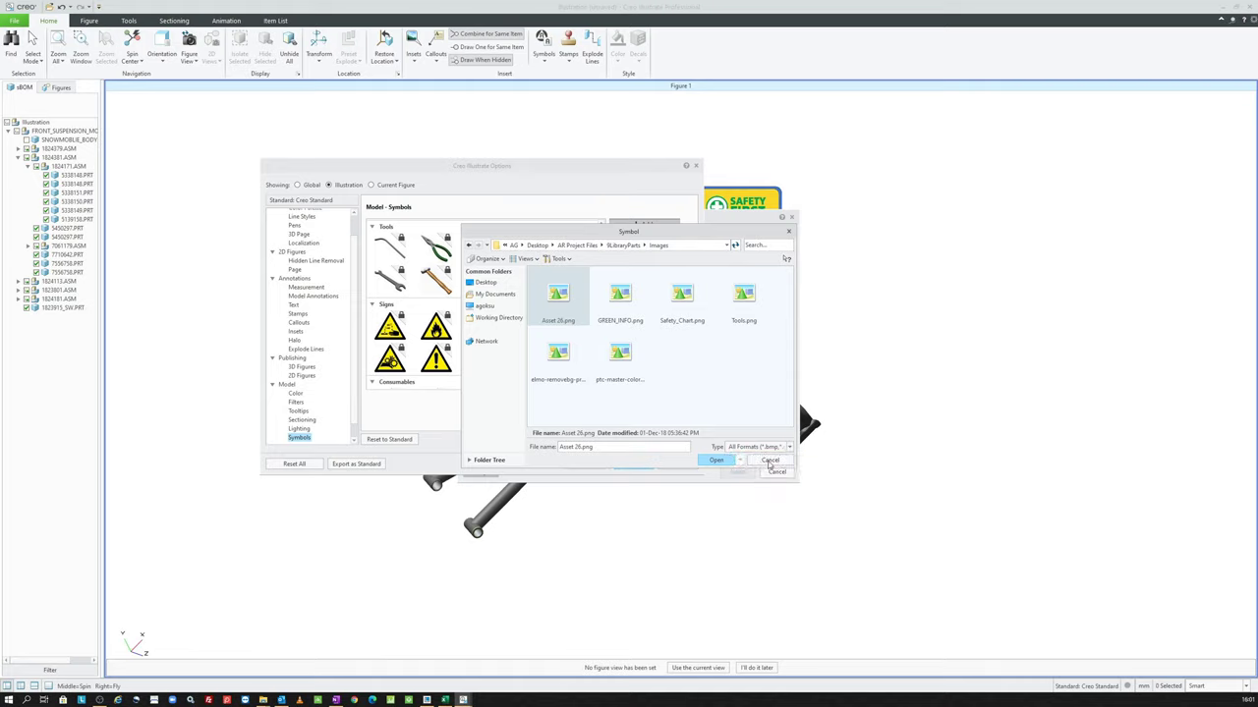
left_click(766, 462)
left_click(634, 464)
left_click(737, 472)
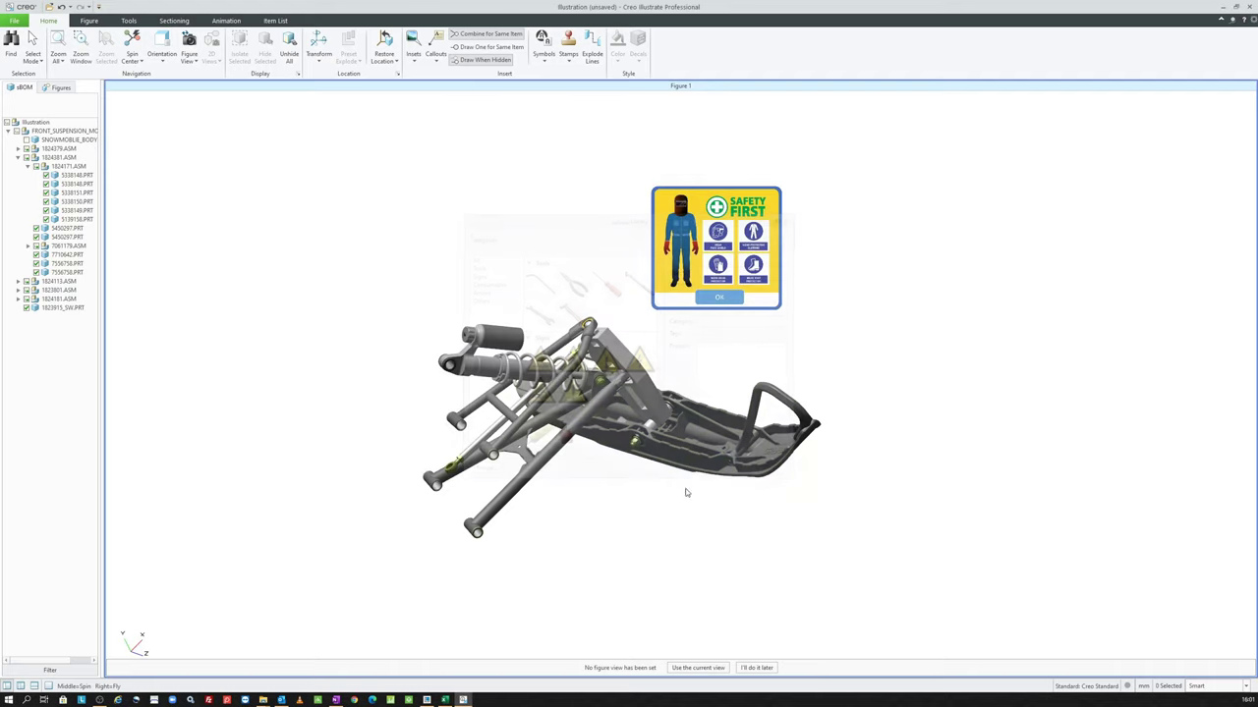
left_click(426, 700)
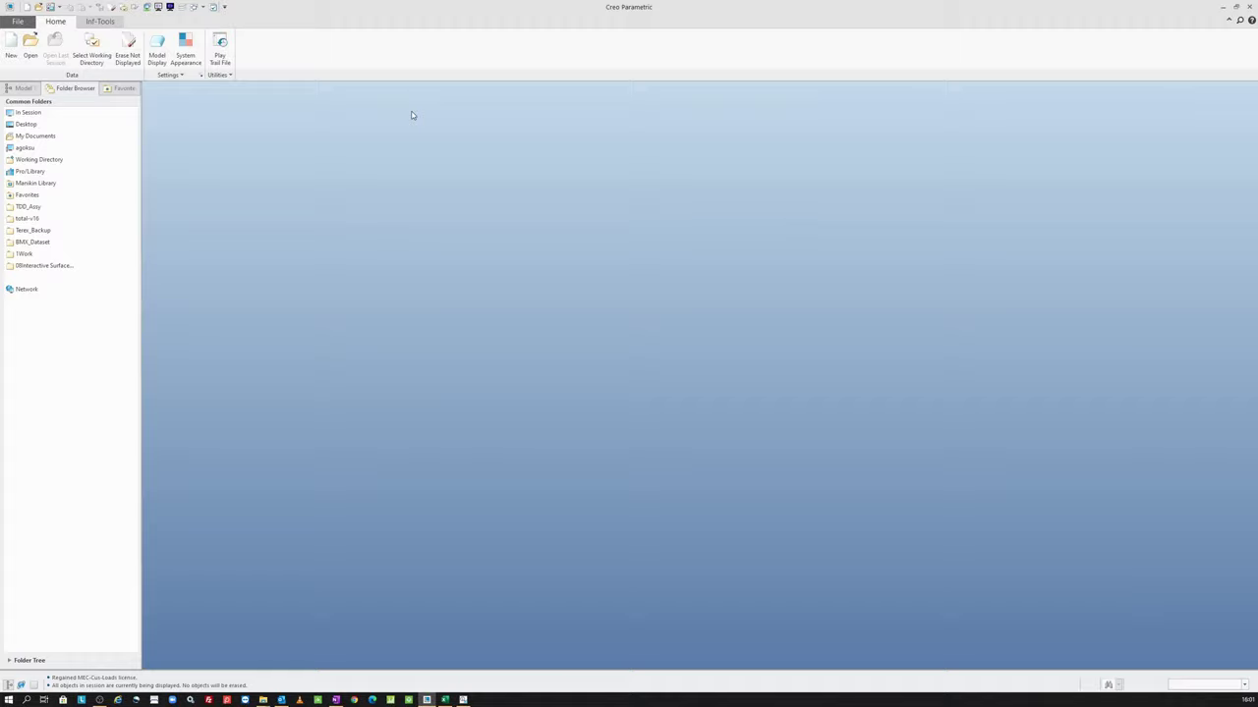
Step: Open caliper.prt from Desktop\Tools, dismiss the loading prompts and tilt the model view
left_click(31, 45)
left_click(470, 280)
left_click(462, 291)
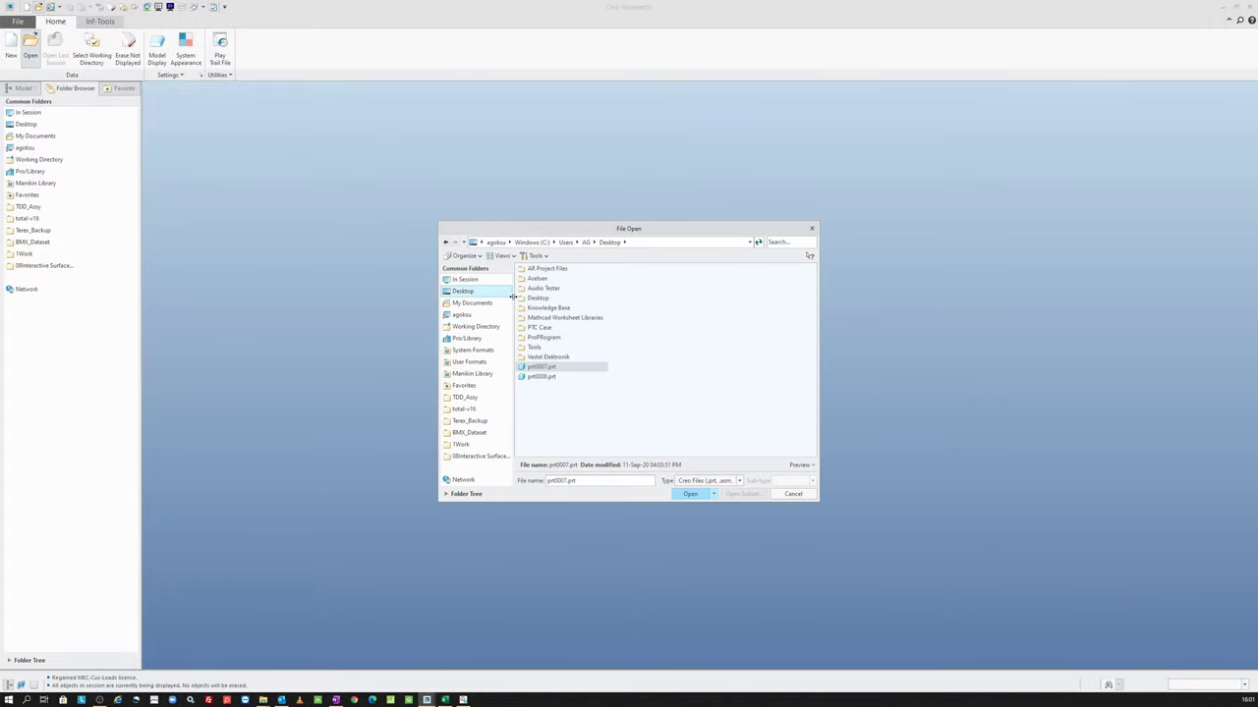
double_click(536, 346)
double_click(539, 298)
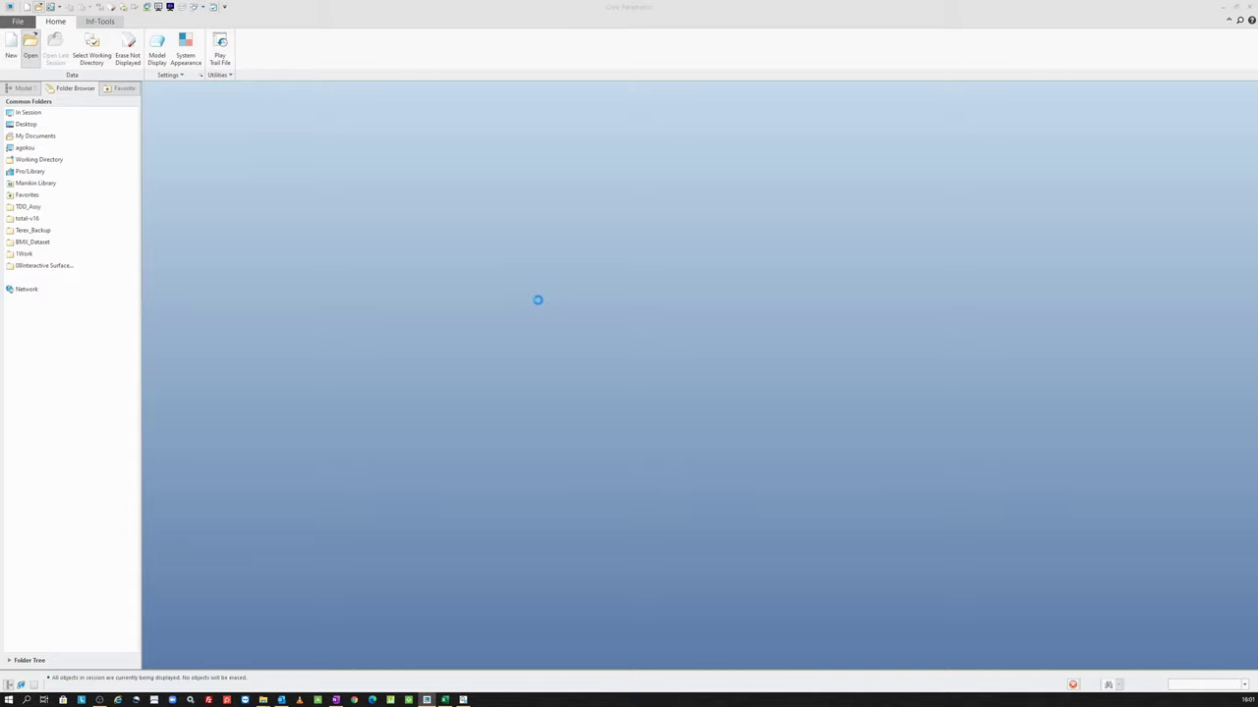
left_click(618, 382)
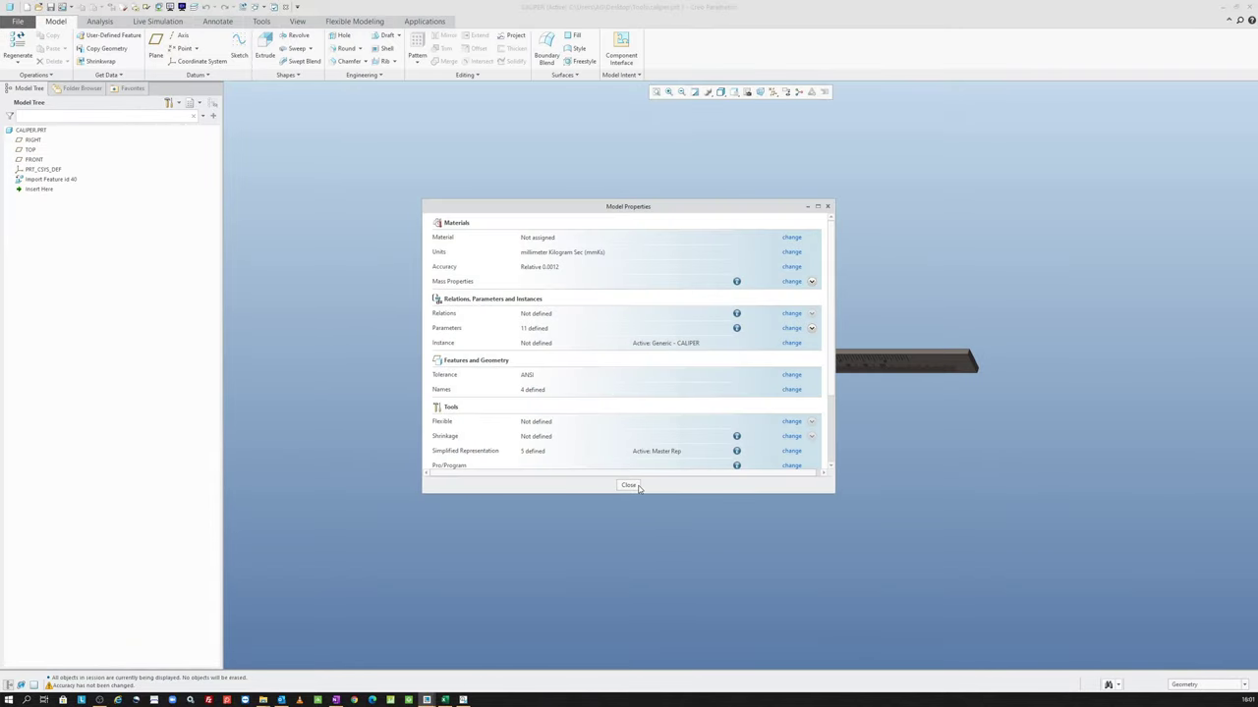
left_click(628, 486)
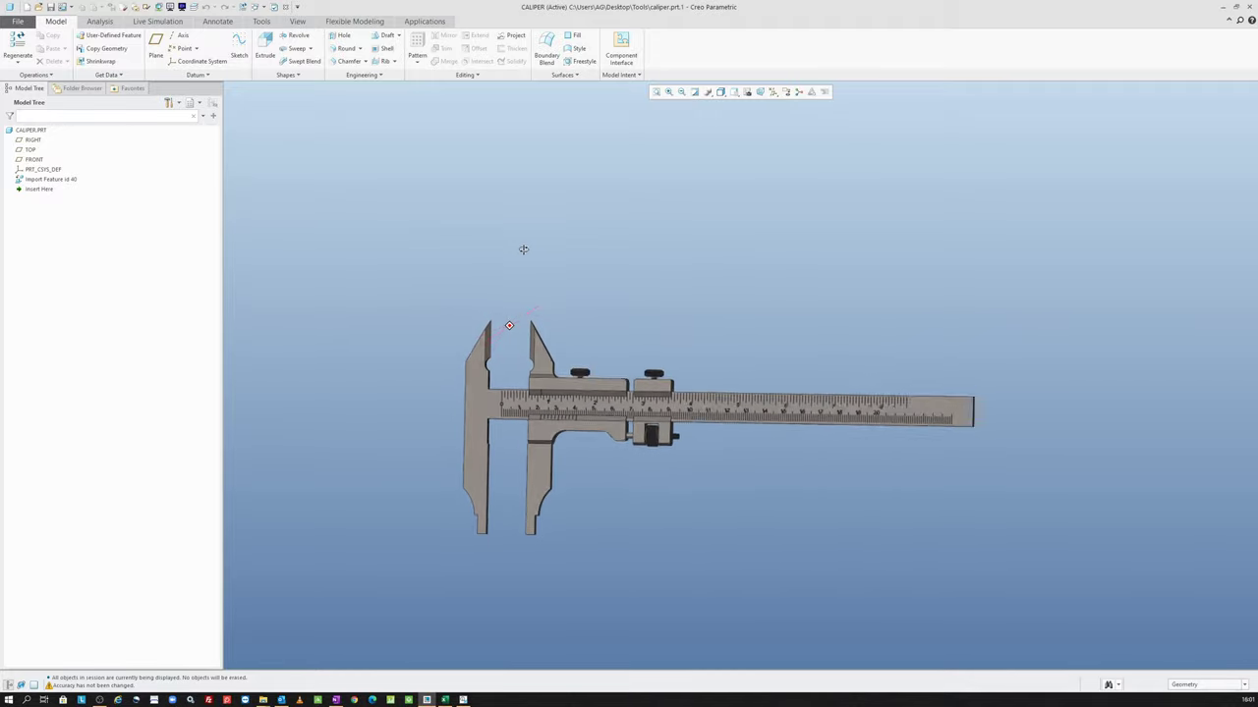
middle_click_drag(548, 315, 603, 264)
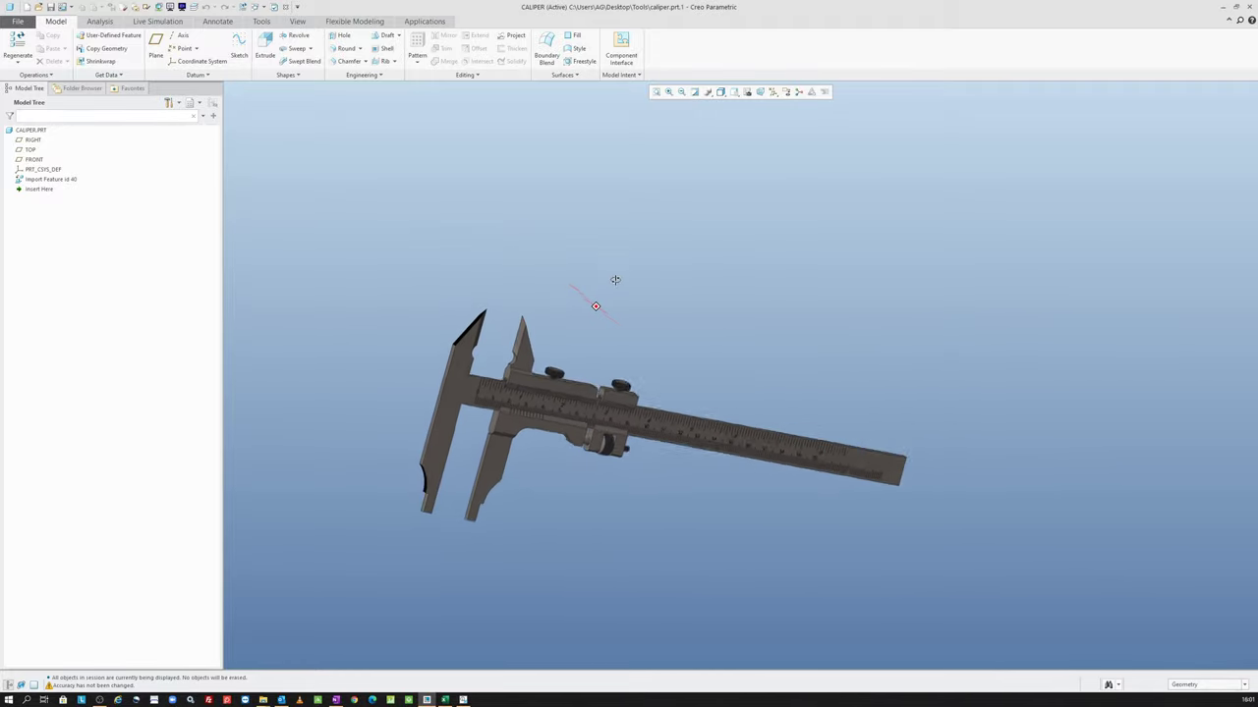
left_click(17, 20)
mouse_move(30, 93)
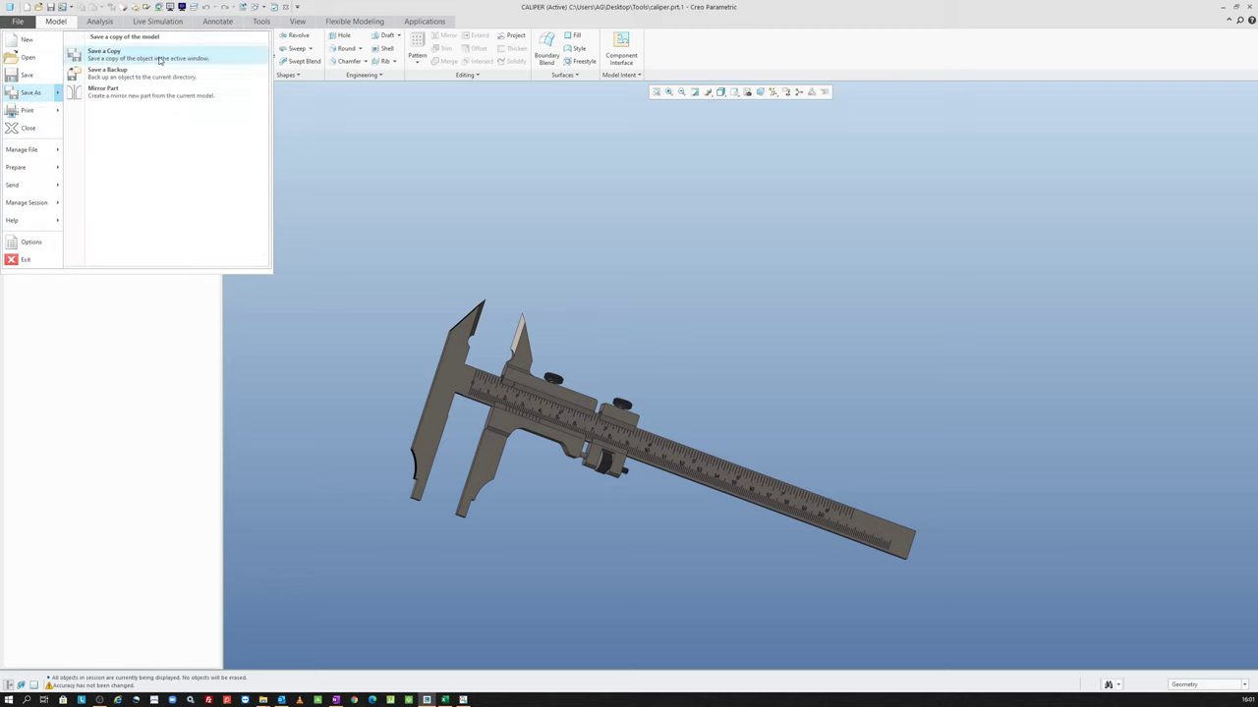
Step: Save a copy of the caliper as Creo View (*.pvs) in AR Project Files\9LibraryParts\Tools
left_click(160, 60)
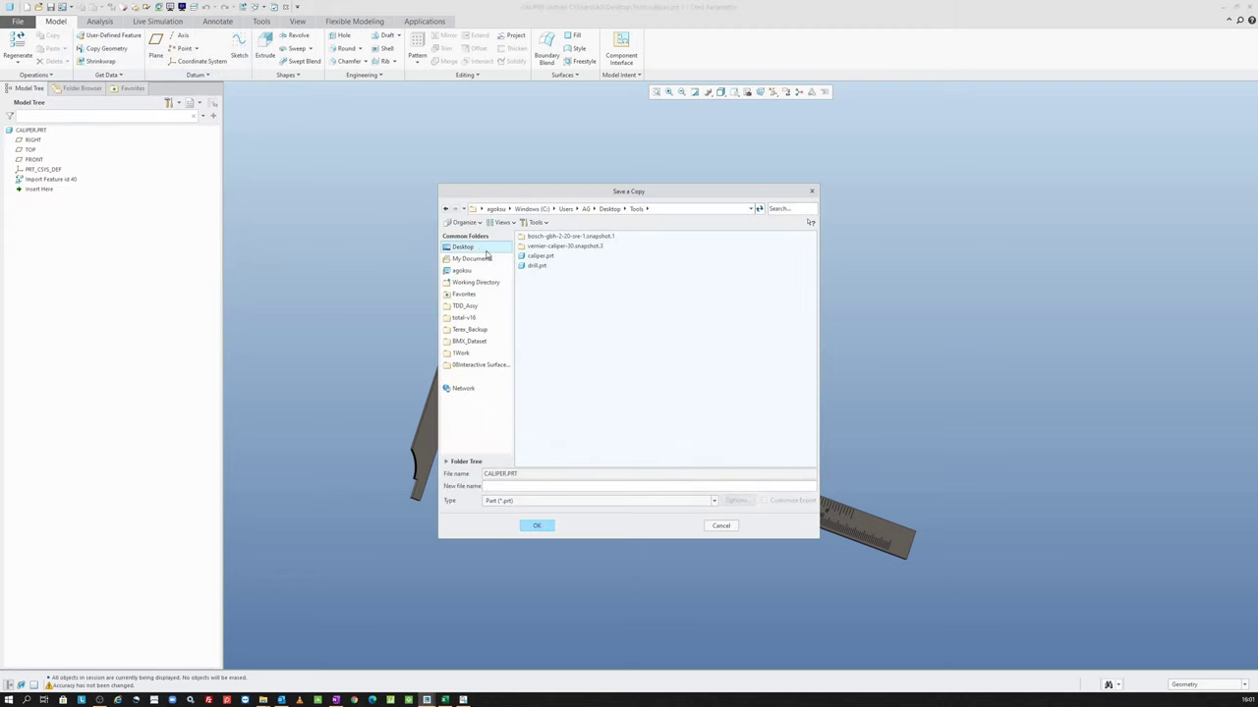
left_click(485, 251)
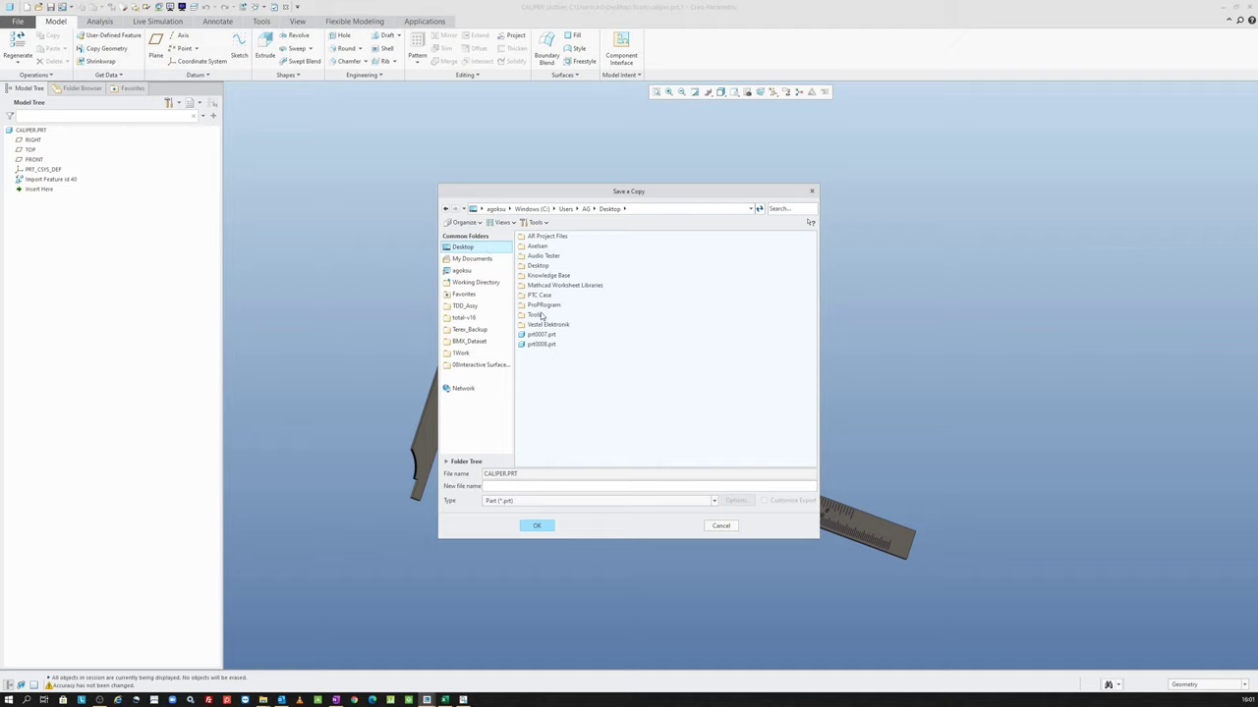
double_click(536, 237)
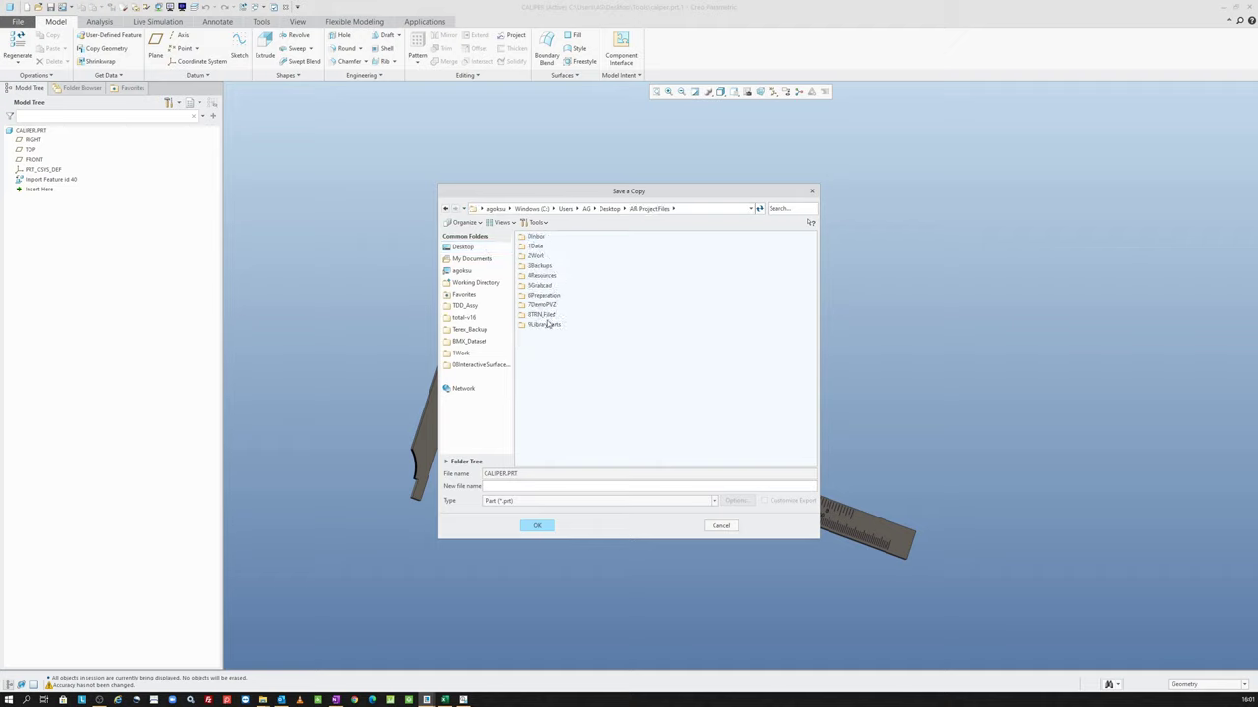
double_click(538, 325)
double_click(534, 247)
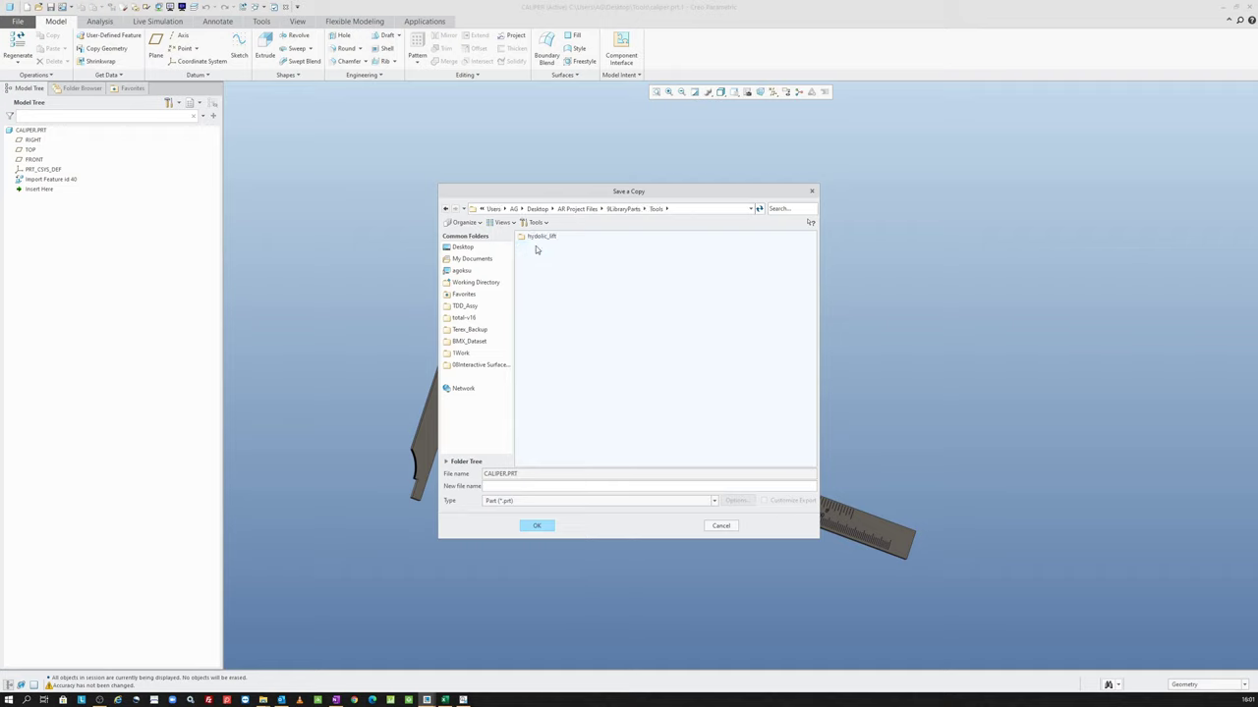
left_click(558, 501)
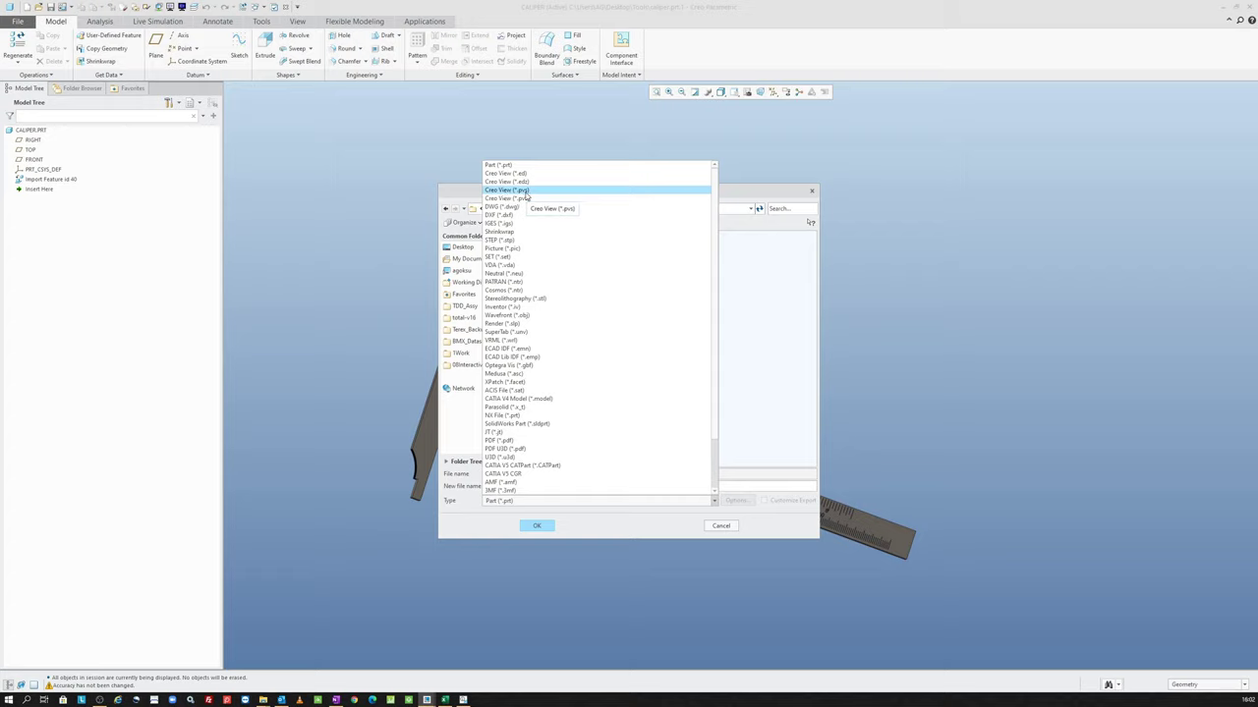
left_click(527, 191)
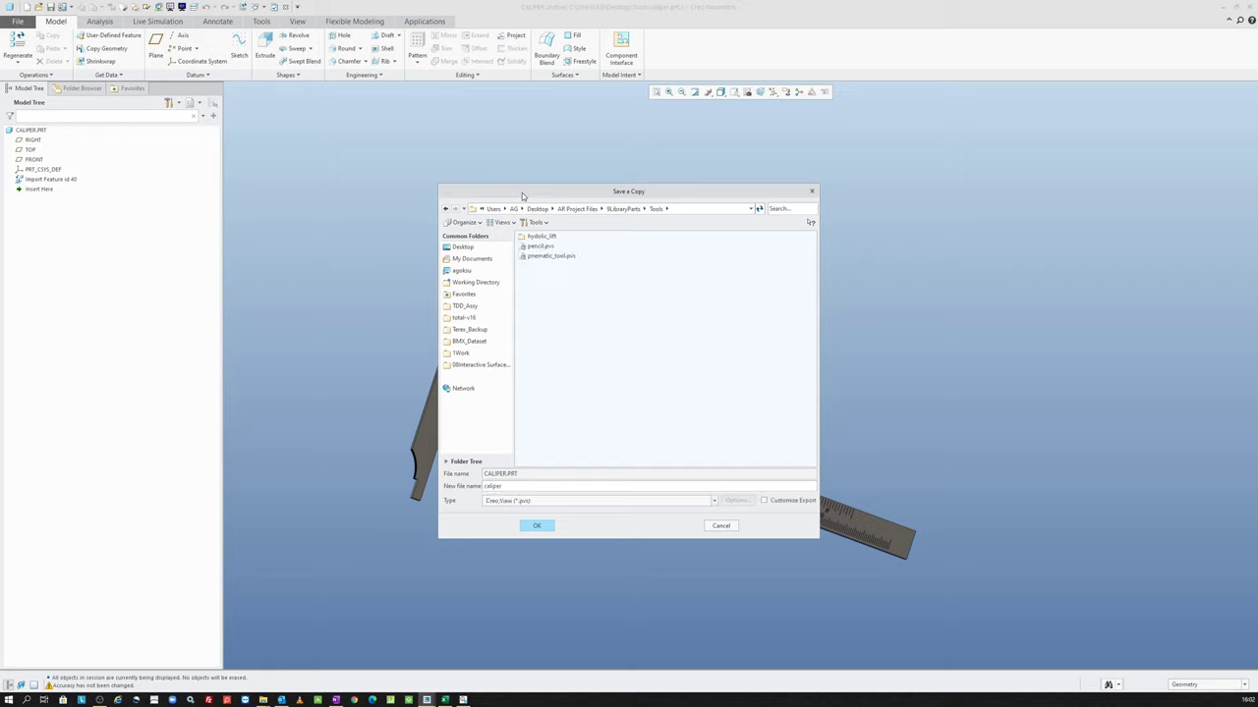
left_click(538, 526)
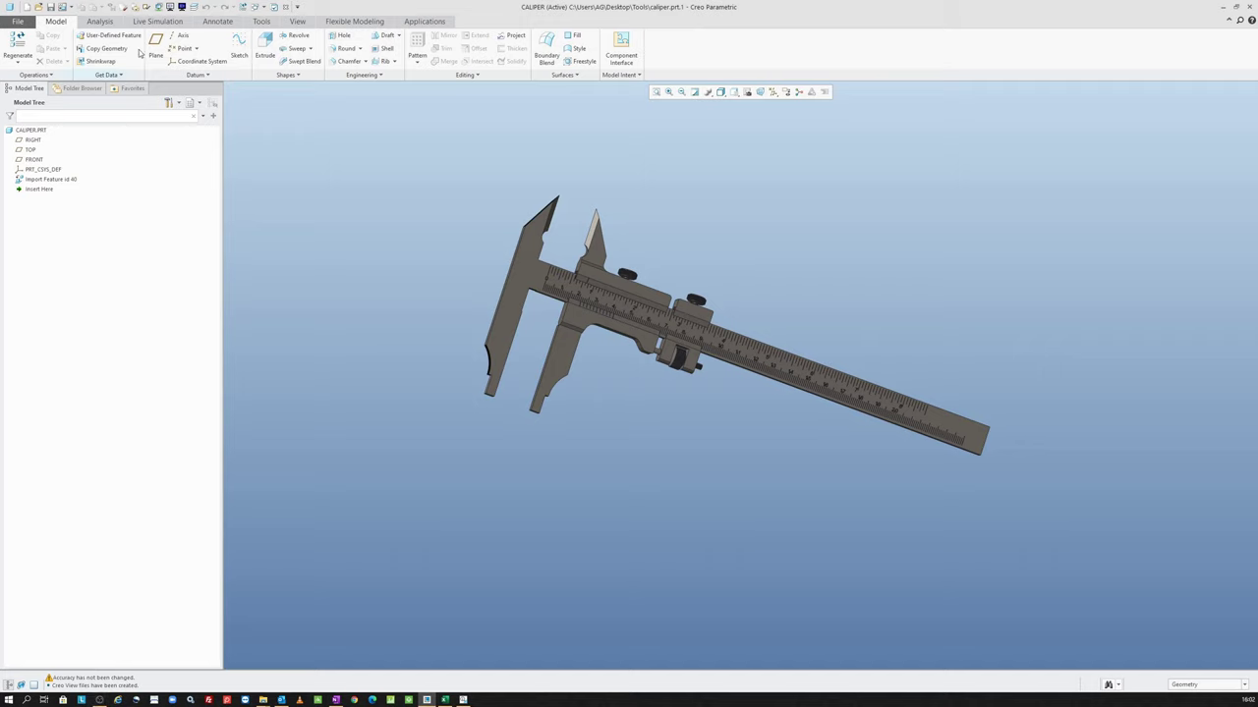
Step: Open drill.prt from the Desktop Tools folder
left_click(46, 6)
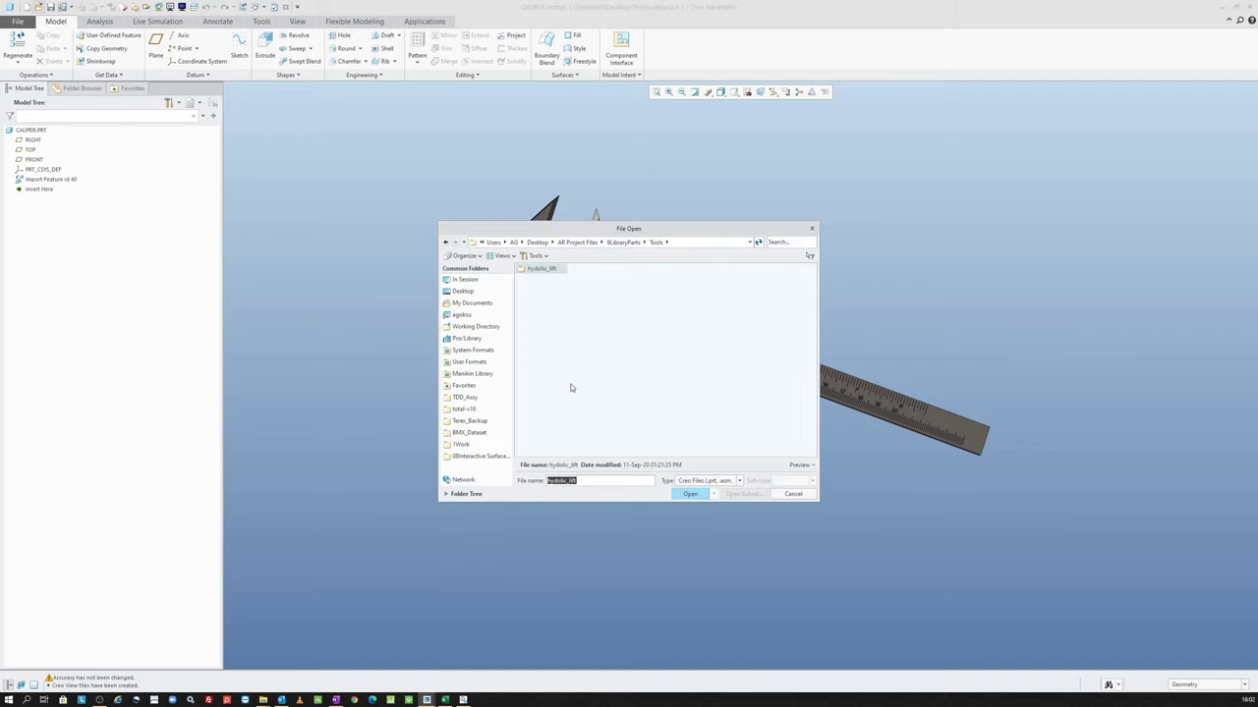
left_click(462, 292)
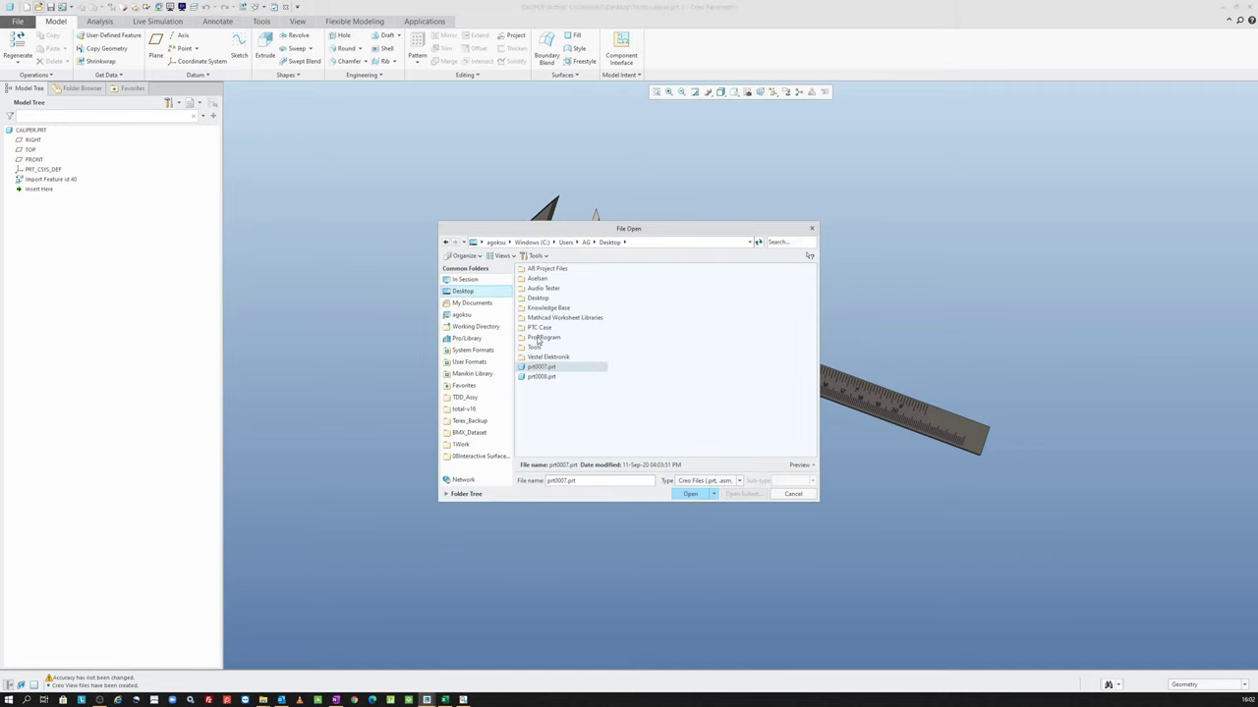
double_click(534, 349)
double_click(542, 300)
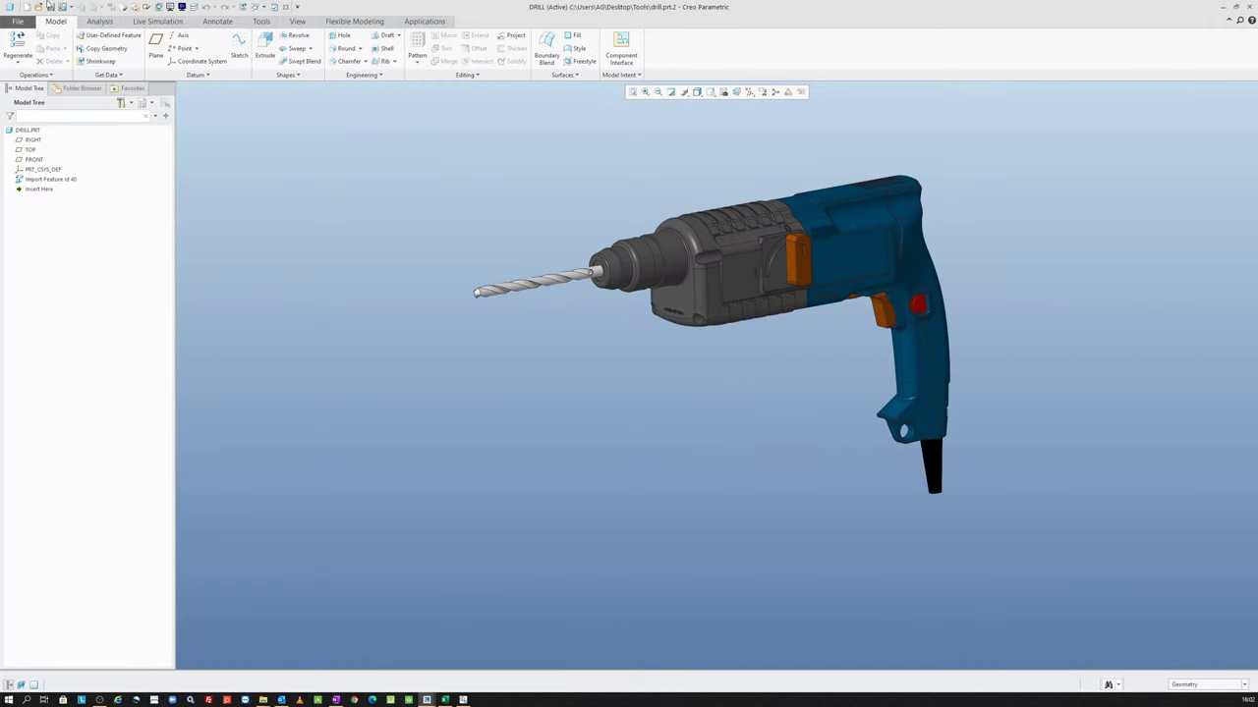
Step: Save a copy of the drill as Creo View (*.pvs) in AR Project Files\9LibraryParts\Tools
left_click(18, 21)
mouse_move(30, 92)
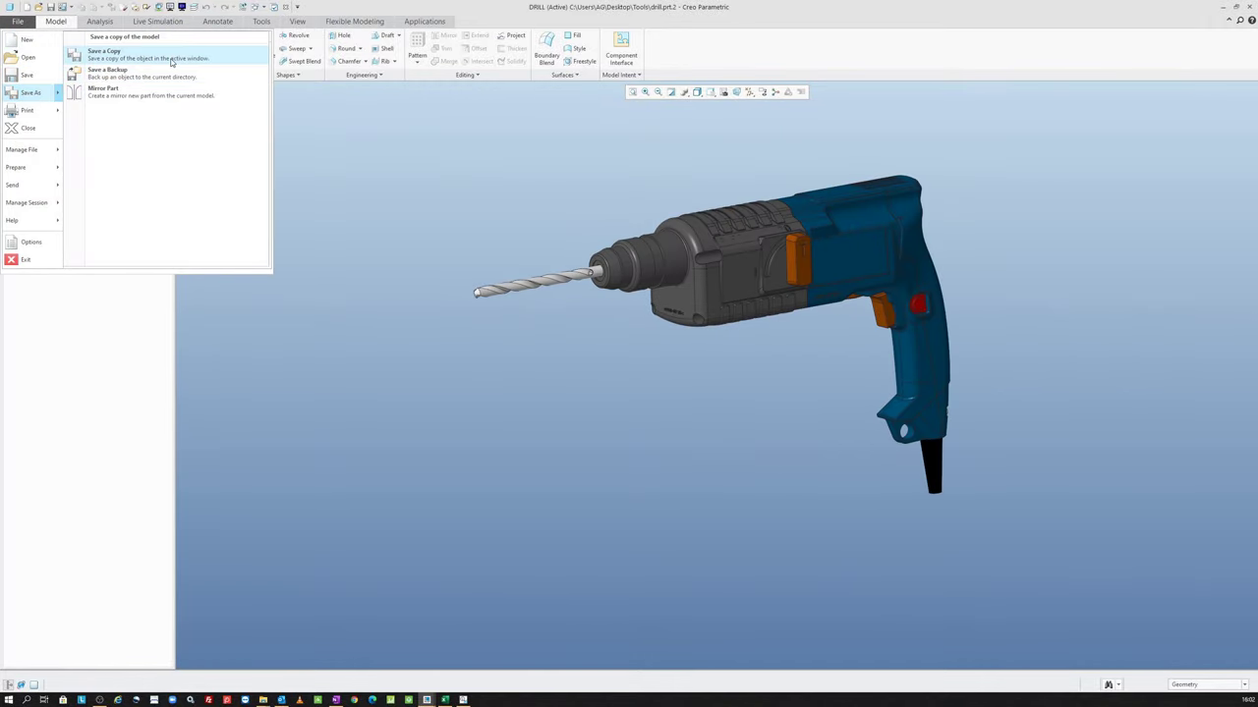
left_click(171, 62)
left_click(563, 500)
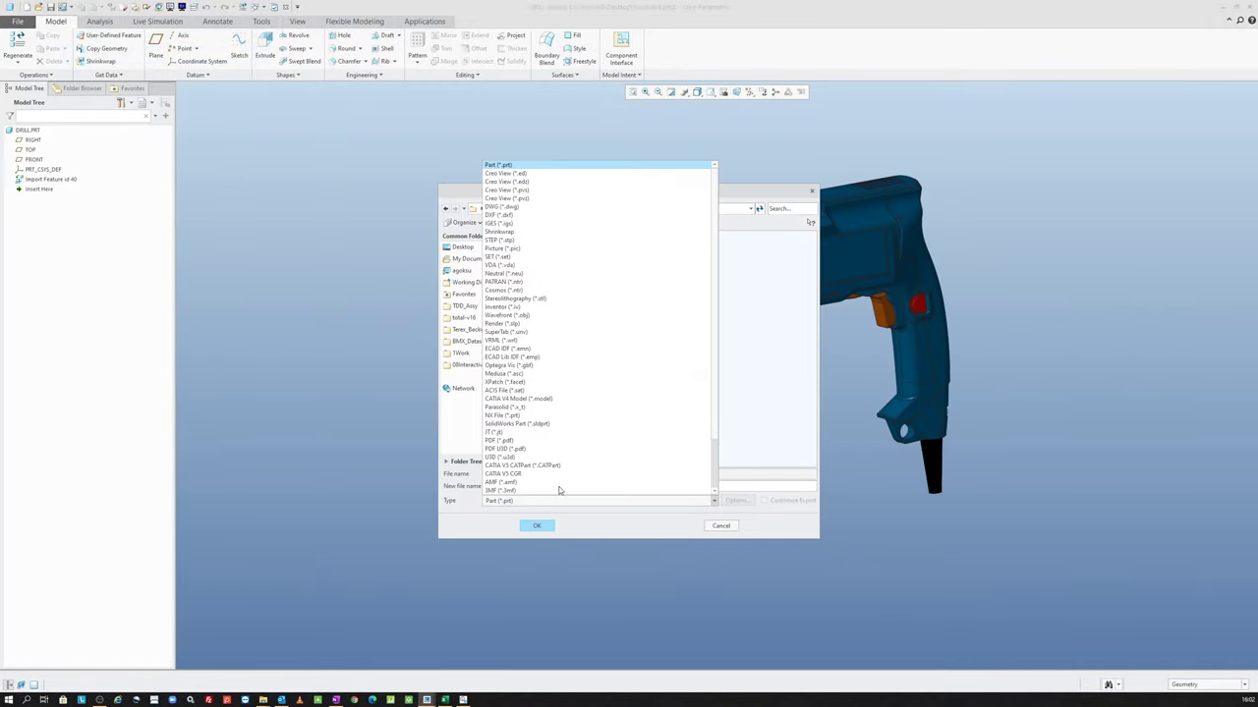
left_click(538, 189)
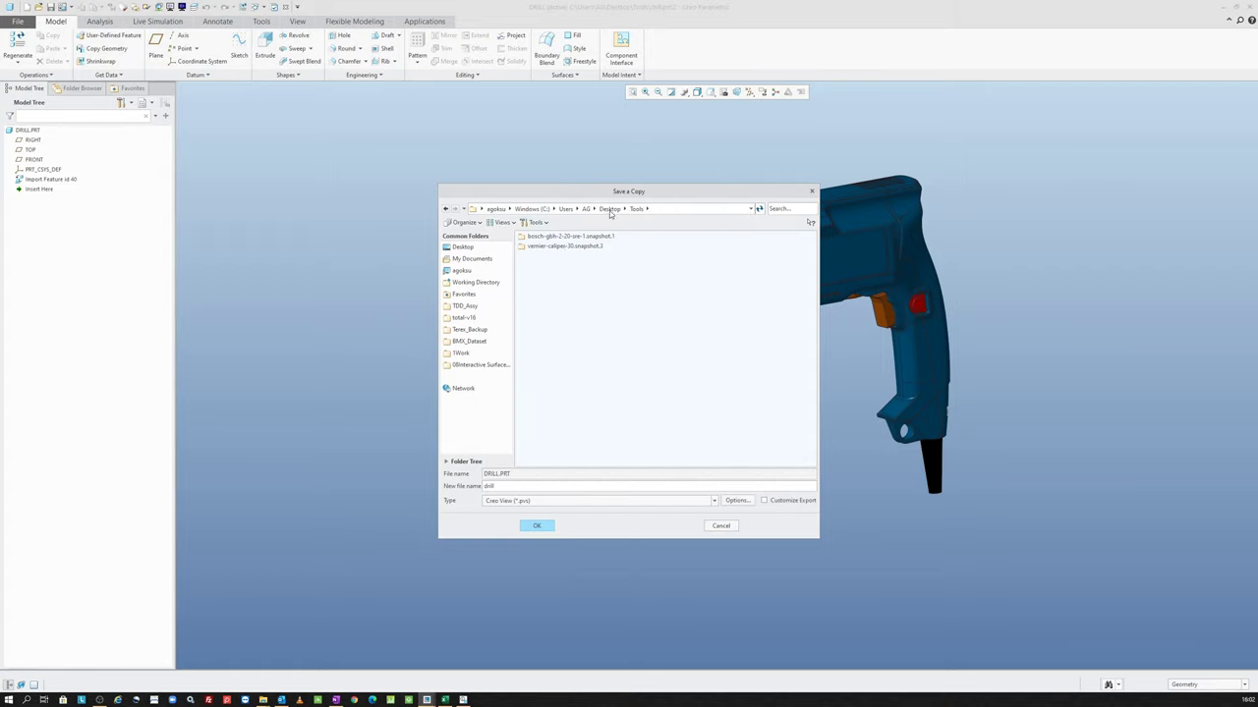
left_click(610, 210)
double_click(538, 241)
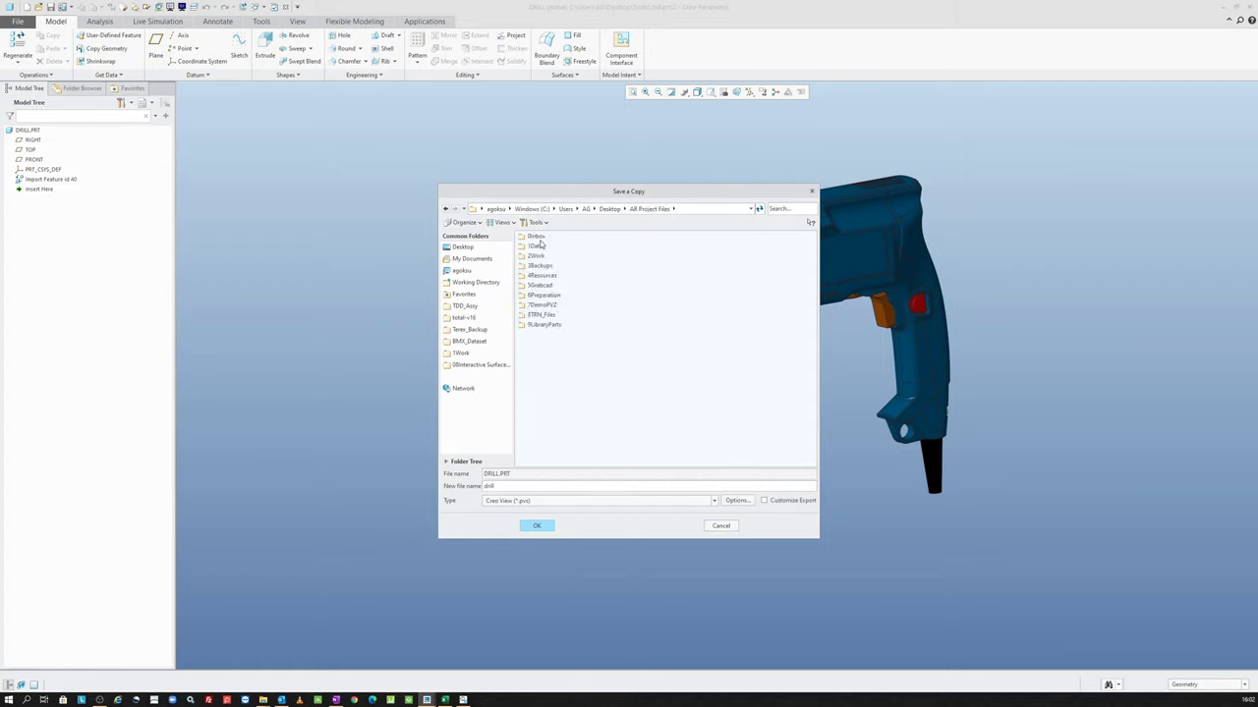
double_click(540, 325)
double_click(538, 255)
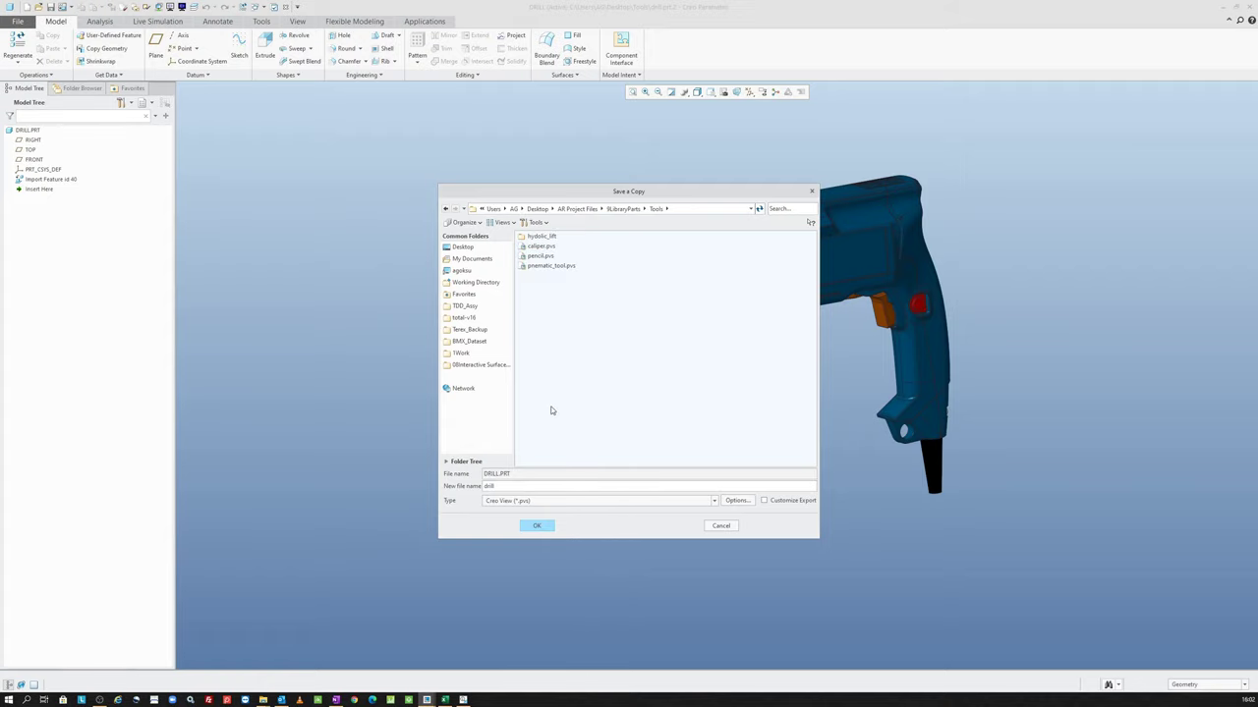
left_click(538, 526)
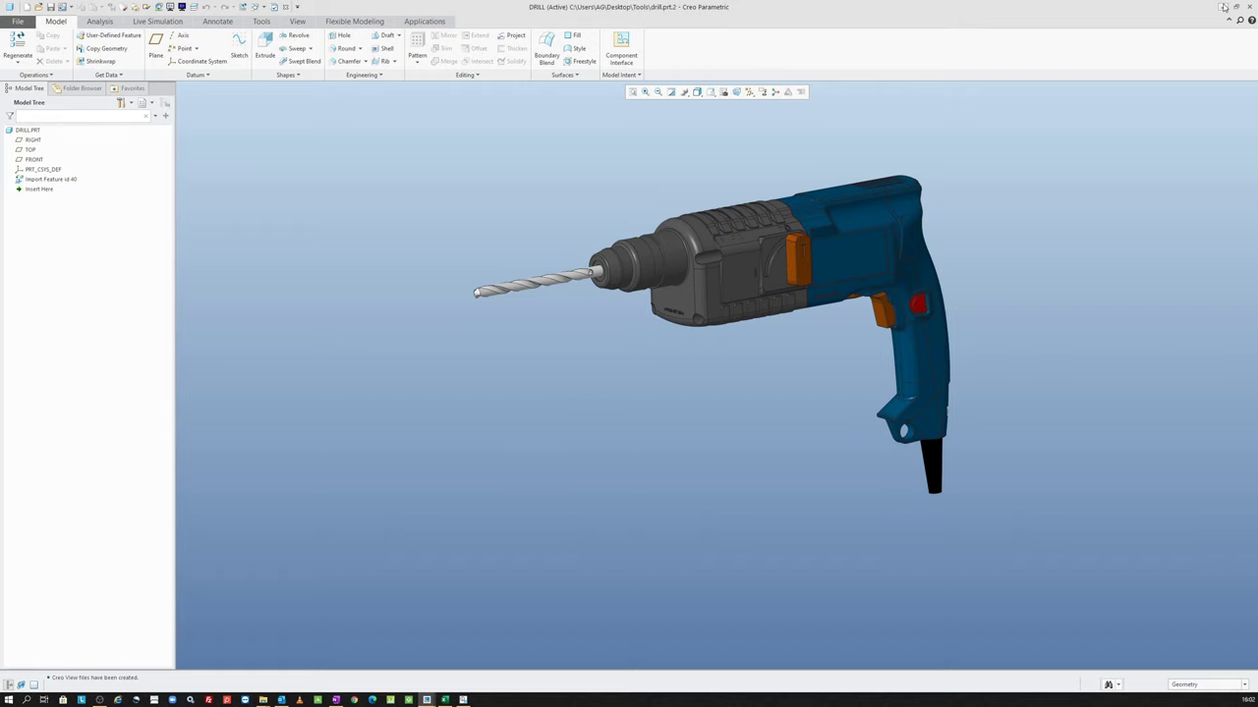
Step: Browse File Explorer to AR Project Files\9LibraryParts\Tools and select the exported drill files
left_click(1222, 7)
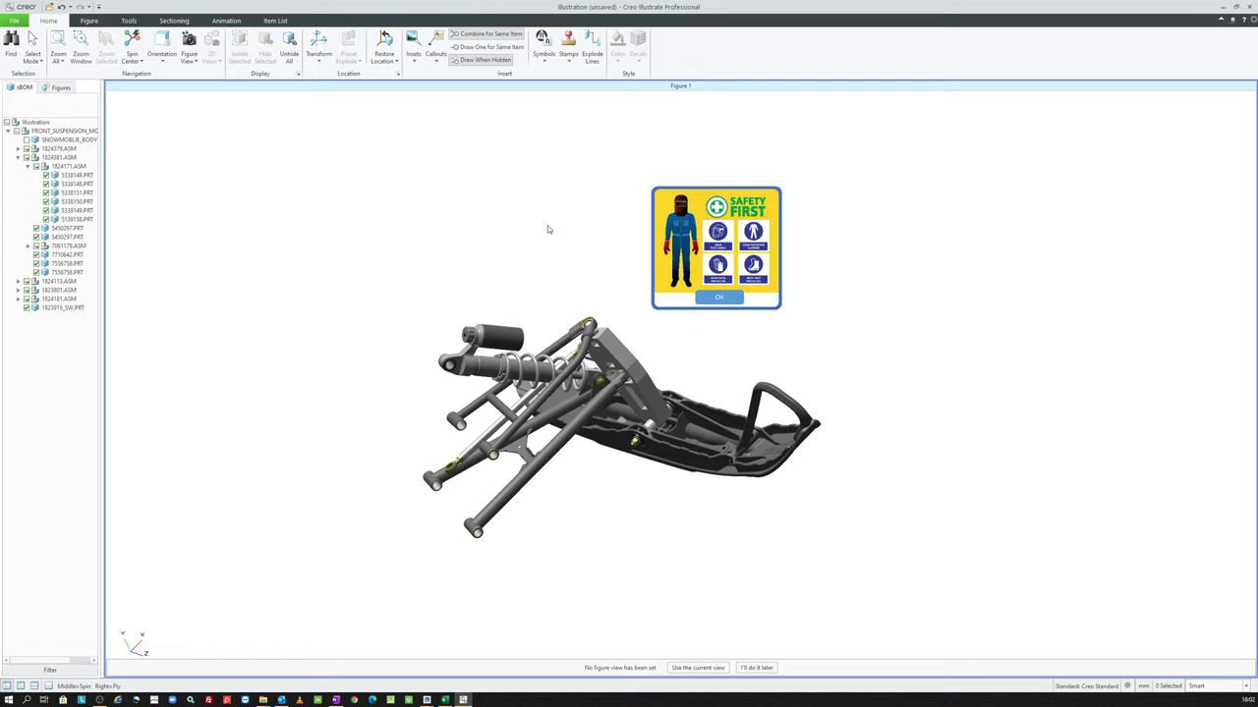
left_click(262, 700)
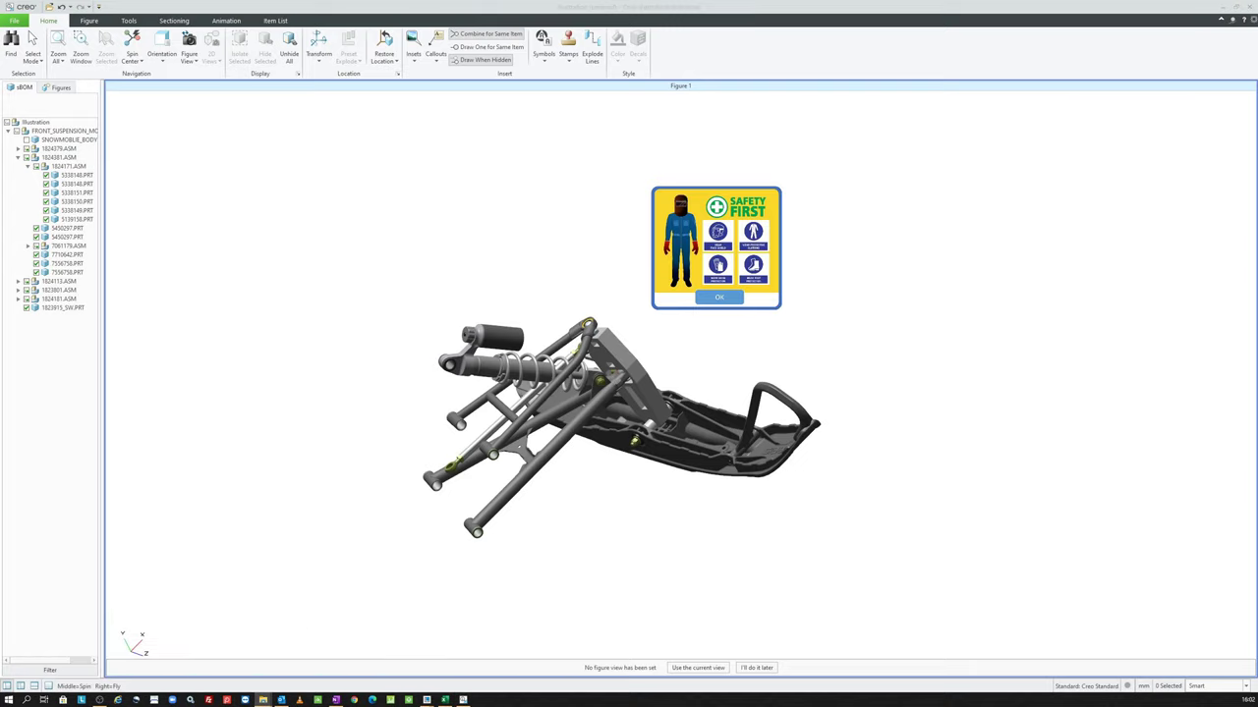
left_click(262, 700)
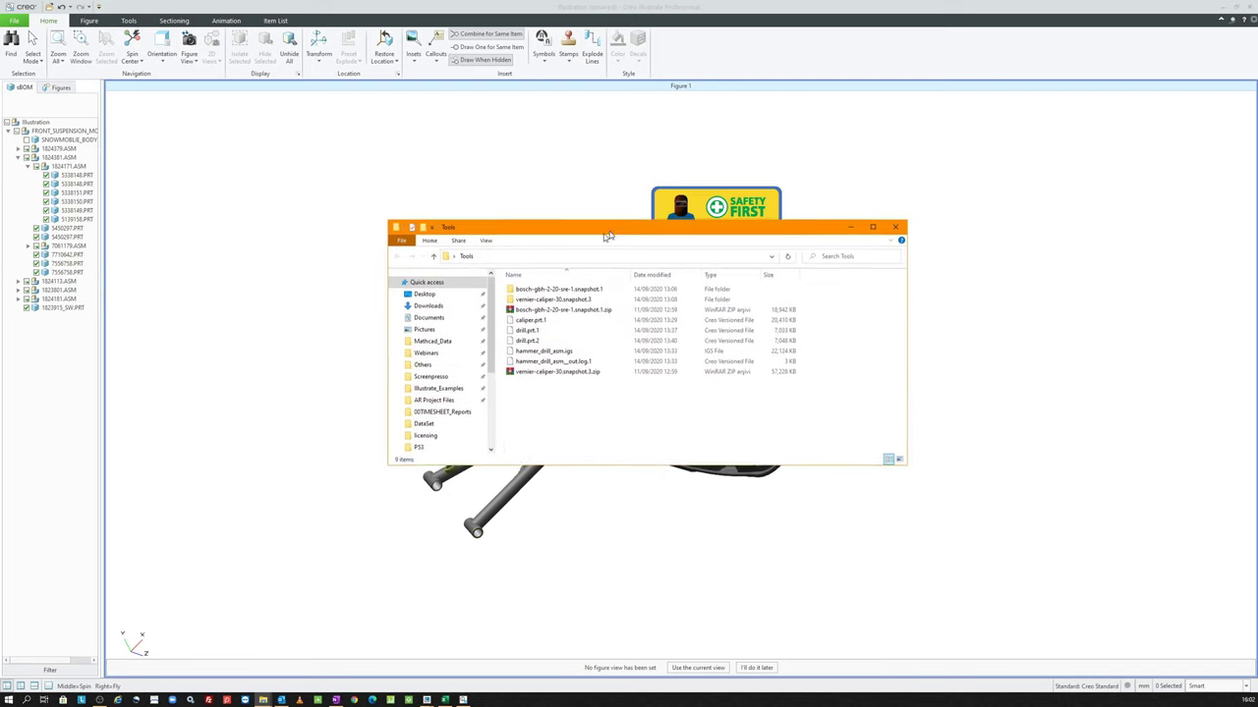
left_click(411, 296)
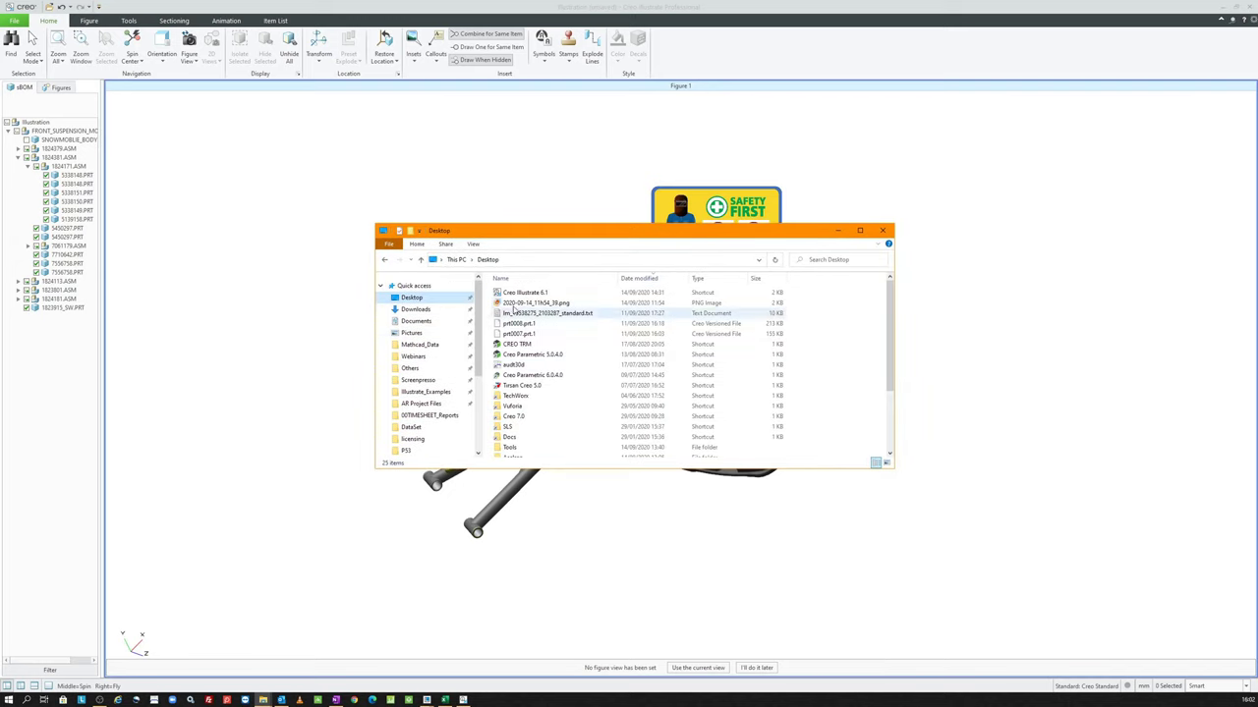
scroll(538, 401, "down", 3)
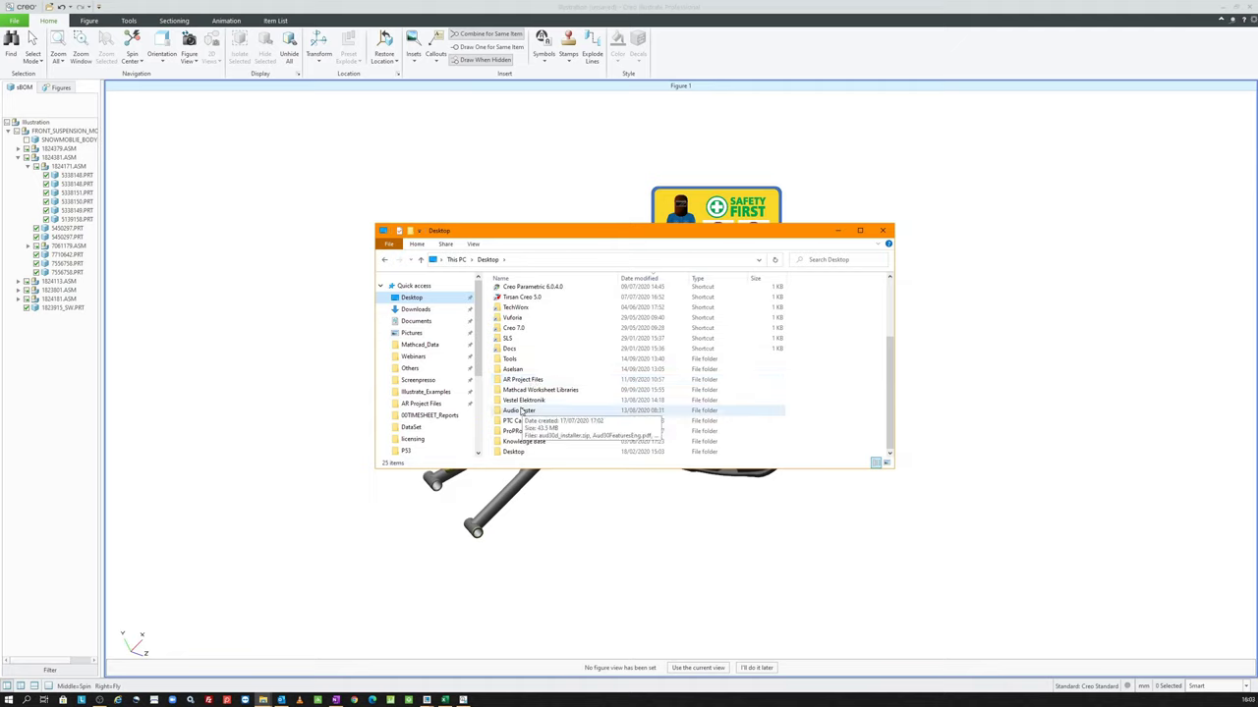
double_click(530, 379)
double_click(520, 385)
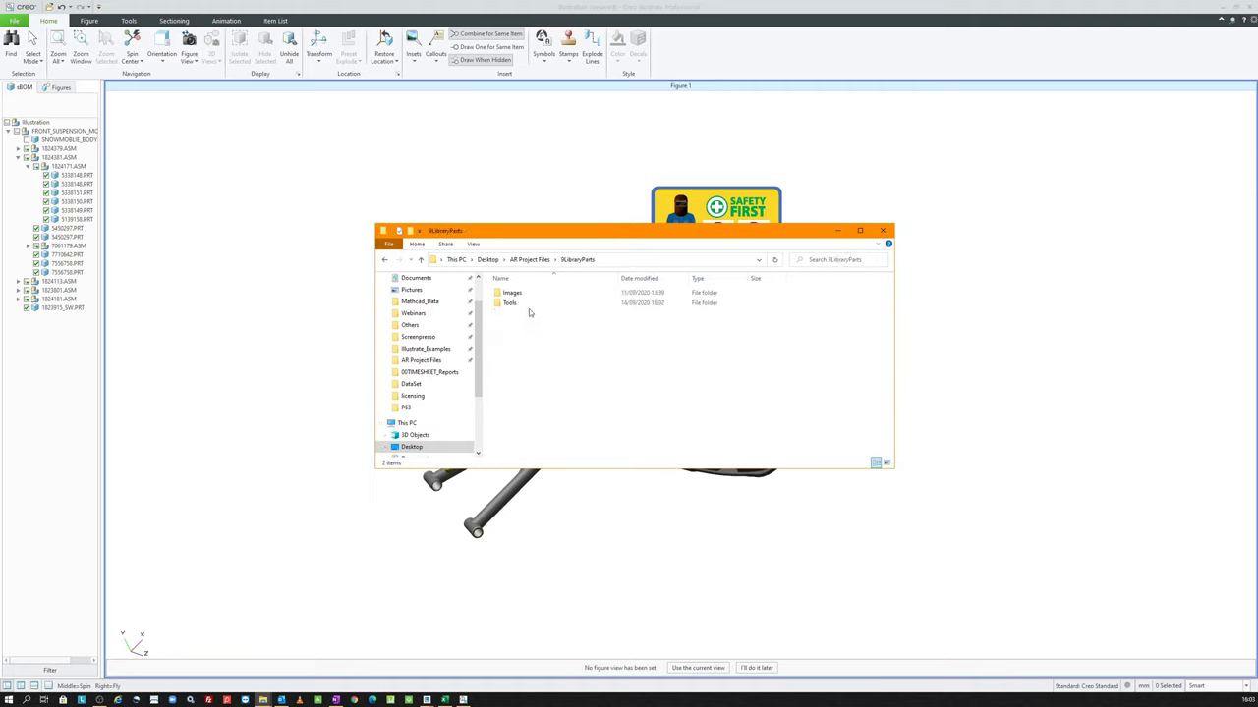
double_click(518, 294)
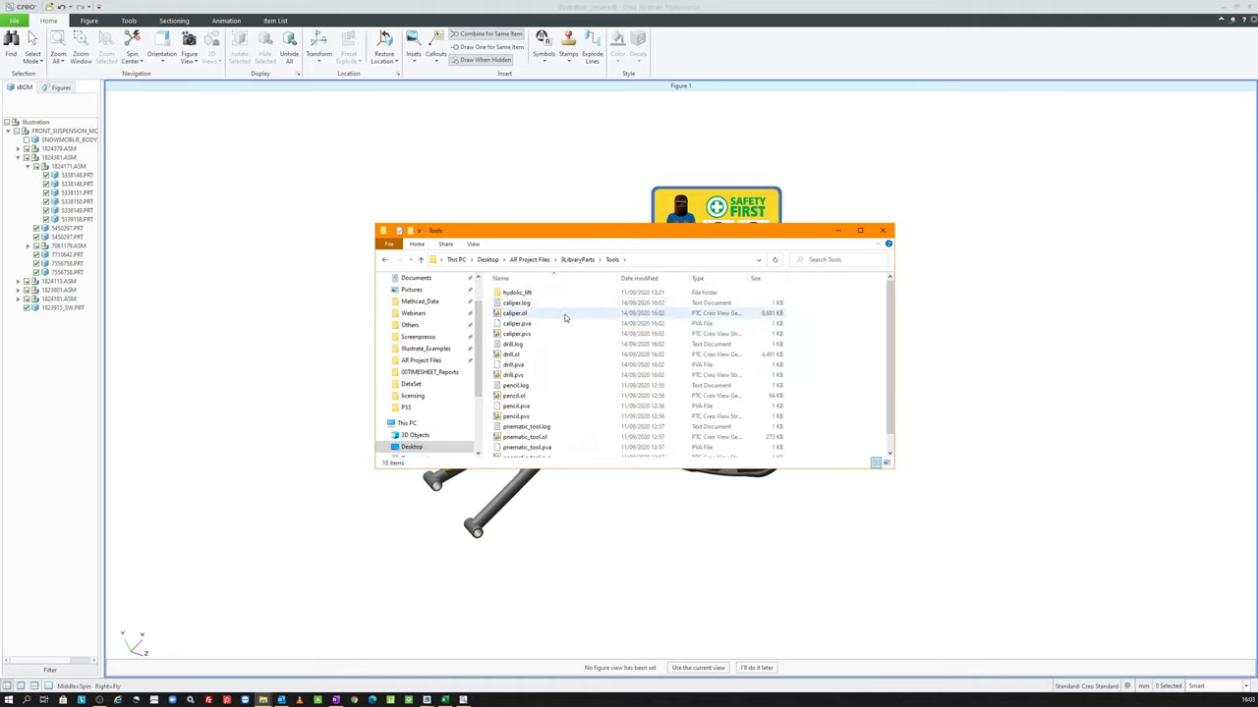
left_click(528, 375)
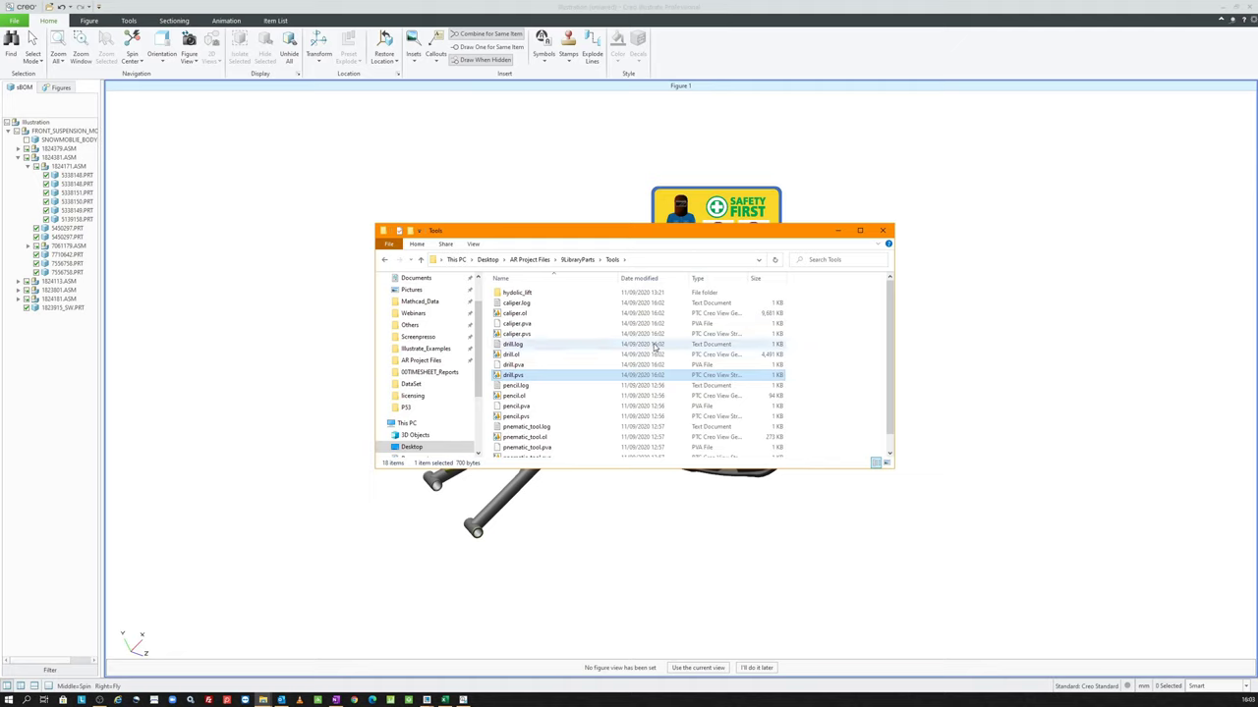
left_click(609, 349, "shift")
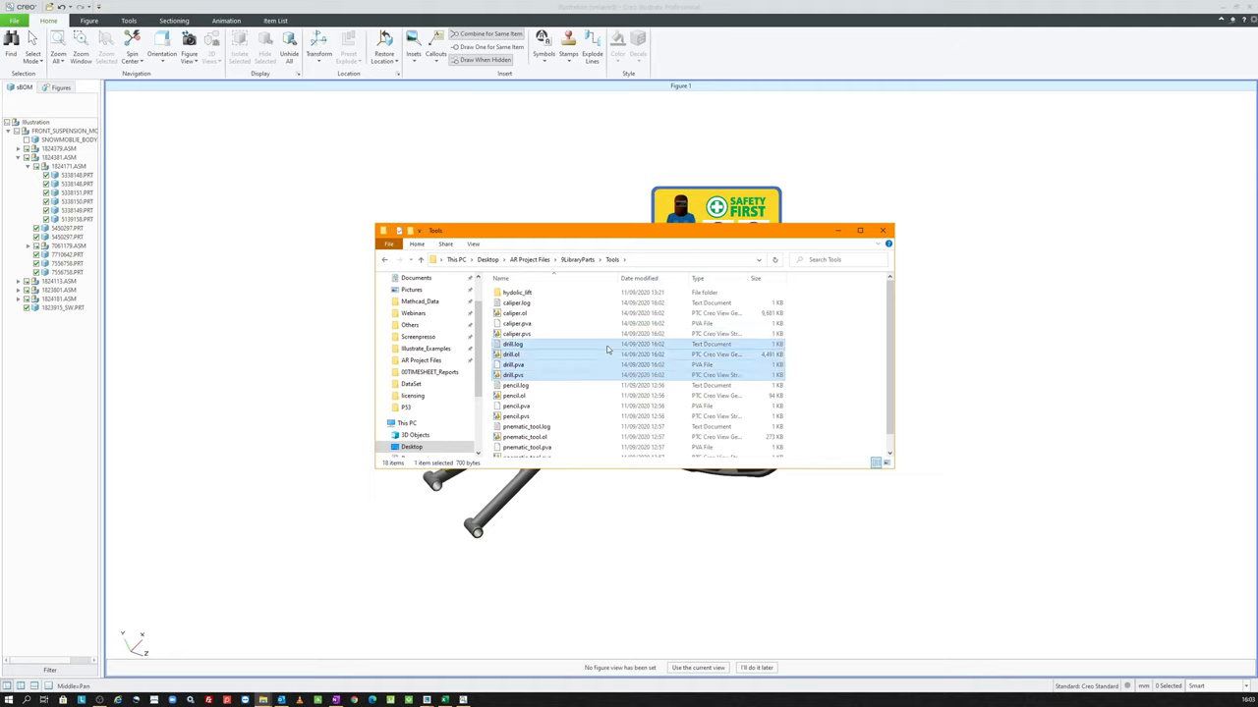
left_click(510, 356)
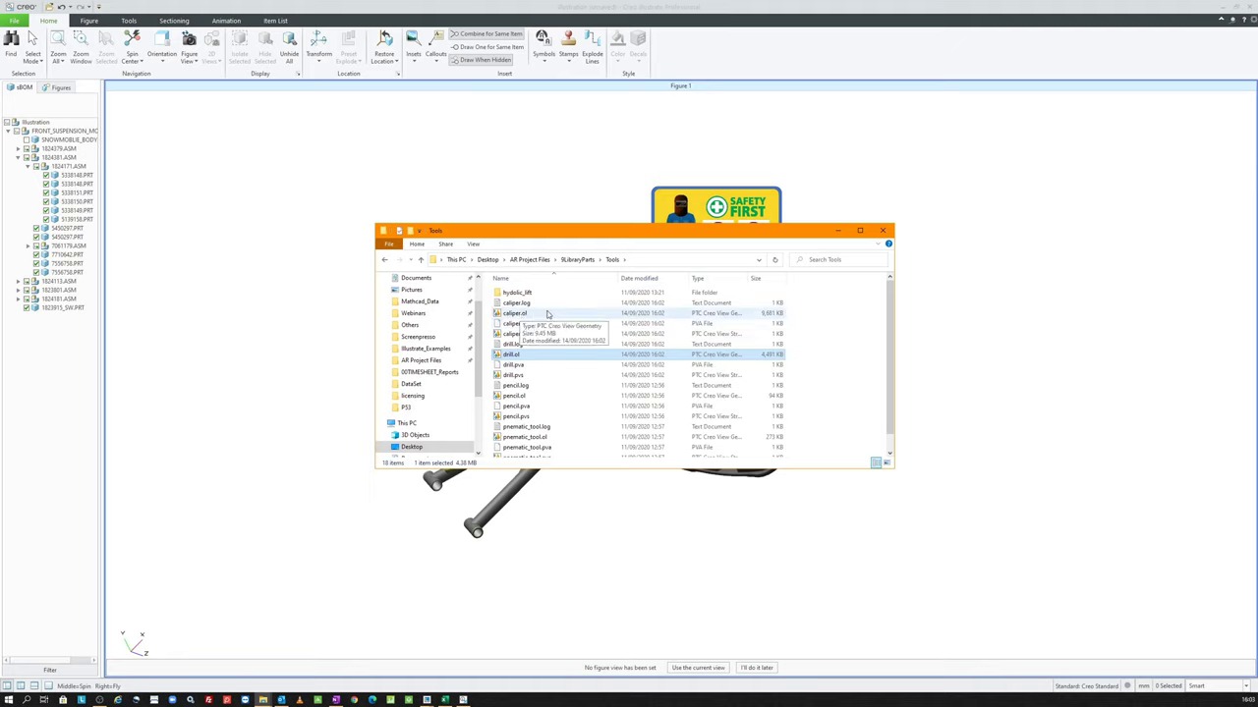
Step: Back in Creo Illustrate, open the Symbol Library and its management settings
left_click(836, 232)
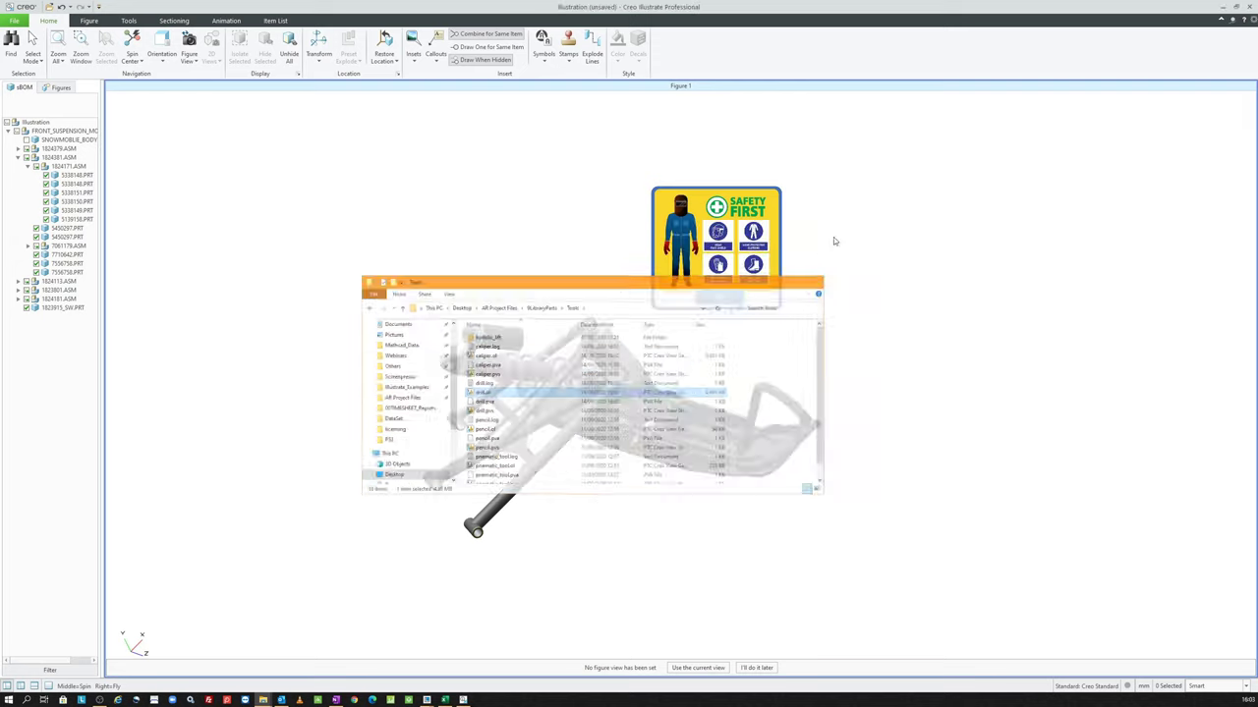
left_click(542, 63)
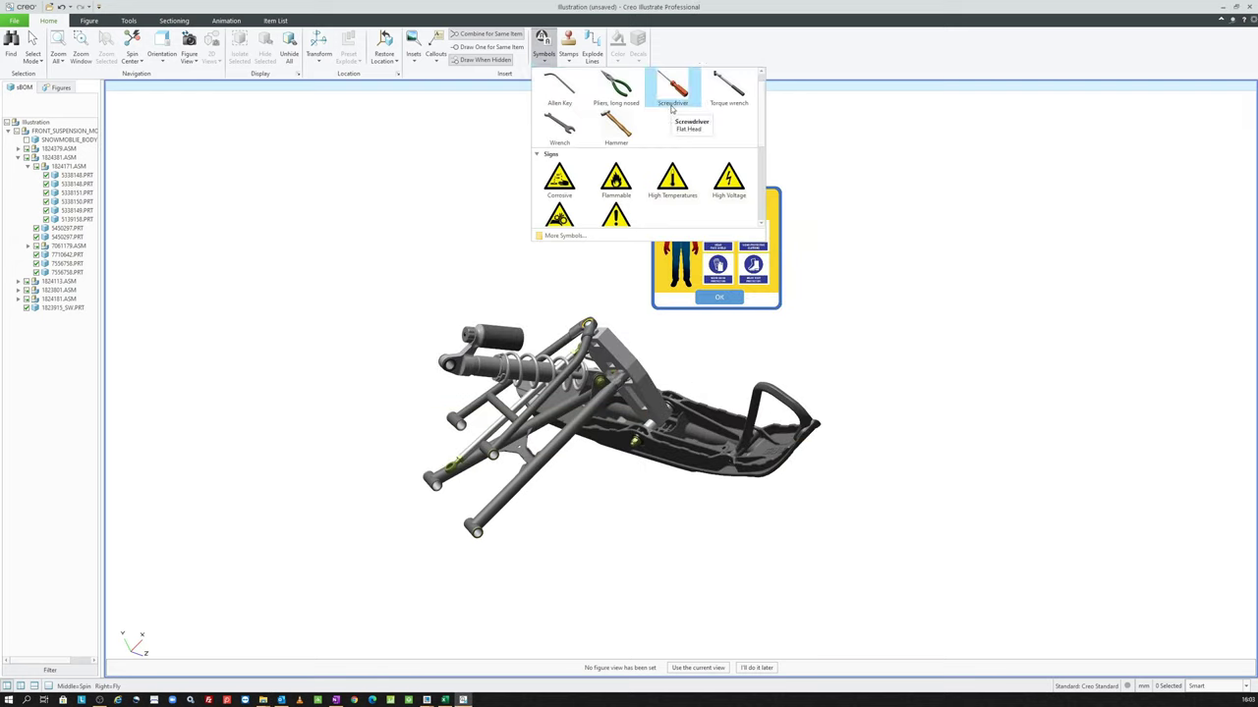
left_click(566, 236)
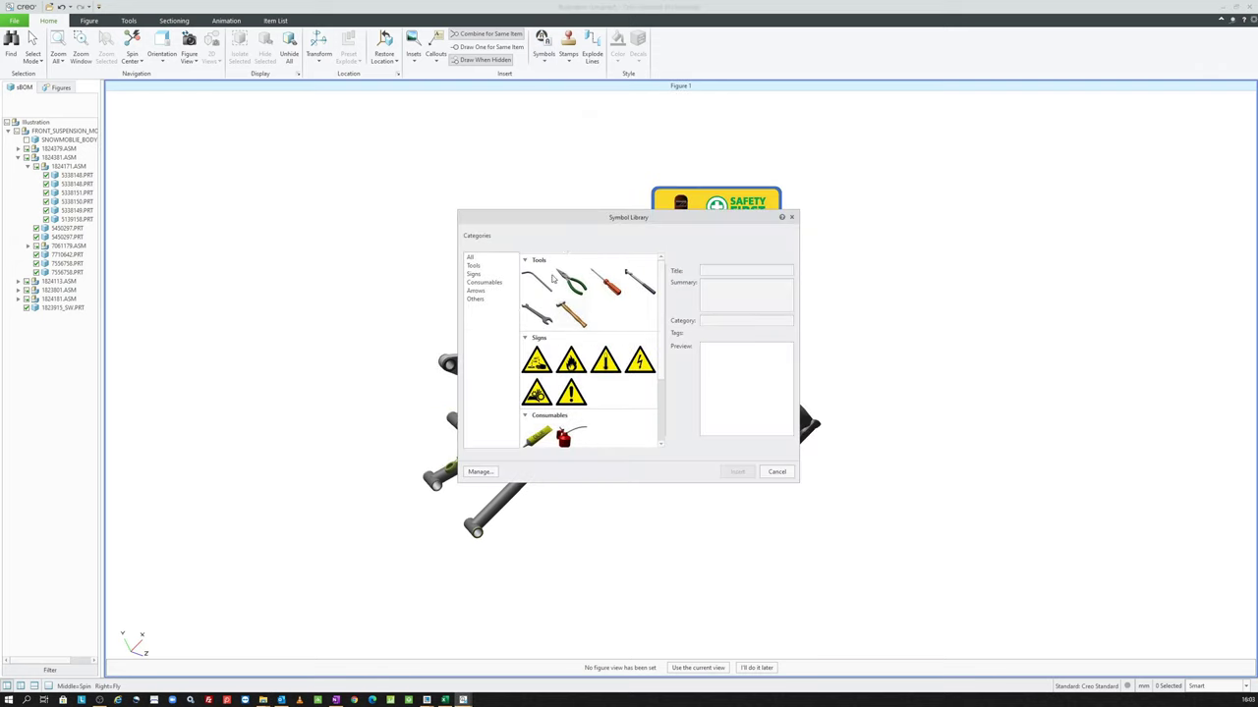
left_click(474, 266)
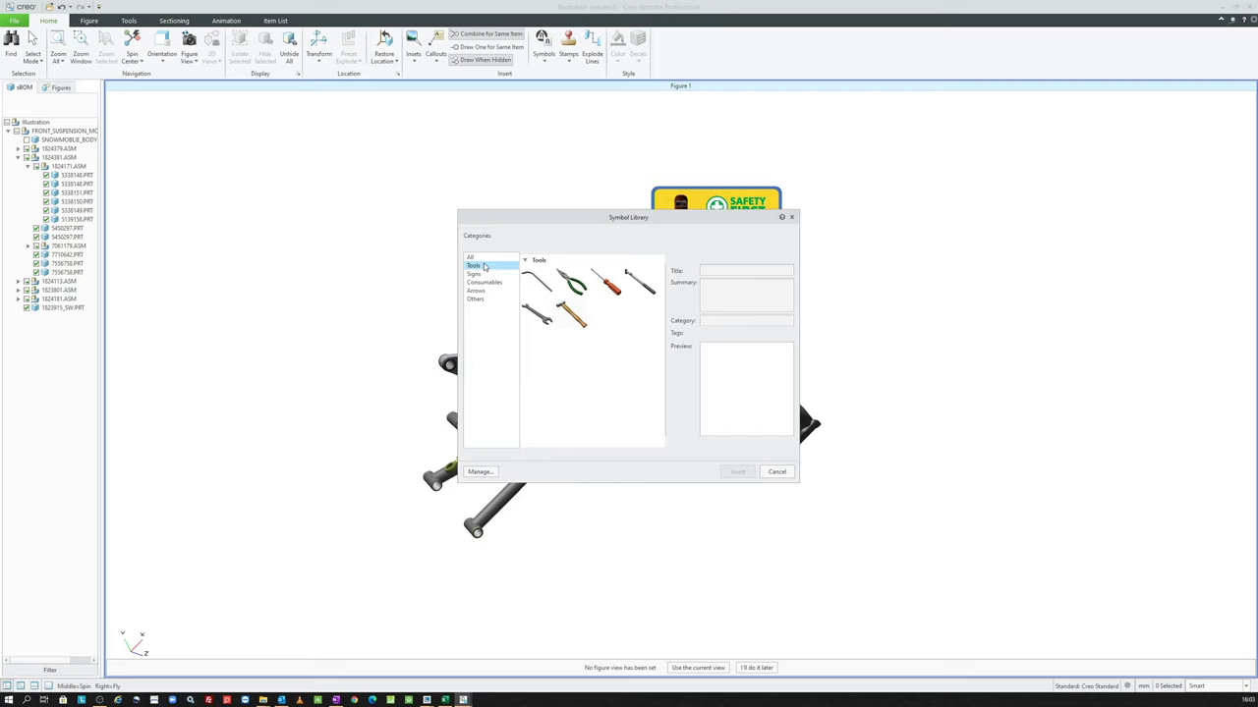
left_click(469, 256)
left_click(479, 472)
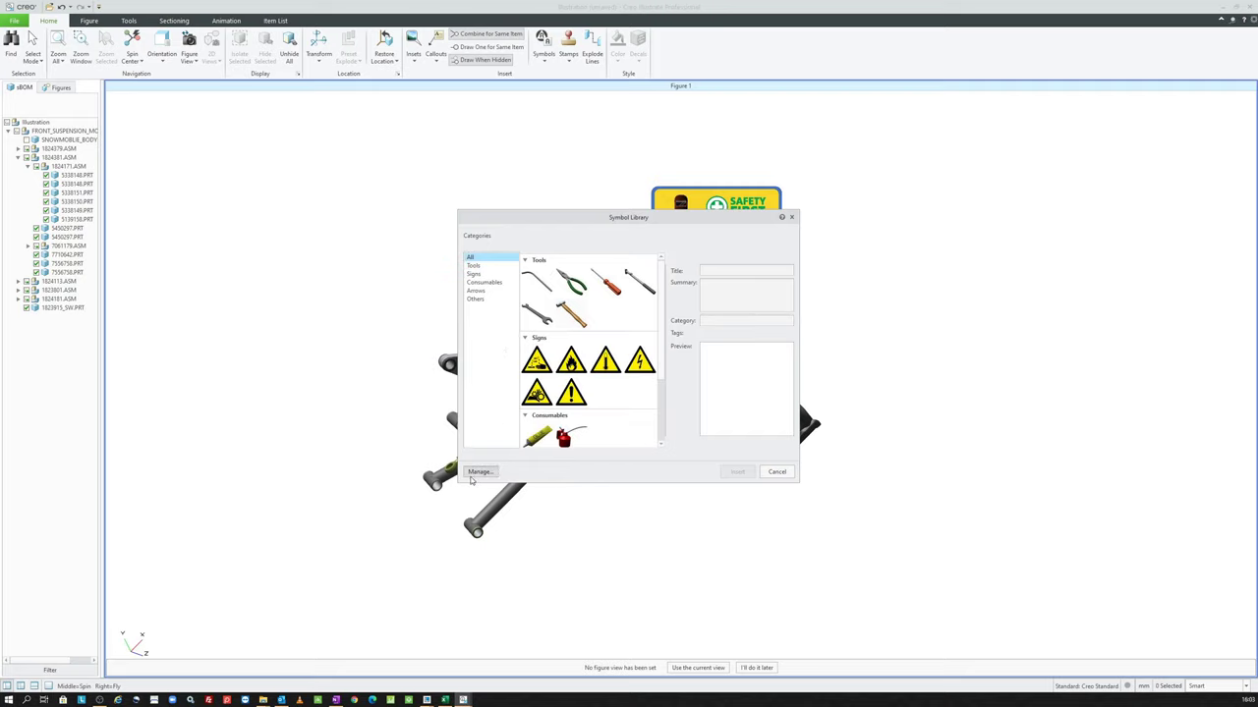
Step: Load caliper.ol from 9LibraryParts\Tools as a new symbol and tilt the preview upright
left_click(622, 225)
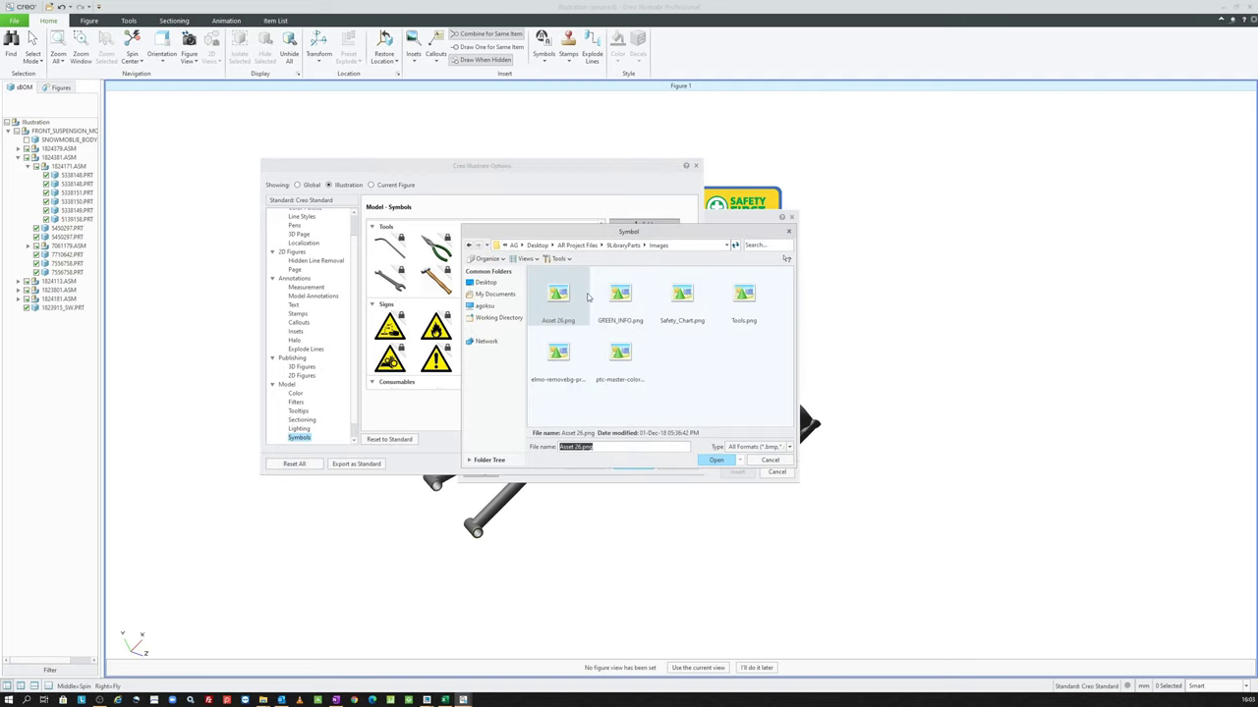
left_click(620, 244)
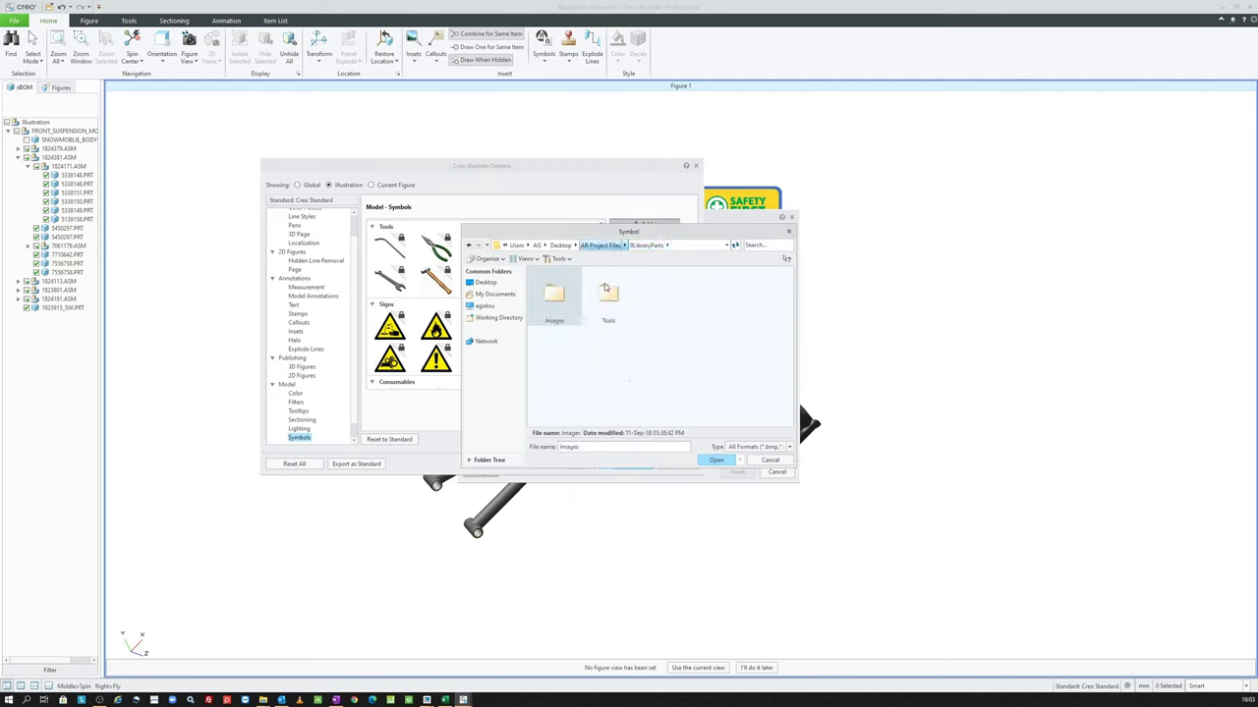
double_click(606, 295)
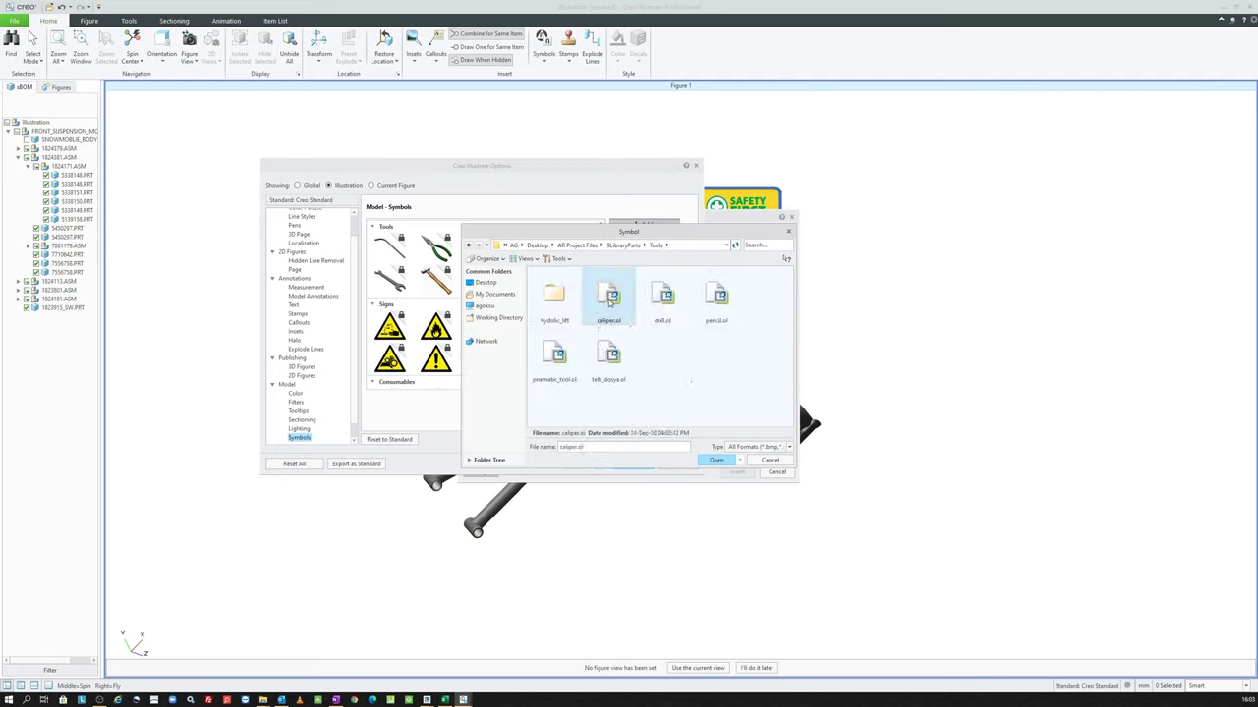
double_click(610, 299)
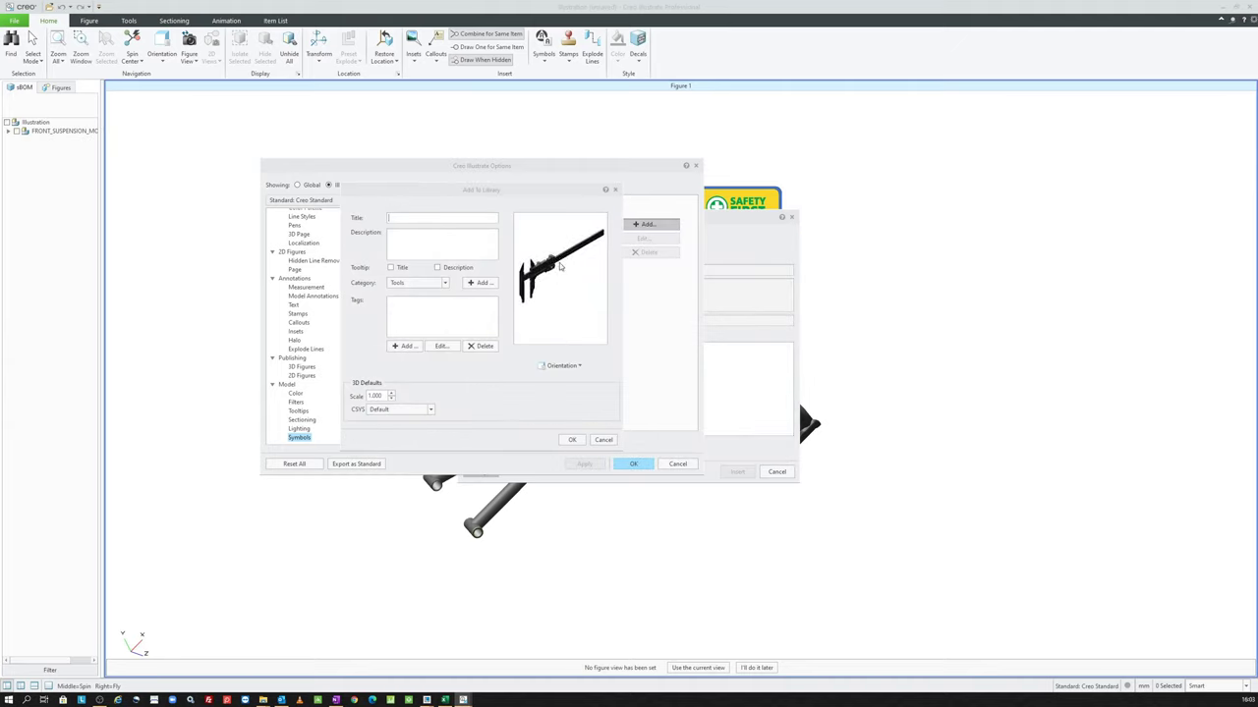
mouse_move(578, 283)
middle_mouse_down()
mouse_move(525, 267)
mouse_move(561, 314)
mouse_move(561, 258)
mouse_move(596, 251)
mouse_move(591, 222)
mouse_move(576, 258)
mouse_move(597, 306)
middle_mouse_up()
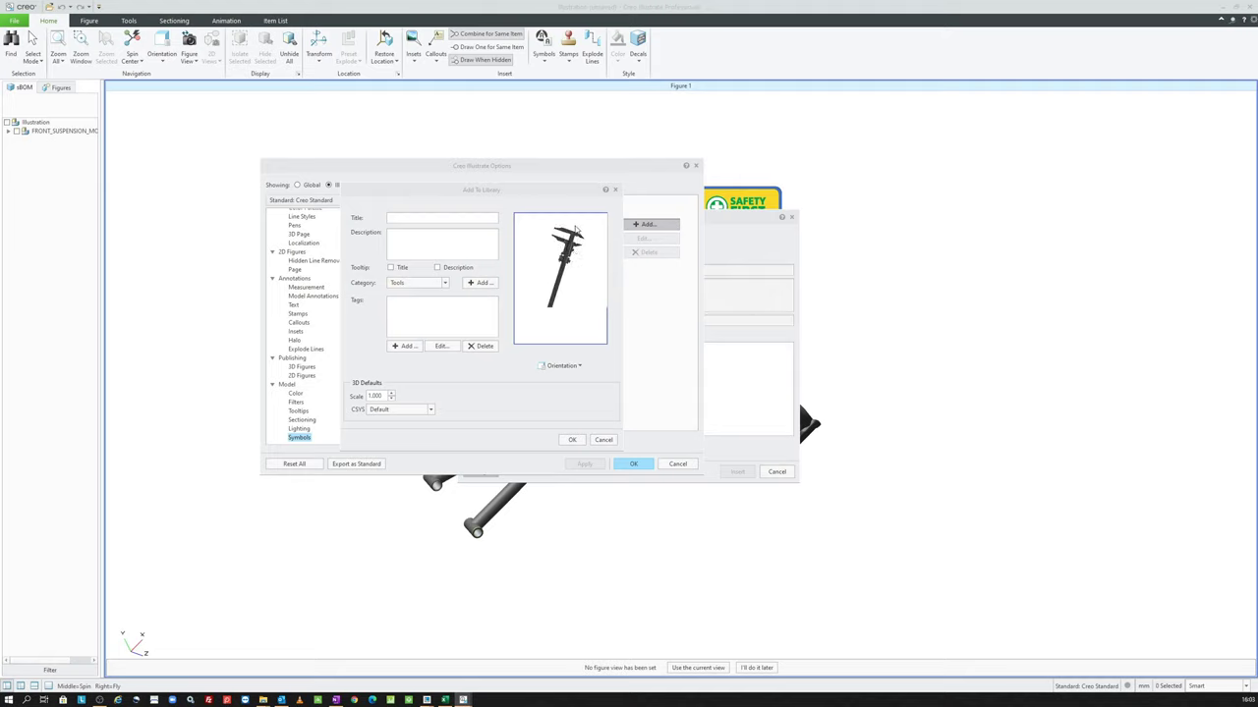
mouse_move(577, 228)
middle_mouse_down()
mouse_move(582, 248)
mouse_move(588, 234)
mouse_move(562, 246)
middle_mouse_up()
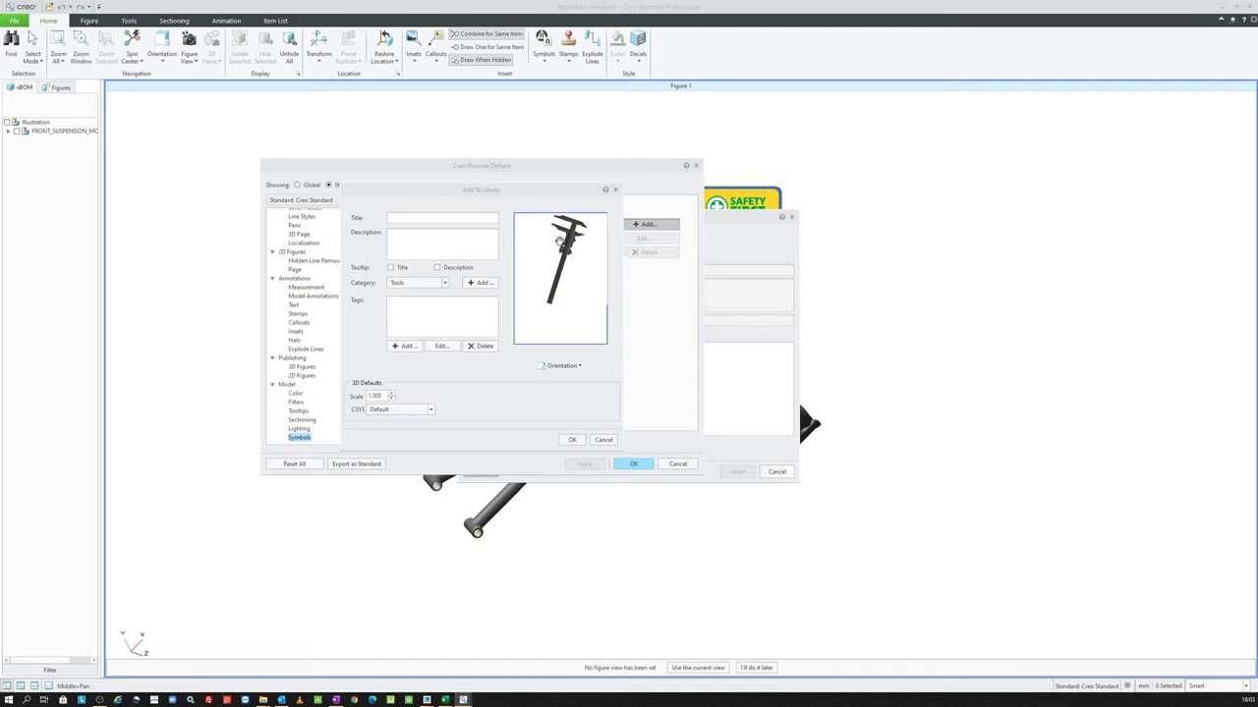
Step: Title the symbol 'Caliper', keep it in the Tools category, and add it to the library
left_click(455, 218)
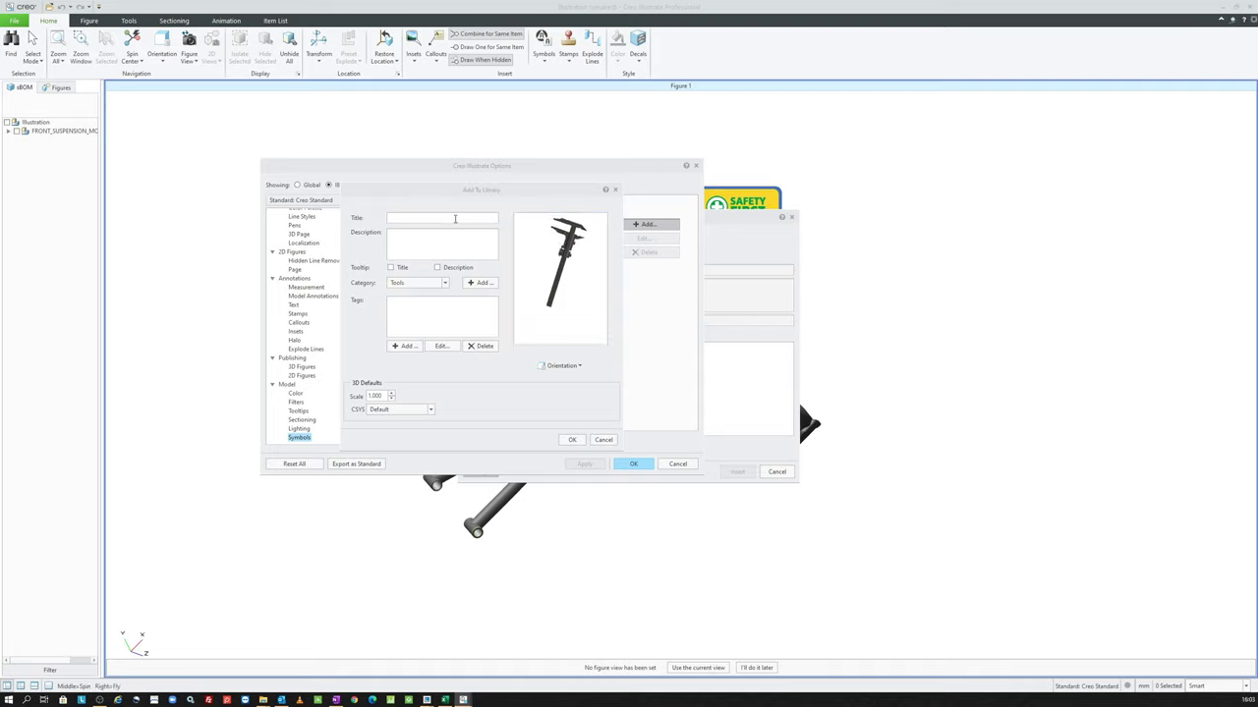
type("Caliper")
left_click(420, 284)
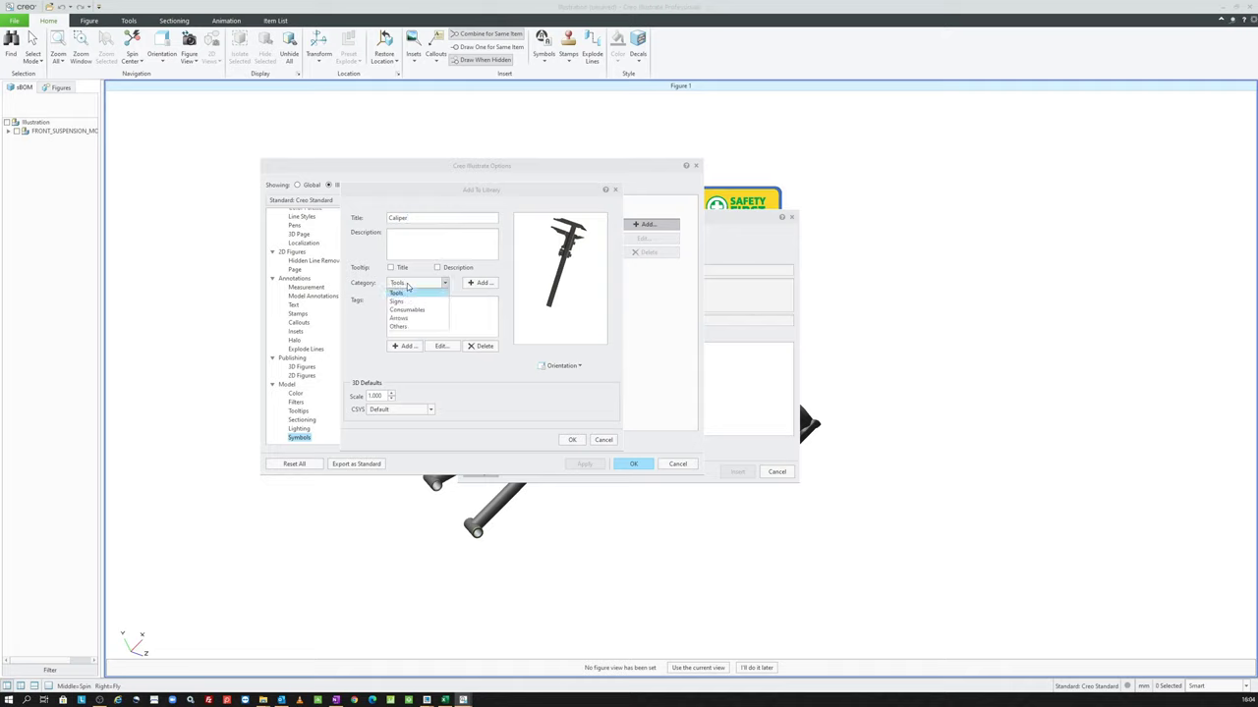
left_click(432, 281)
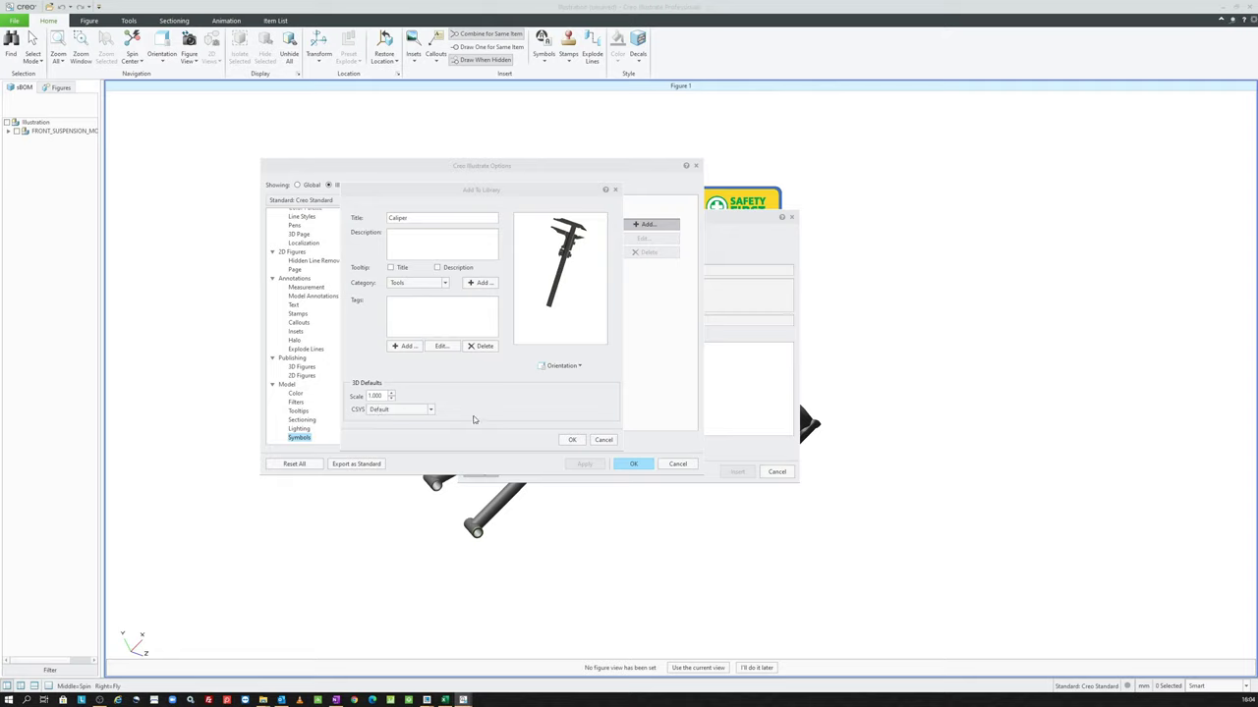
left_click(570, 441)
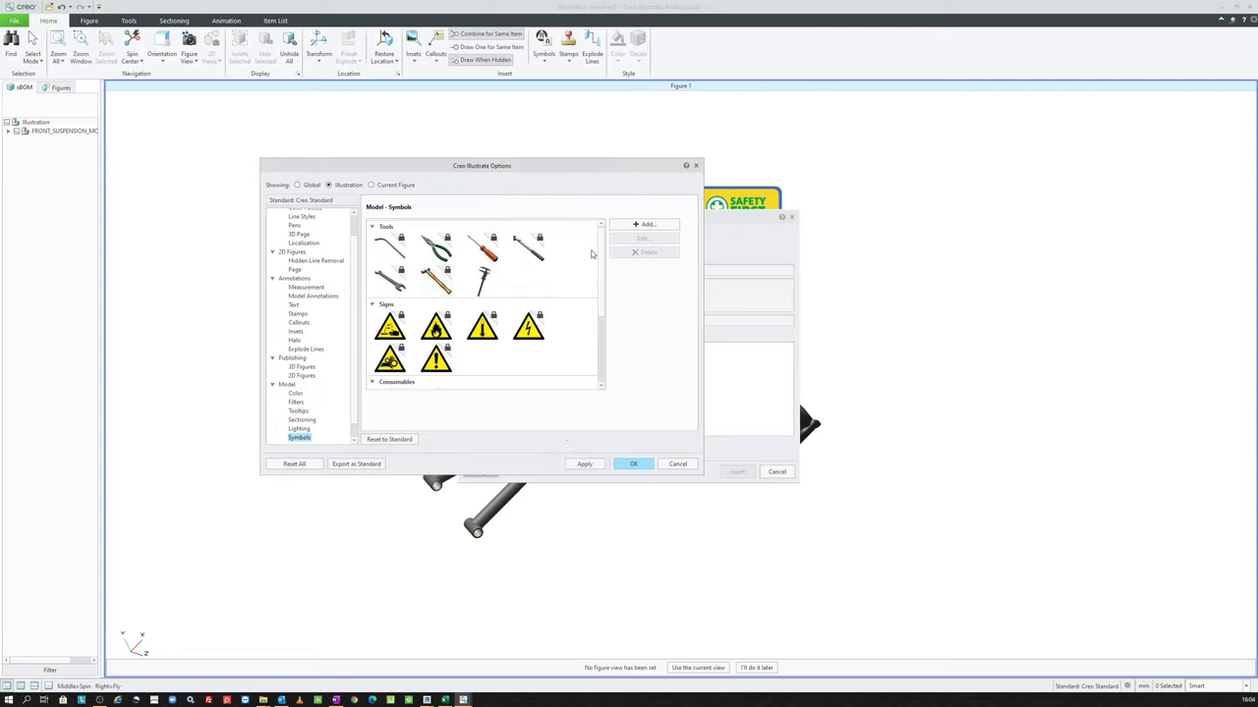
Step: Add drill.ol as a Tools symbol titled 'Drill', turned to a side view
left_click(644, 224)
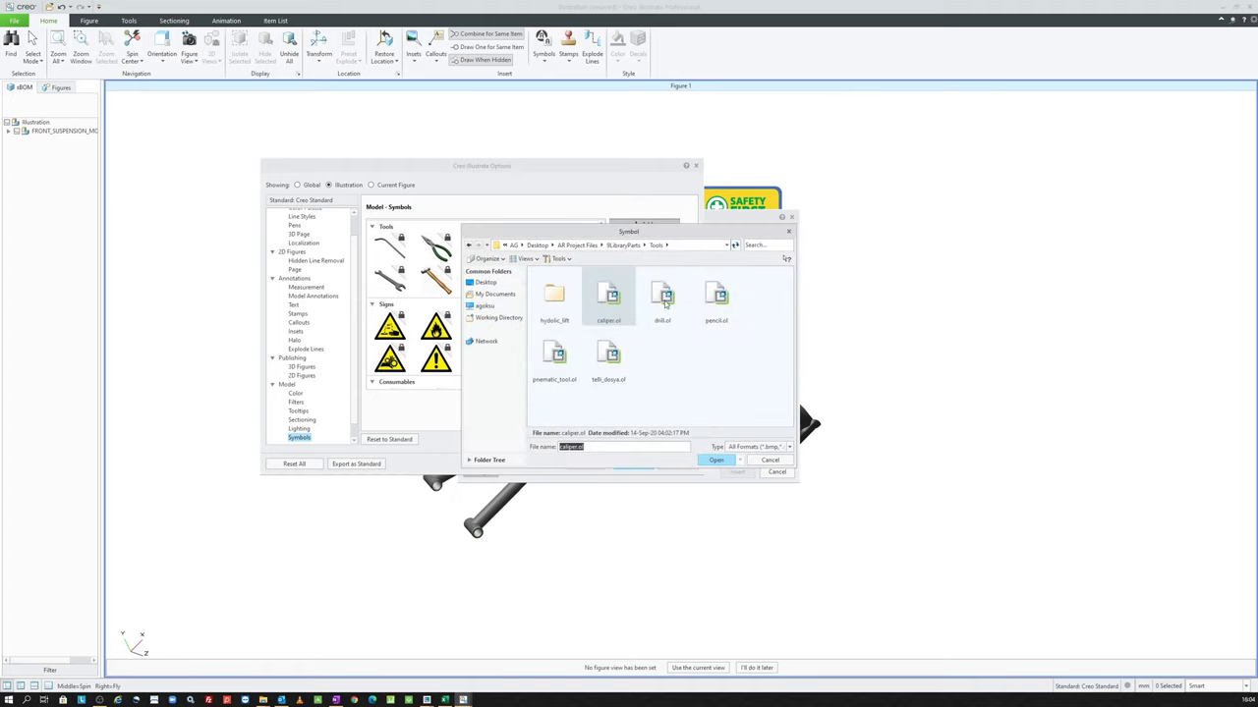
left_click(666, 306)
double_click(666, 306)
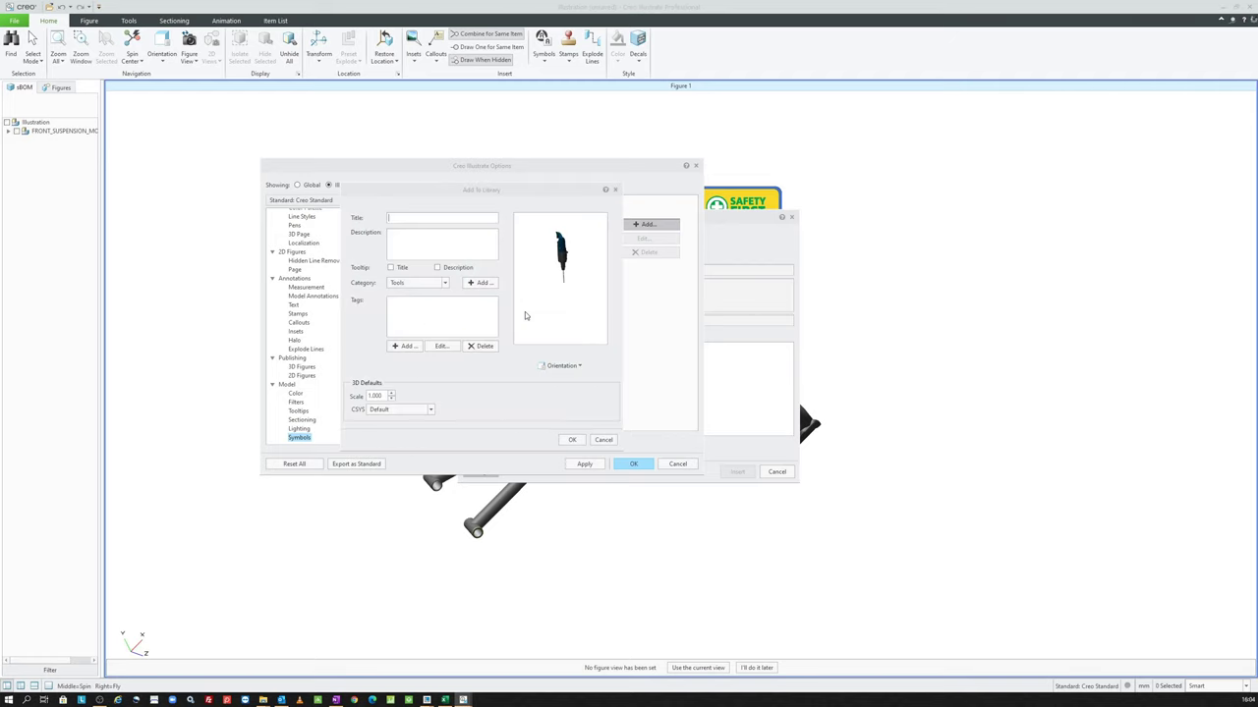
mouse_move(524, 311)
middle_mouse_down()
mouse_move(535, 267)
mouse_move(562, 253)
middle_mouse_up()
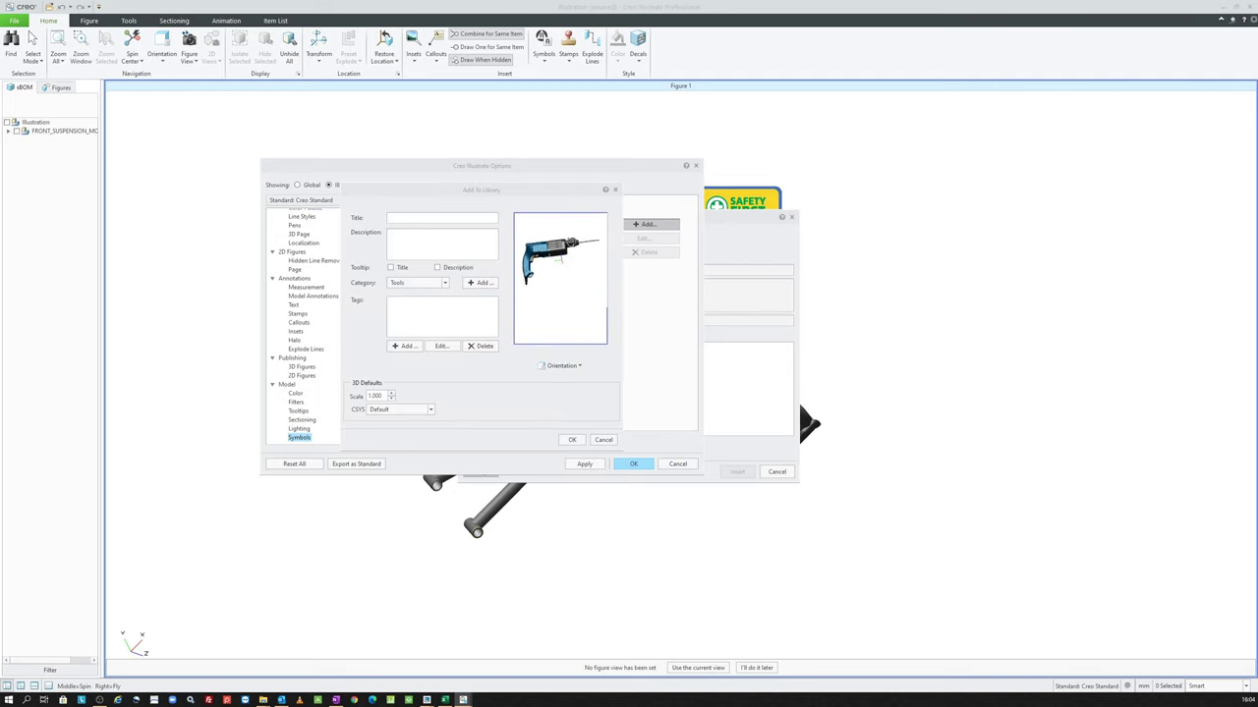
left_click(405, 217)
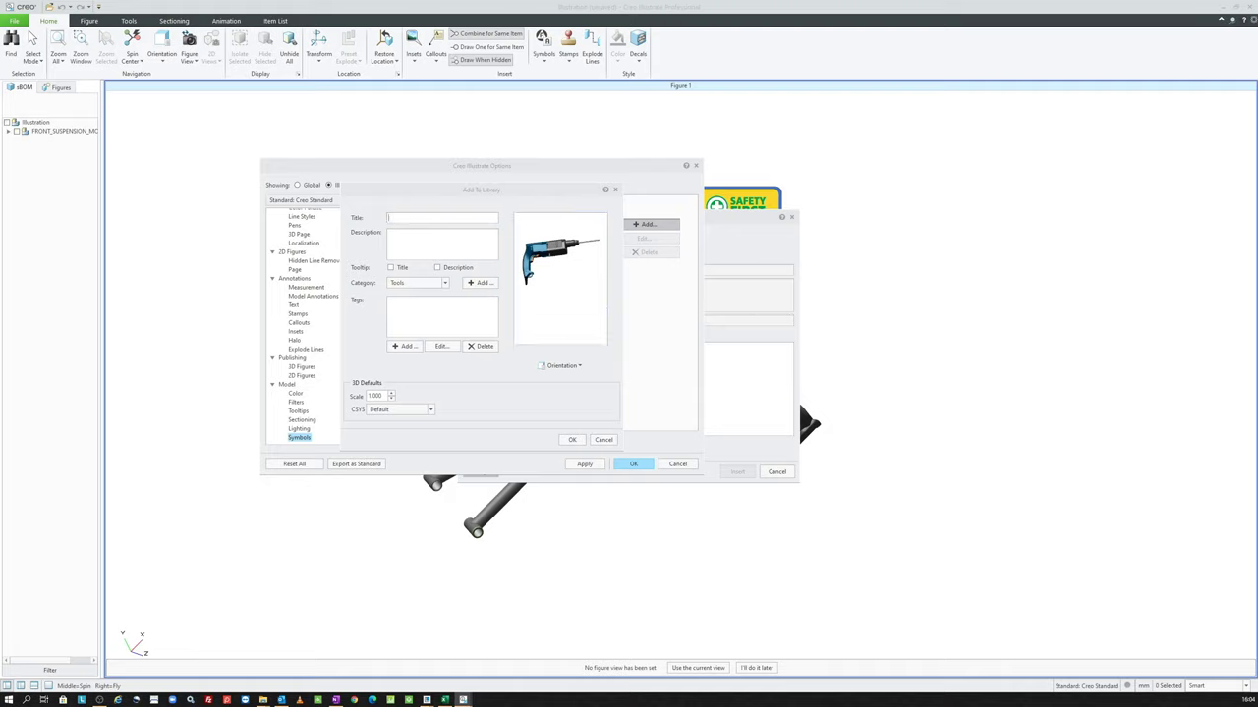
type("Drill")
left_click(572, 439)
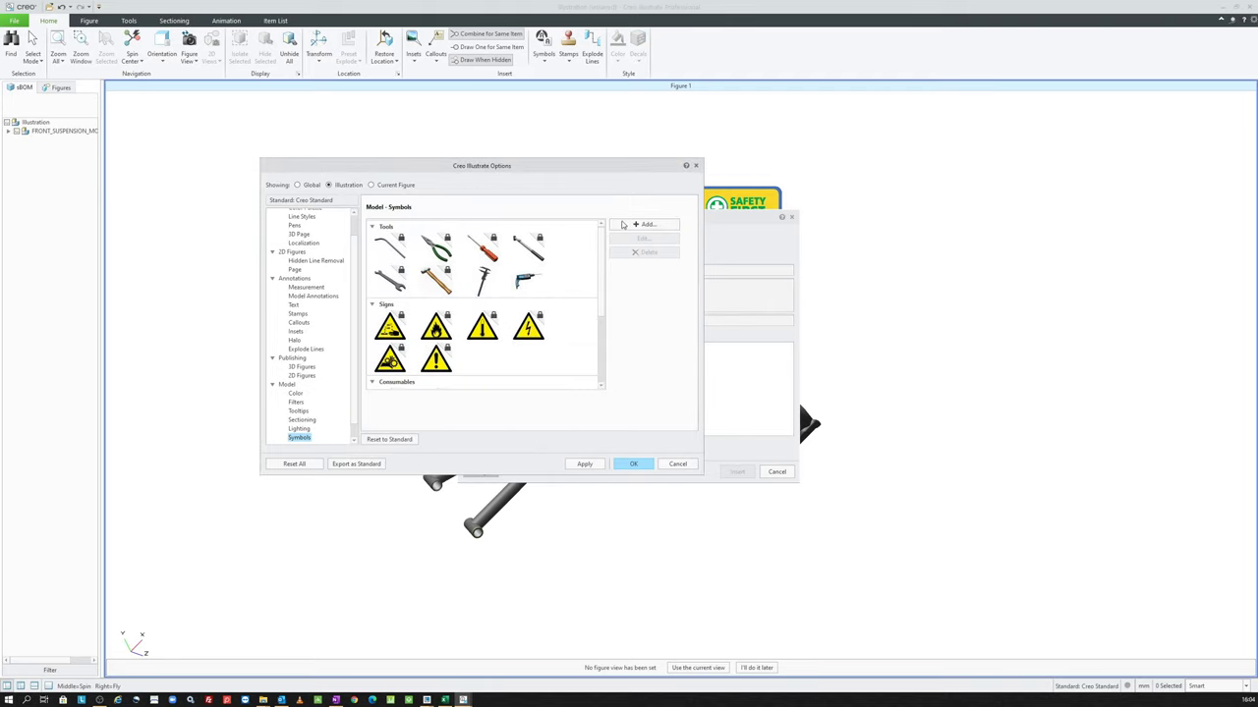
Step: Add the red pencil model (pencil.ol) as a Tools symbol titled 'Pencil'
left_click(643, 226)
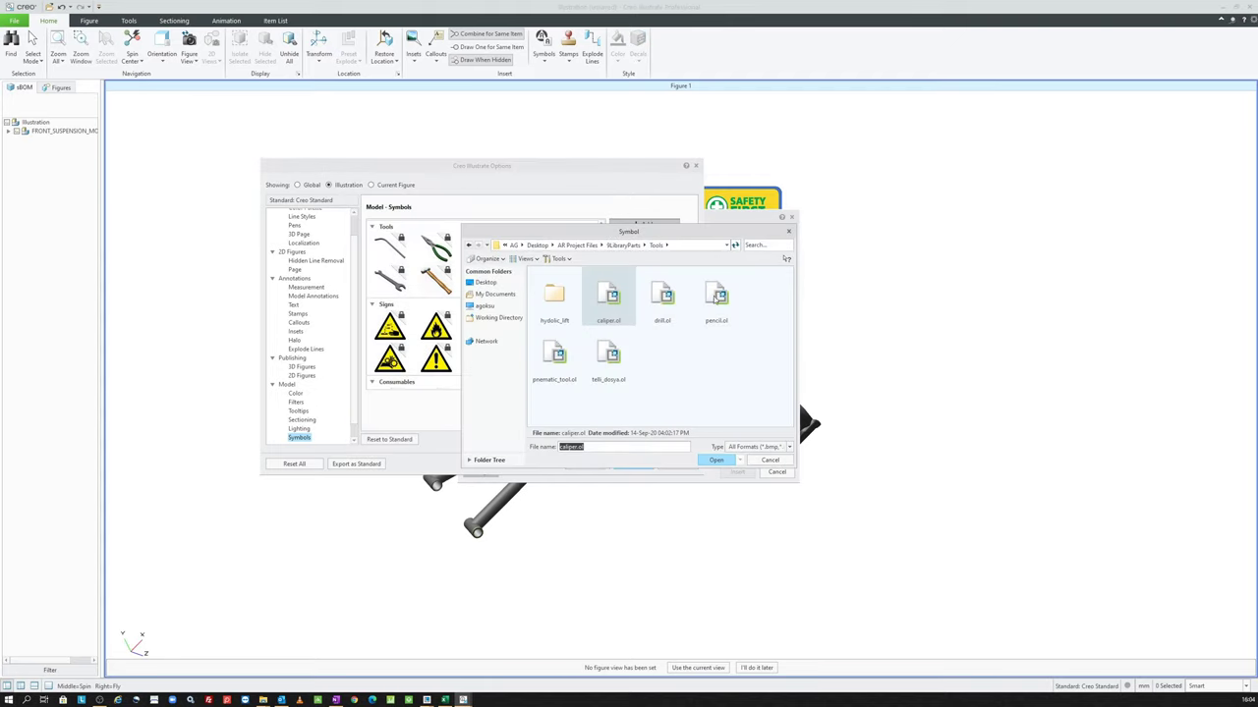
double_click(716, 297)
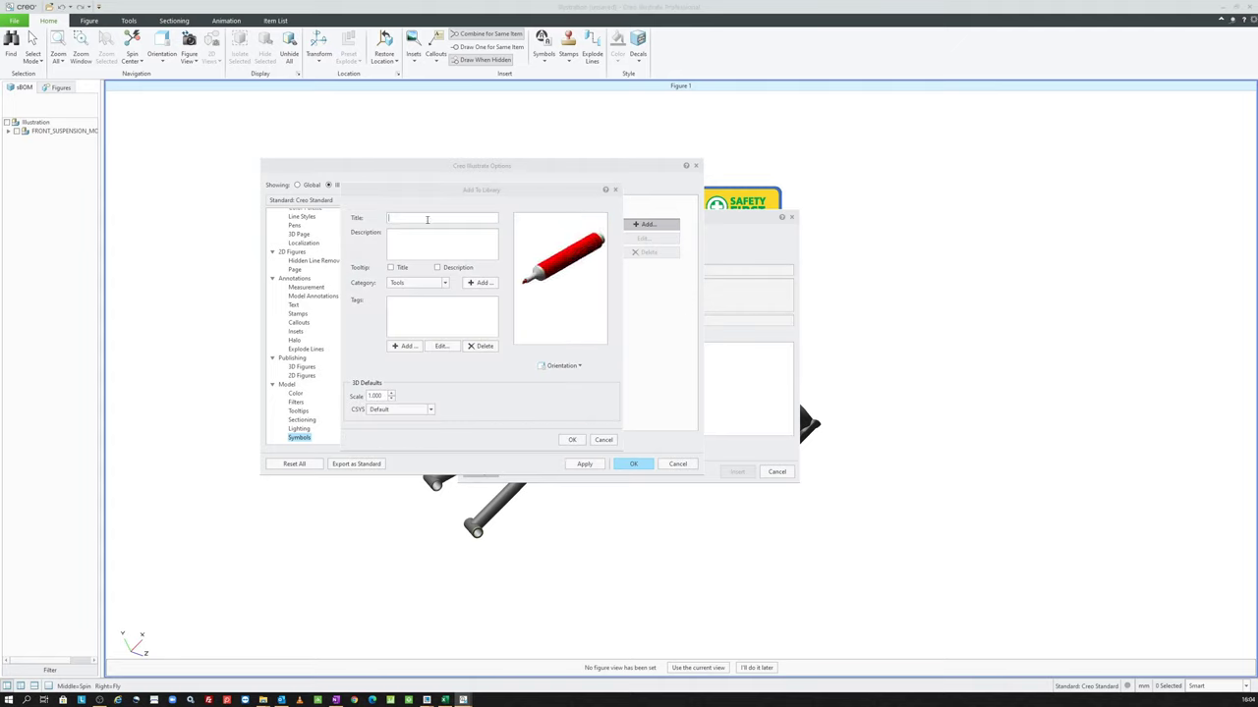
type("RedPe")
type("ncil")
left_click(569, 441)
Step: Add pnematic_tool.ol as the Pneumatic Tool symbol in the Tools category
left_click(650, 226)
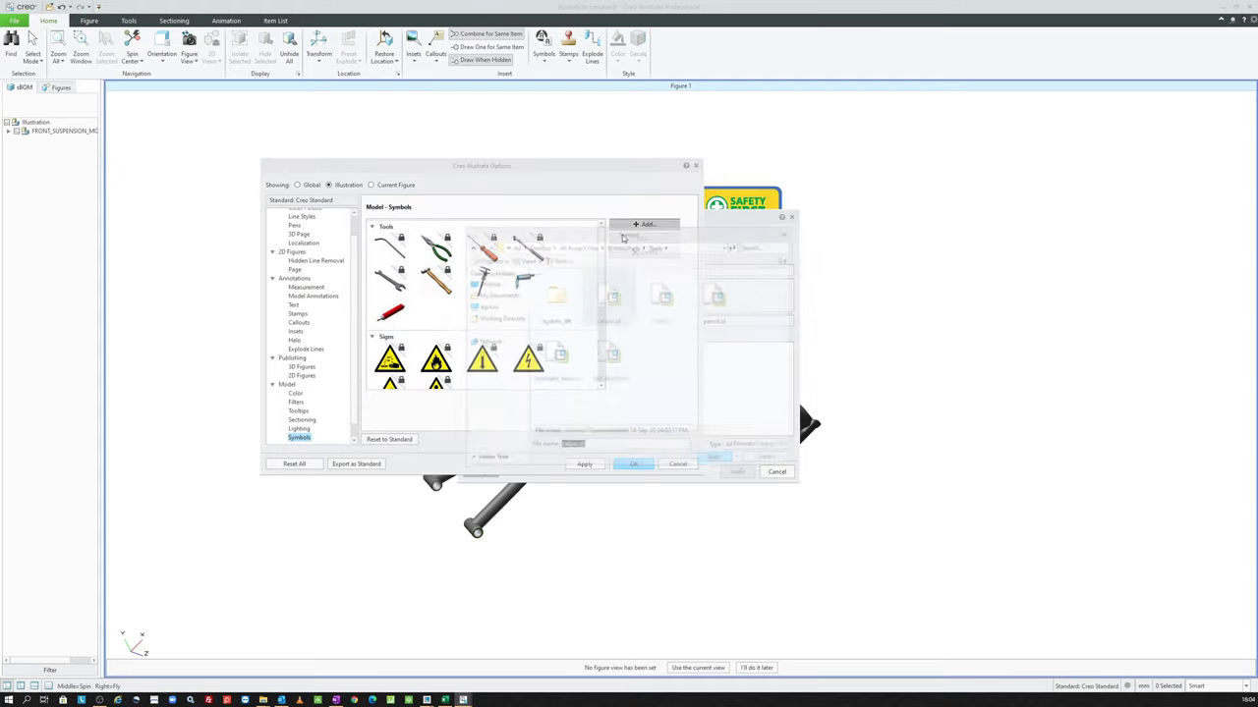
left_click(556, 355)
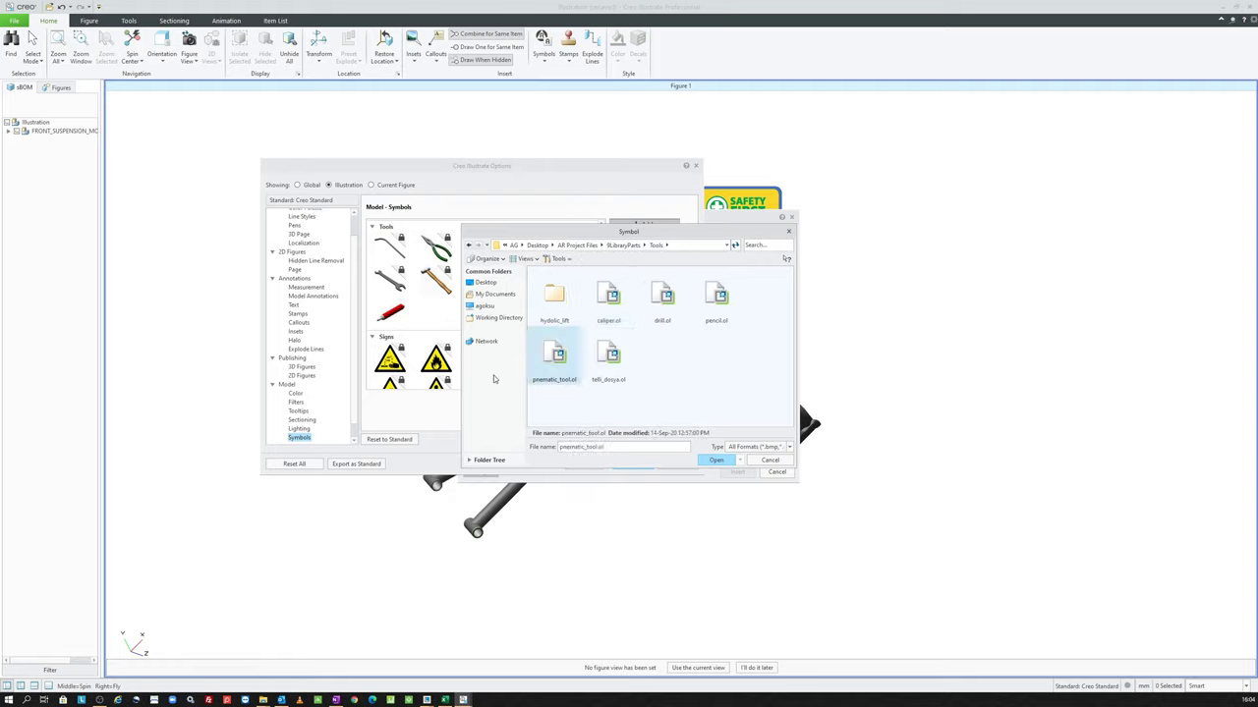
double_click(556, 359)
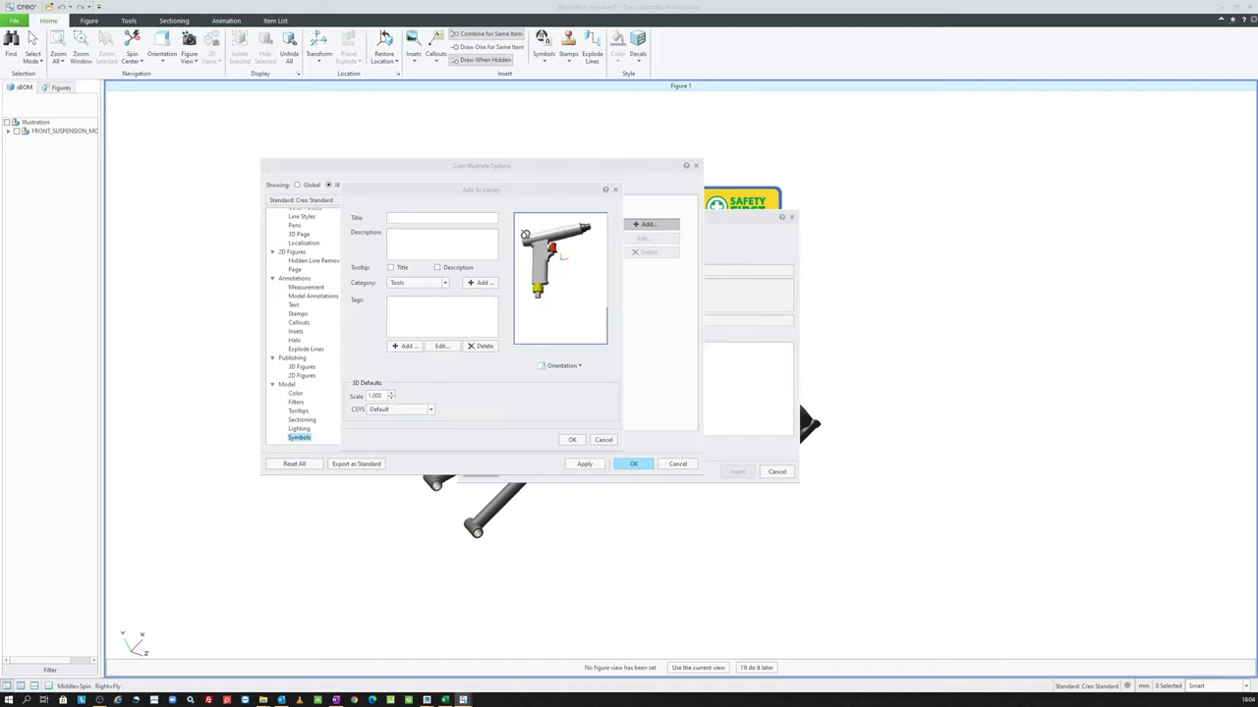
left_click(428, 219)
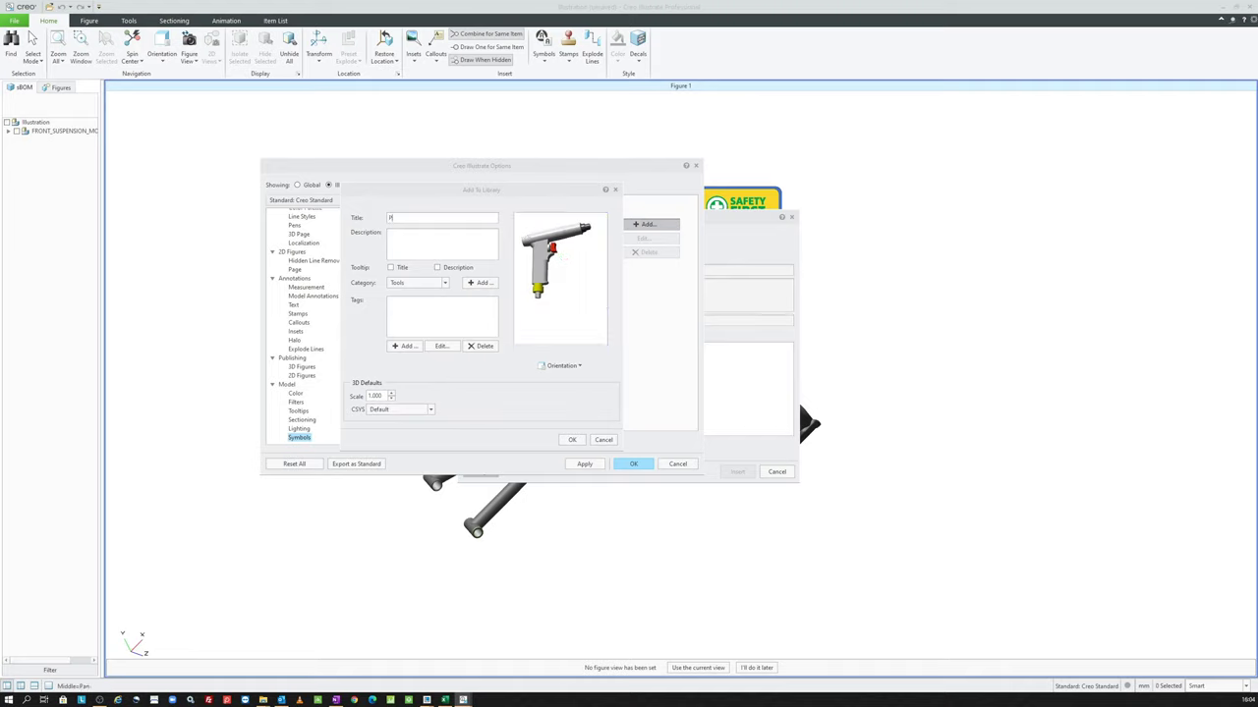
type("Pneumatic Too")
left_click(650, 226)
Step: Load the binder model and orient it from Isometric 1 to nearly front-facing
double_click(599, 313)
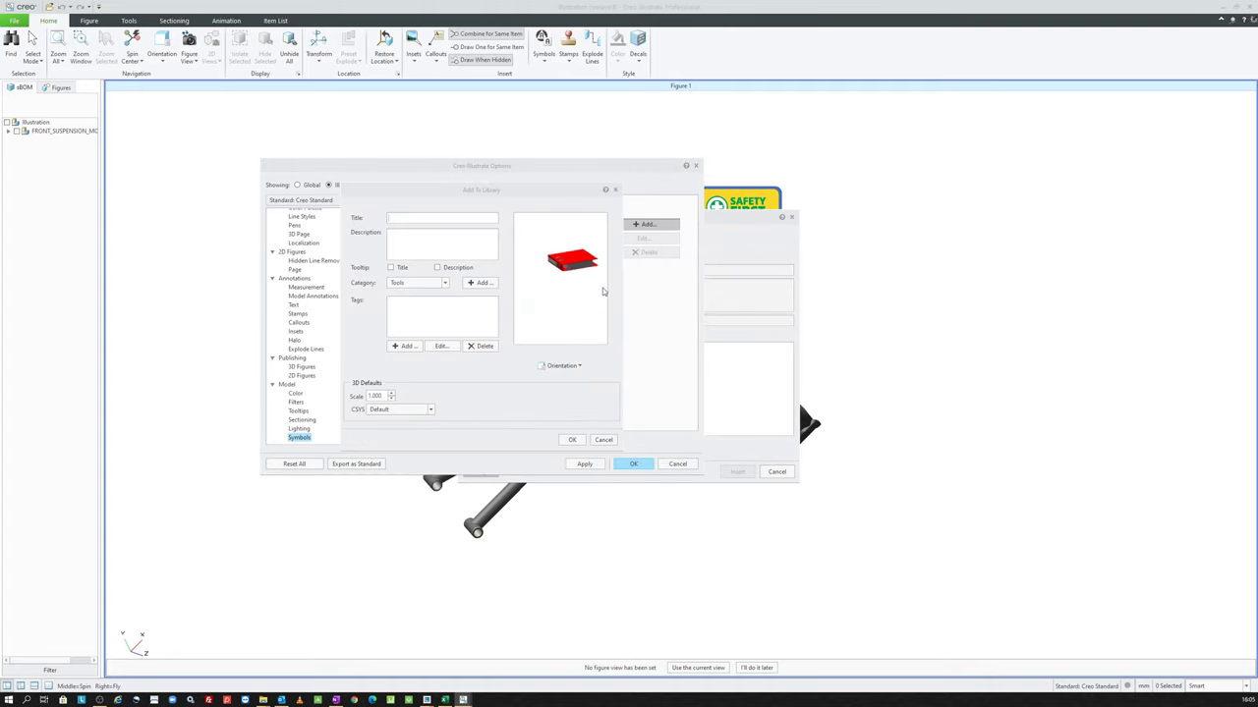
mouse_move(570, 260)
left_mouse_down()
mouse_move(562, 283)
mouse_move(547, 246)
left_mouse_up()
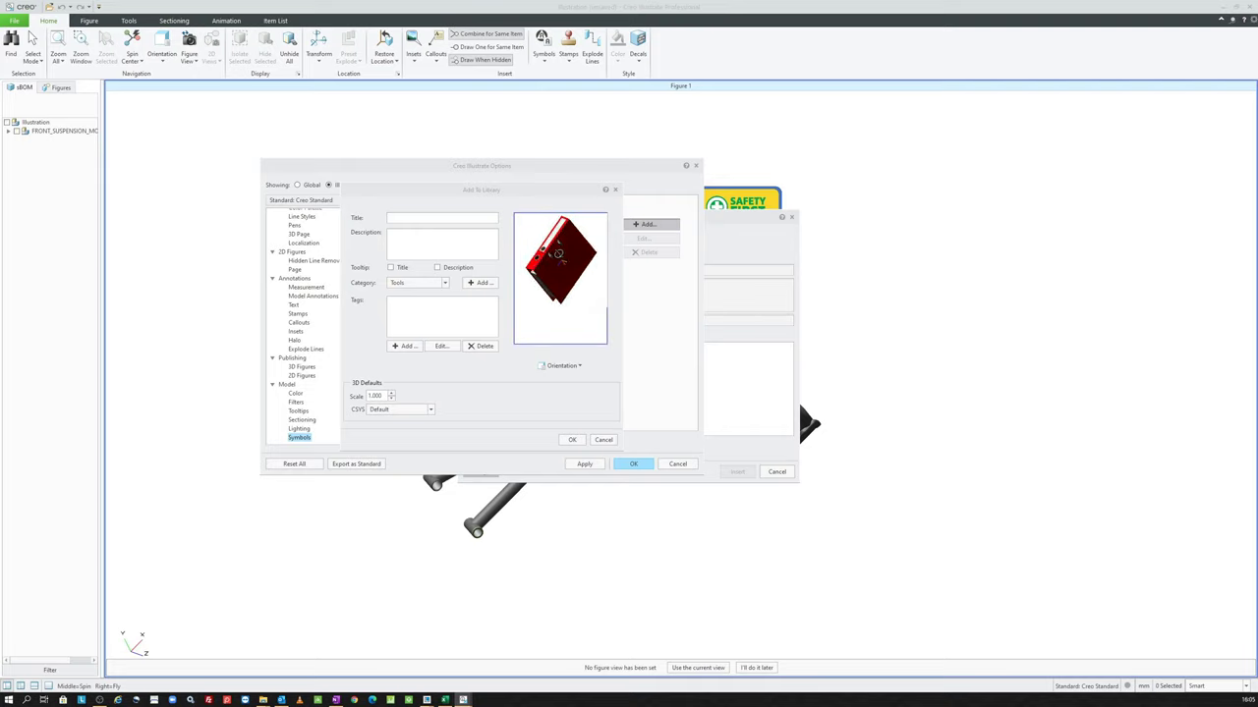
left_click(562, 366)
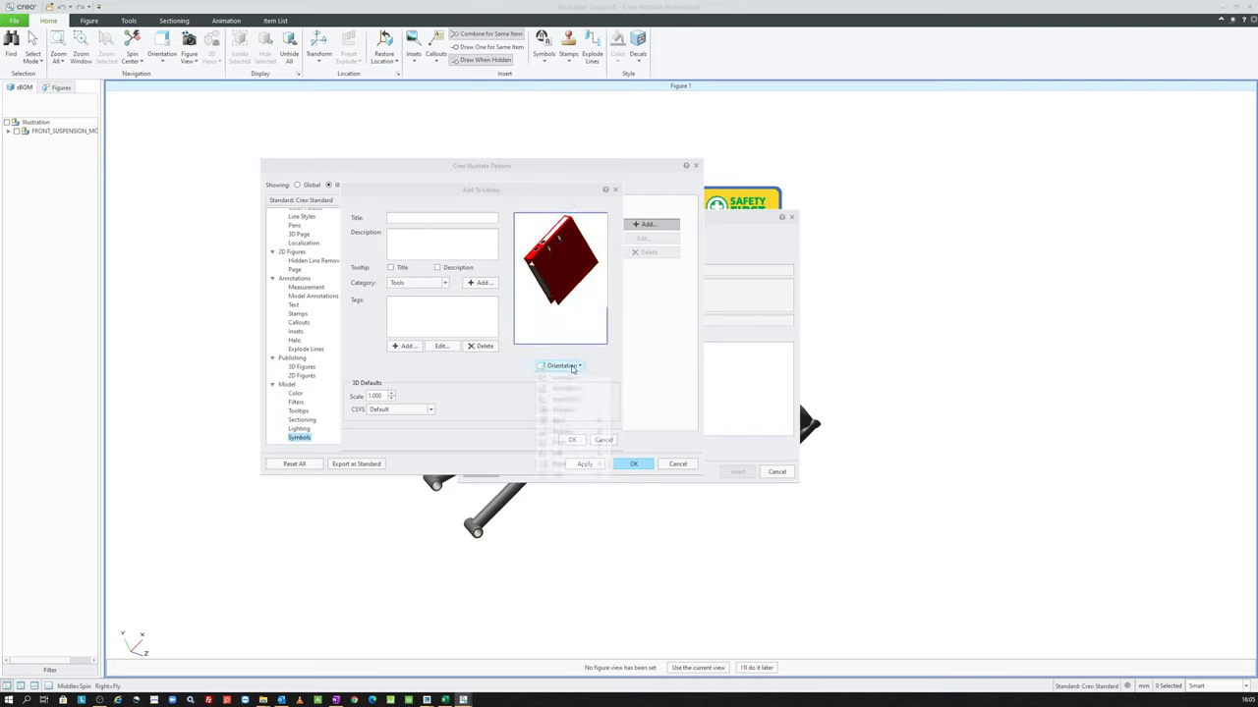
left_click(575, 376)
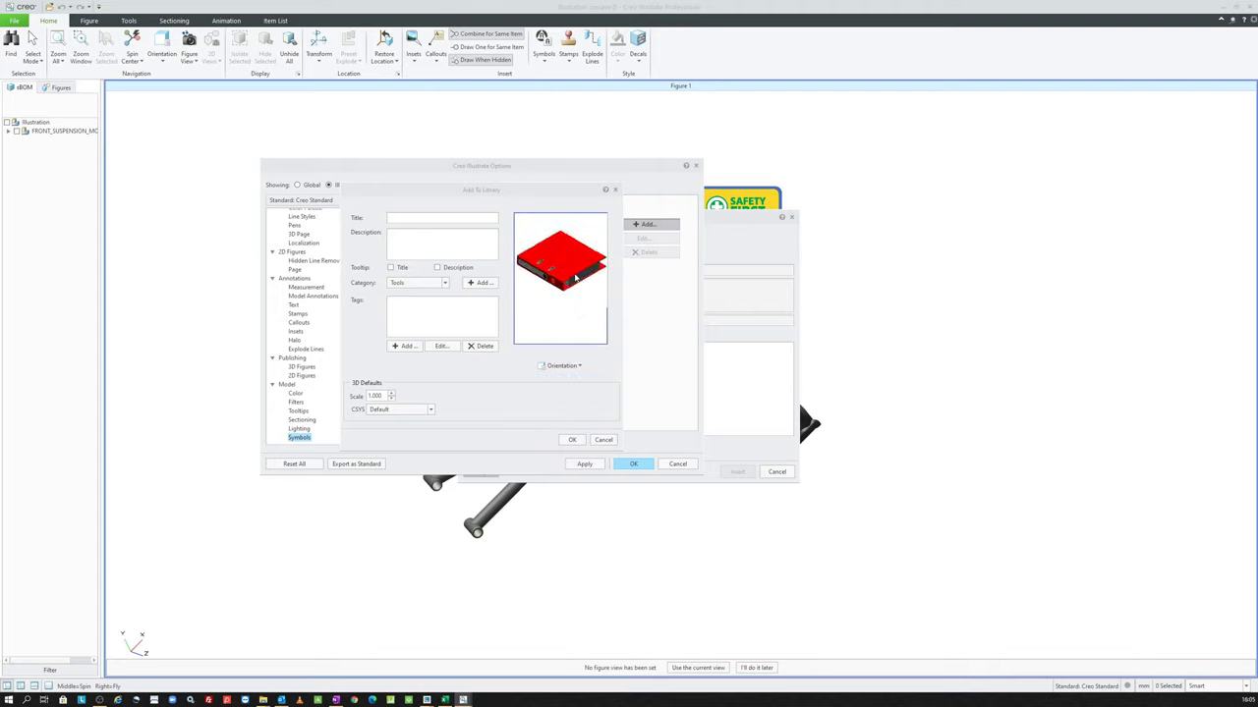
left_click(570, 363)
left_click(570, 395)
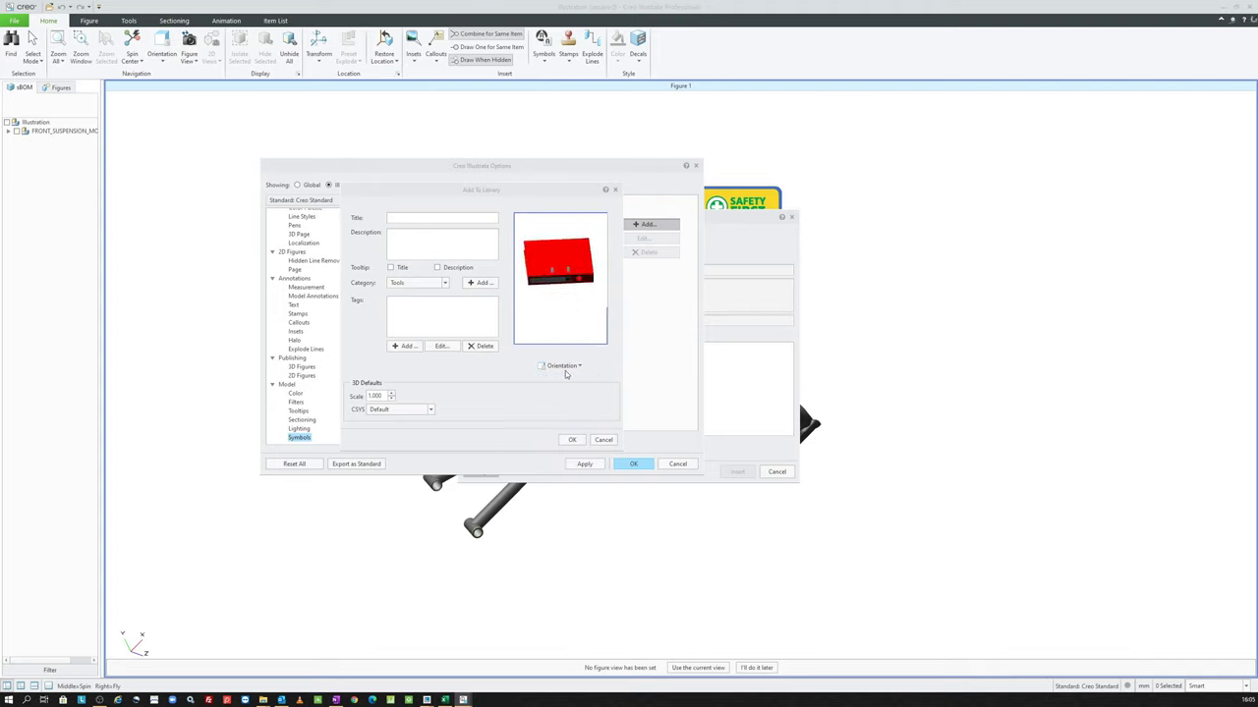
left_click(562, 366)
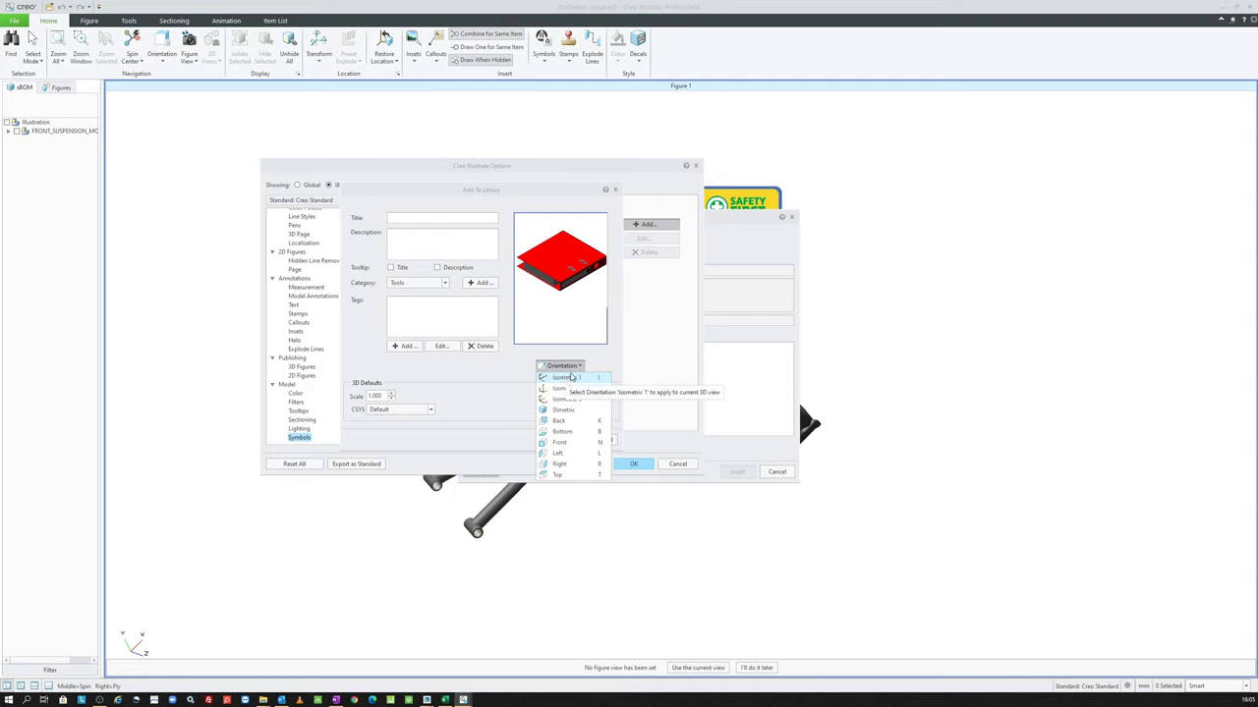
left_click(570, 377)
middle_click_drag(560, 295, 573, 292)
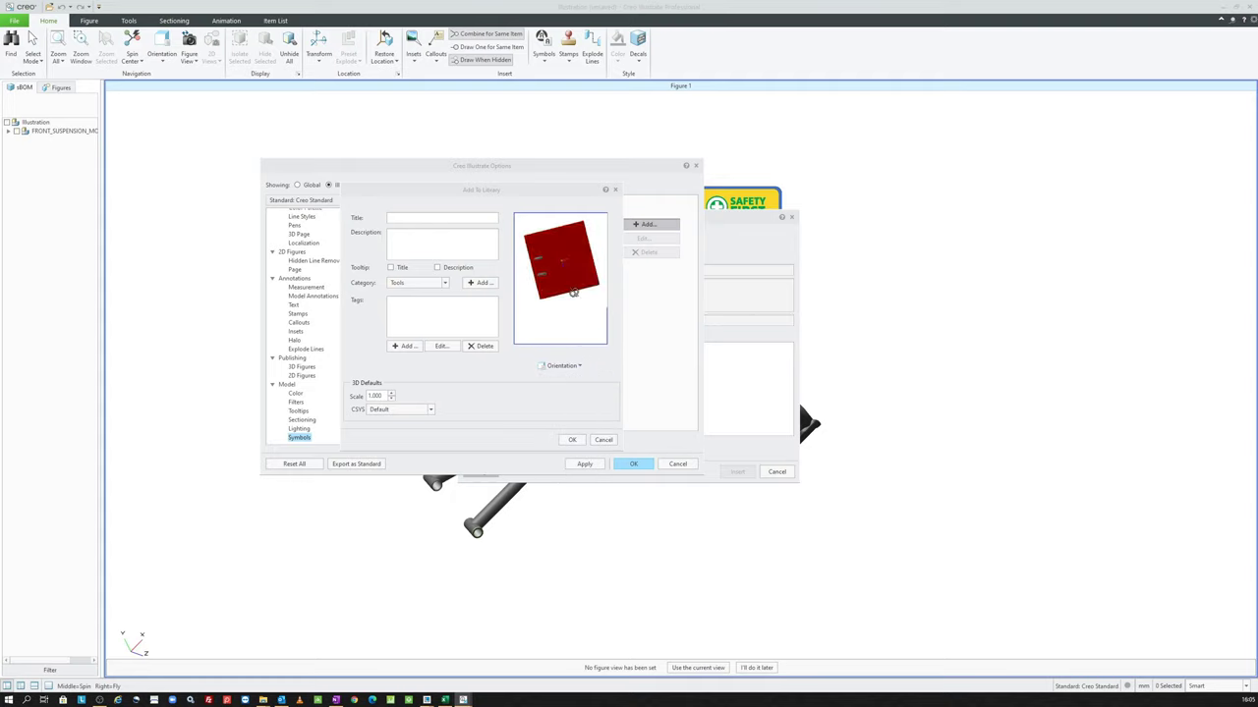
mouse_move(573, 292)
middle_mouse_down()
mouse_move(557, 238)
mouse_move(548, 281)
mouse_move(562, 254)
middle_mouse_up()
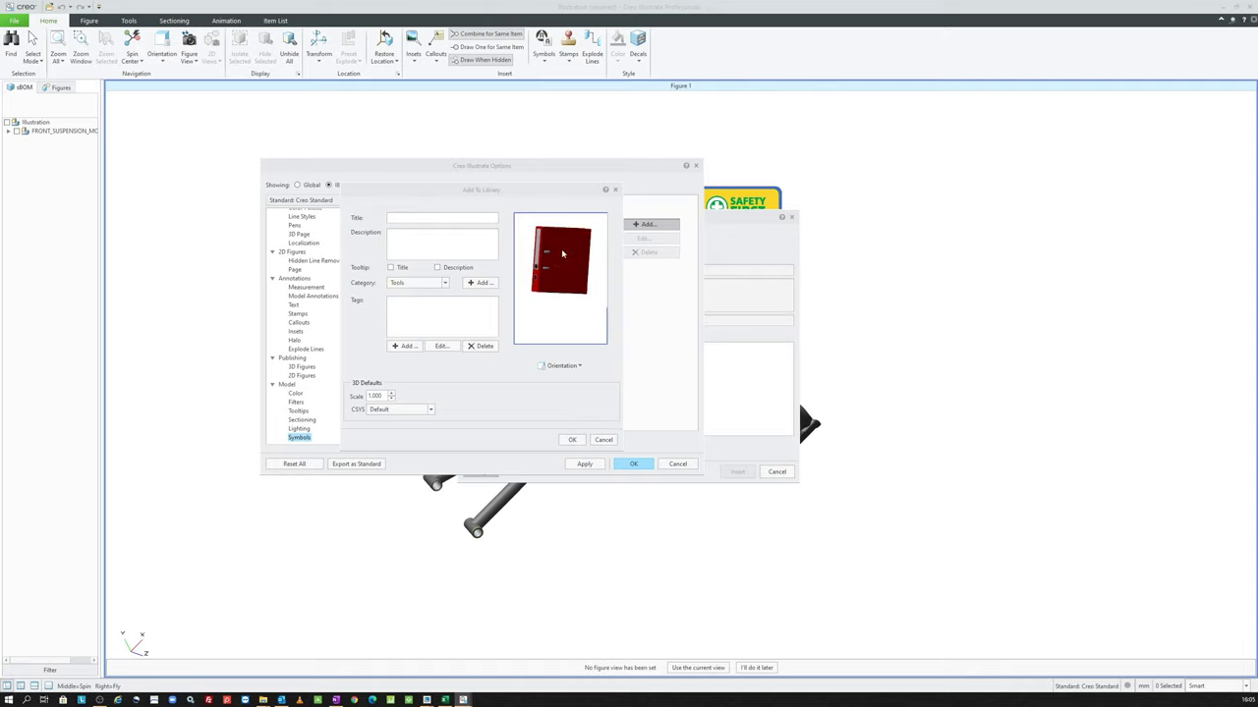
Step: Save the binder as a Tools symbol titled 'Doc' and select it in the list
left_click(429, 222)
type("Doc")
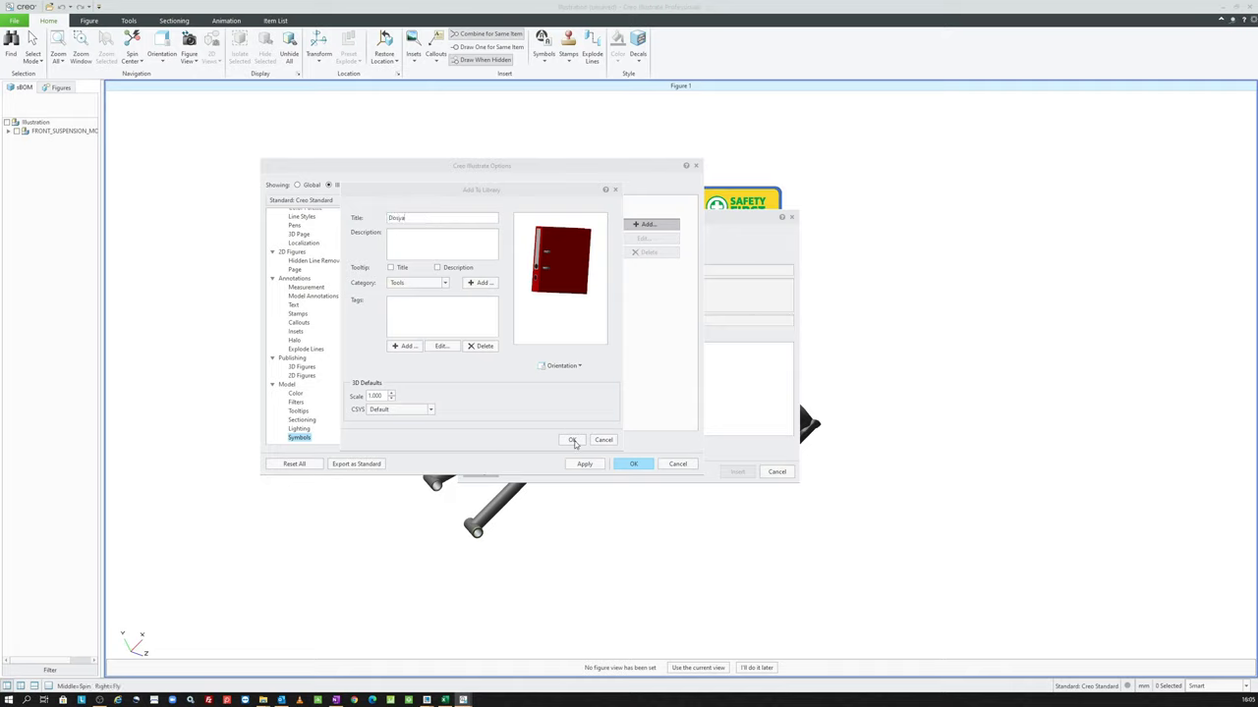
left_click(573, 440)
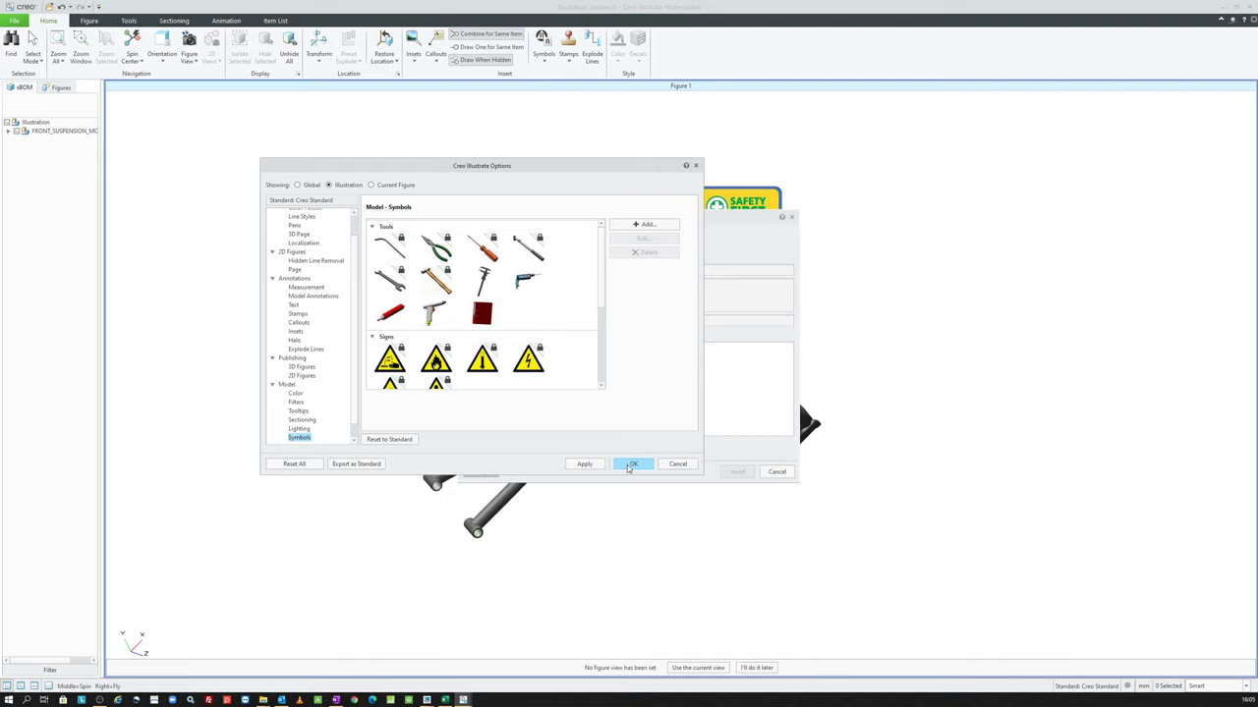
left_click(481, 316)
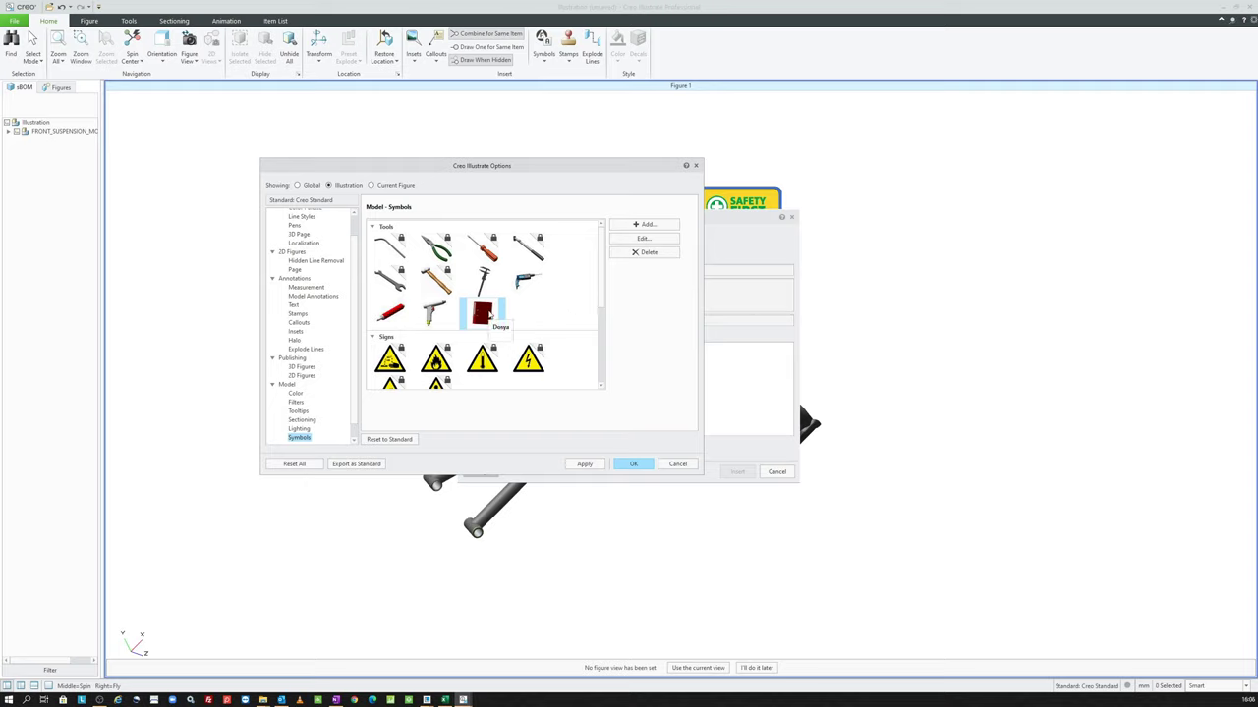
Step: Close Options and the Symbol Library, then place a Pneumatic Tool symbol left of the model
left_click(643, 464)
left_click(776, 472)
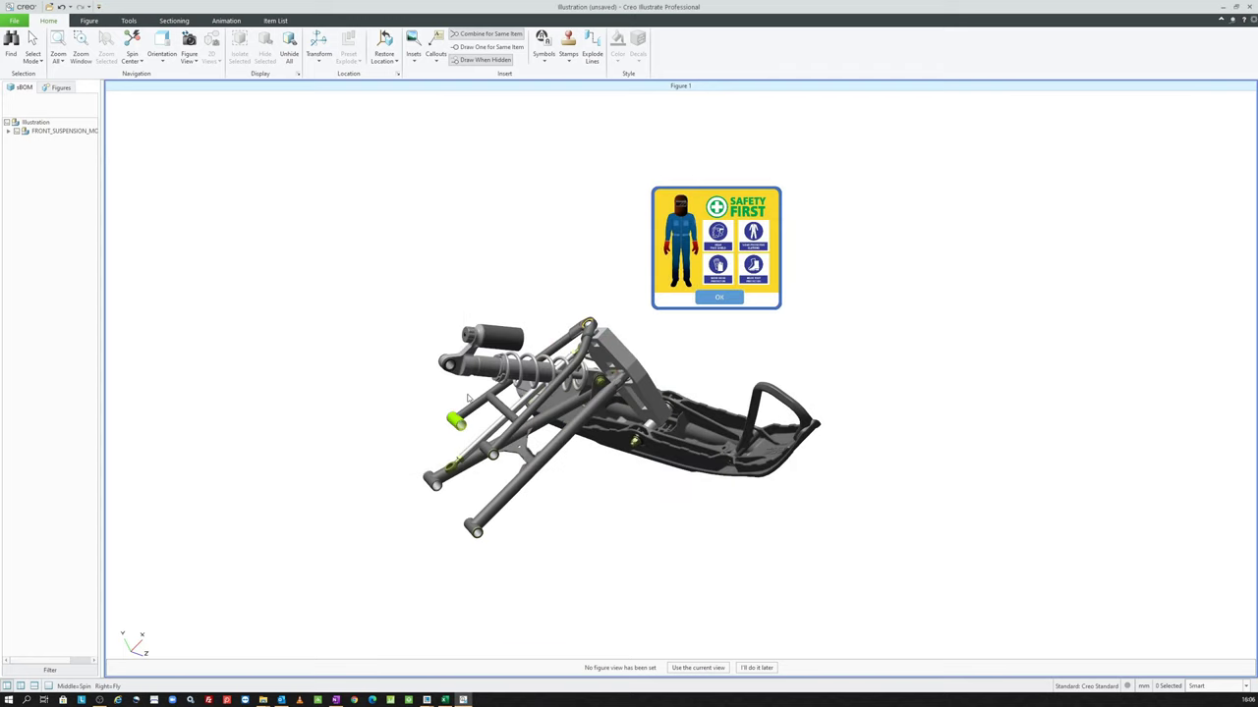
left_click(544, 49)
left_click(615, 167)
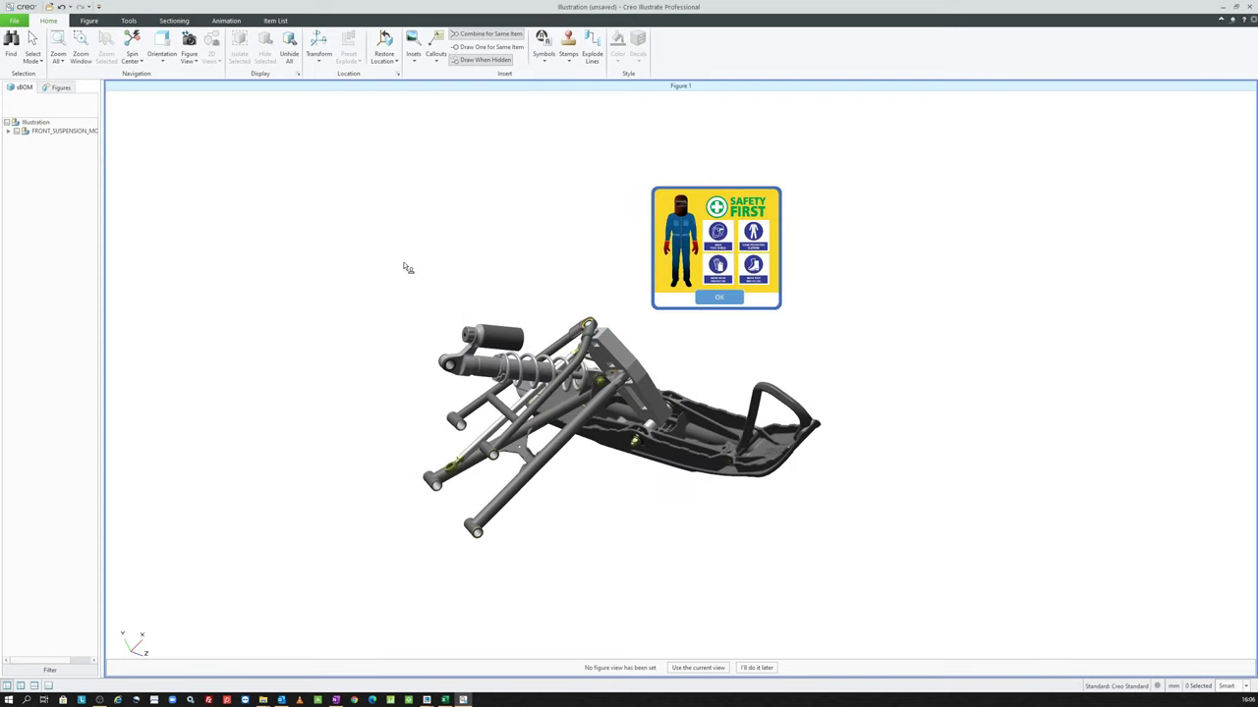
left_click(384, 285)
left_click(396, 367)
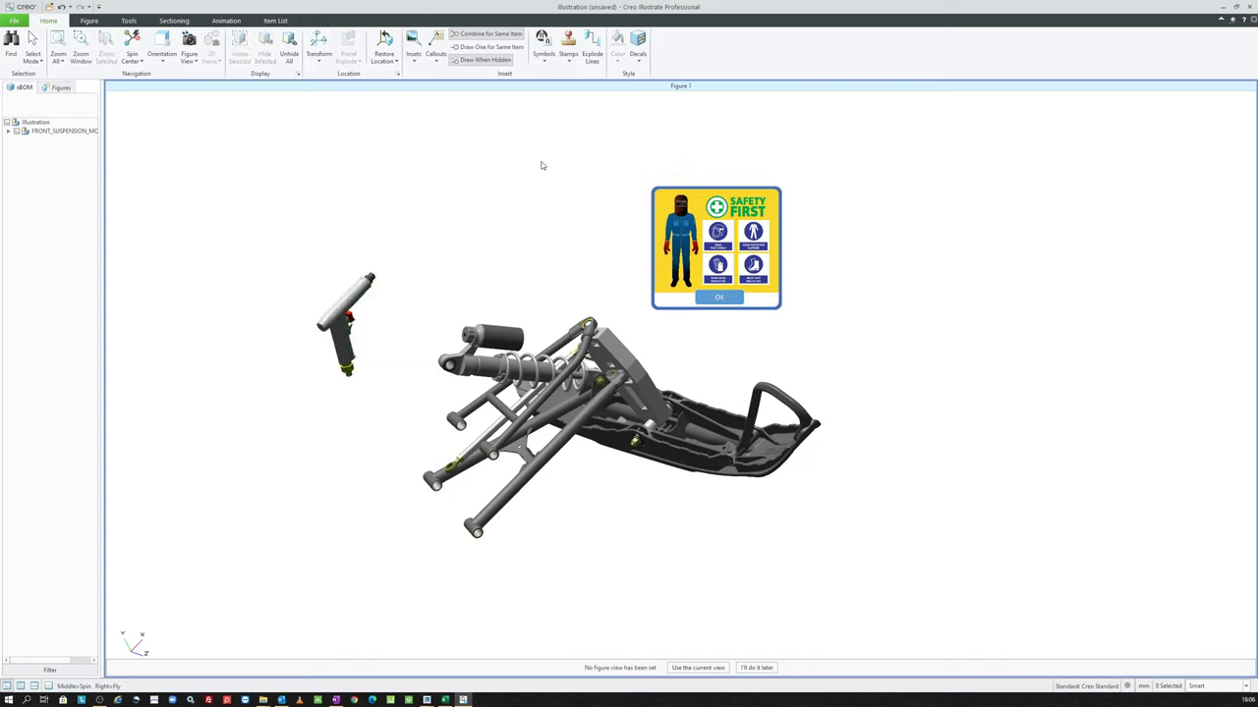
Step: Place a Drill symbol to the right of the safety sign
left_click(544, 49)
left_click(729, 138)
left_click(889, 315)
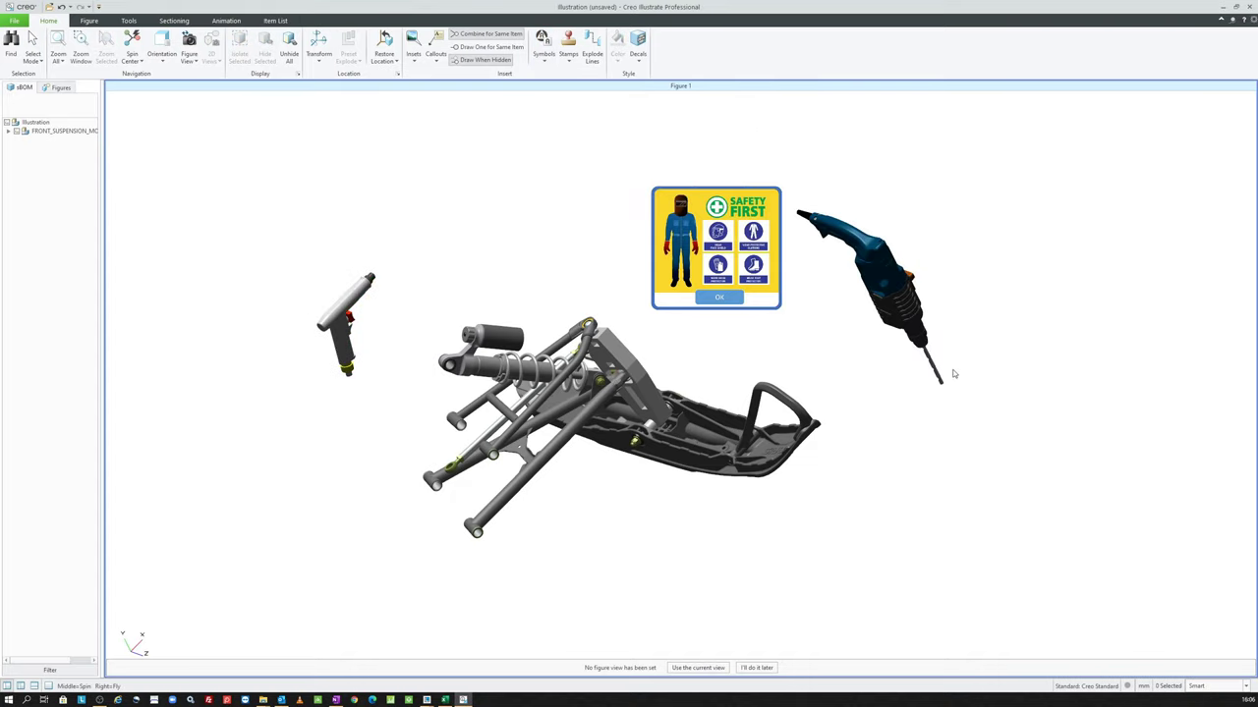
left_click(912, 328)
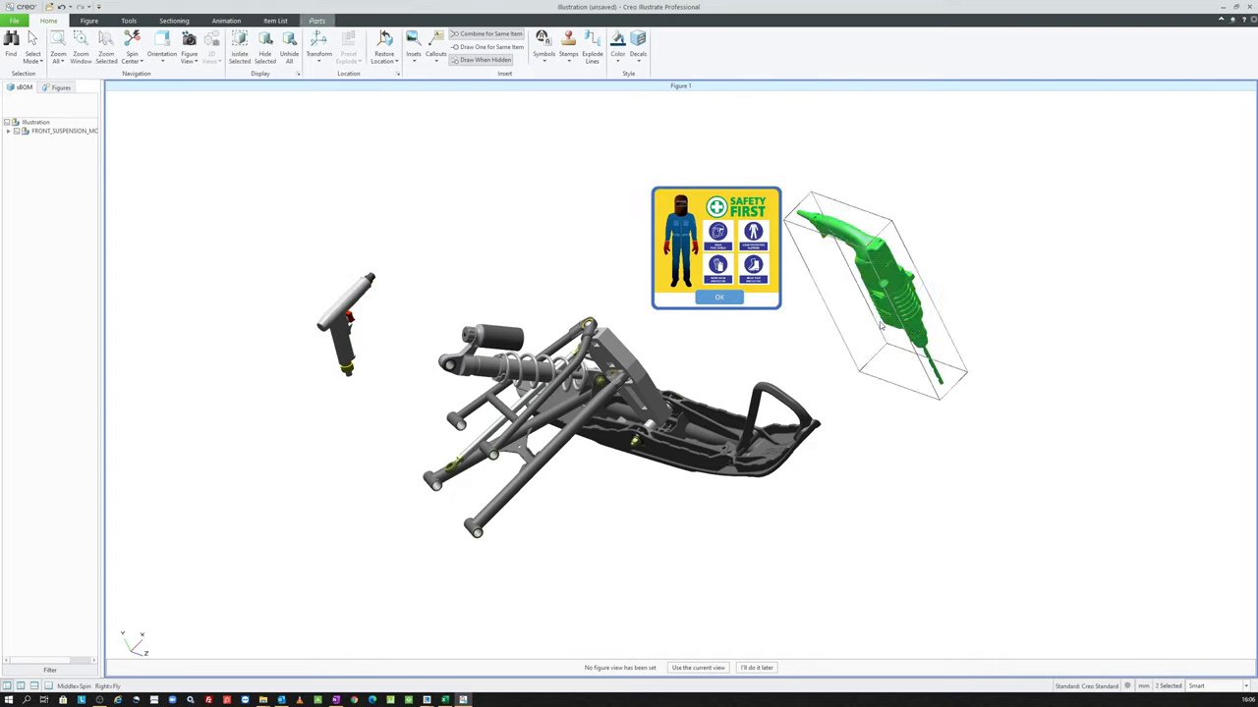
left_click(1006, 416)
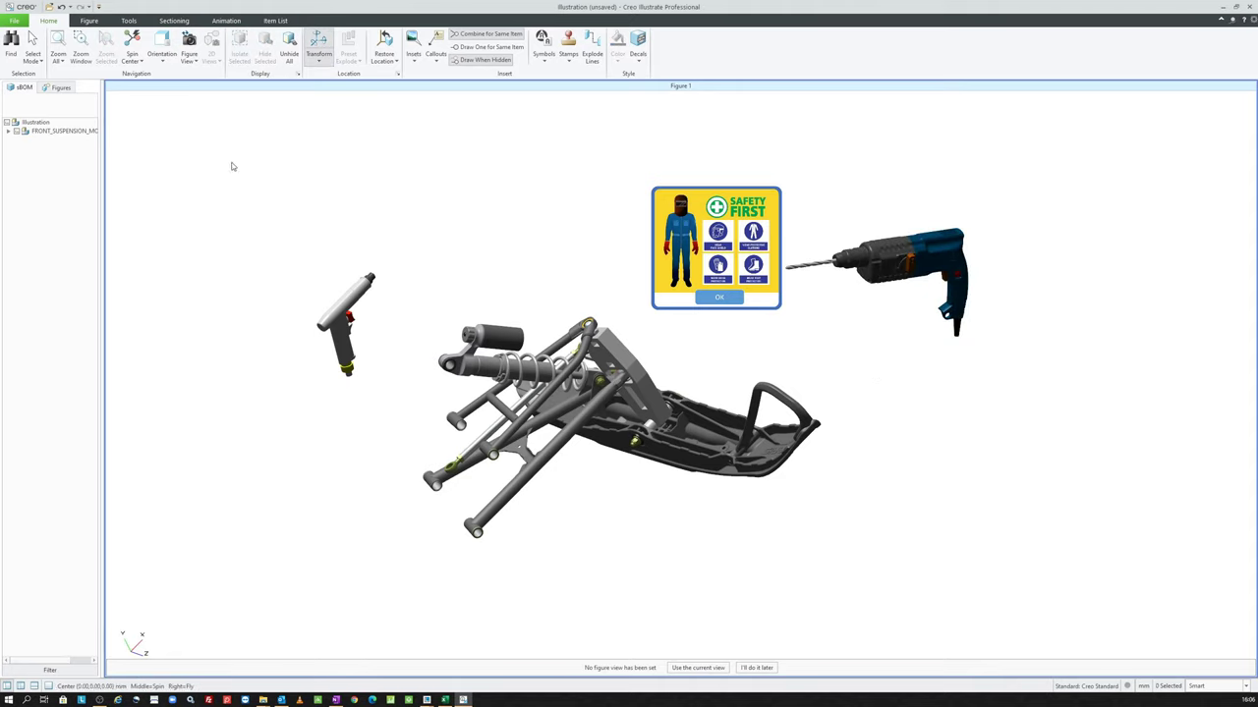
left_click(89, 20)
Step: Create Figure 2 from the Default view and compare it against Figure 1
left_click(11, 51)
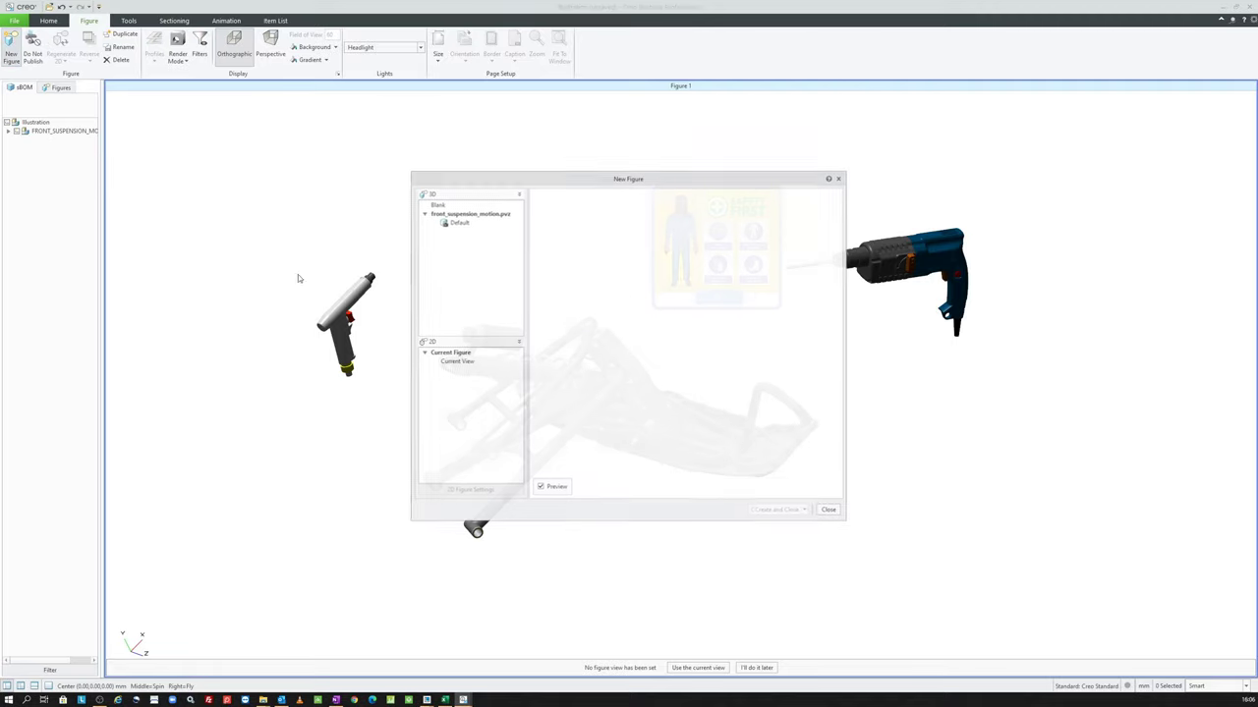
double_click(456, 225)
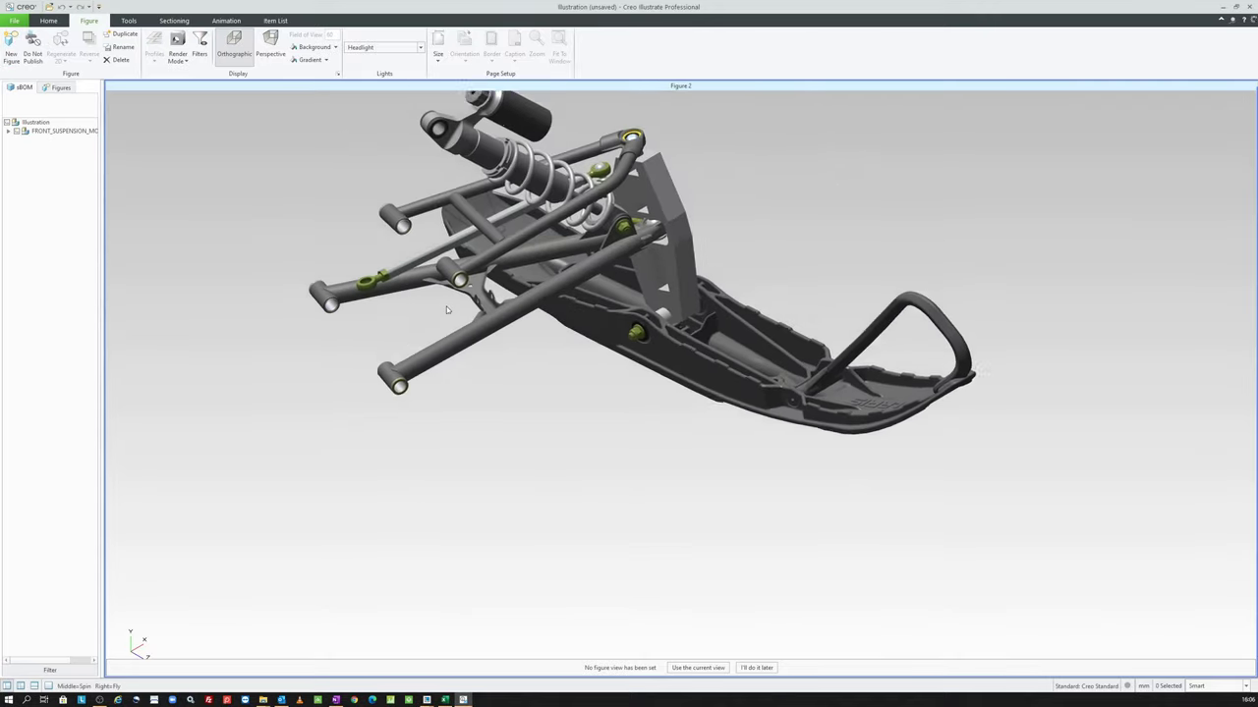
left_click(61, 87)
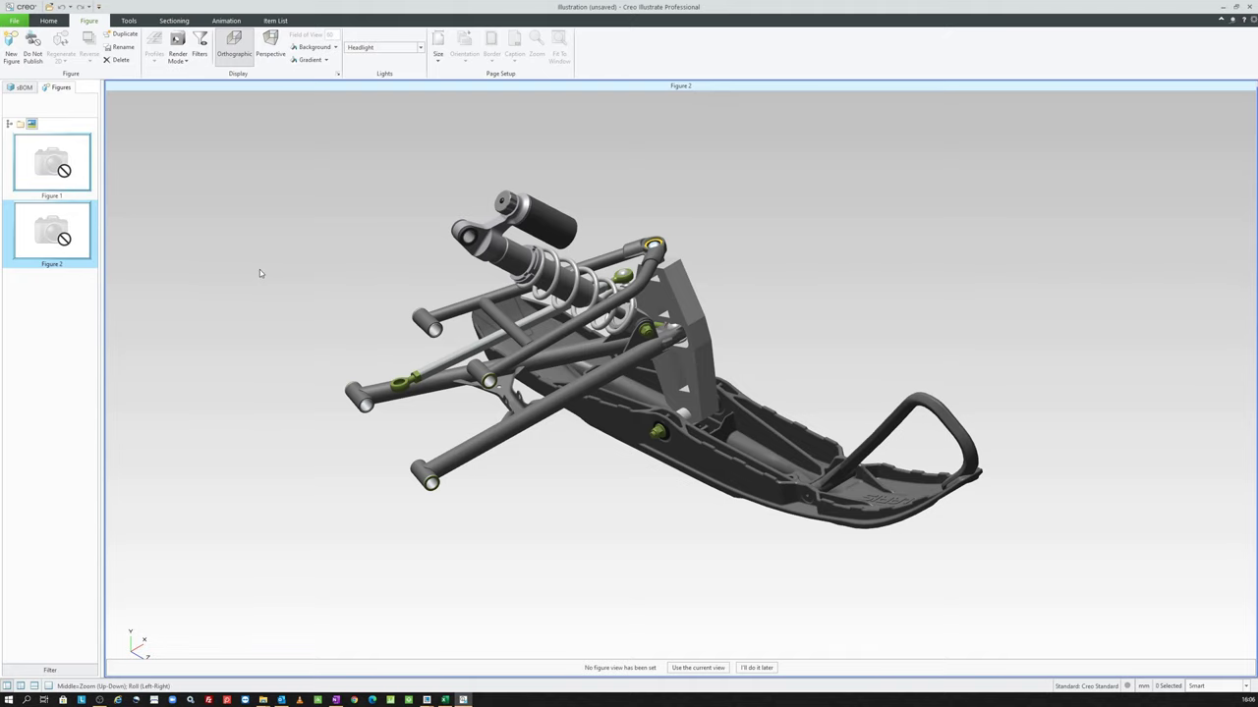
left_click(73, 155)
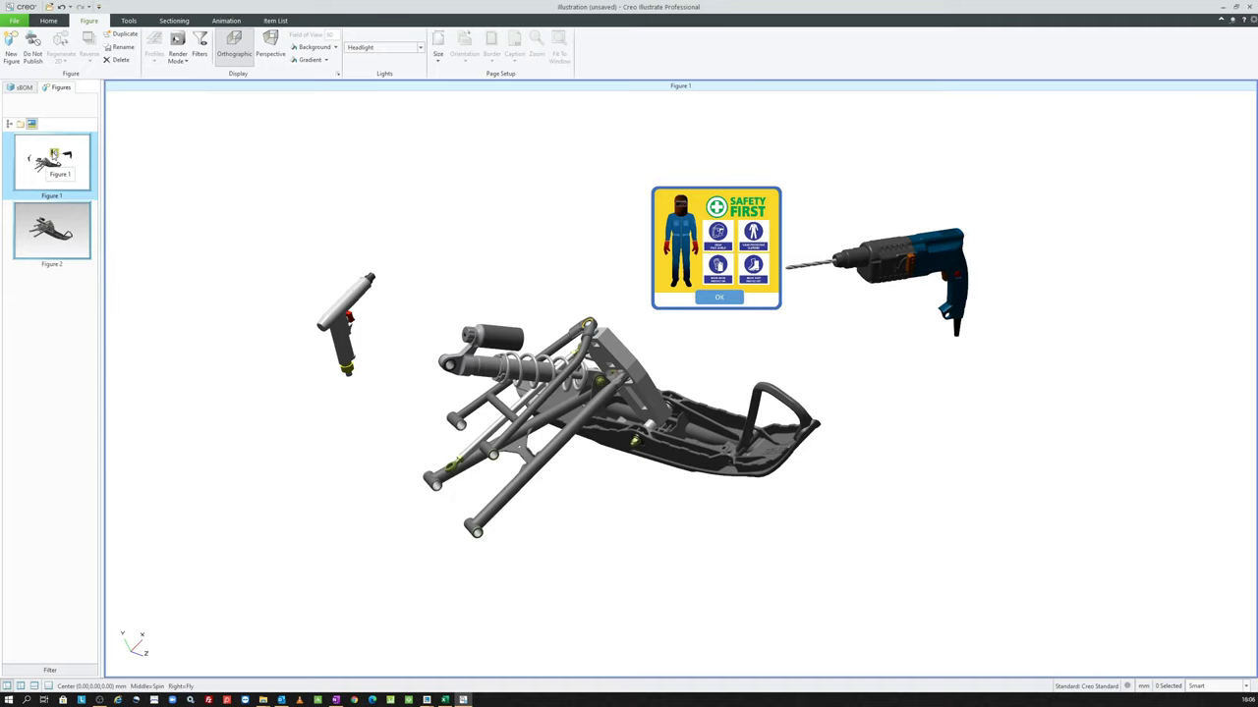
left_click(69, 232)
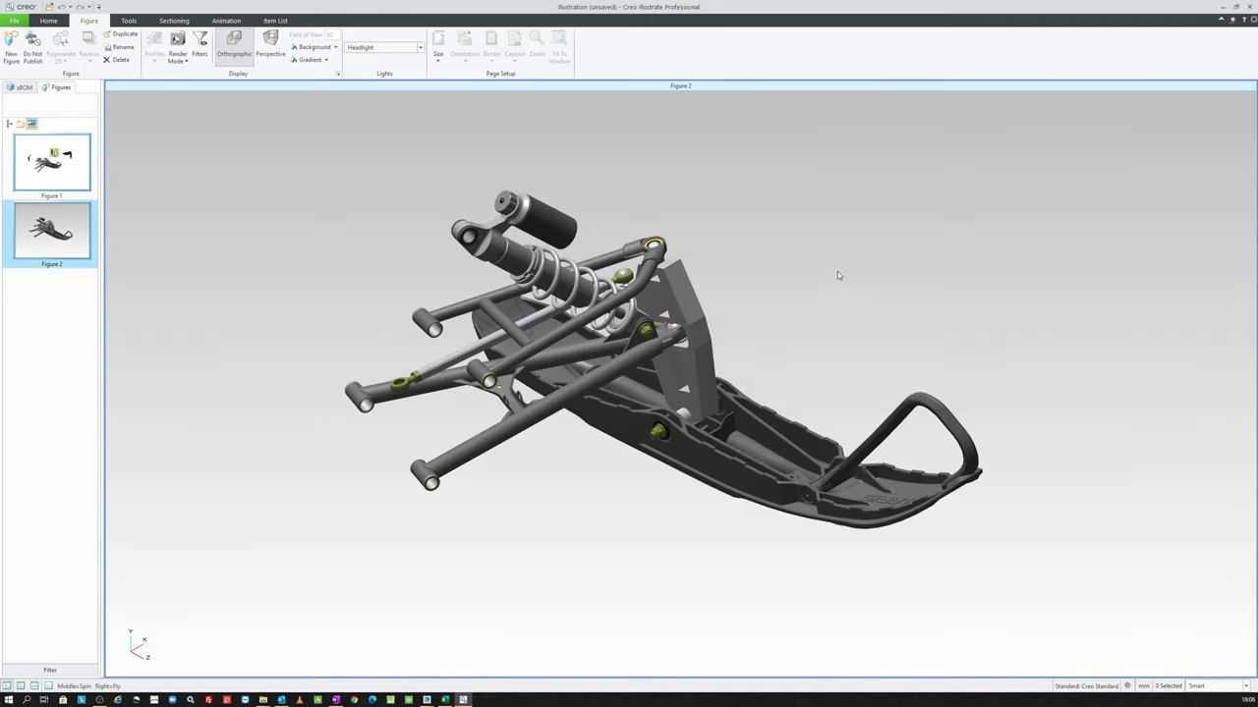
Step: Select a bolt on the suspension and start the Transform tool
left_click(656, 432)
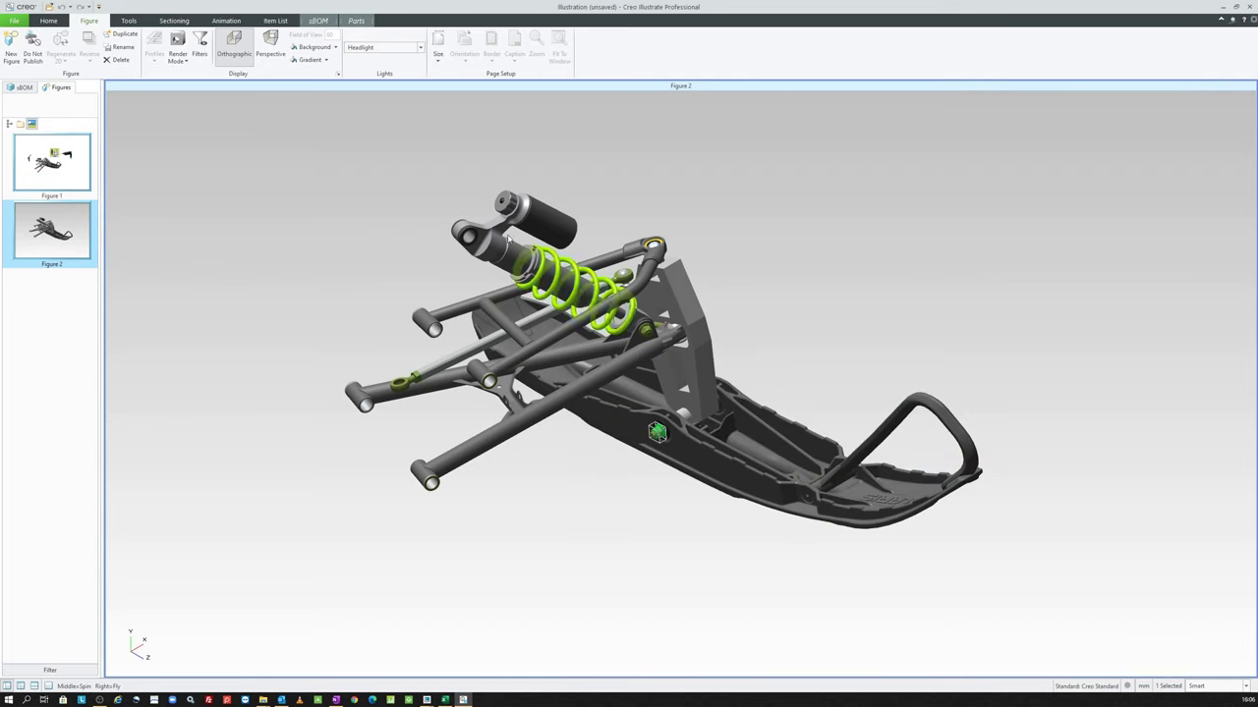
left_click(48, 19)
left_click(313, 60)
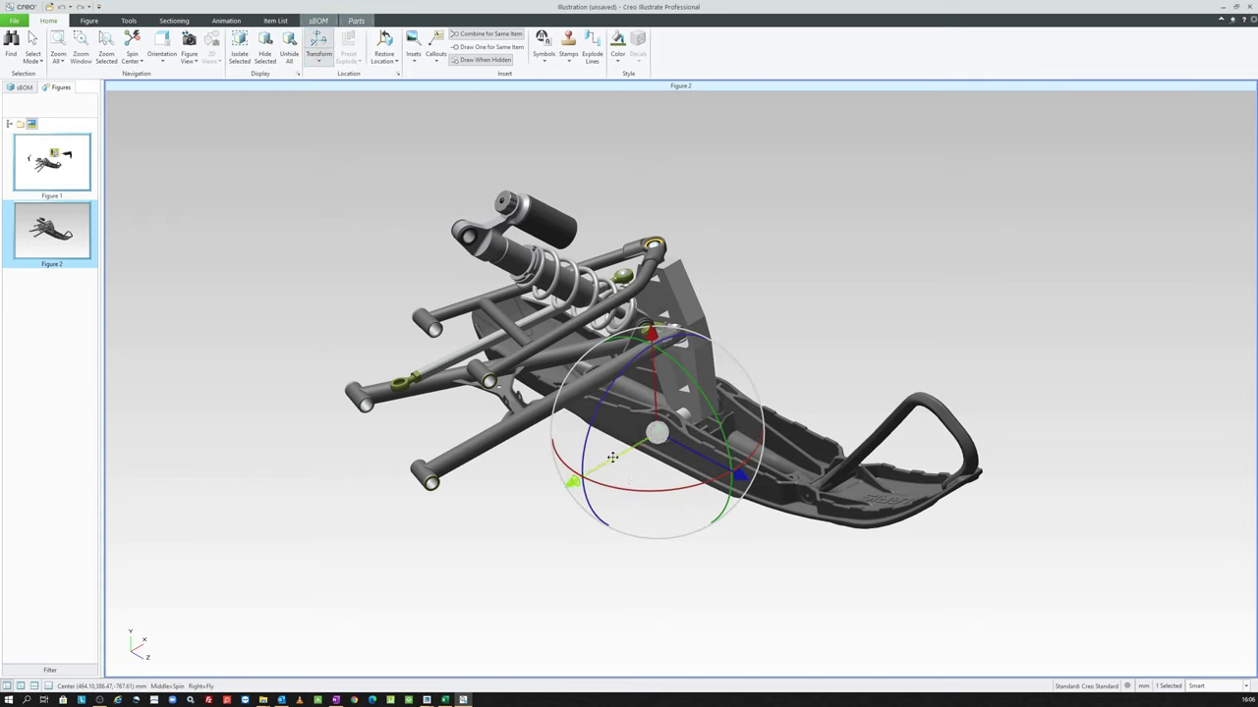
Step: Drag the bolt down-left out of the suspension and add an explode line
left_click_drag(656, 433, 527, 509)
left_click(592, 50)
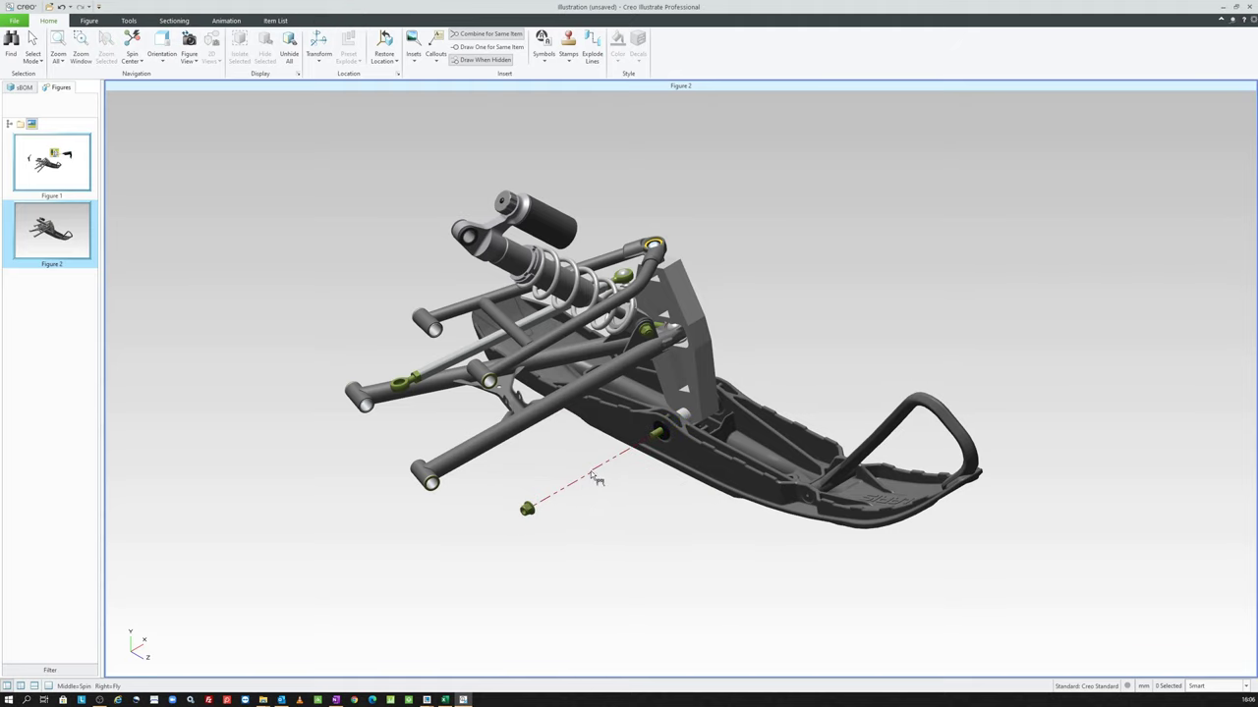
left_click(527, 509)
left_click(292, 199)
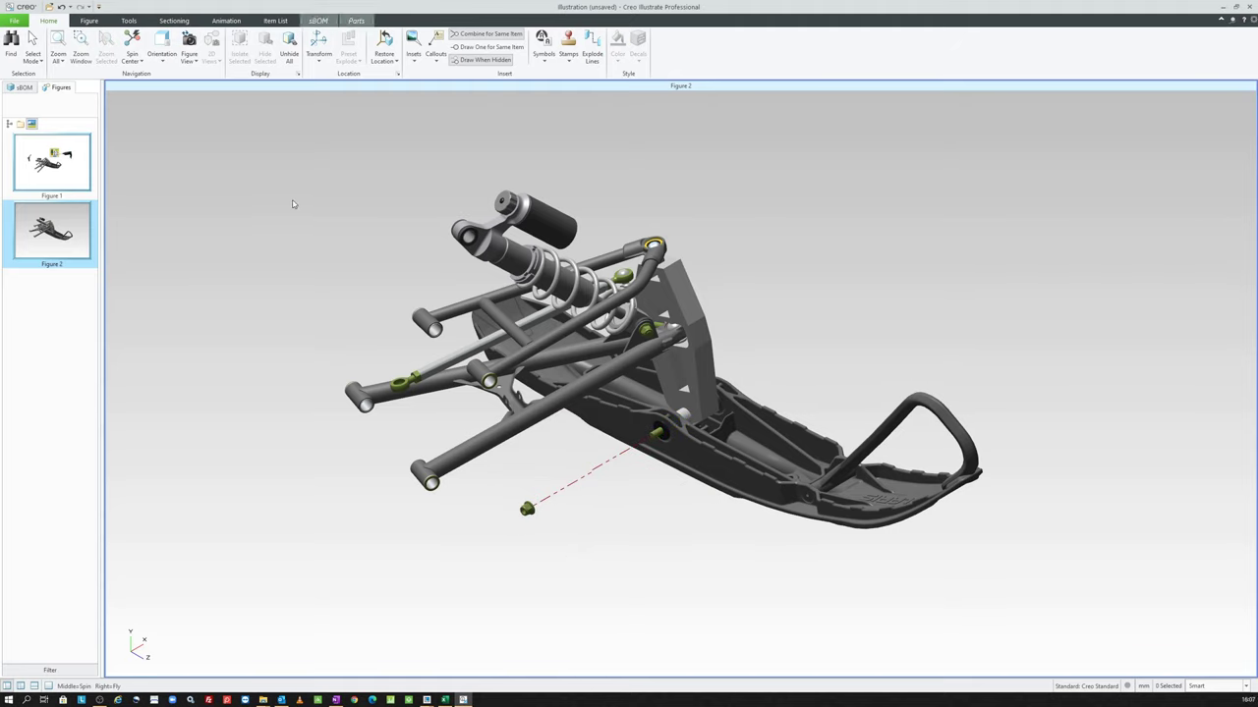
Step: Add a circular magnifying inset on the bracket
left_click(412, 44)
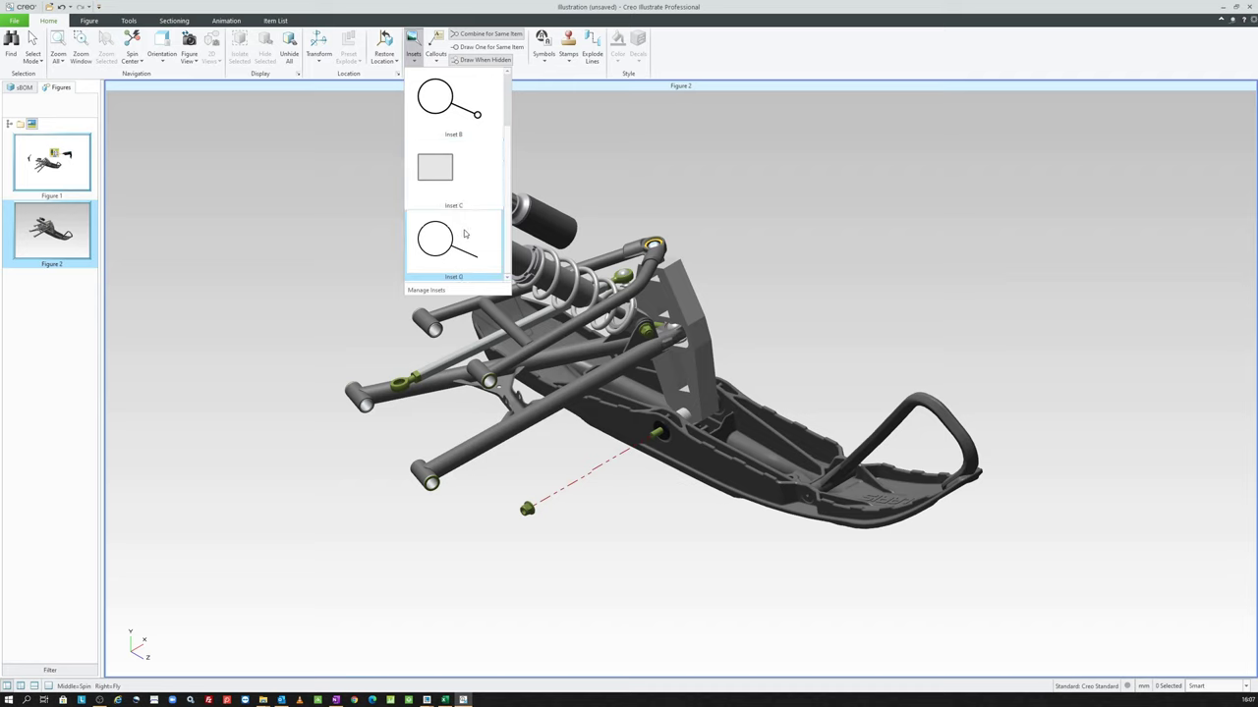
left_click(461, 238)
left_click(764, 206)
left_click(343, 196)
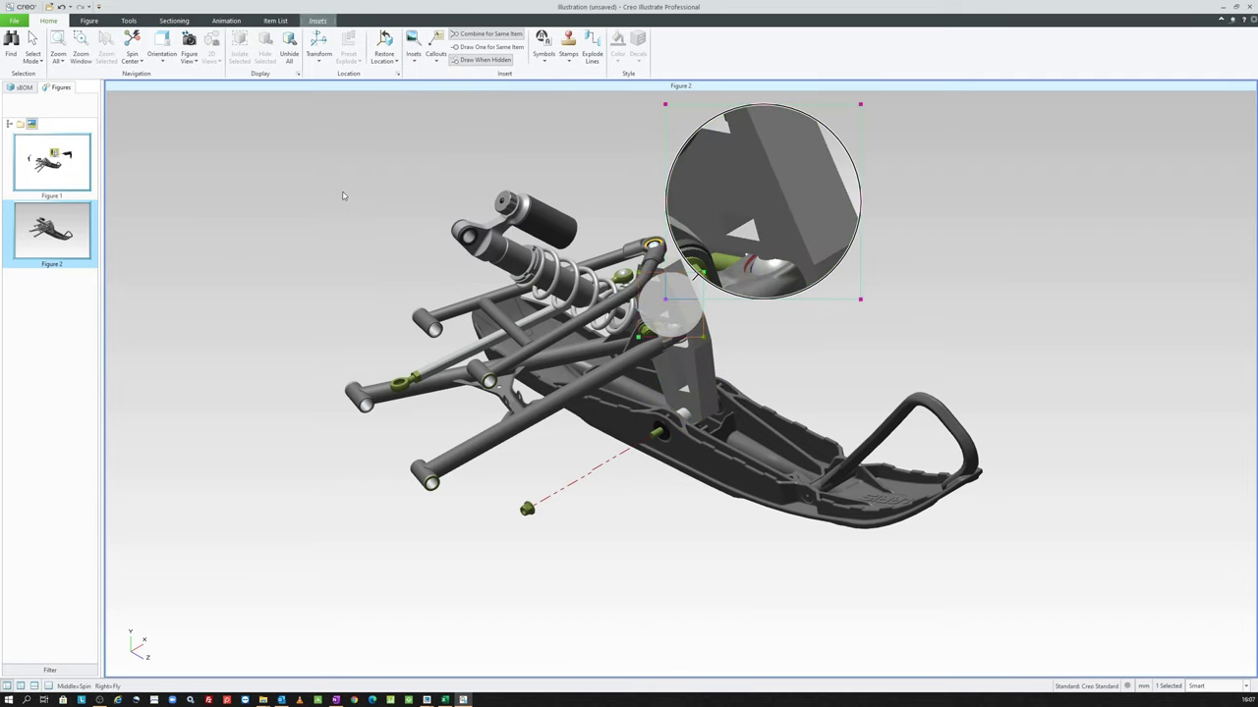
Step: Add a callout on the rod with its label at the upper left
left_click(435, 44)
scroll(483, 310, "down", 1)
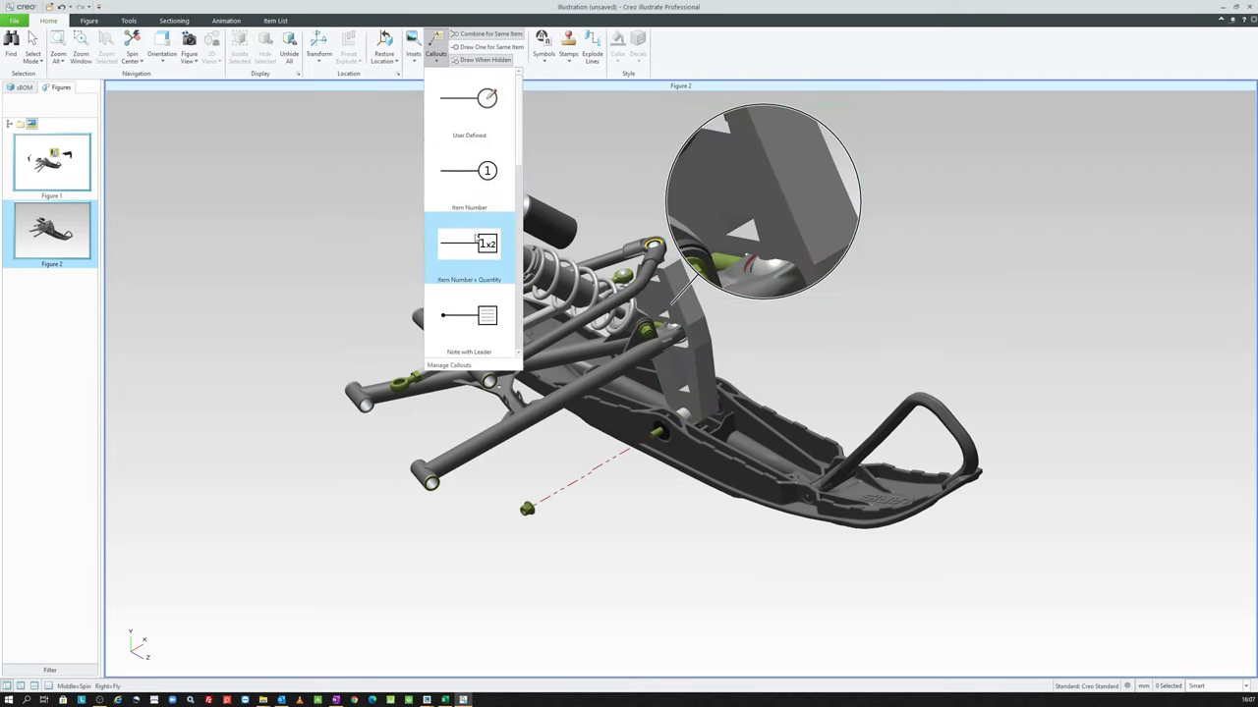
scroll(482, 312, "down", 2)
left_click(479, 324)
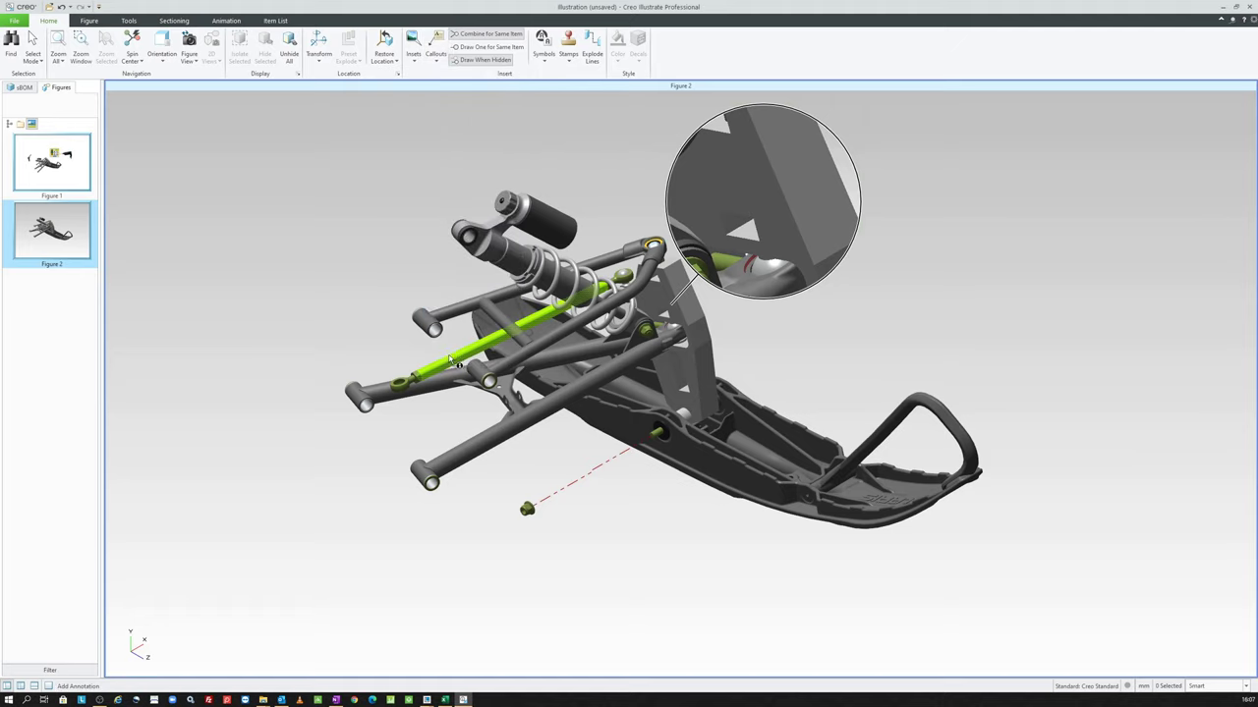
left_click(450, 355)
left_click(351, 256)
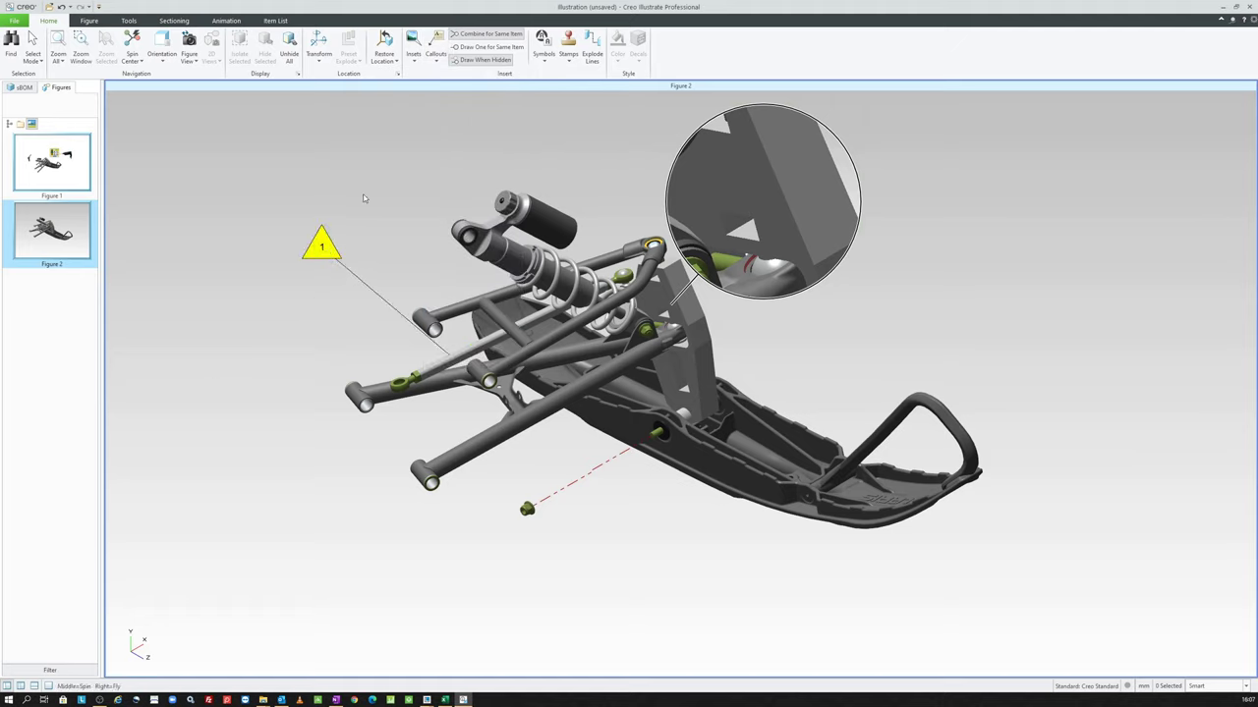
Step: Delete the callout and the magnifying inset from the figure
left_click(568, 57)
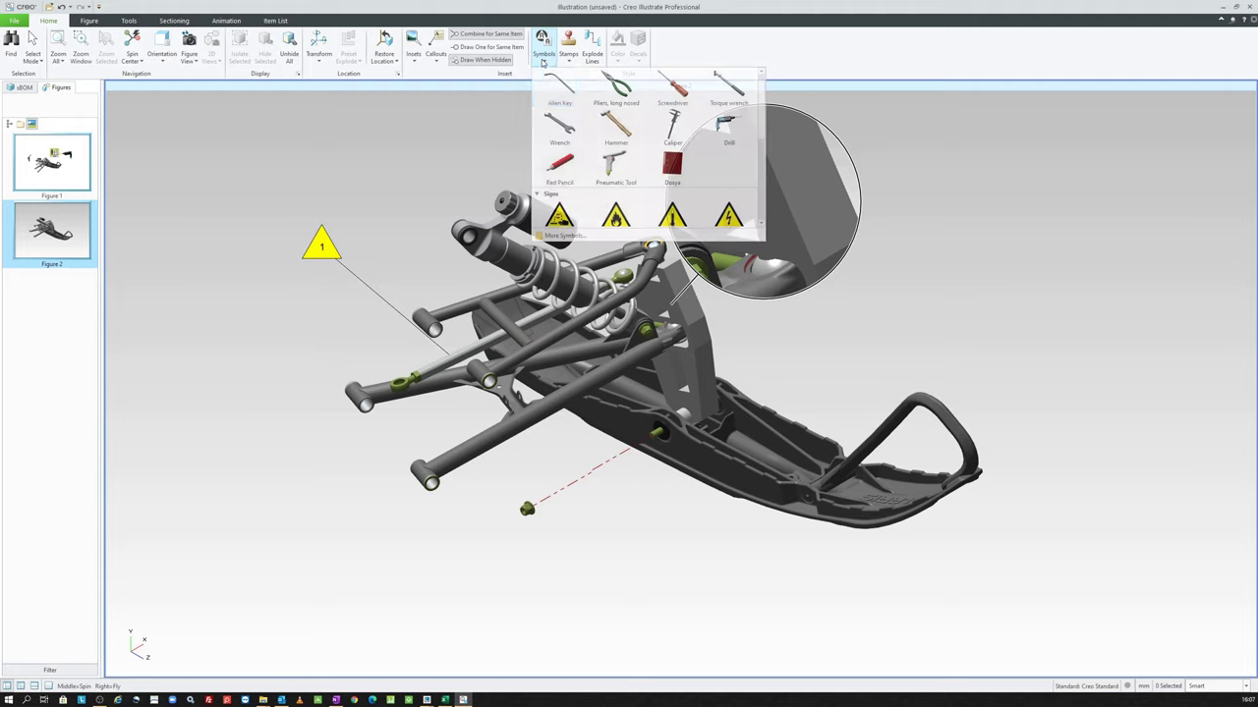
left_click(575, 54)
left_click(574, 54)
left_click(450, 155)
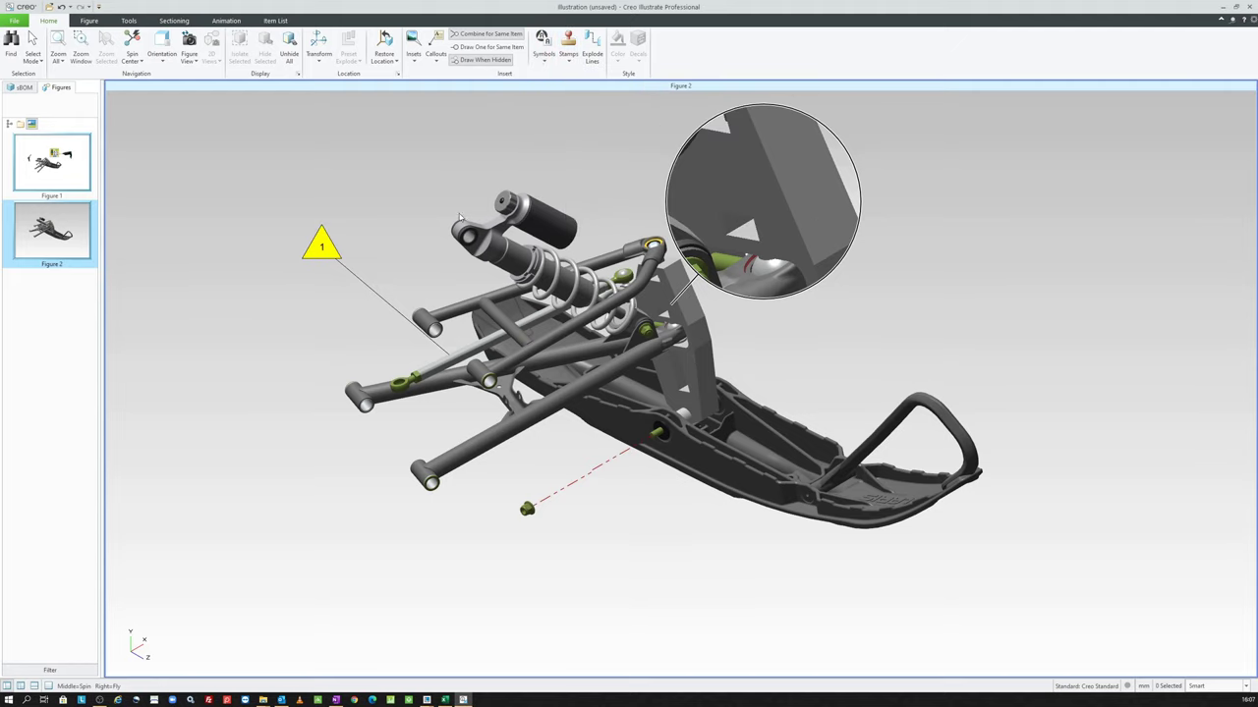
left_click(321, 245)
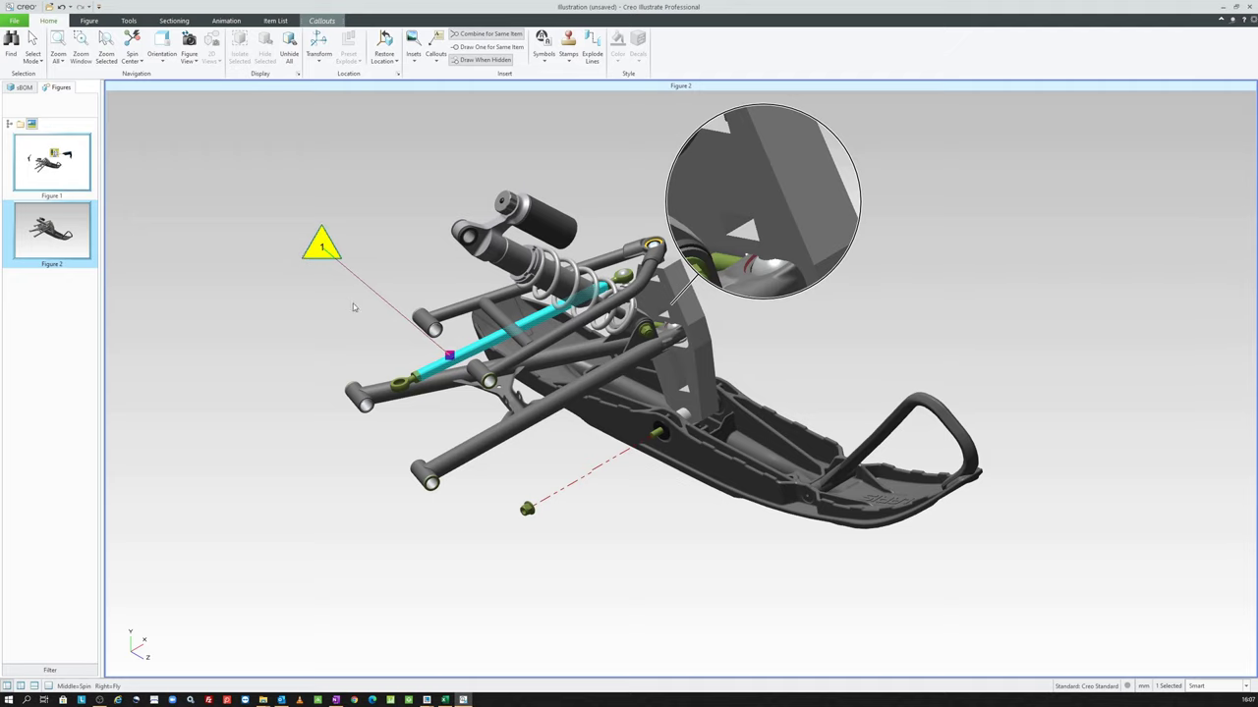
key("Delete")
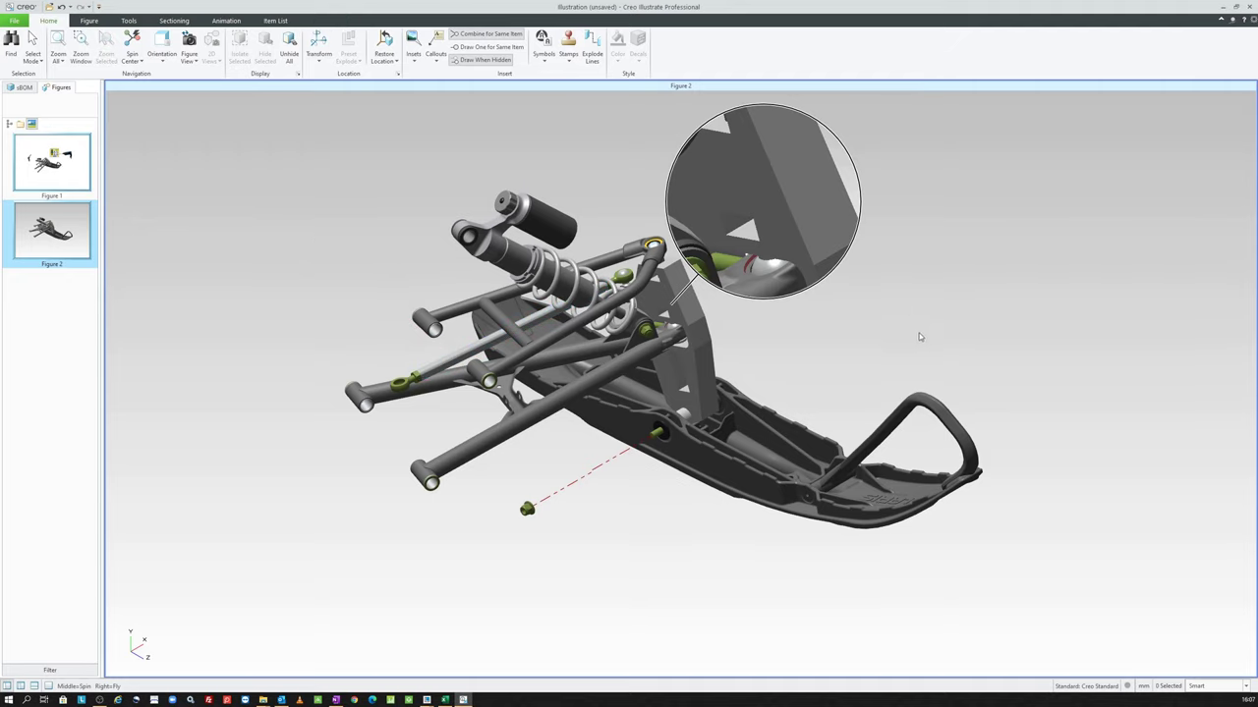
left_click(776, 231)
key("Delete")
left_click(515, 508)
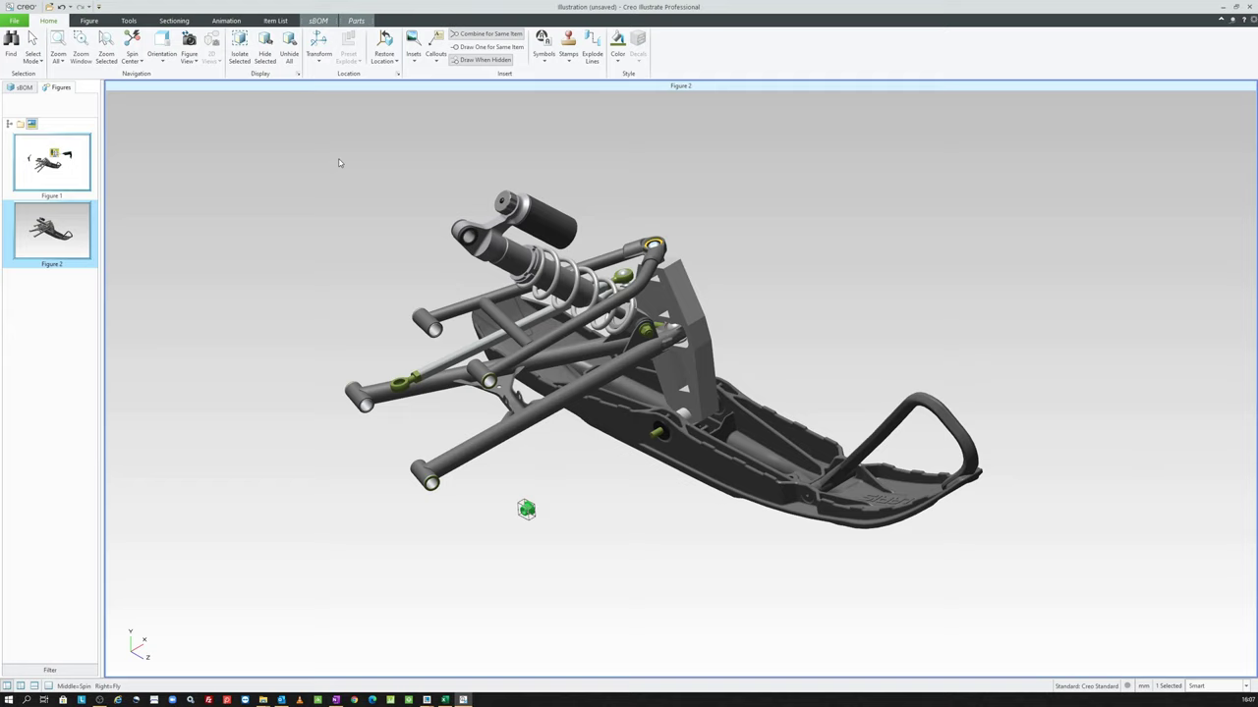
left_click(14, 19)
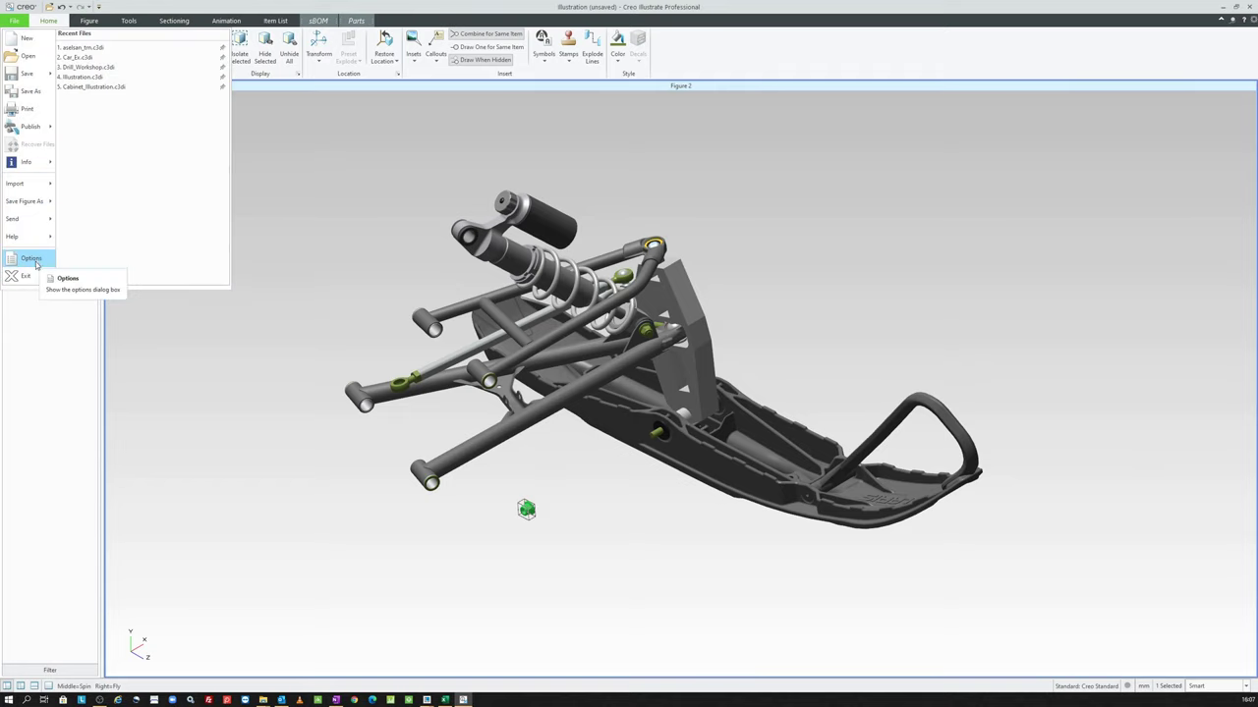
left_click(304, 329)
left_click(263, 700)
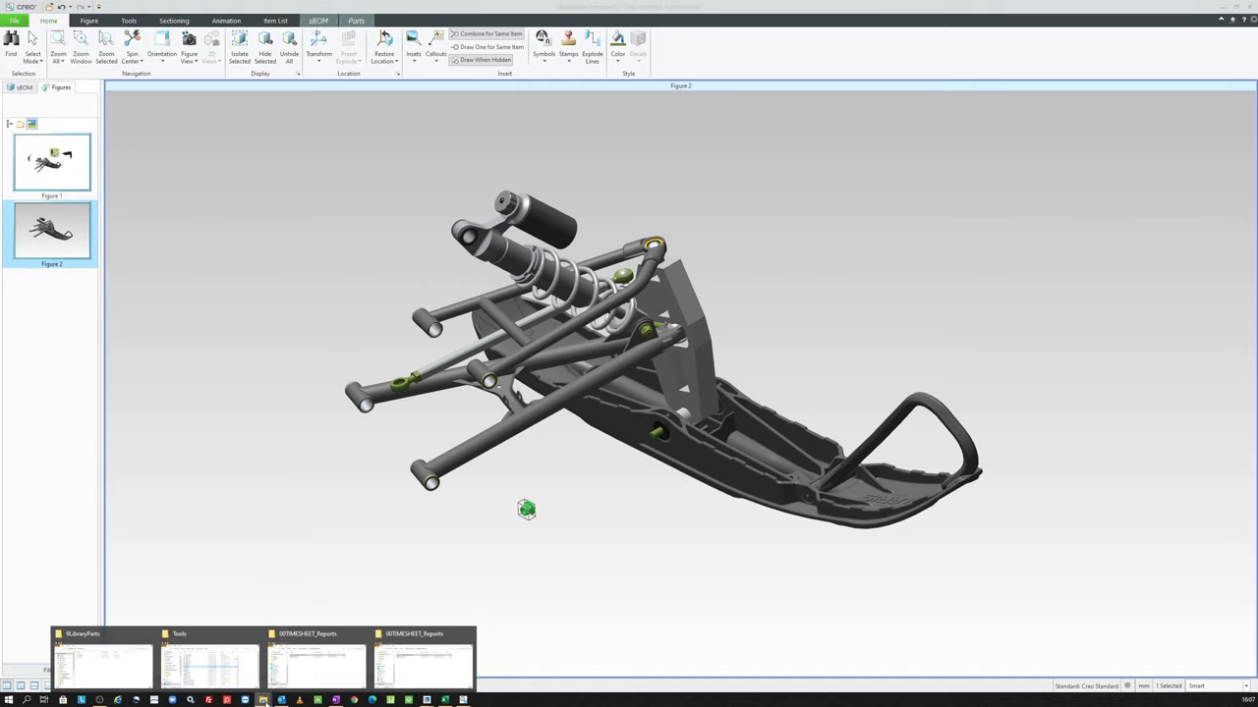
left_click(1221, 5)
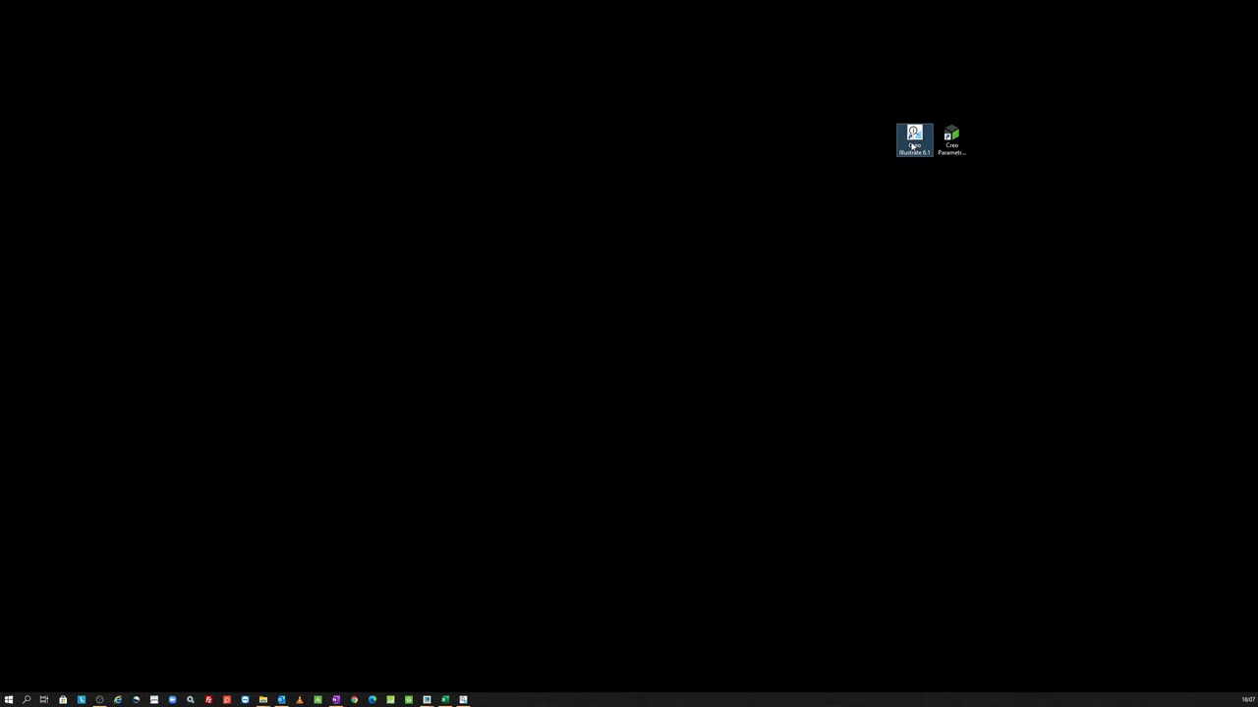
Step: Open the Creo Illustrate shortcut's file location and go up to the install folder
right_click(911, 143)
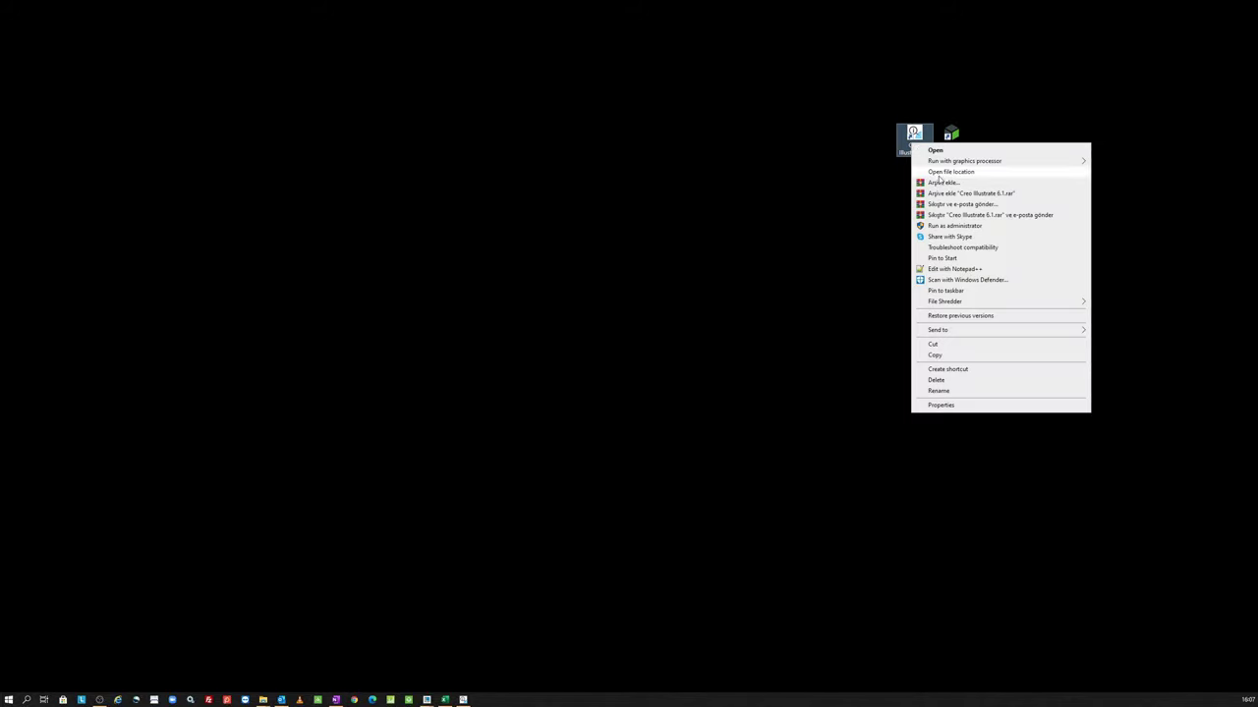
left_click(939, 173)
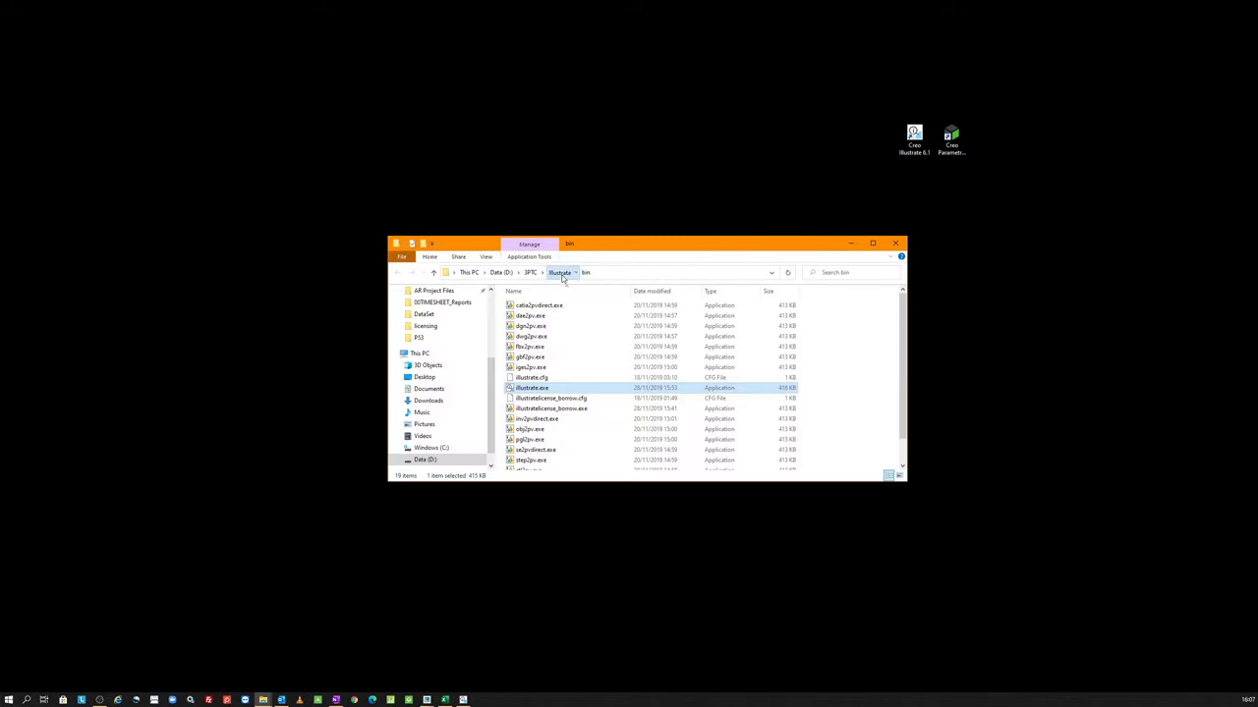
left_click(559, 273)
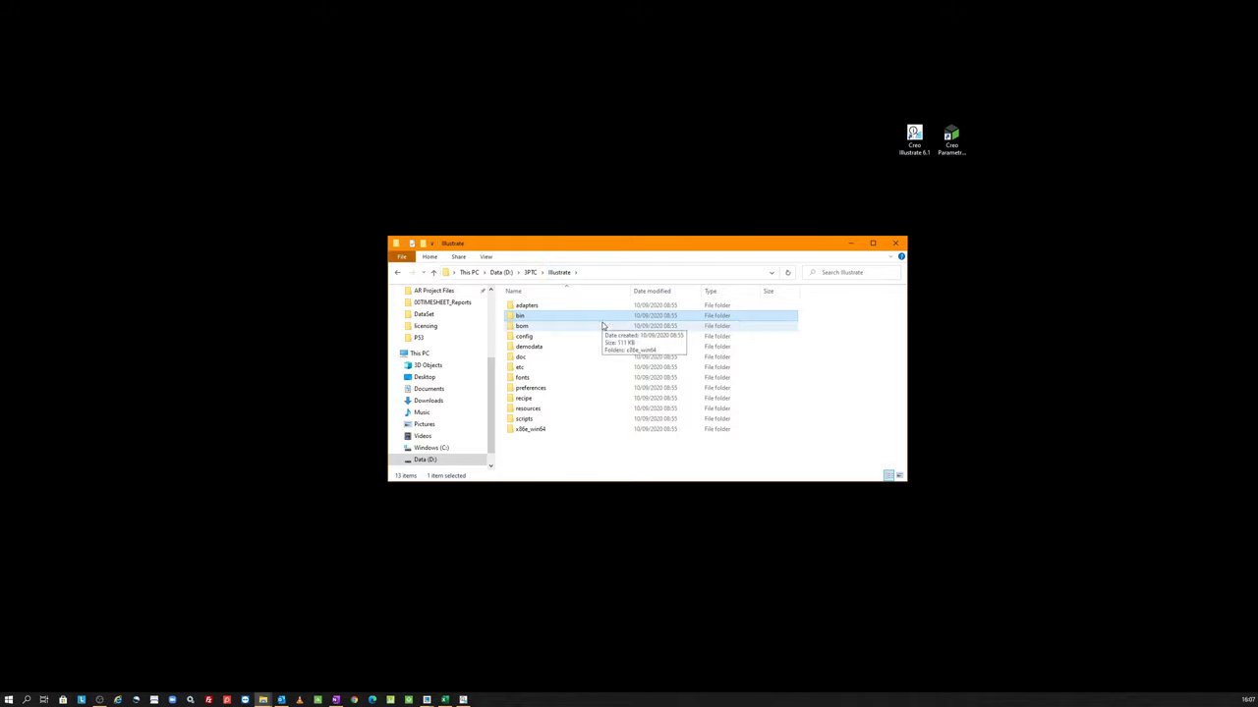
key("ctrl+f")
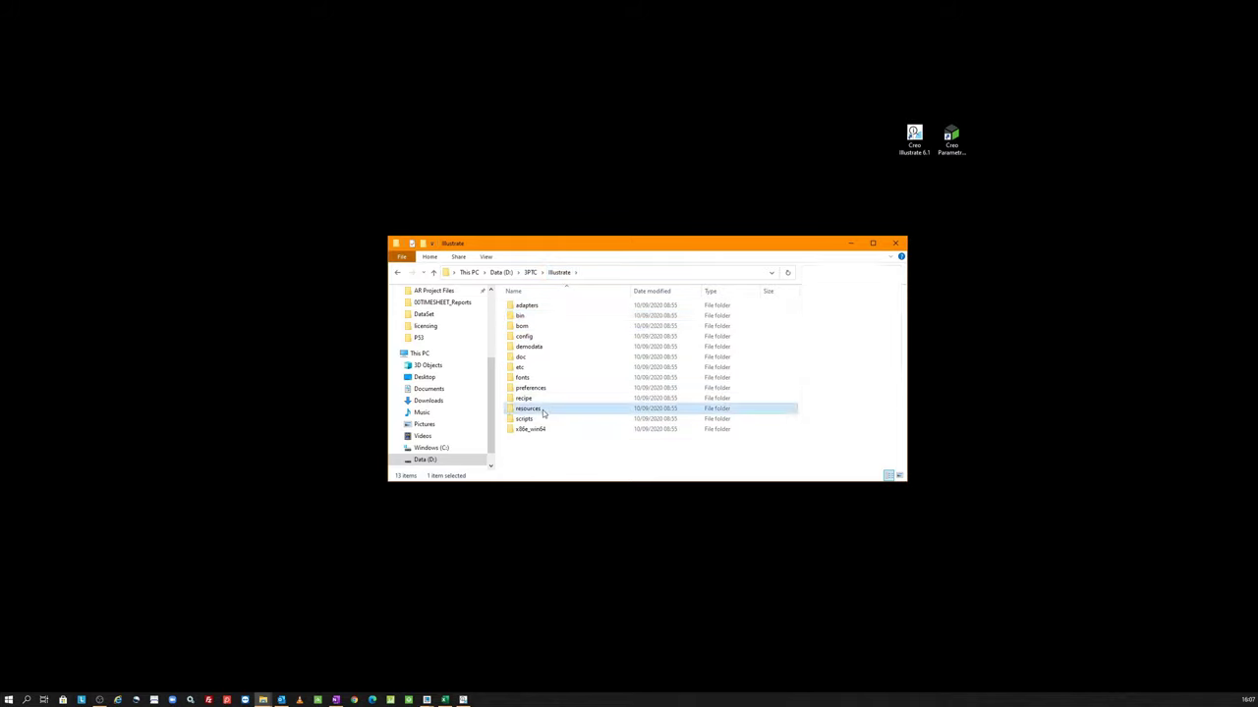
Step: Browse to resources\pvplugins\galaxystartup\text\resource, select the four standard zips, then return to Creo
double_click(535, 409)
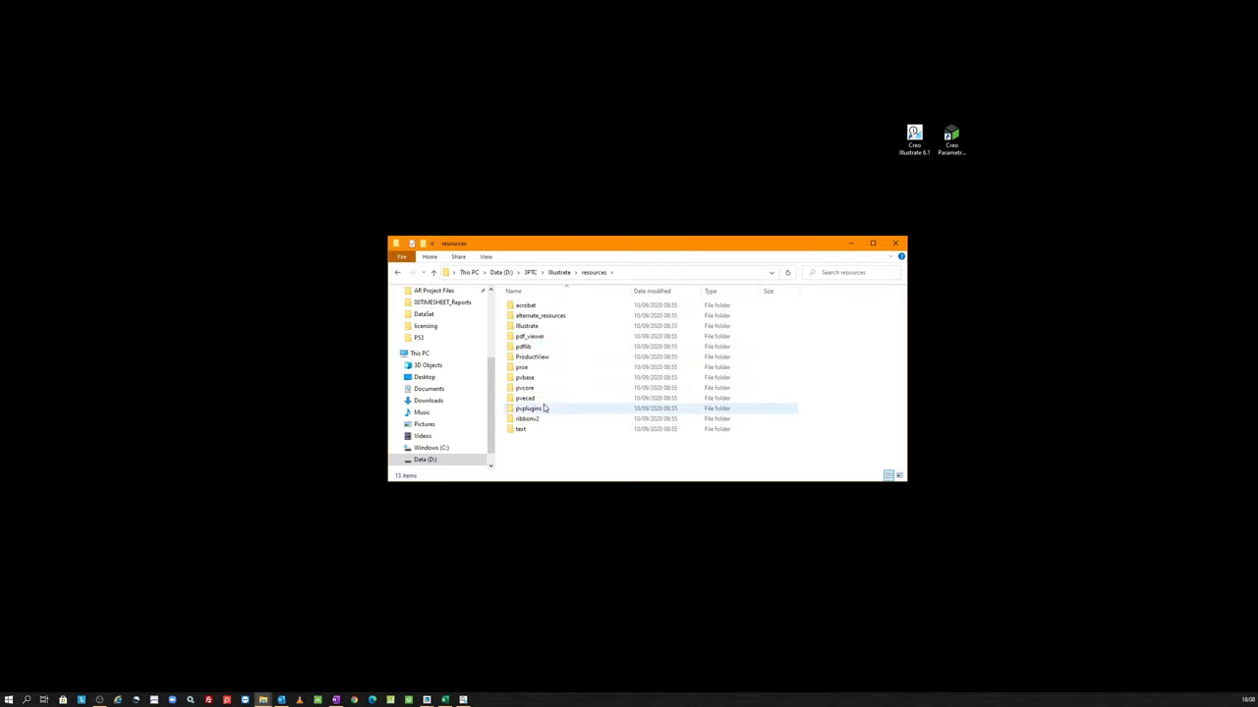
double_click(546, 407)
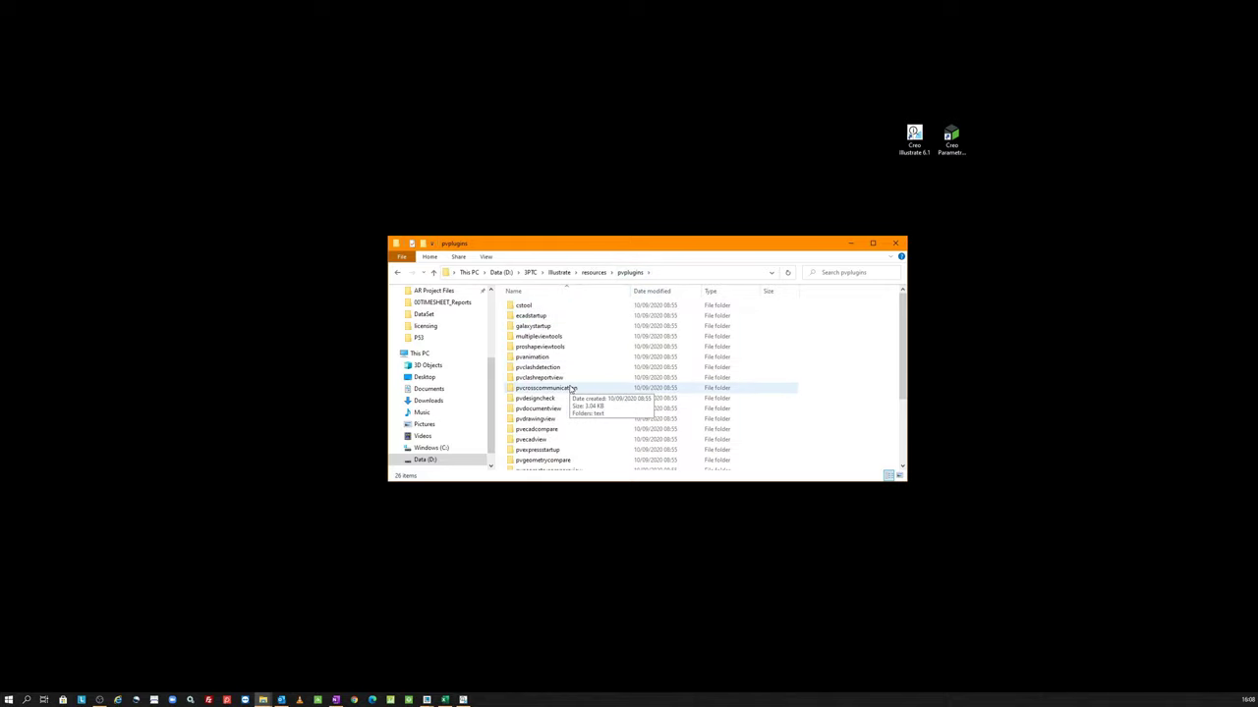
double_click(538, 325)
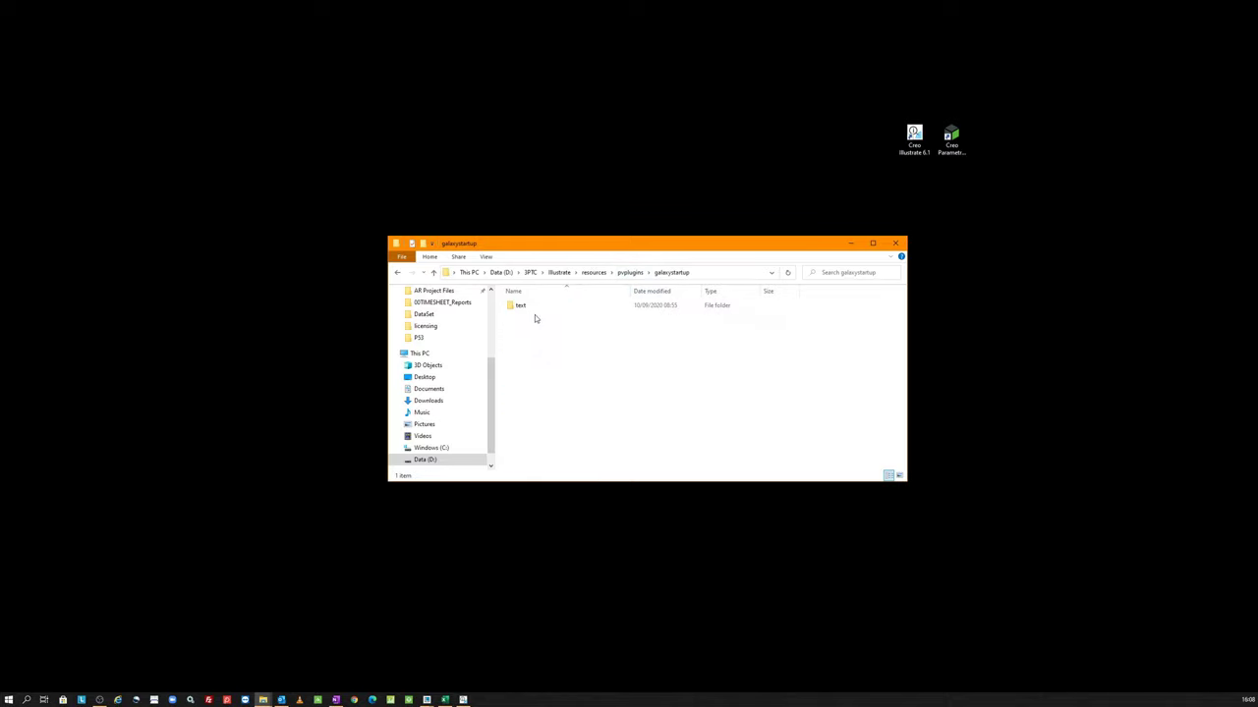
double_click(531, 306)
double_click(534, 316)
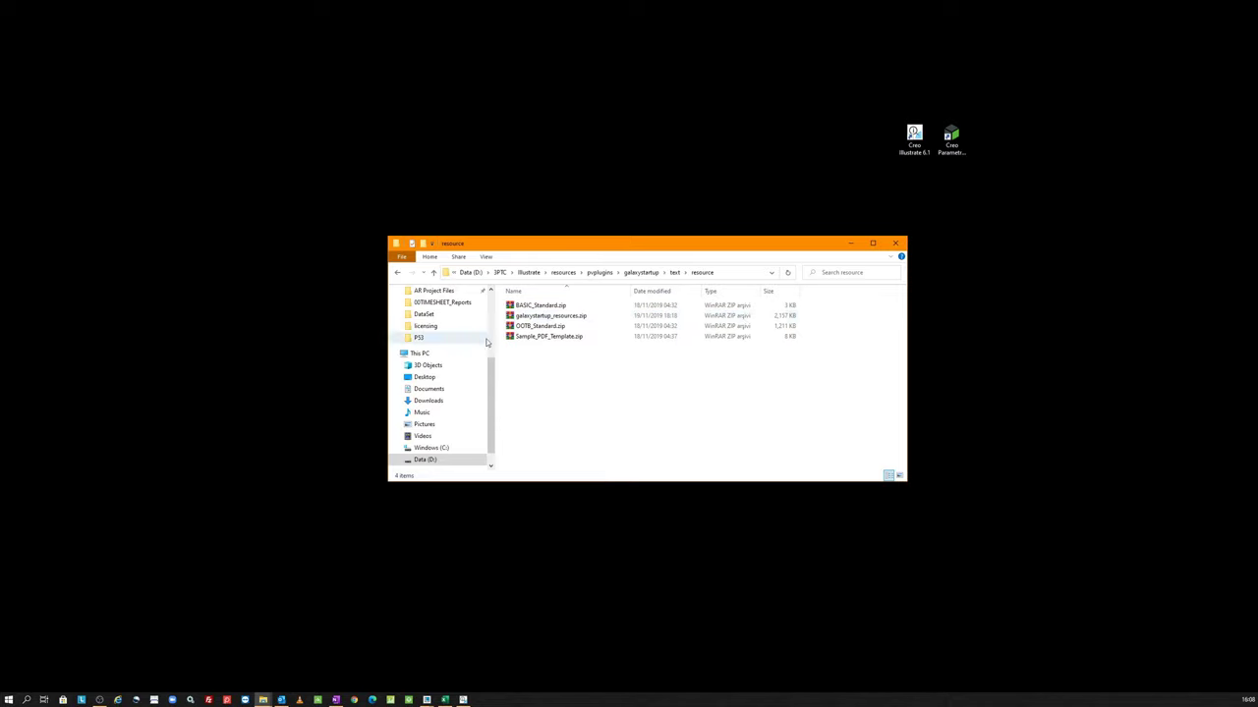
left_click_drag(607, 393, 506, 294)
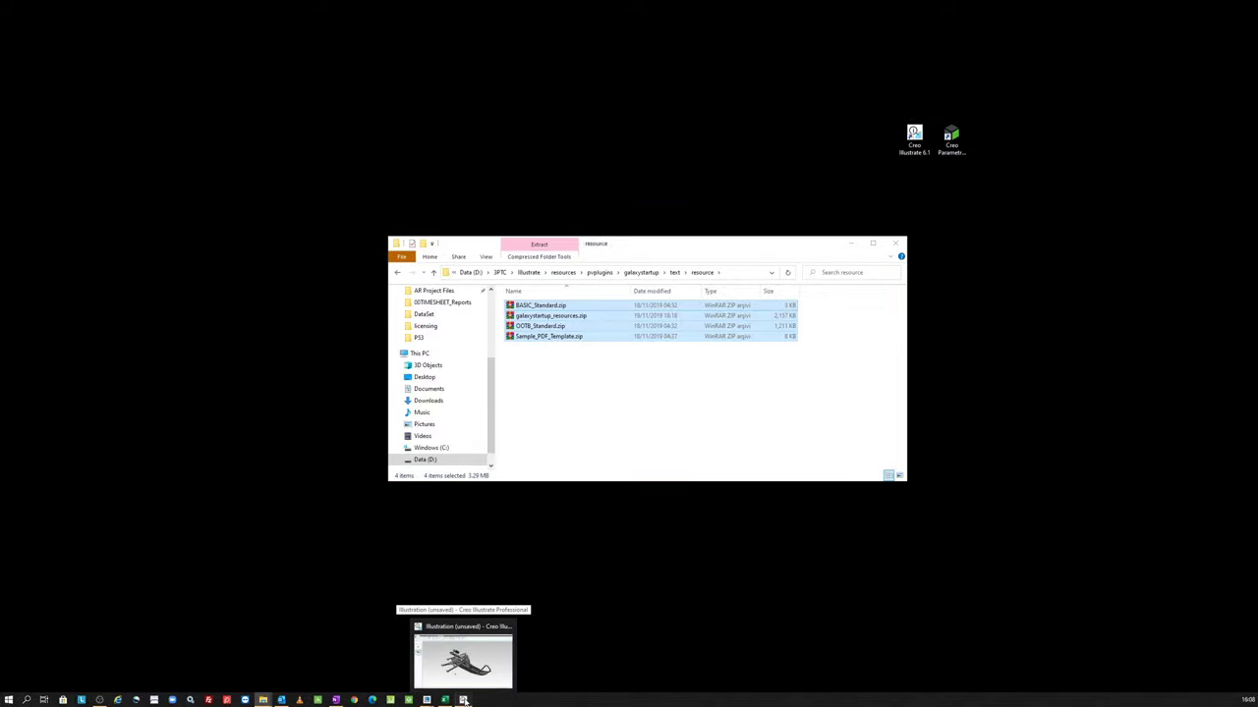
left_click(463, 701)
Step: Open File > Options, go to Standard, and select the Illustration settings
left_click(18, 22)
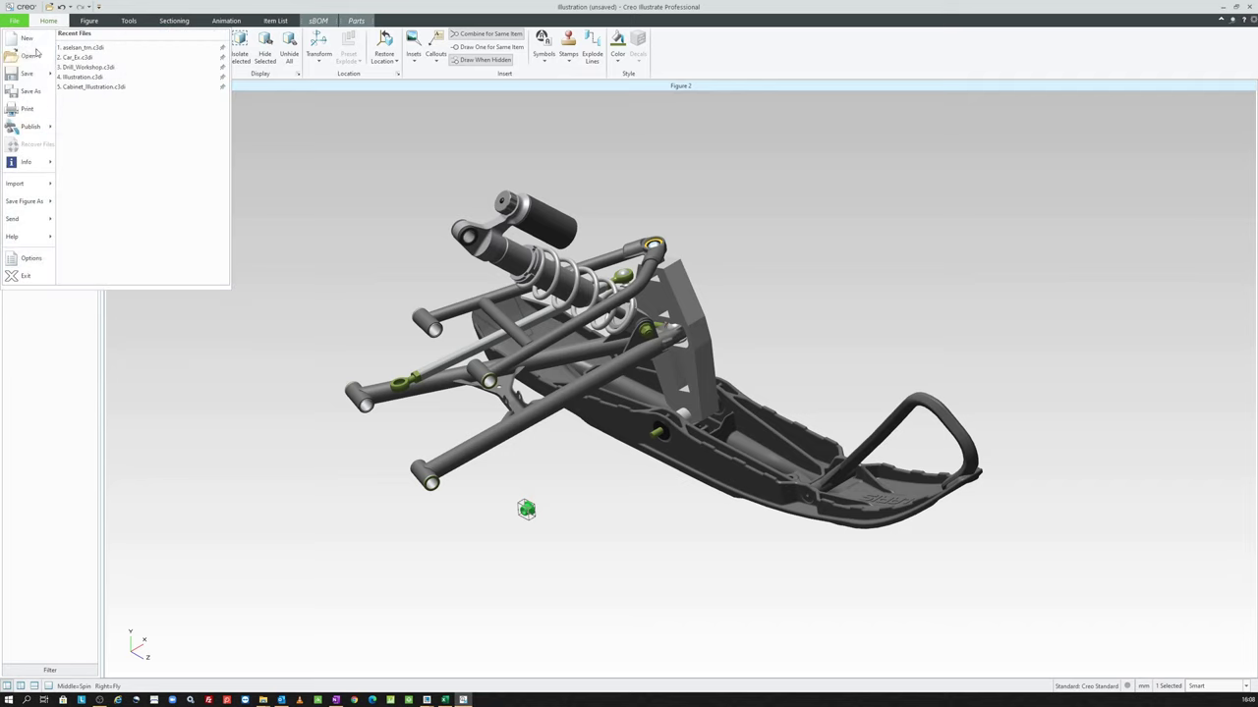
left_click(24, 257)
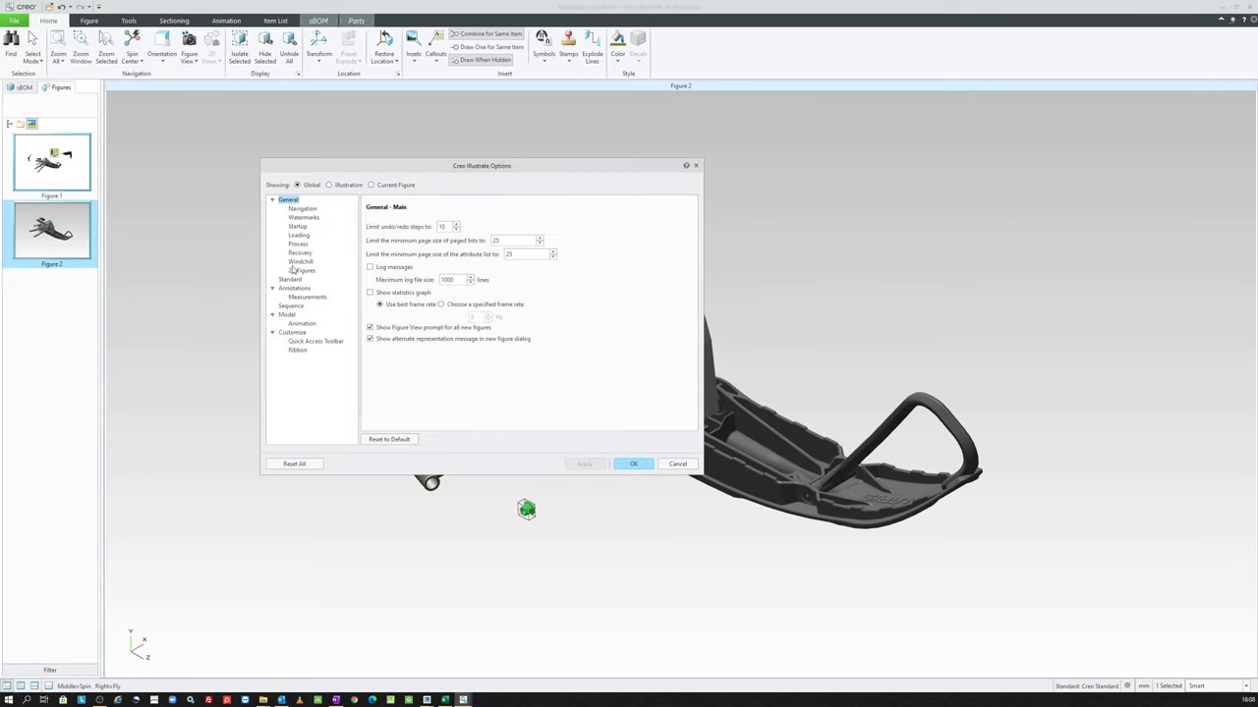
left_click(290, 281)
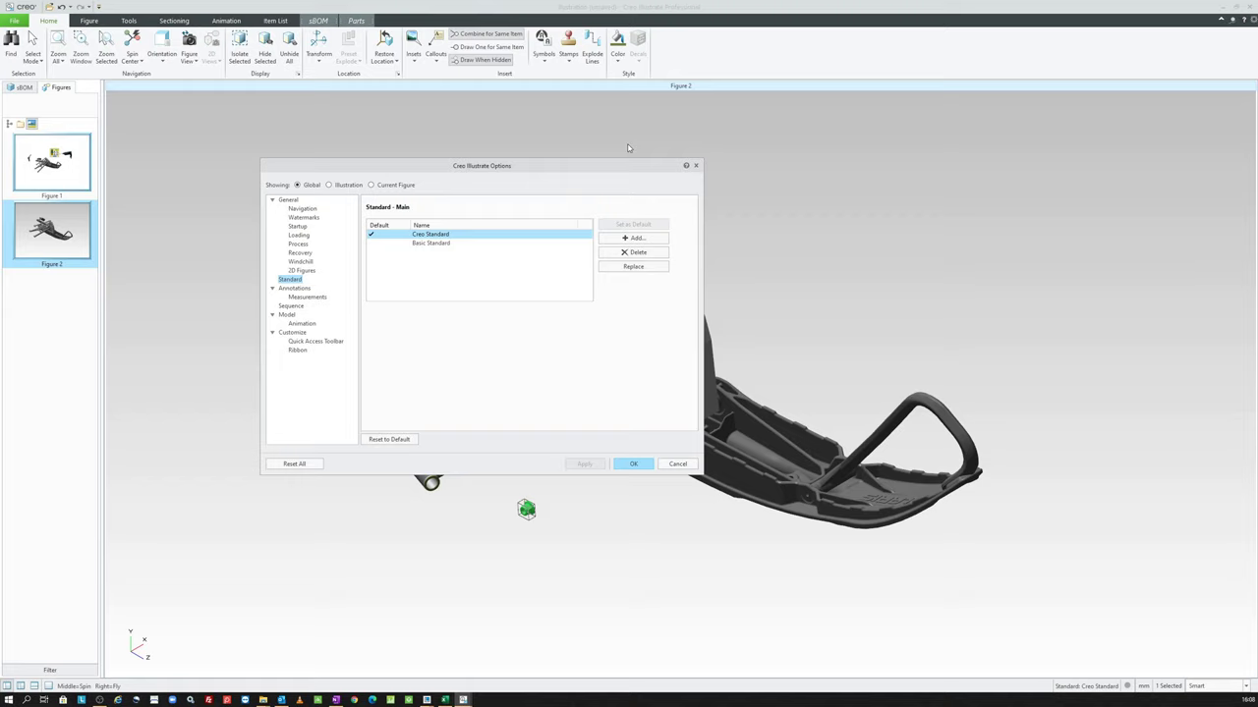
left_click(346, 188)
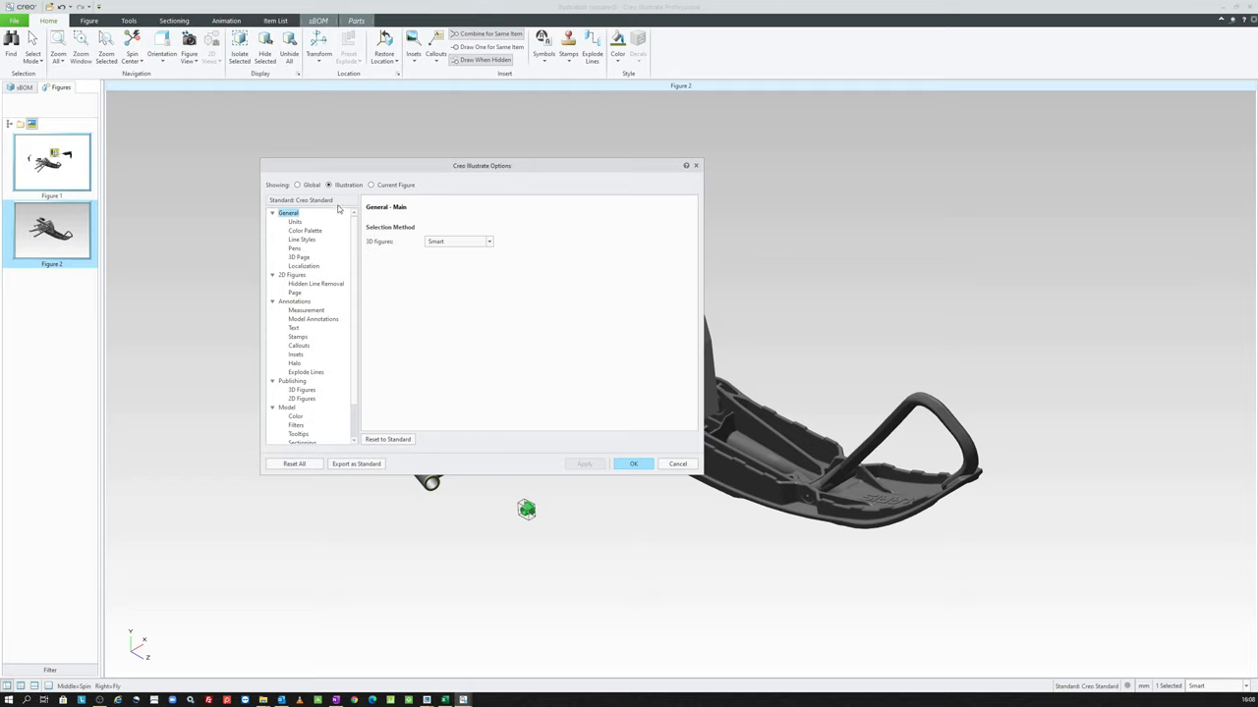
Step: Start Export as Standard and browse to D:\3PTC\Works\Illustrate_Works
left_click(374, 465)
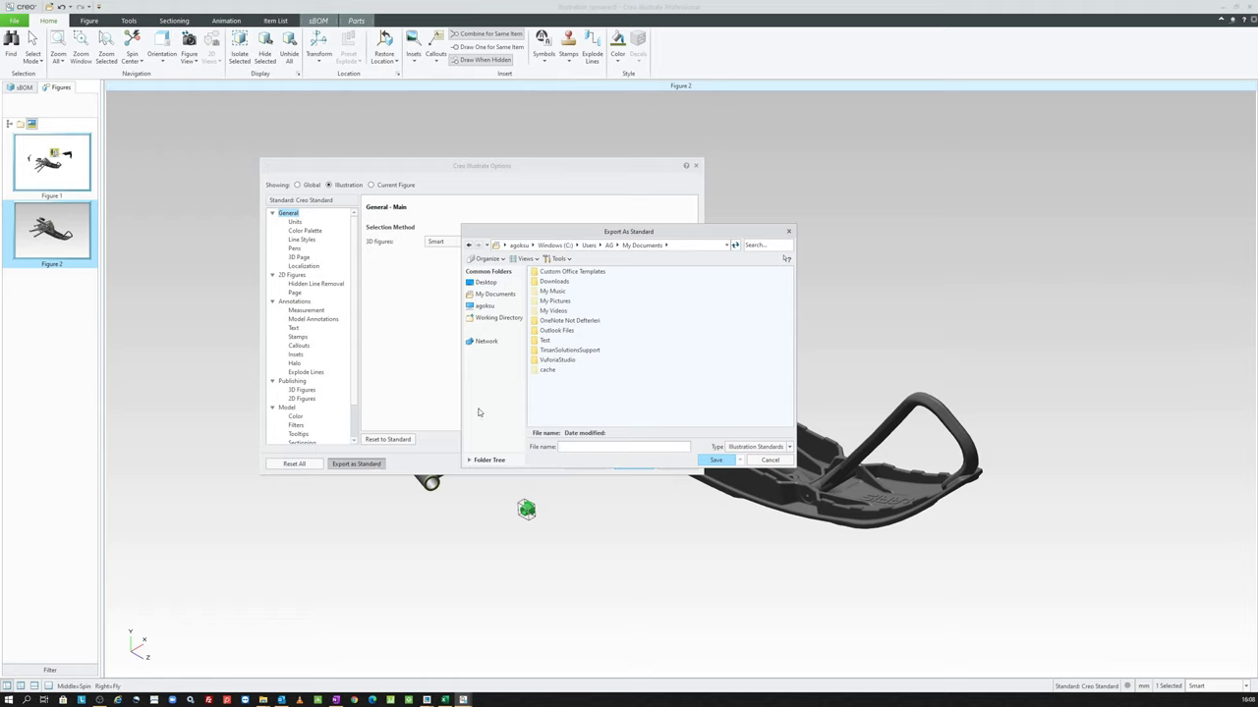
left_click(485, 305)
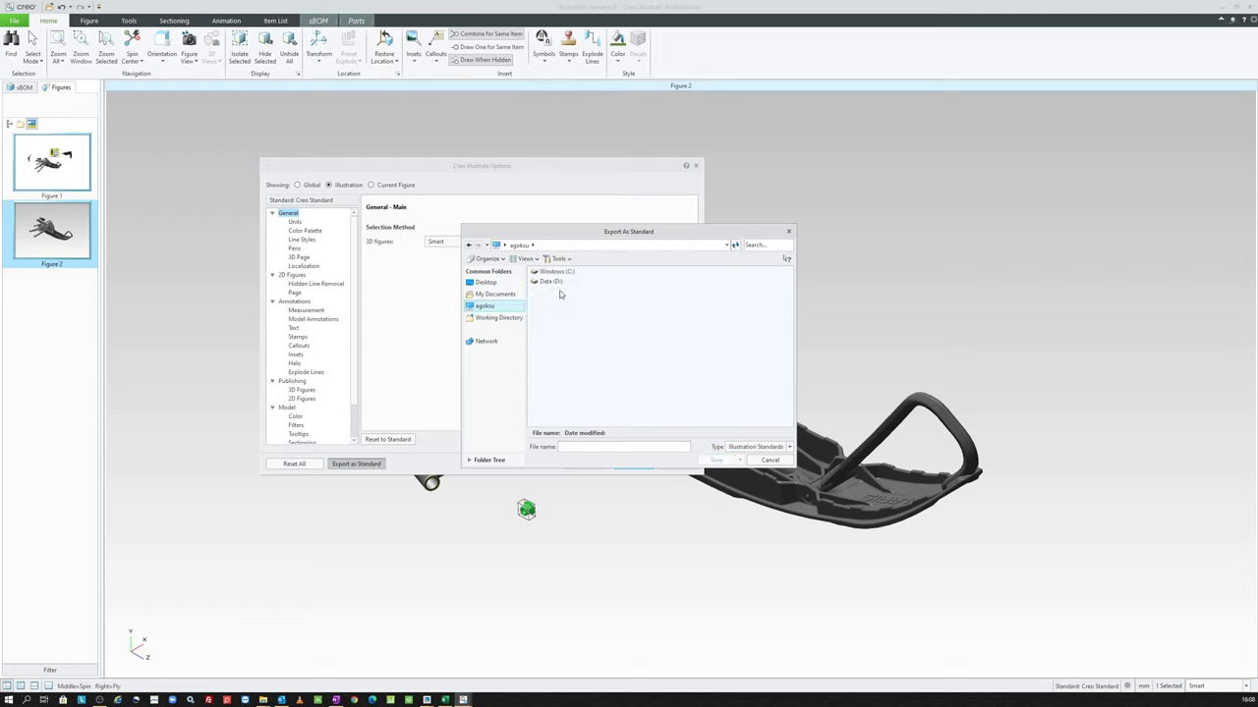
double_click(551, 282)
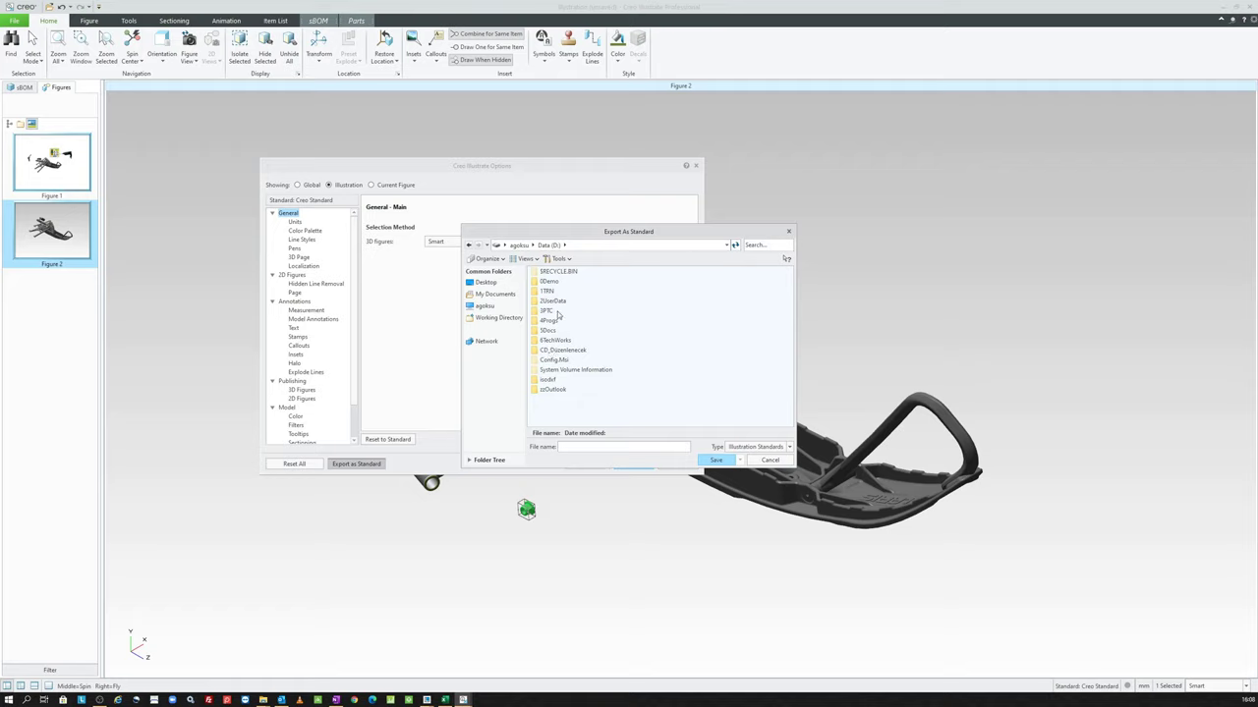
double_click(548, 311)
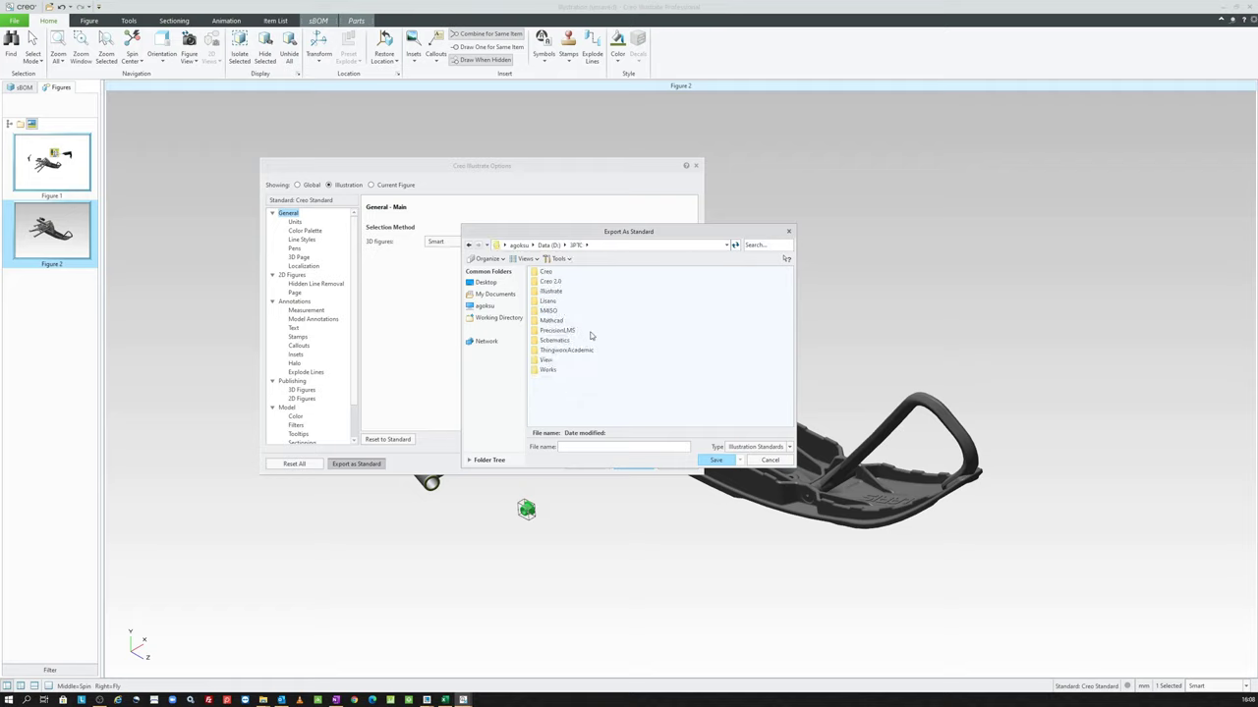
double_click(548, 369)
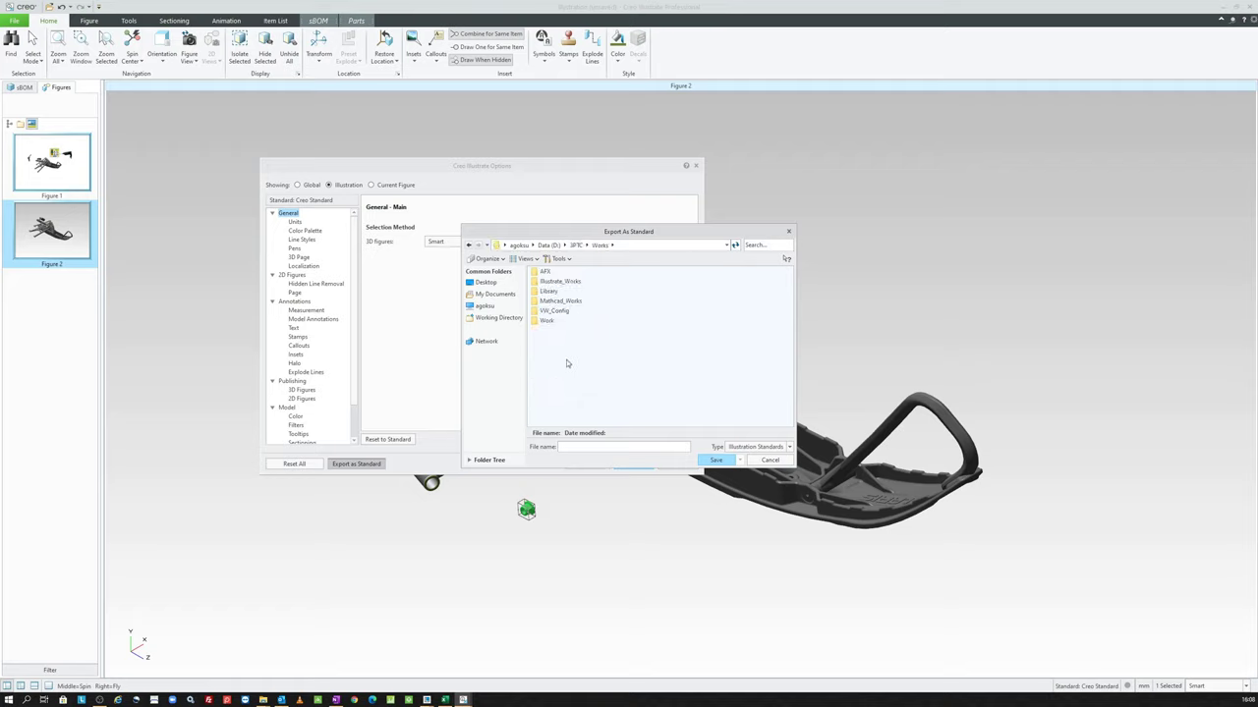
double_click(560, 282)
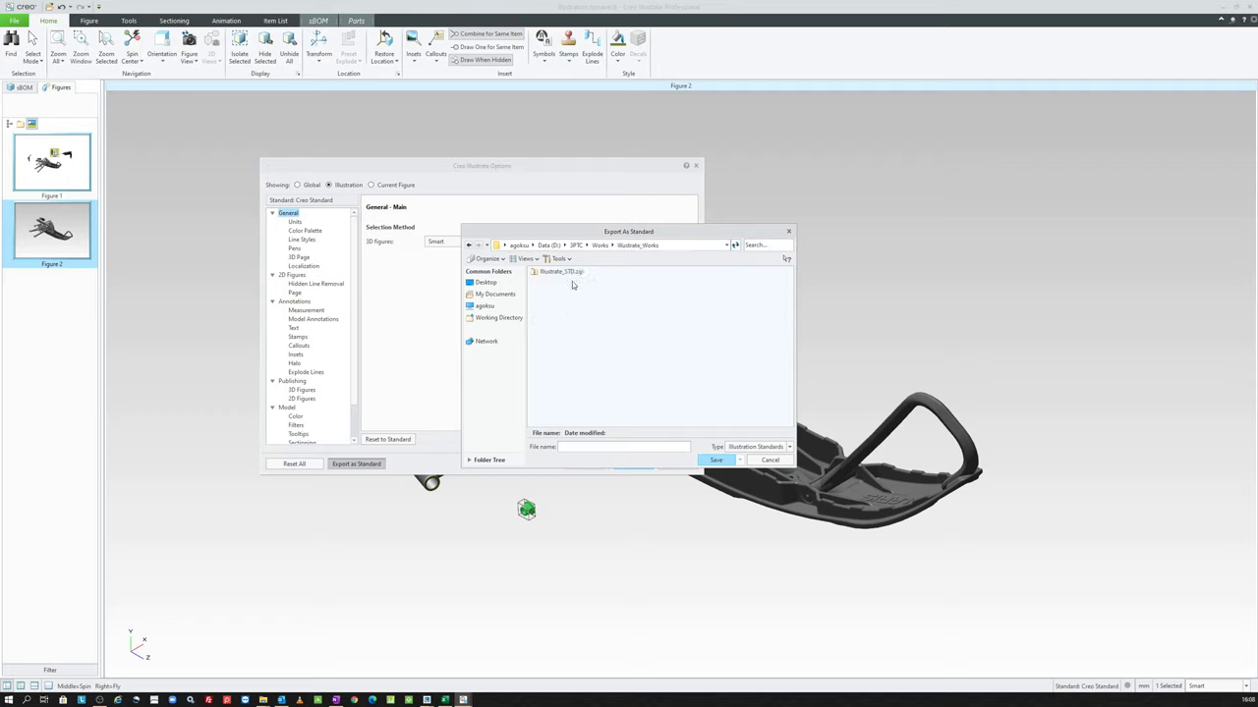
left_click(673, 245)
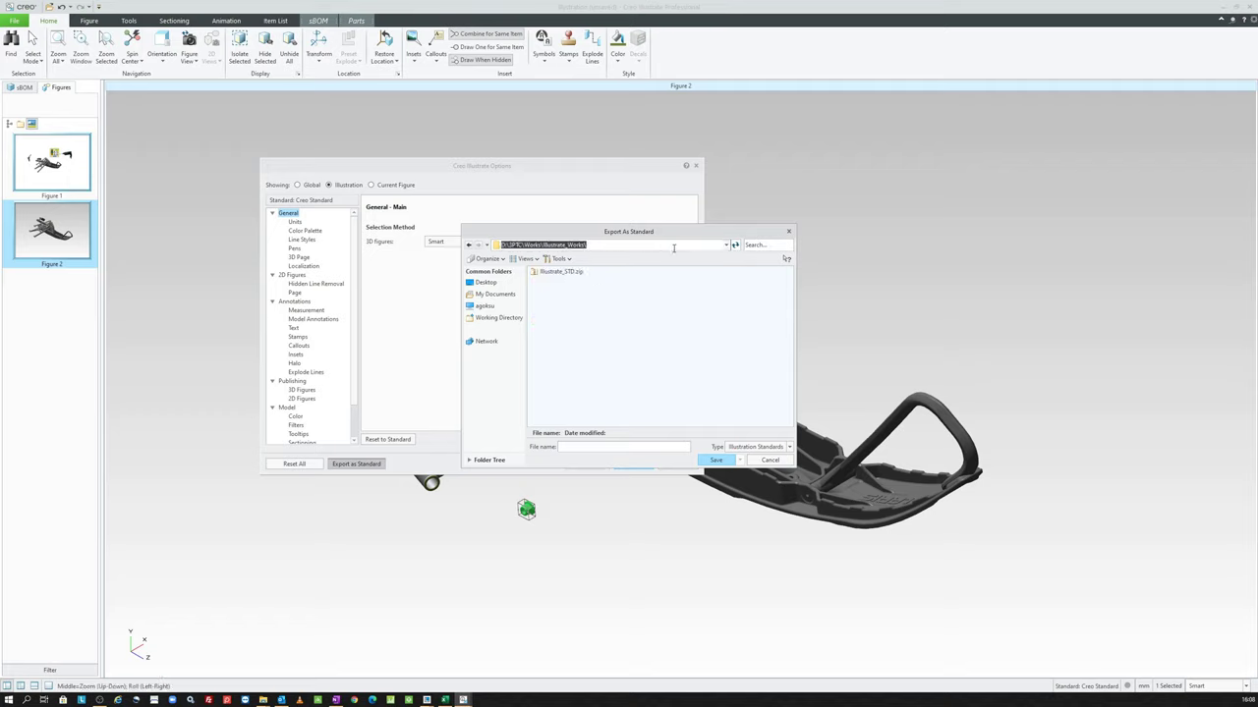
Step: Permanently delete the old Illustrate_STD.zip from that folder in File Explorer
key("alt+Tab")
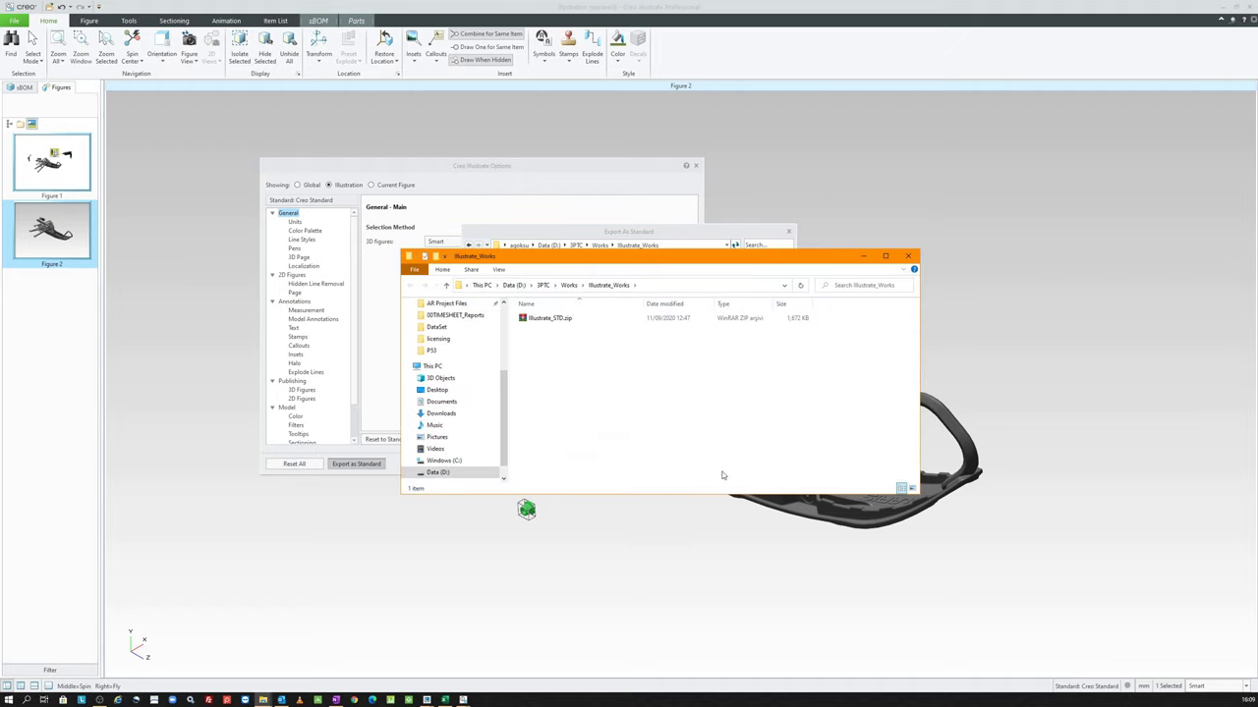
left_click_drag(795, 389, 568, 312)
key("shift+Delete")
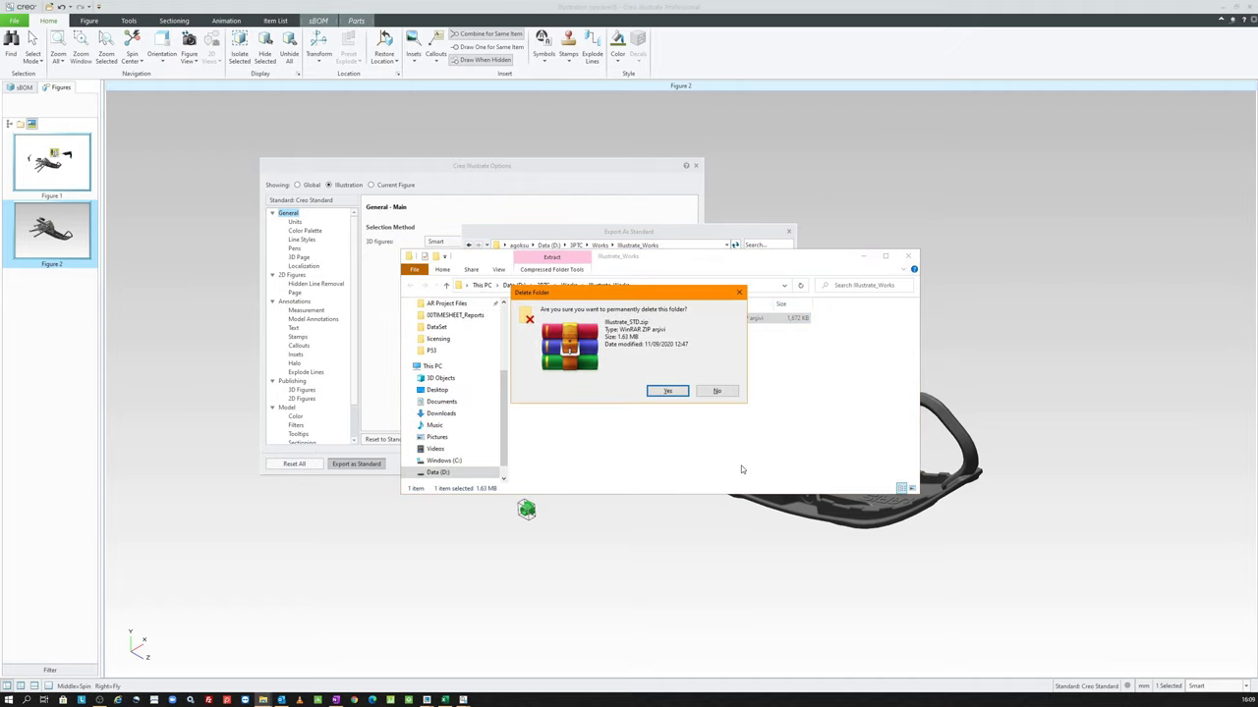
key("Return")
left_click(863, 255)
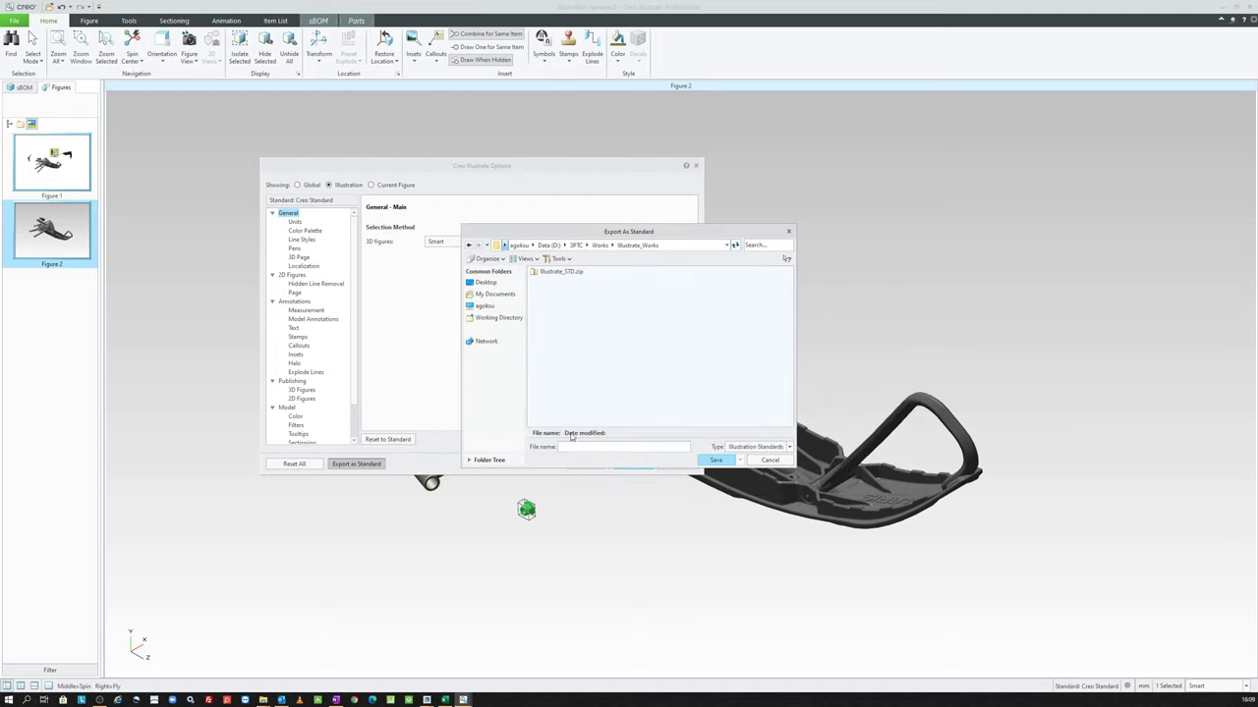
Step: Save the exported standard as Illustrate_200914.zip in Illustrate_Works
left_click(590, 448)
type("Il")
type("_200914")
left_click(719, 460)
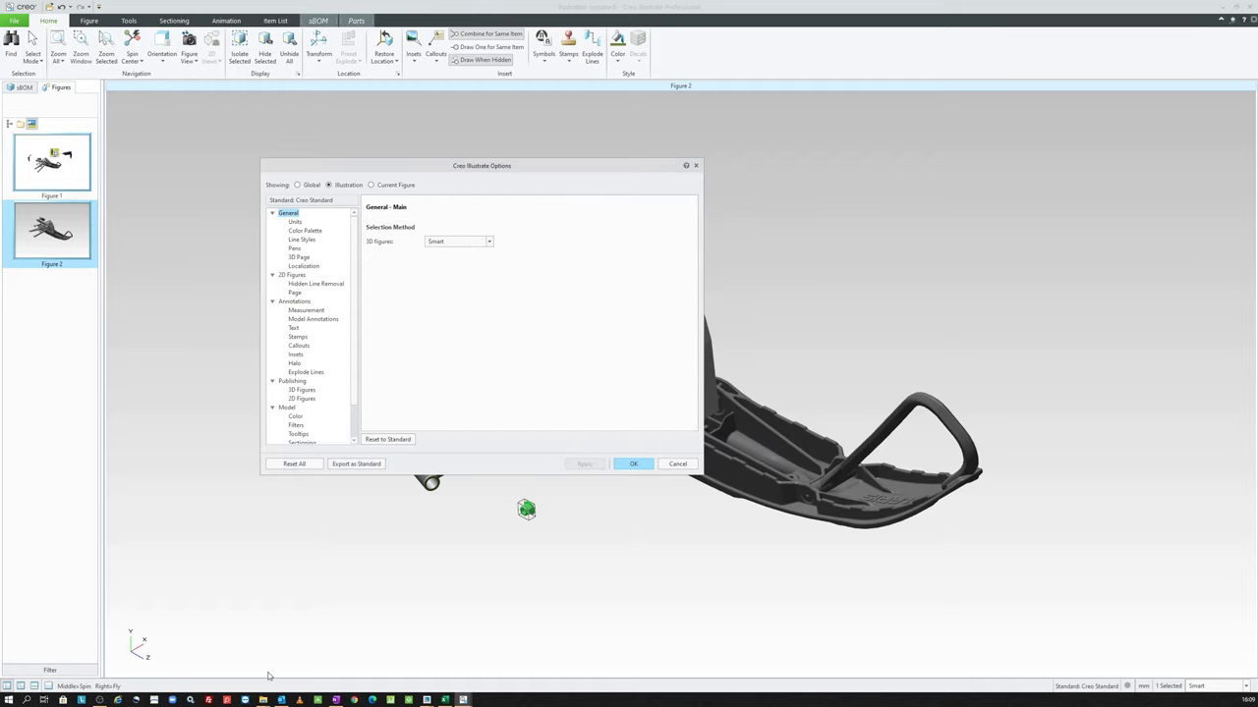
mouse_move(263, 699)
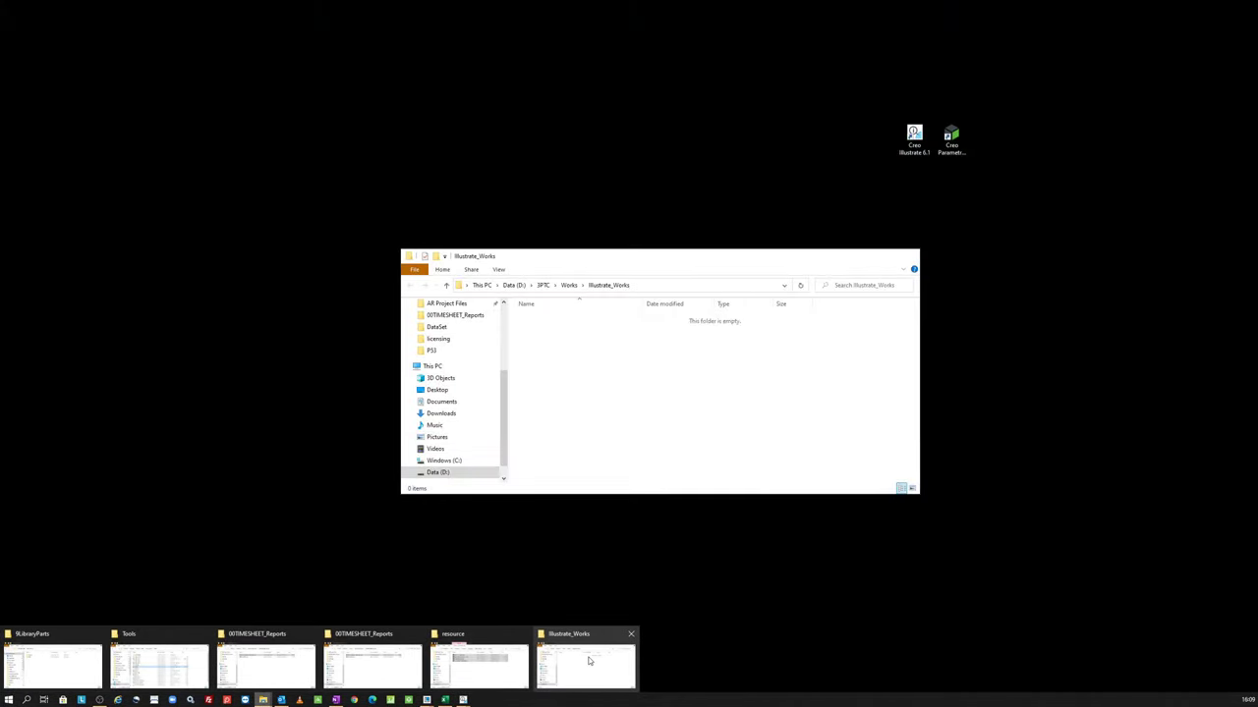
left_click(594, 664)
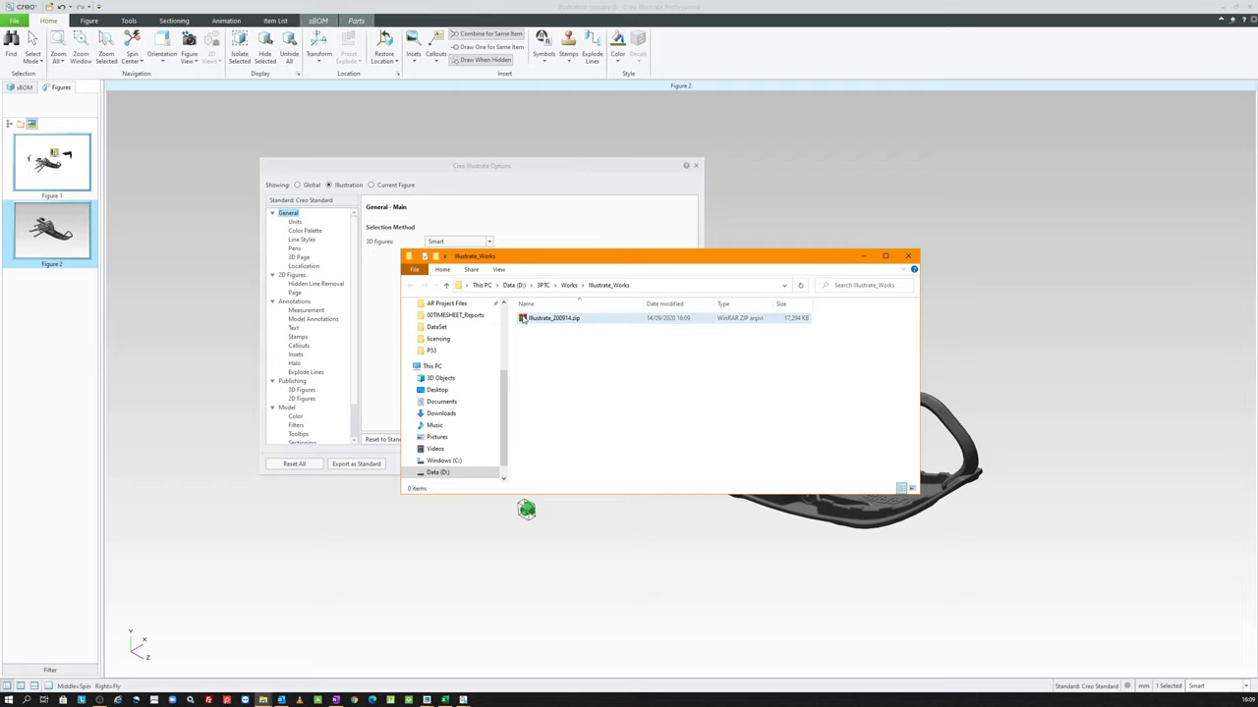
left_click(864, 255)
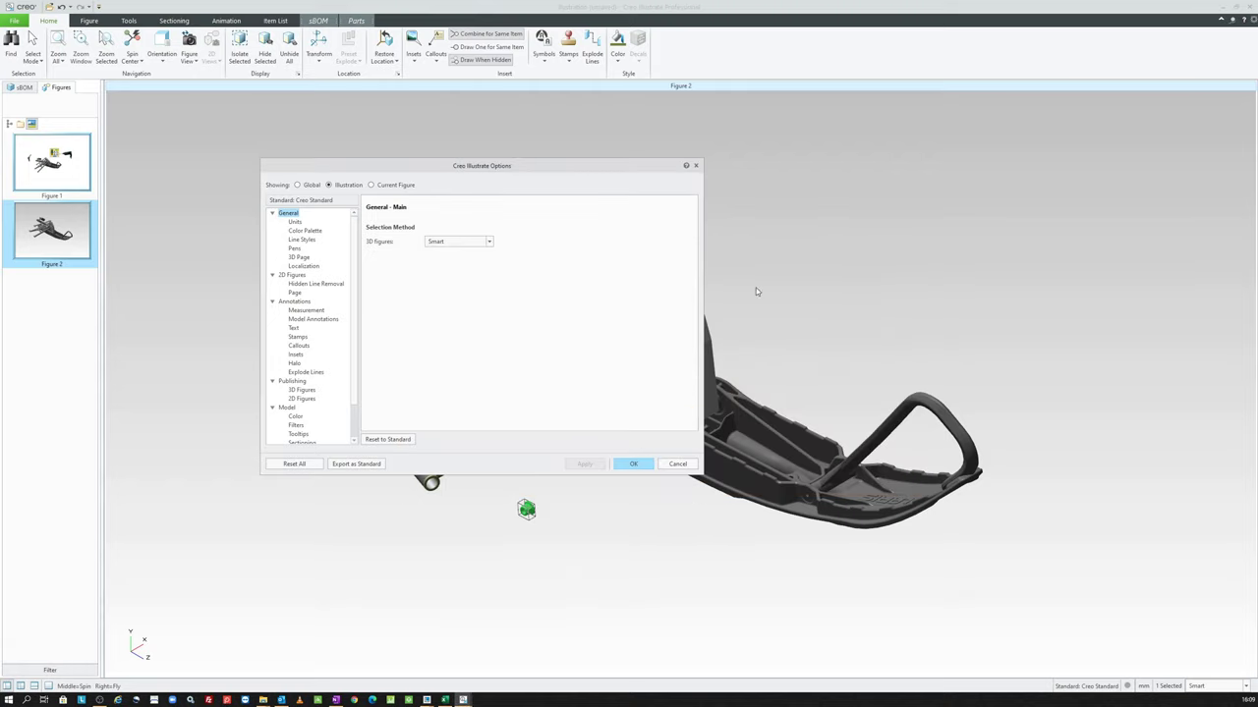
Step: In the global Standard options, add Illustrate_200914.zip from D:\3PTC\Works\Illustrate_Works
left_click(297, 185)
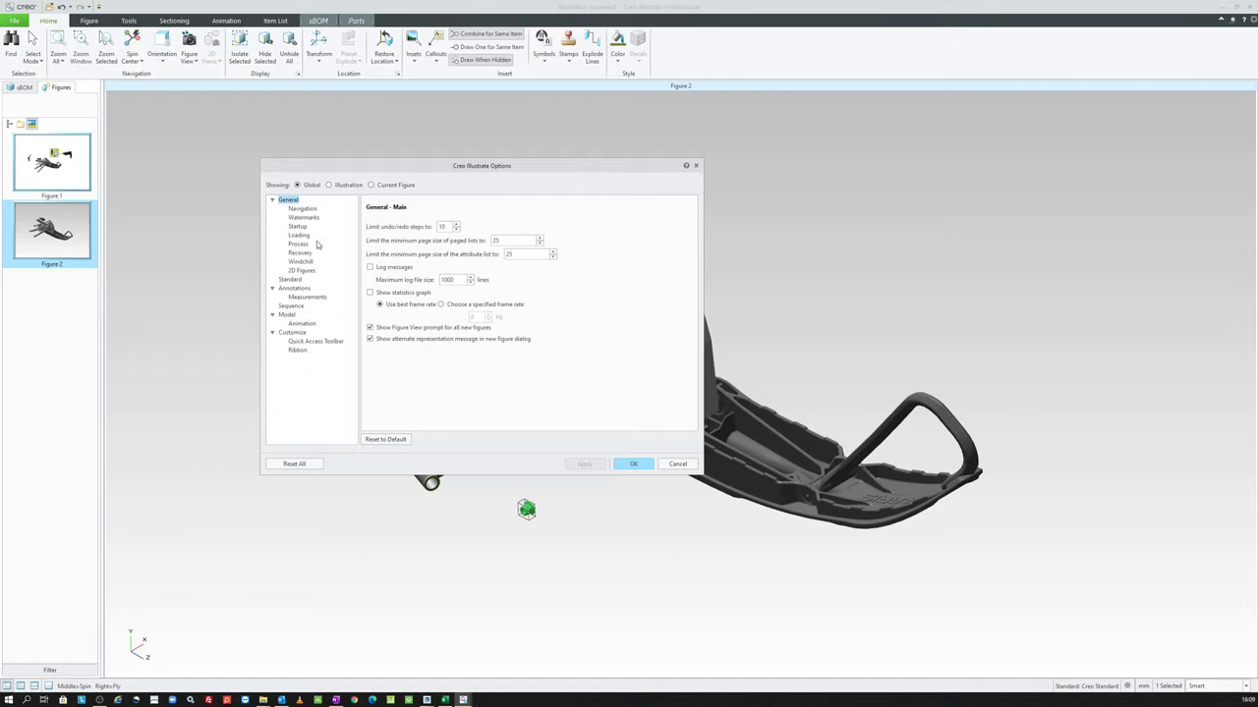
left_click(298, 280)
left_click(636, 238)
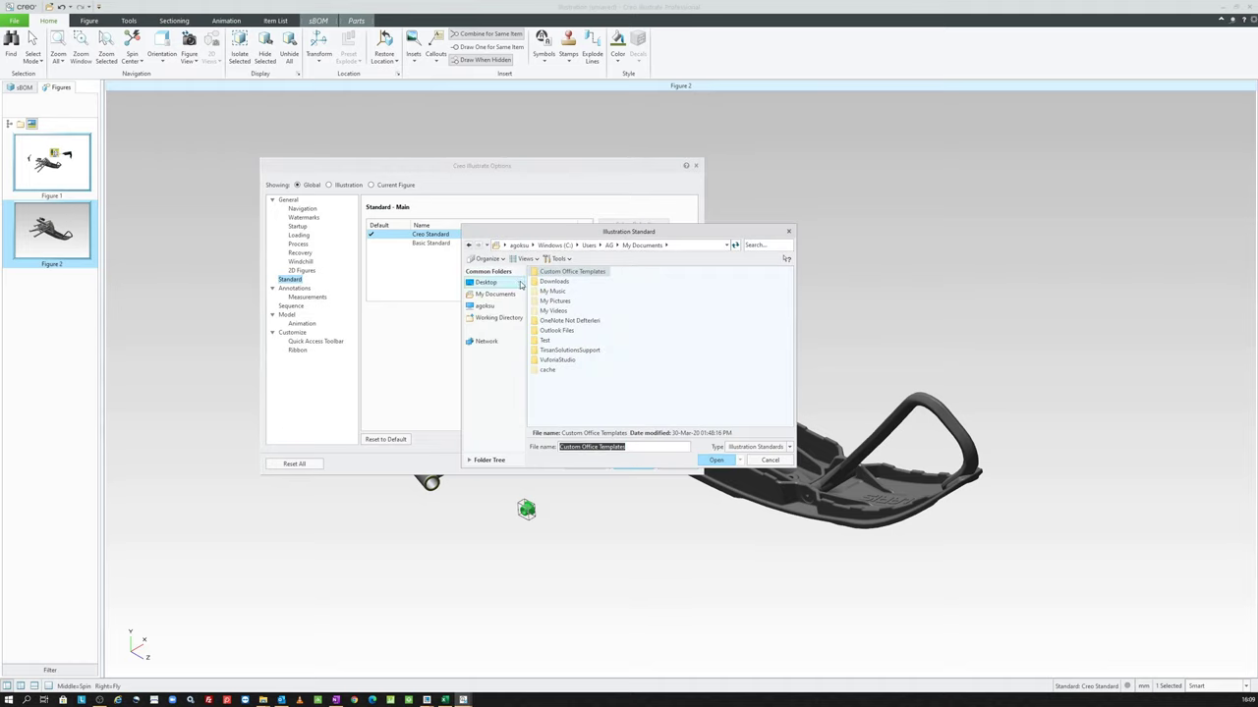
left_click(521, 285)
double_click(550, 283)
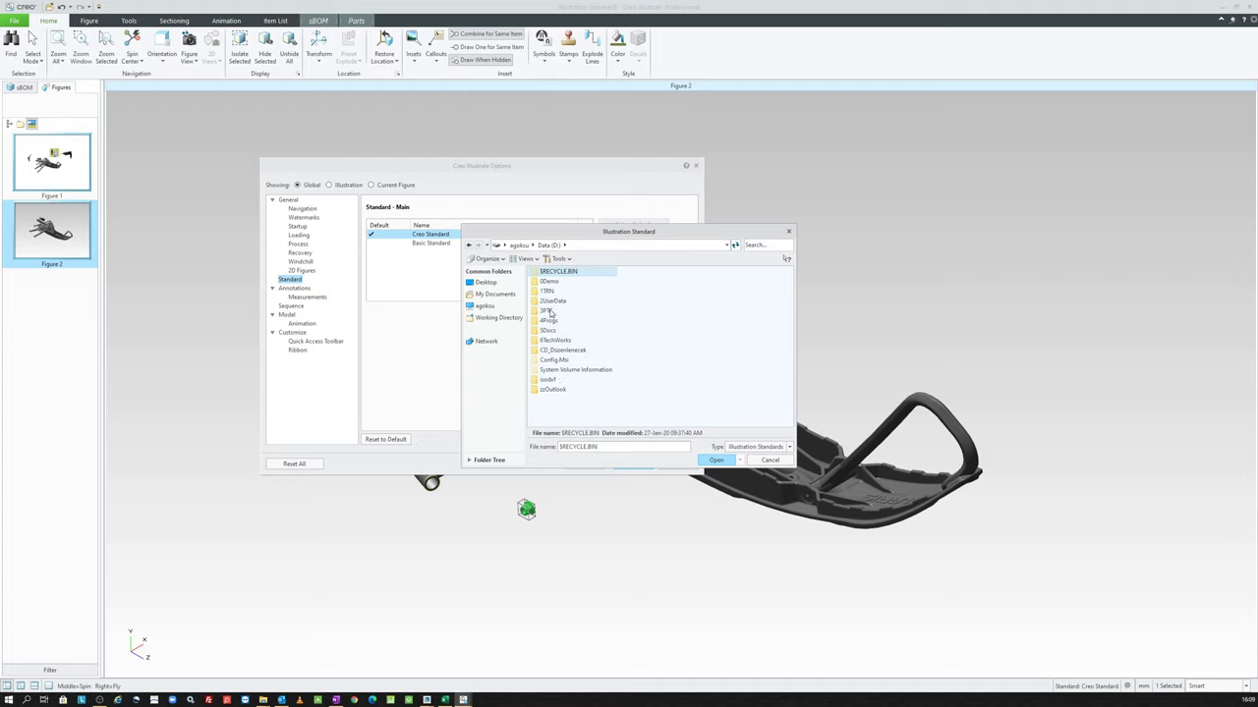
double_click(546, 310)
double_click(556, 370)
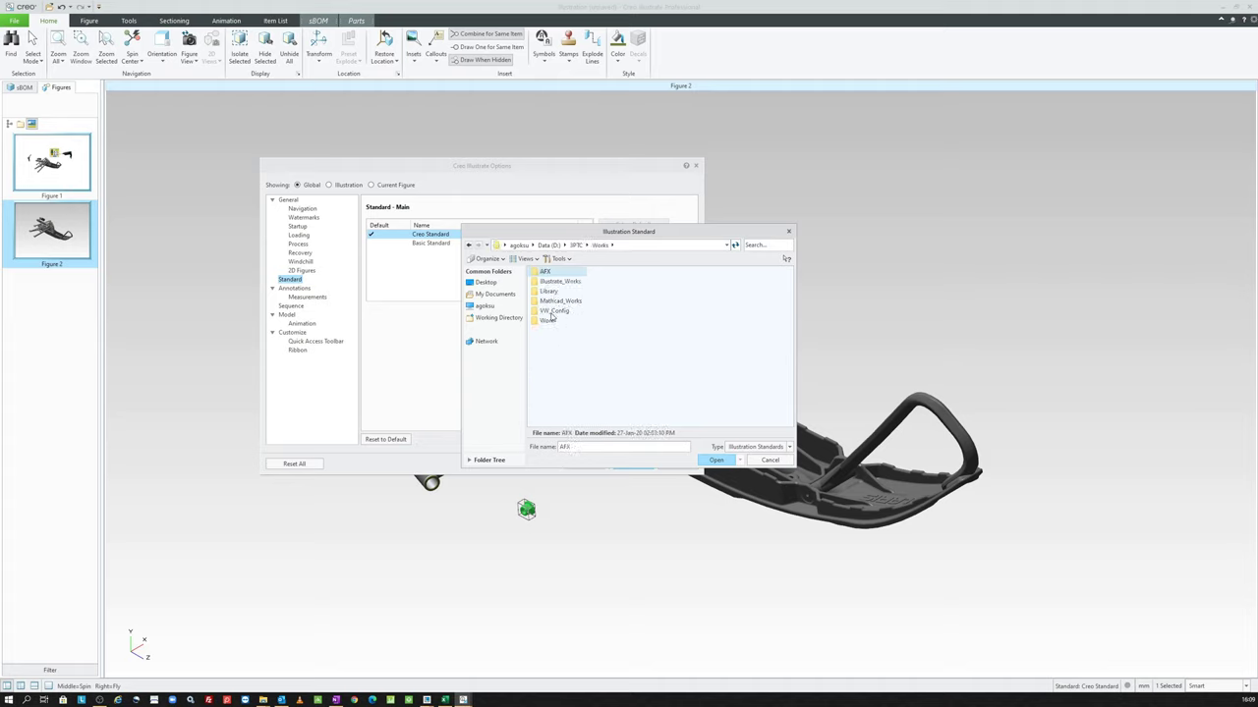
double_click(560, 282)
double_click(554, 275)
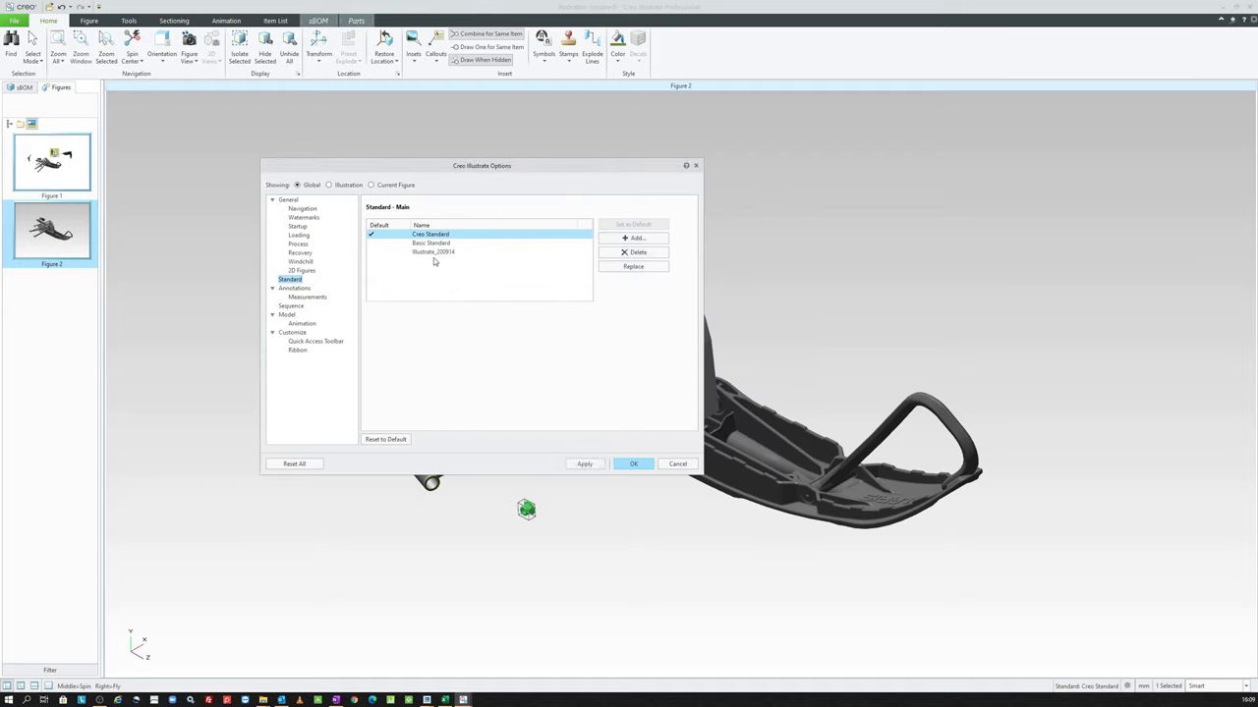
Step: Set Illustrate_200914 as the default standard, apply, and close Options
left_click(443, 252)
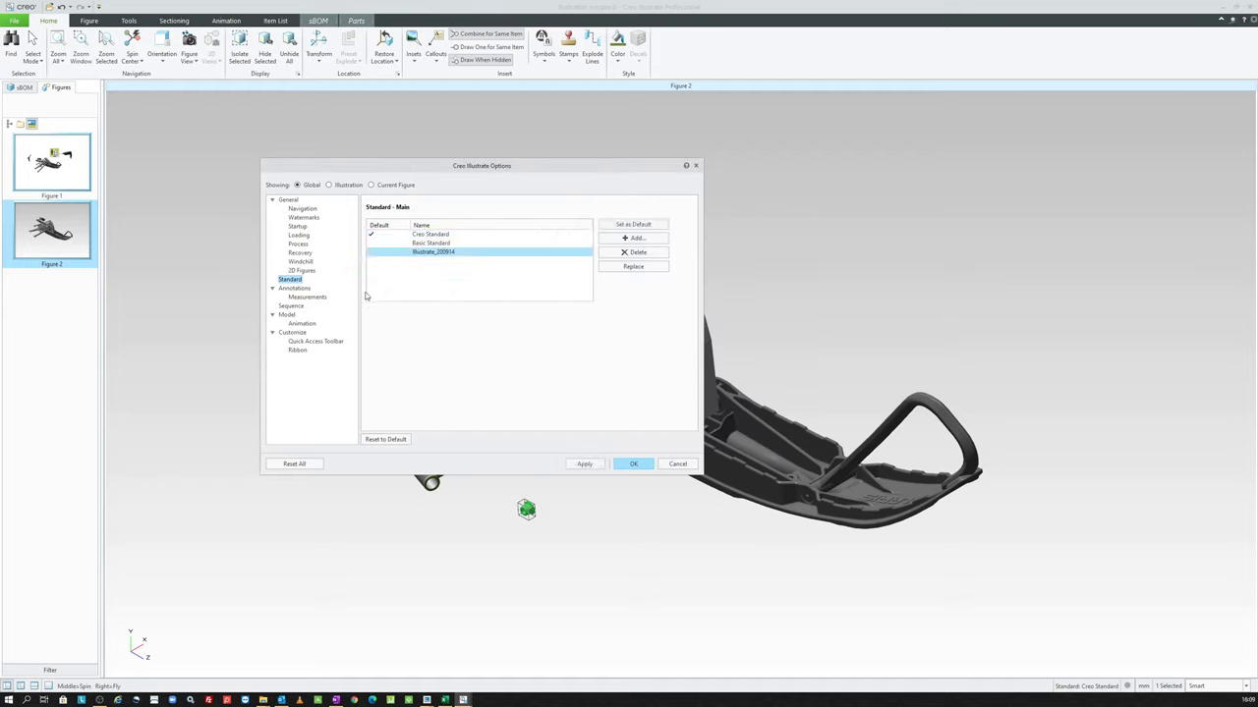
left_click(623, 227)
left_click(589, 466)
left_click(631, 463)
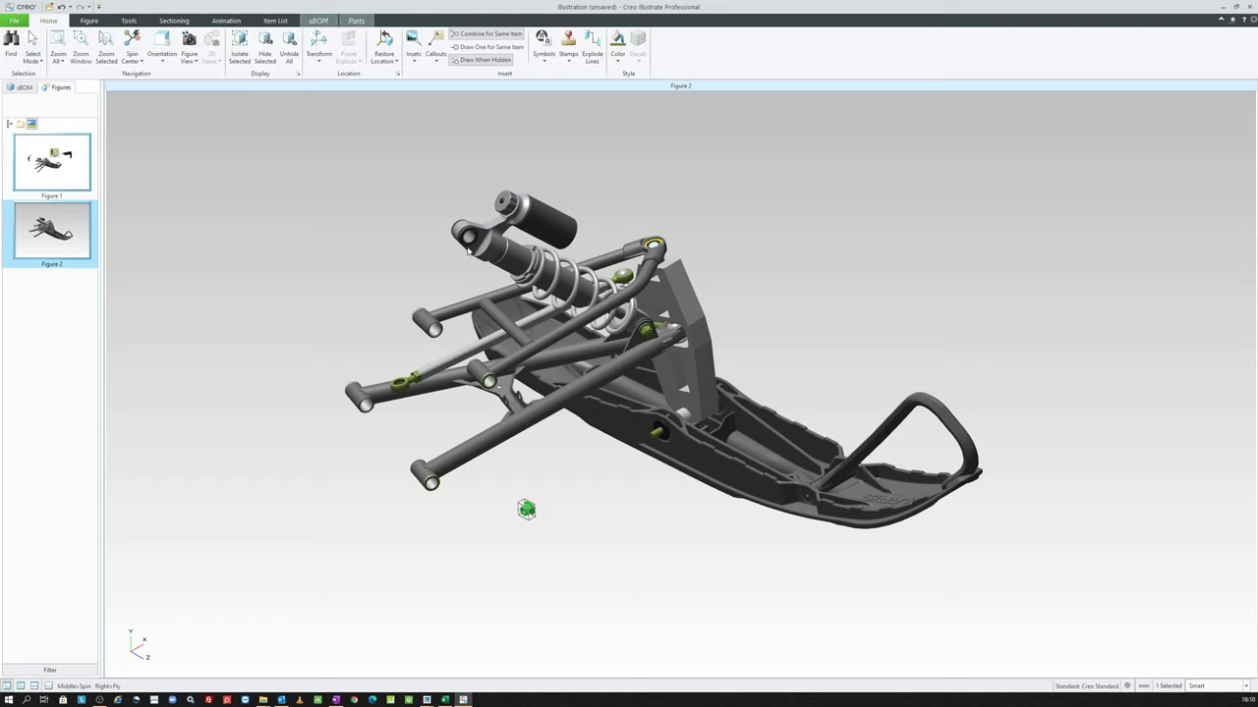
Step: Close Creo Illustrate without saving and relaunch it from the desktop
left_click(1249, 6)
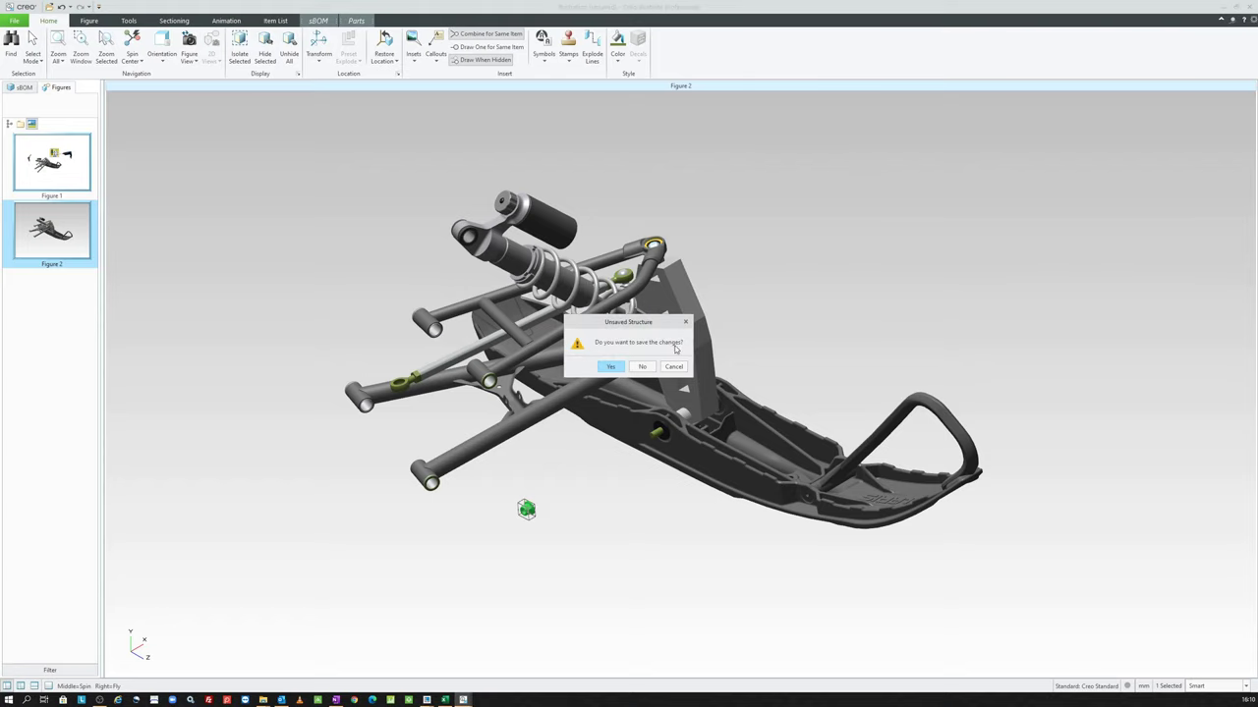
left_click(644, 366)
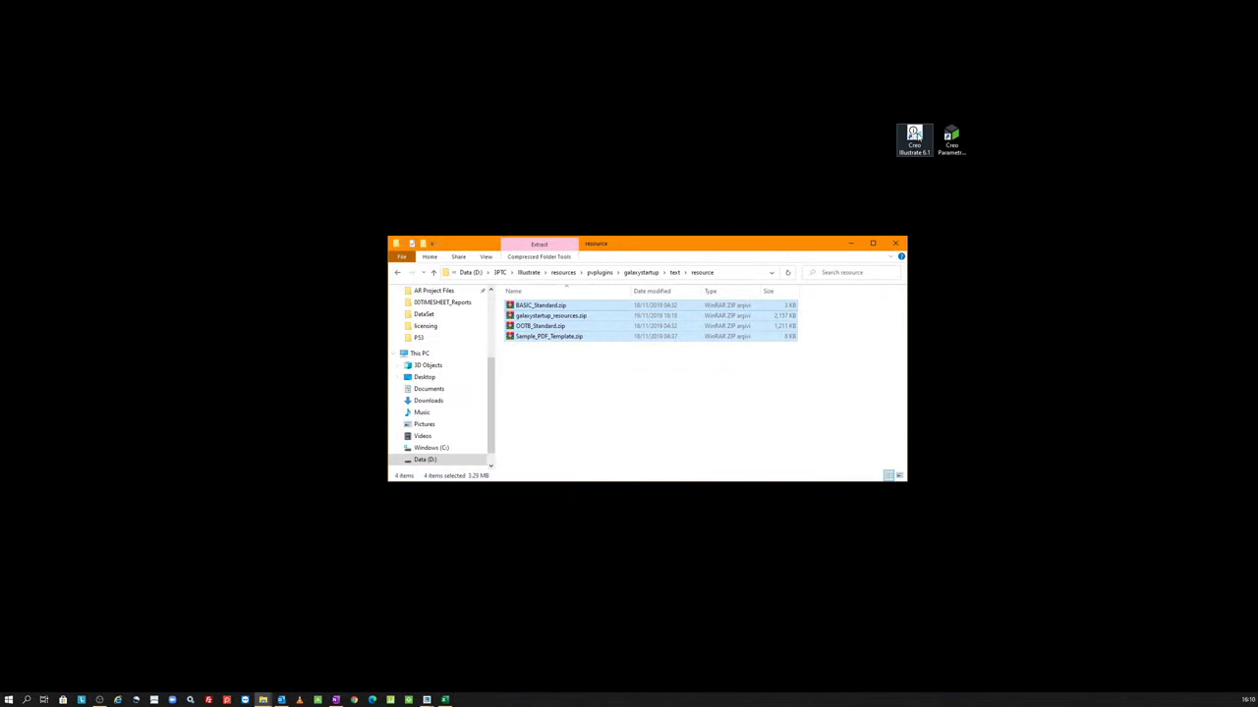
double_click(914, 135)
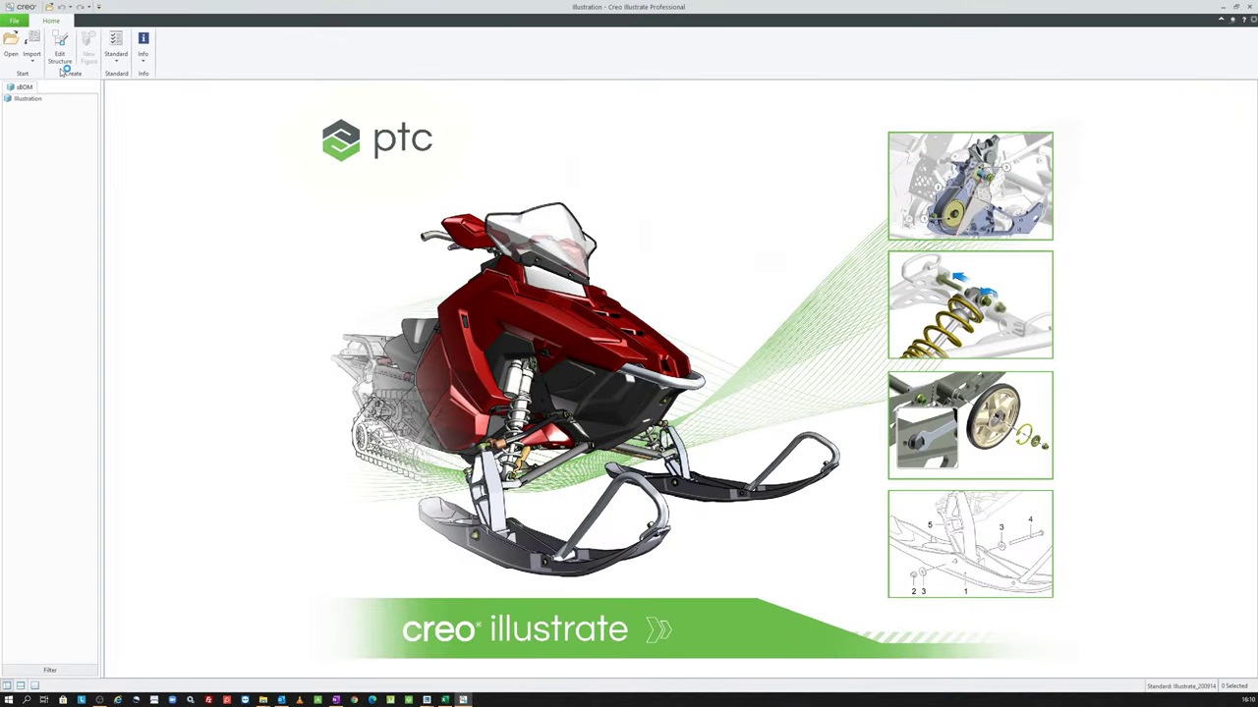
Step: Import front_suspension_motion.pvz and create Figure 1 from its Default view
left_click(31, 49)
left_click(49, 73)
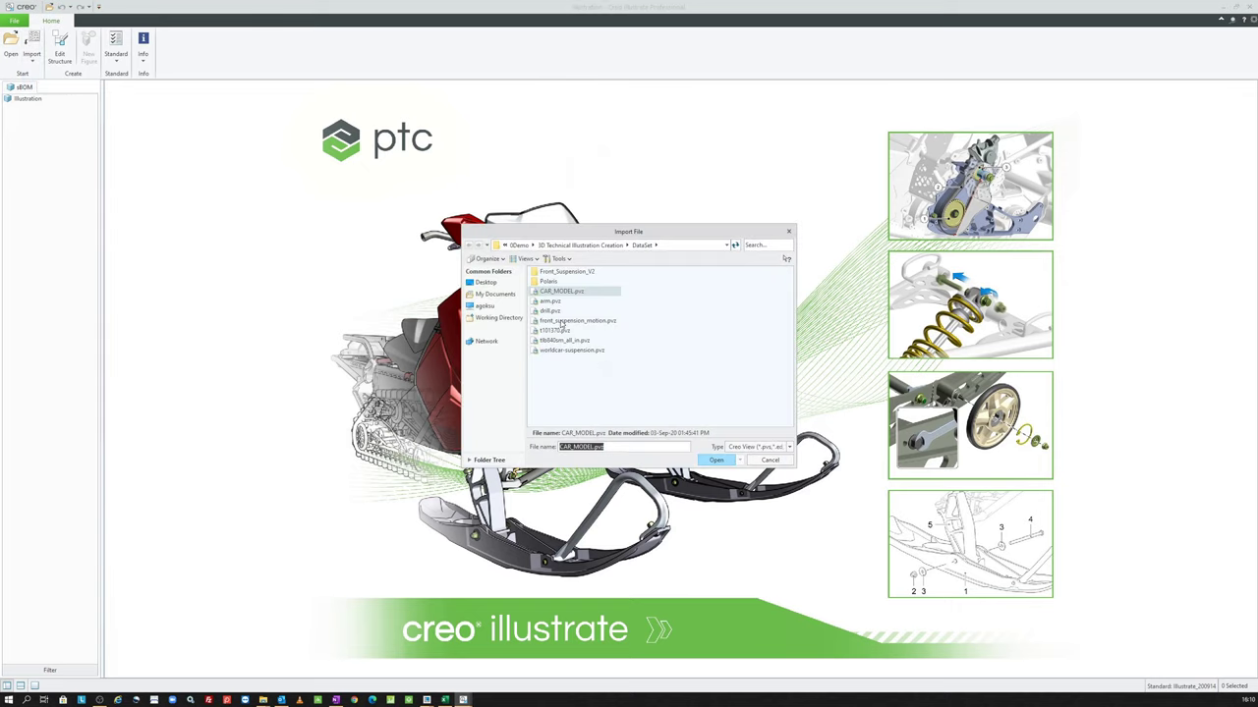
double_click(569, 321)
left_click(632, 387)
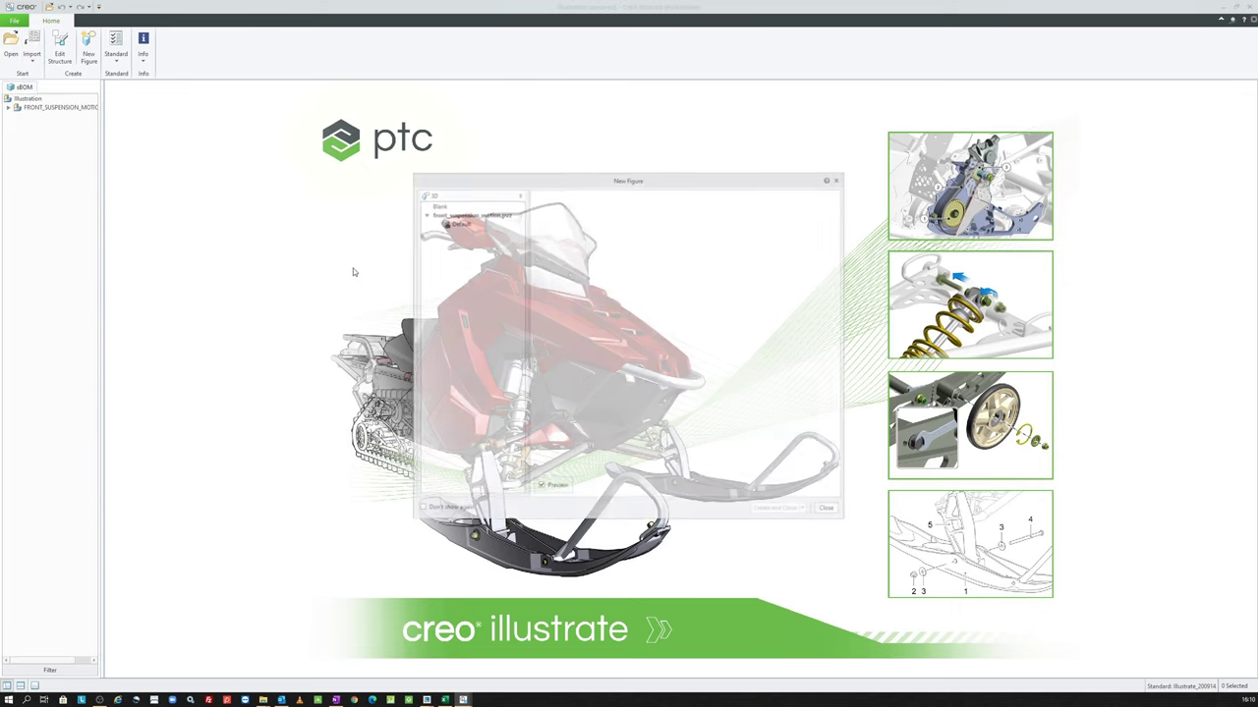
double_click(456, 224)
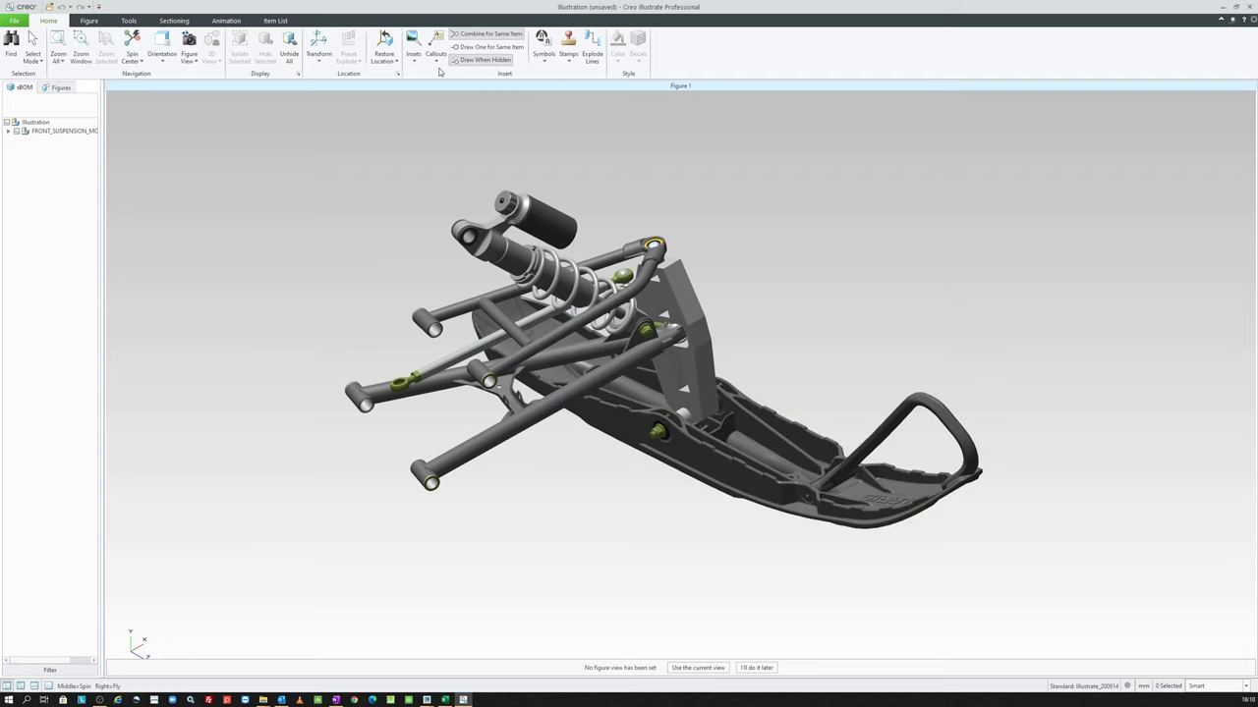
left_click(413, 49)
scroll(453, 197, "down", 2)
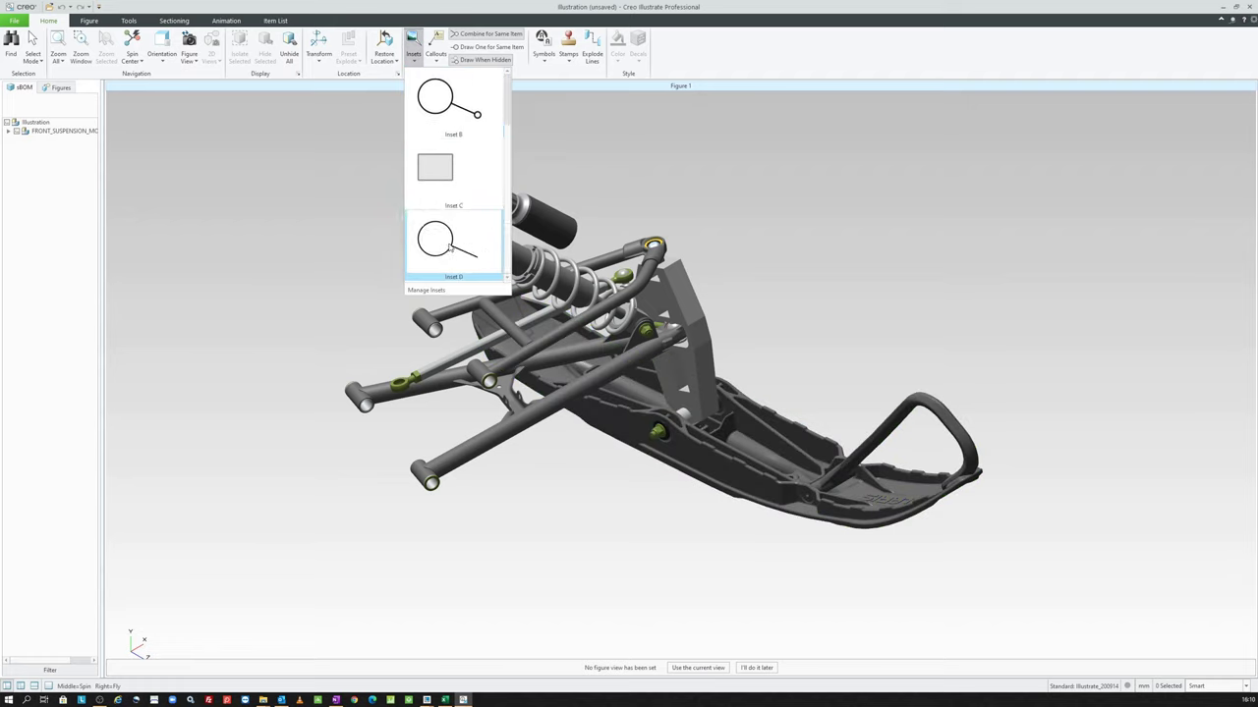
left_click(365, 168)
left_click(437, 59)
scroll(470, 189, "down", 2)
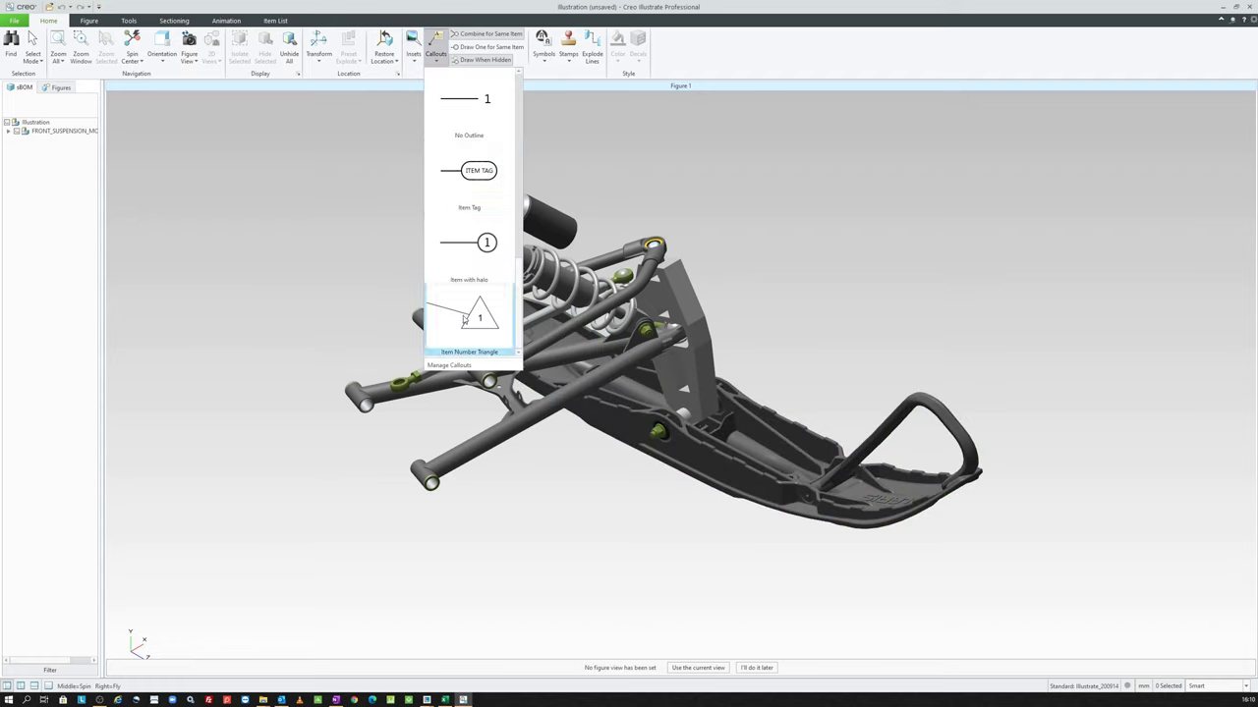
left_click(368, 216)
left_click(544, 57)
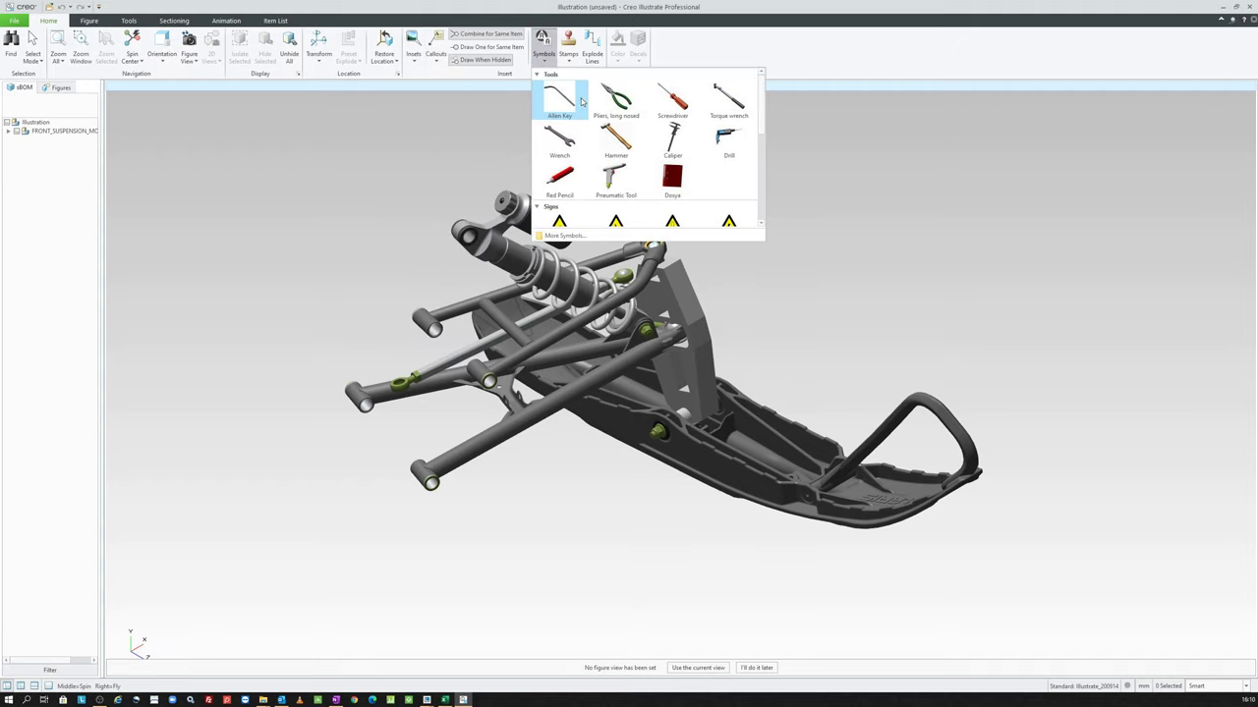
scroll(630, 177, "down", 3)
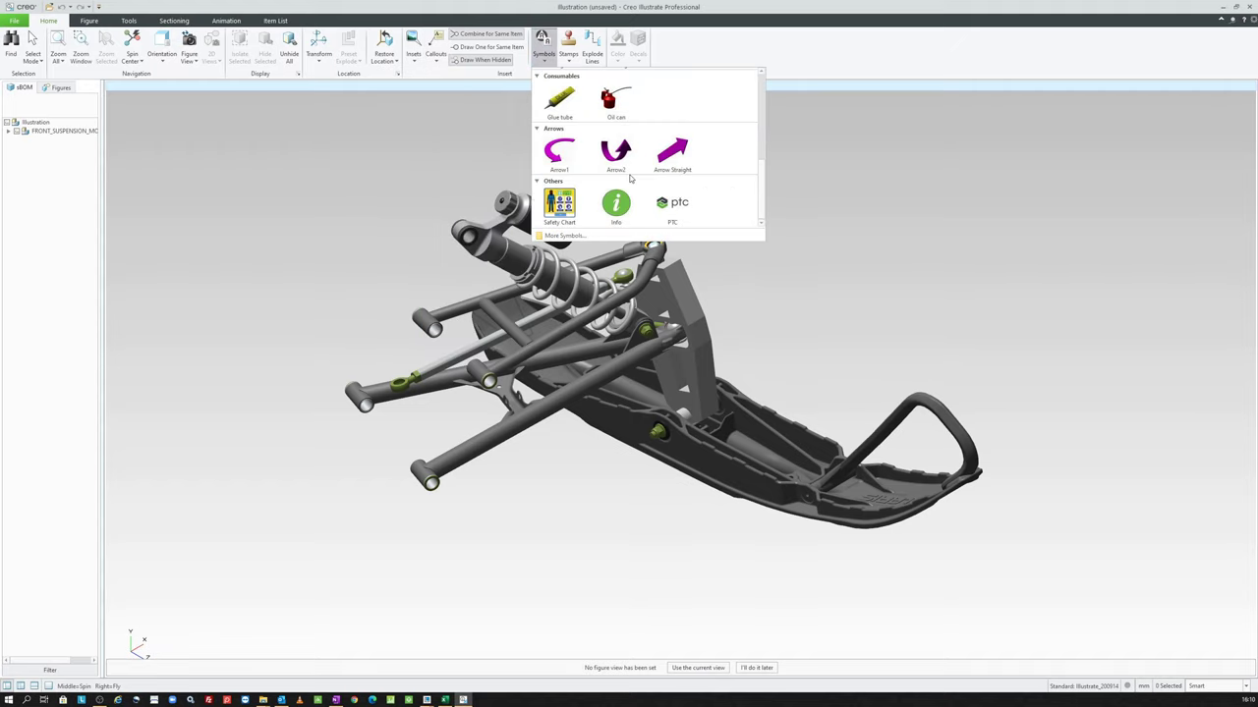
left_click(543, 54)
left_click(568, 59)
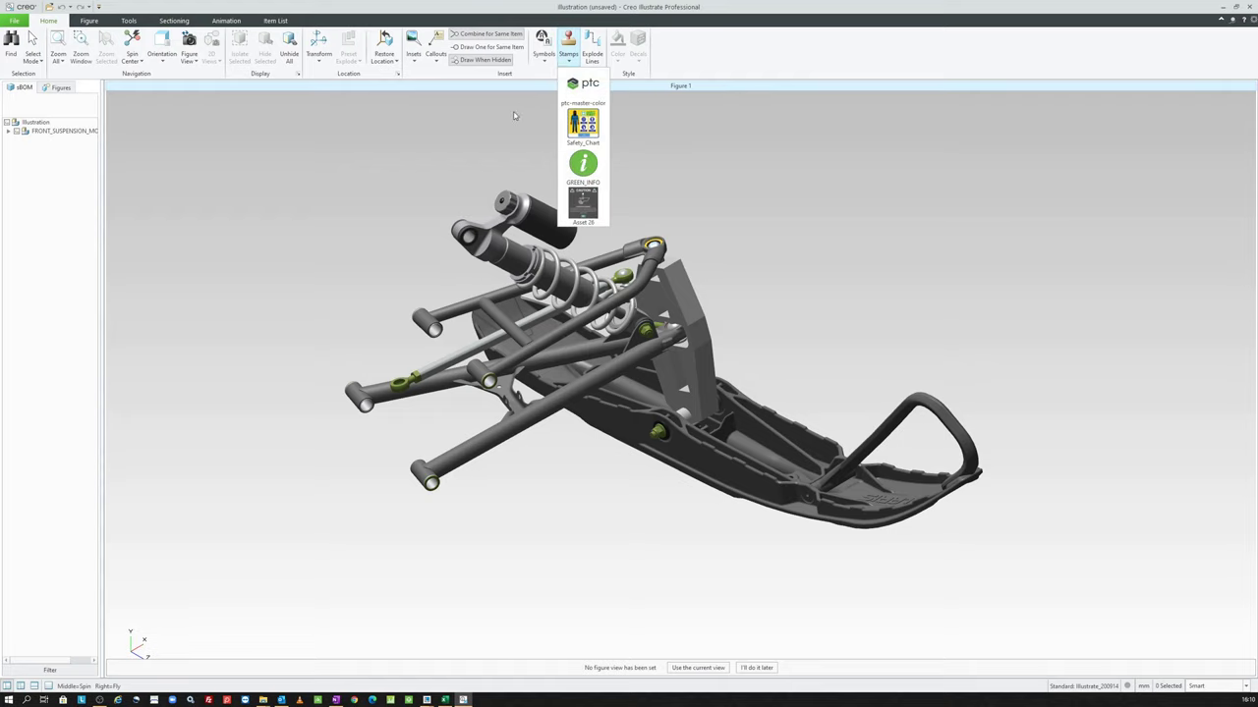
left_click(429, 159)
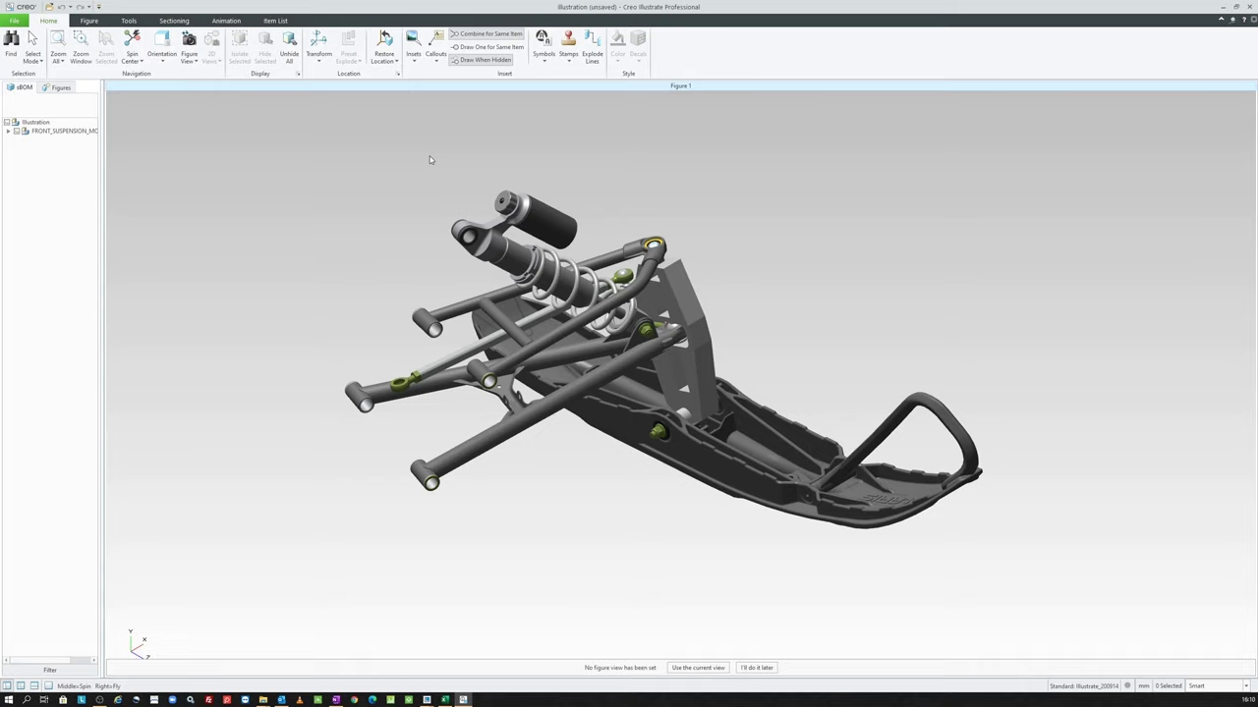
left_click(262, 699)
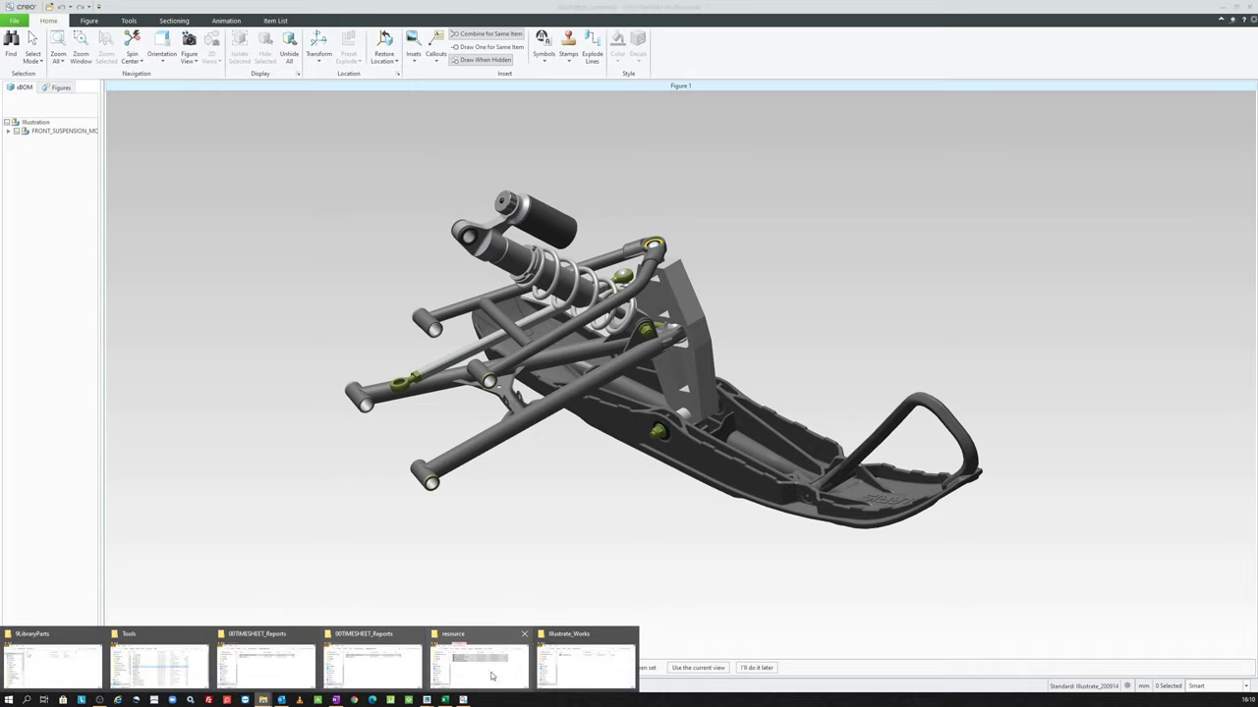
left_click(513, 666)
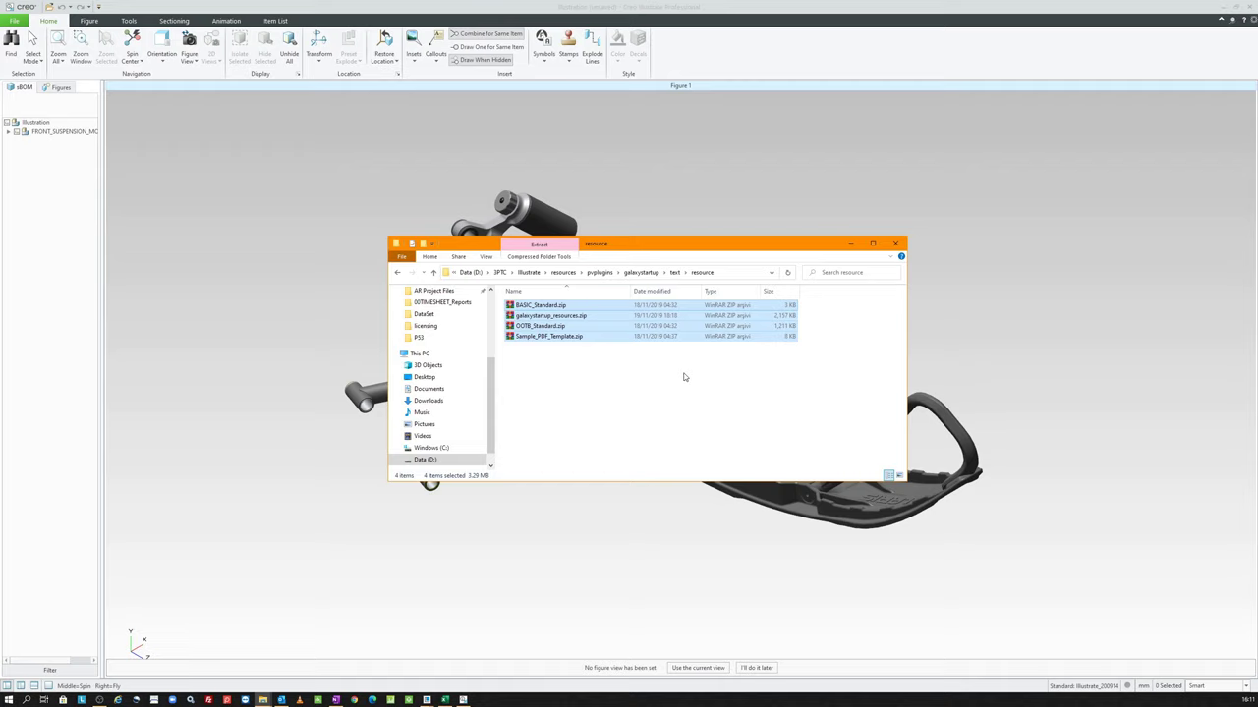
left_click(895, 243)
left_click(14, 20)
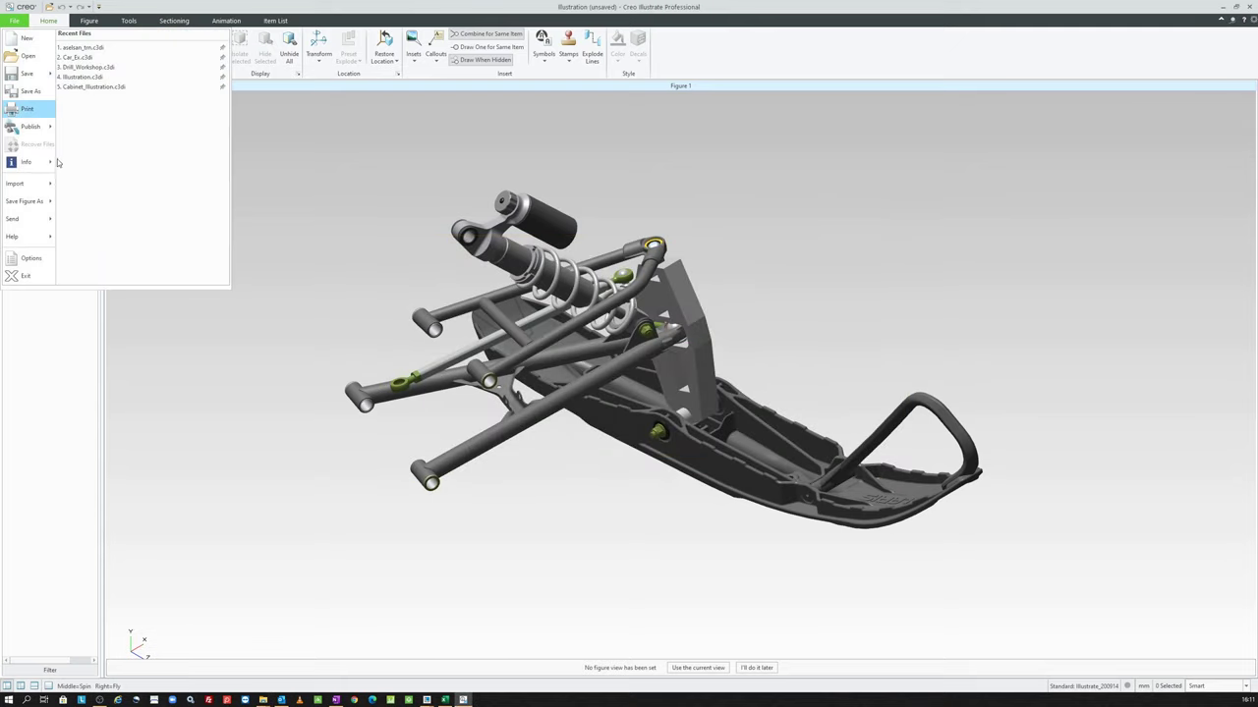
left_click(29, 255)
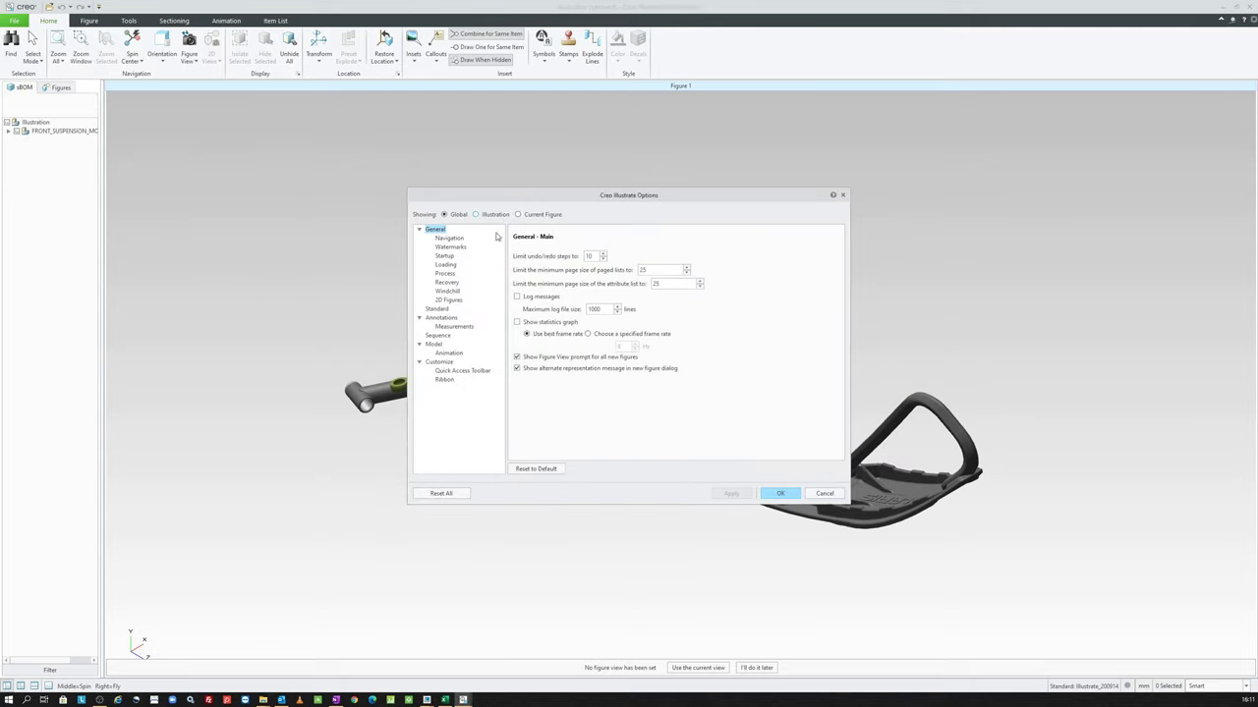
left_click(488, 214)
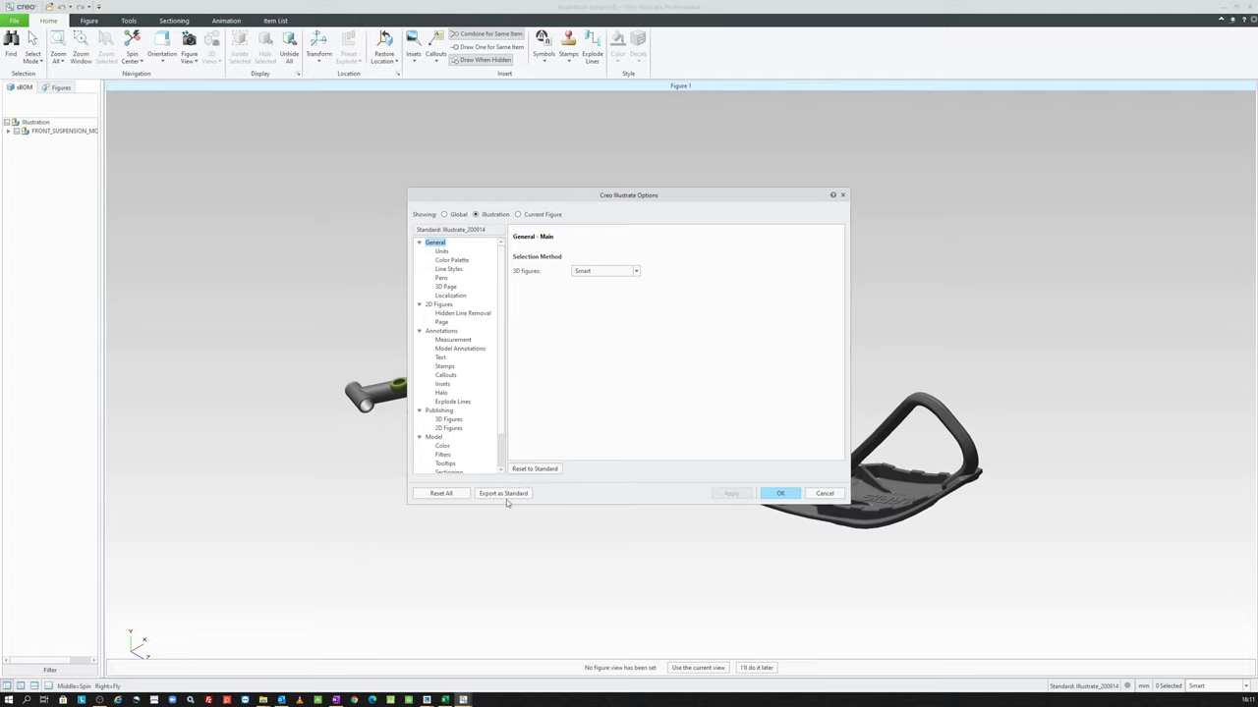
left_click(459, 214)
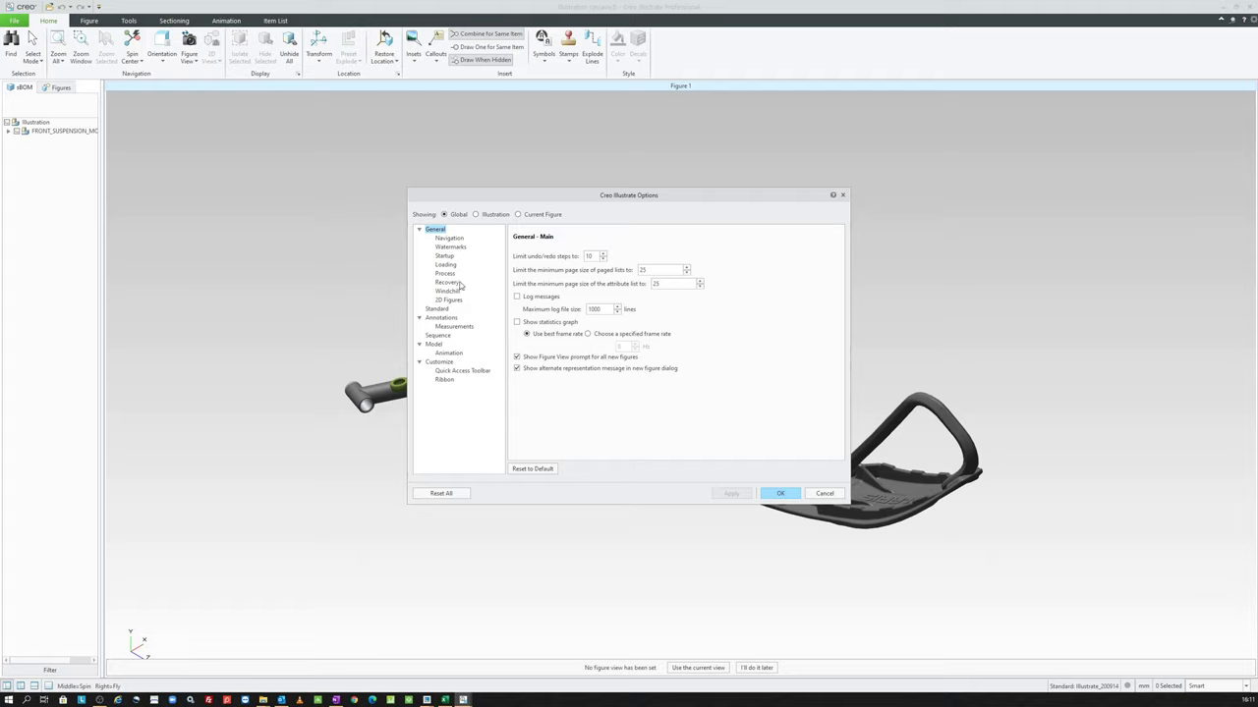
left_click(441, 310)
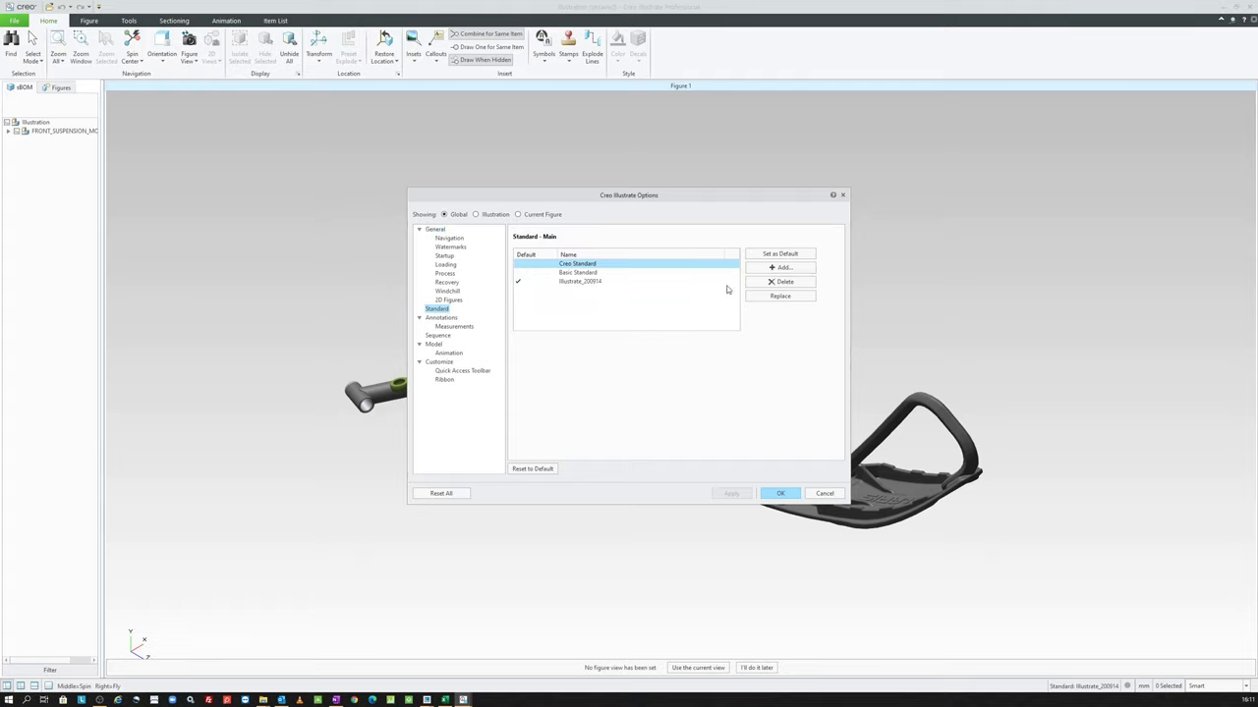
left_click(583, 283)
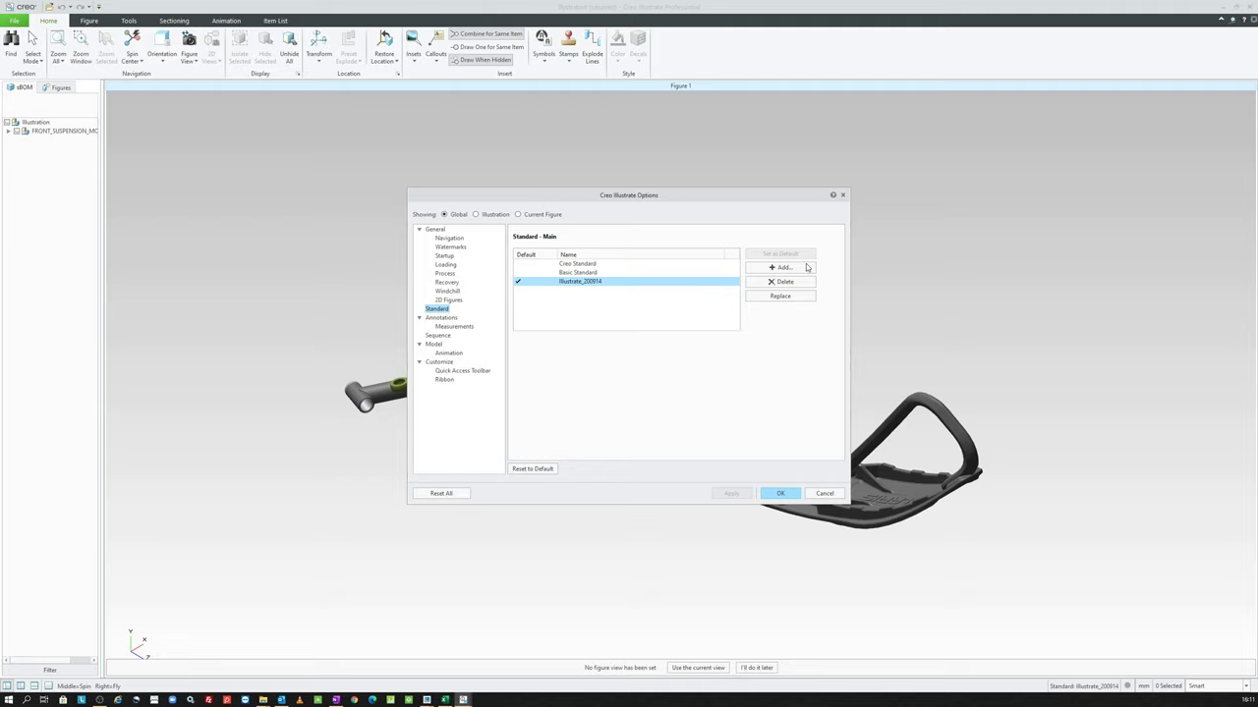
left_click(781, 497)
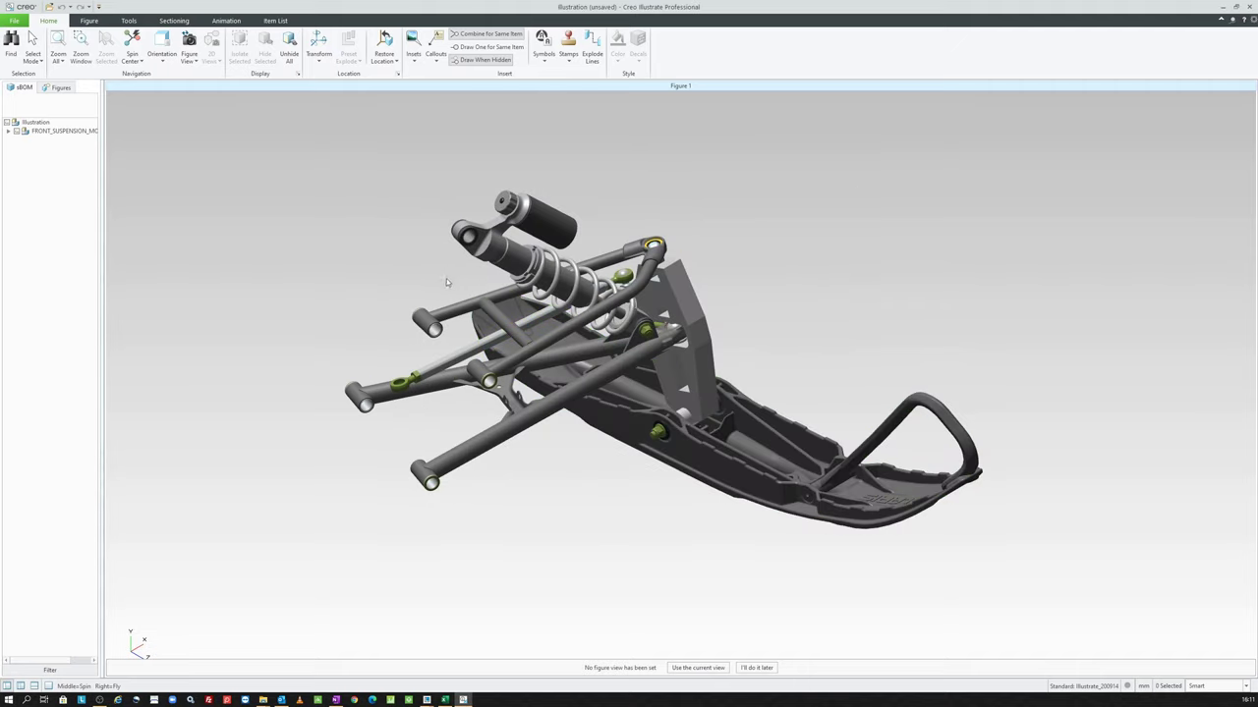